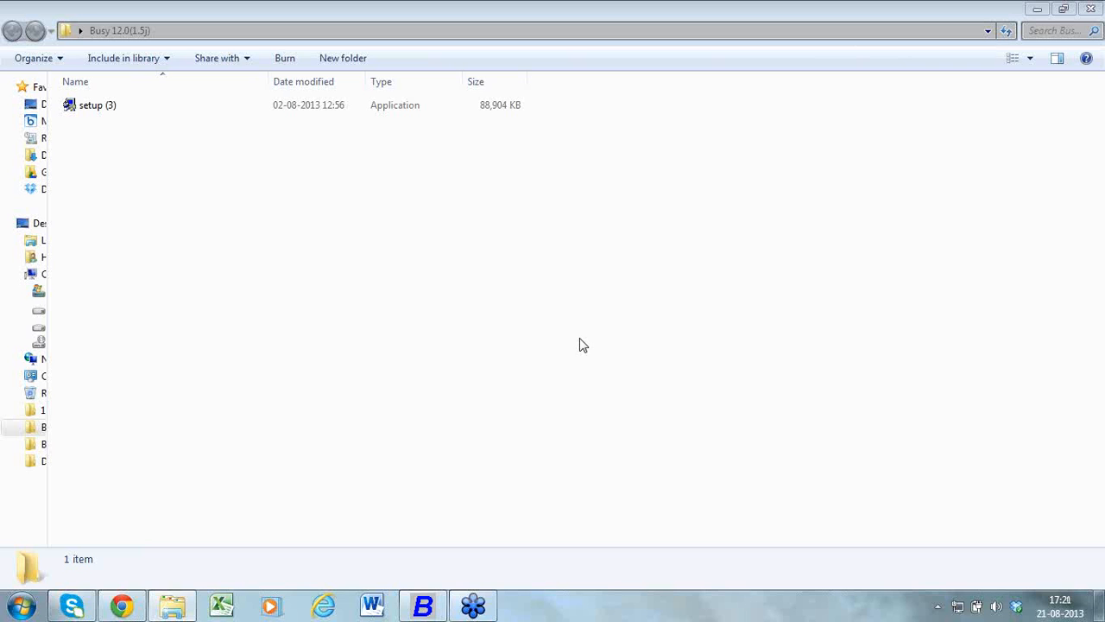
# Run the setup (3) installer for BusyWin 12.0 and accept the terms of the license agreement
pyautogui.click(302, 107)
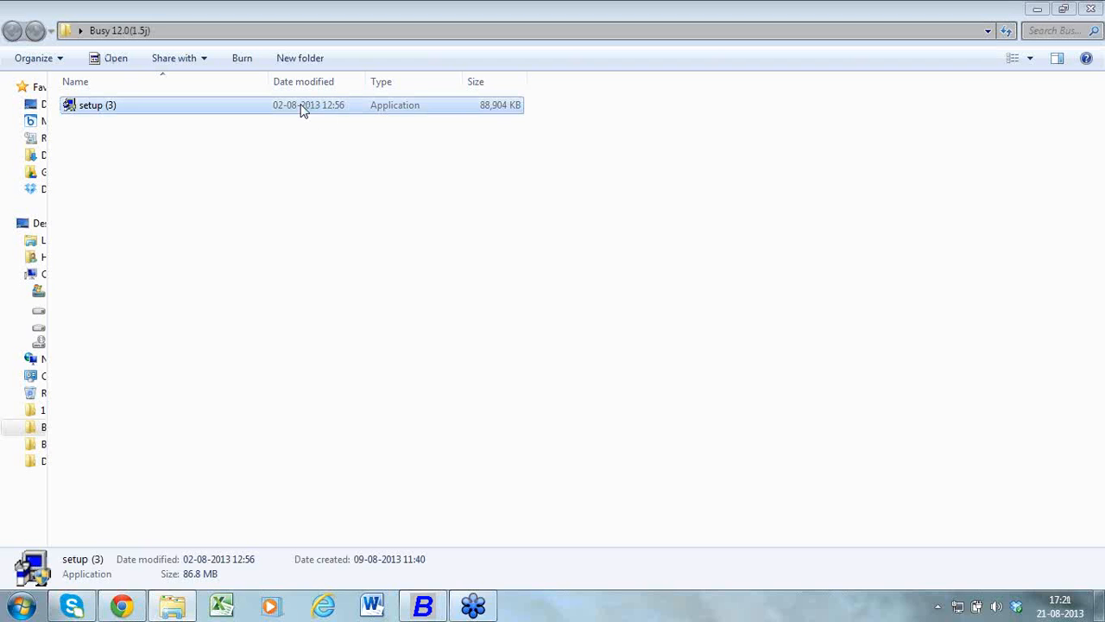
pyautogui.doubleClick(303, 107)
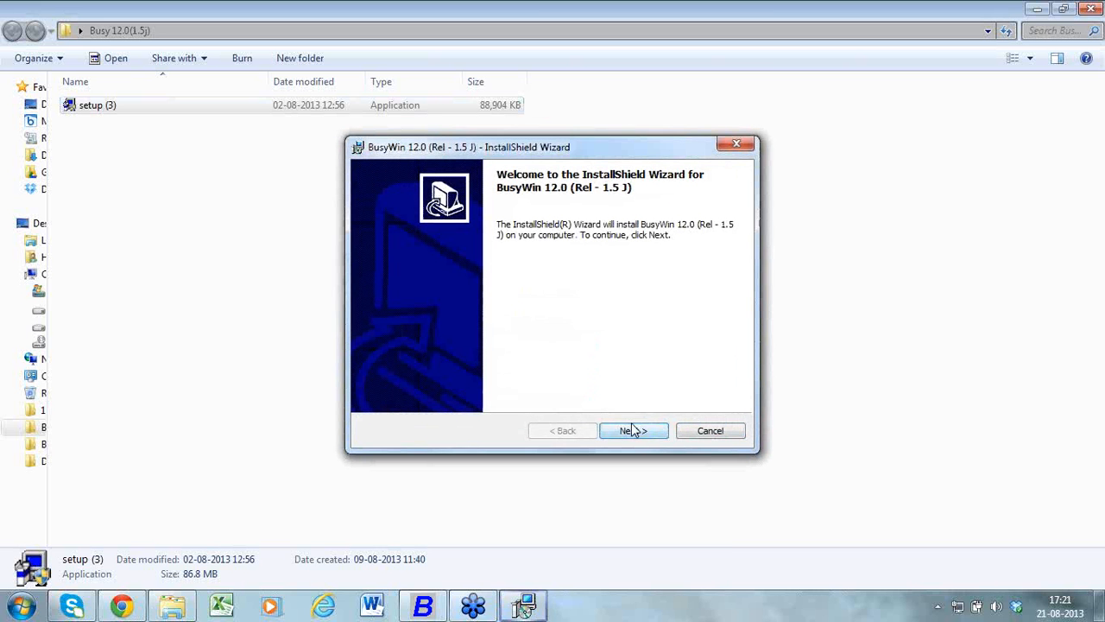
pyautogui.click(633, 432)
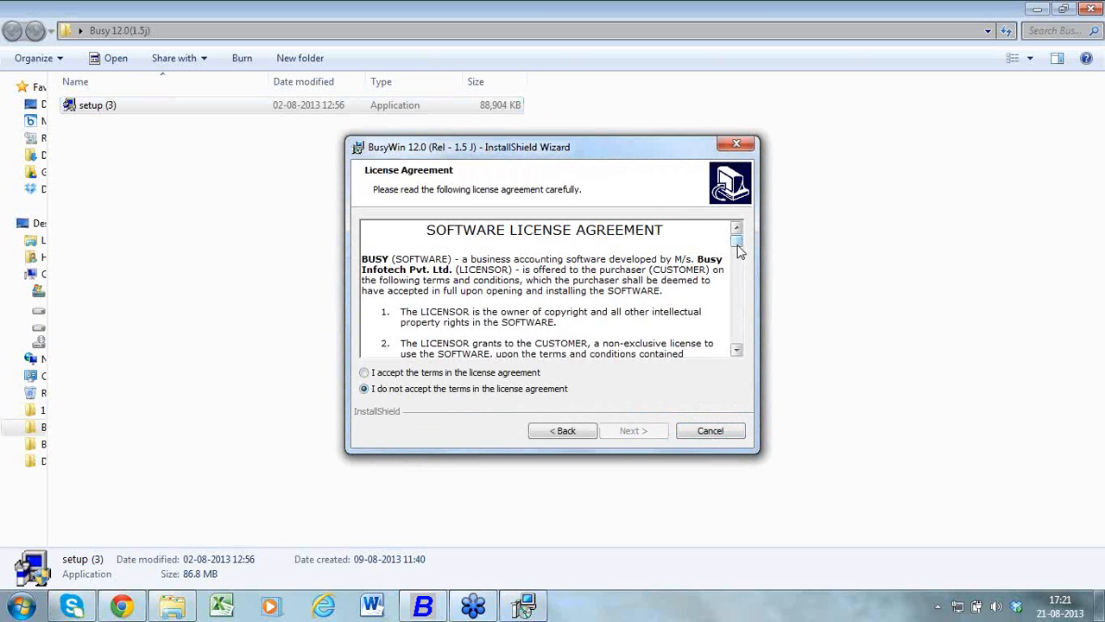
pyautogui.moveTo(739, 249); pyautogui.dragTo(740, 348)
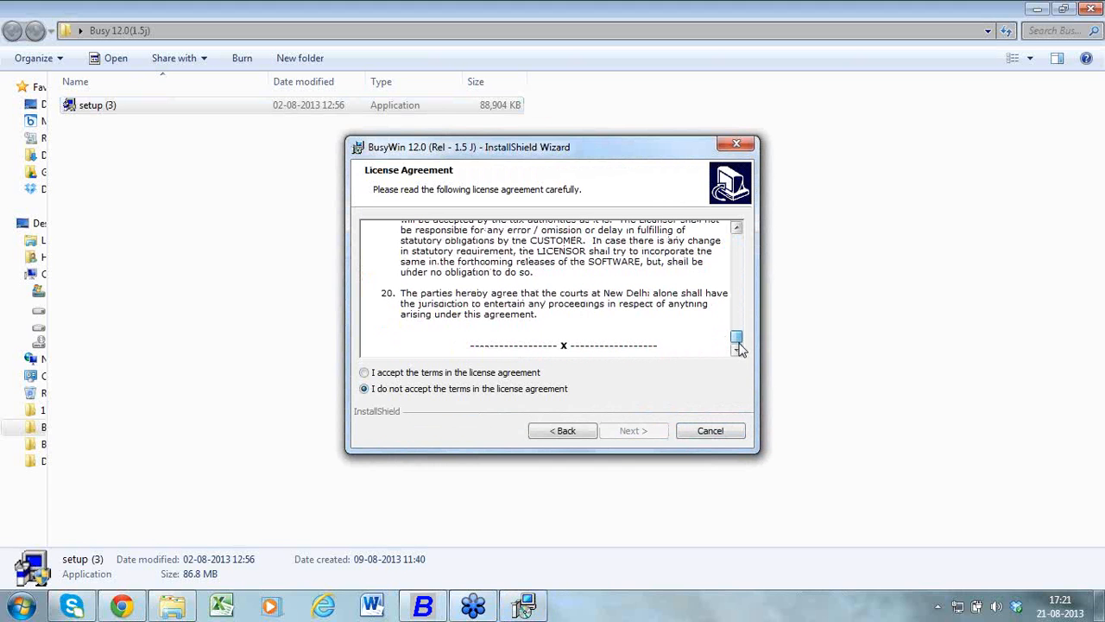
pyautogui.click(365, 373)
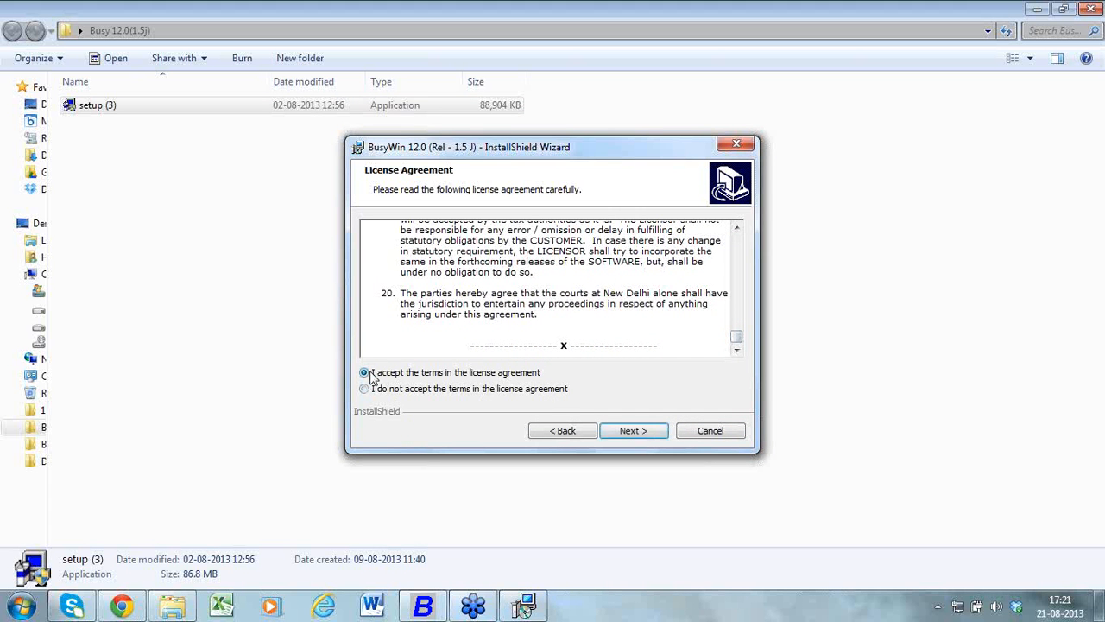
pyautogui.click(630, 430)
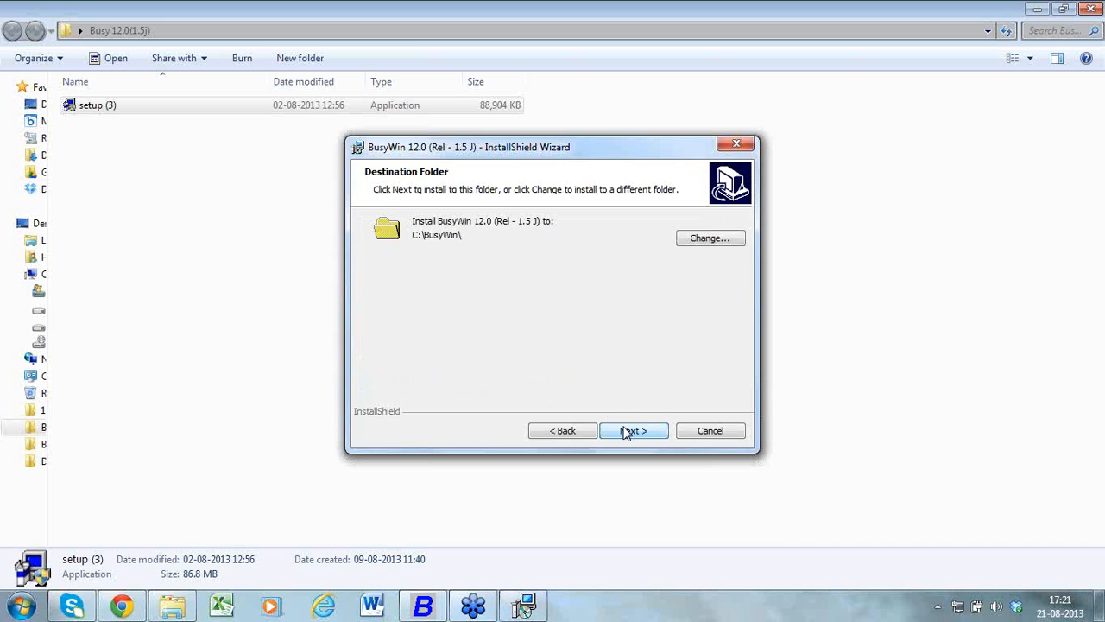
# View the destination folder choices, keep C:\BusyWin\ as the install location and start the installation
pyautogui.click(704, 240)
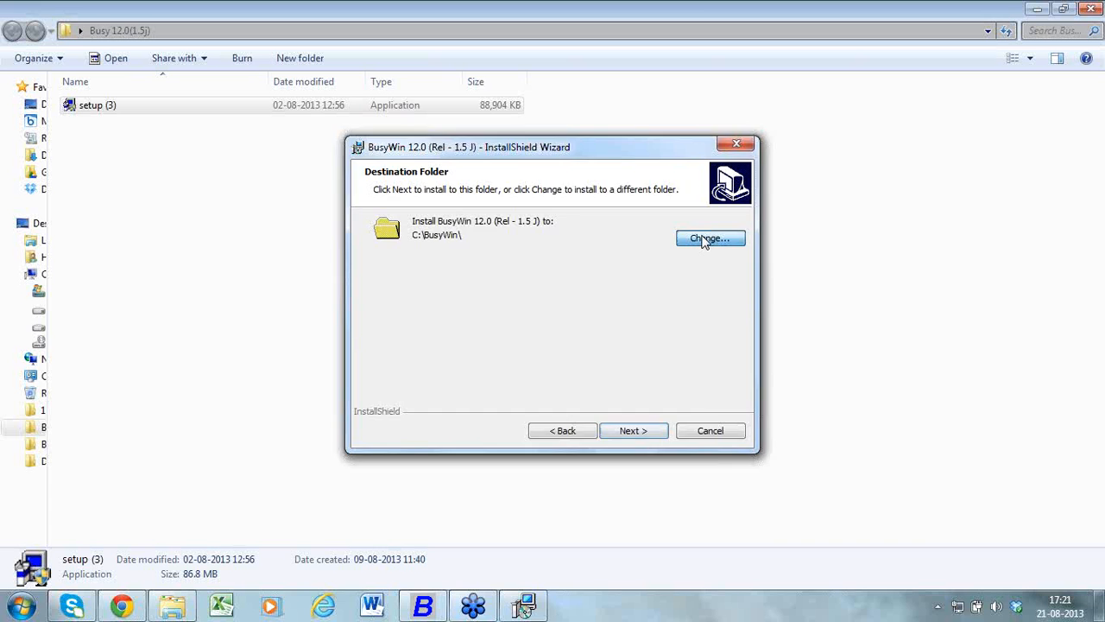
pyautogui.click(736, 144)
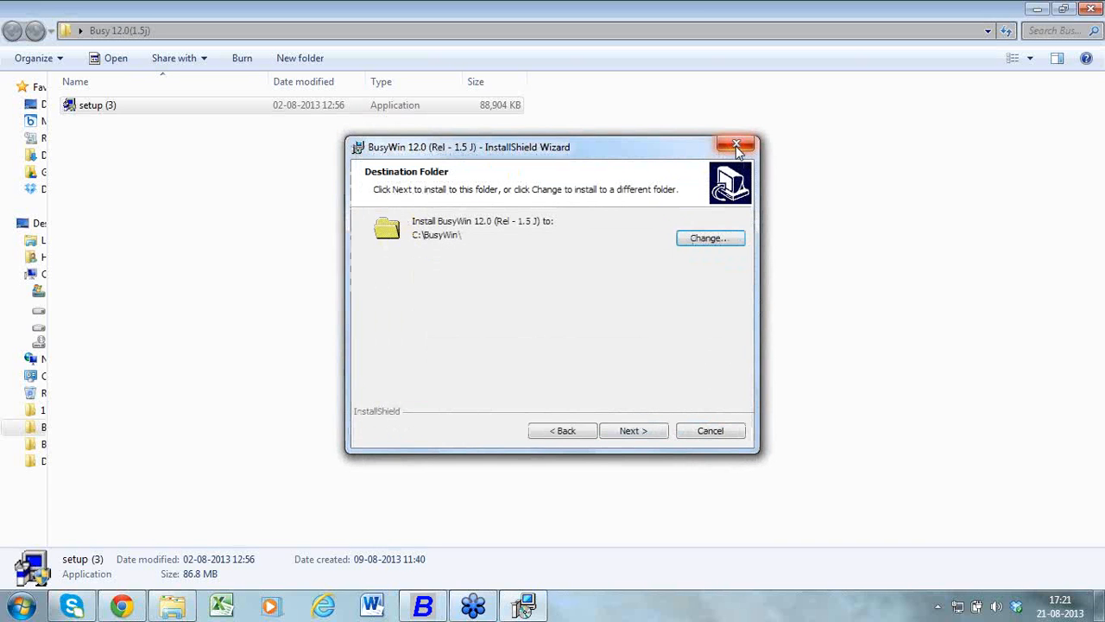
pyautogui.click(628, 432)
pyautogui.click(627, 431)
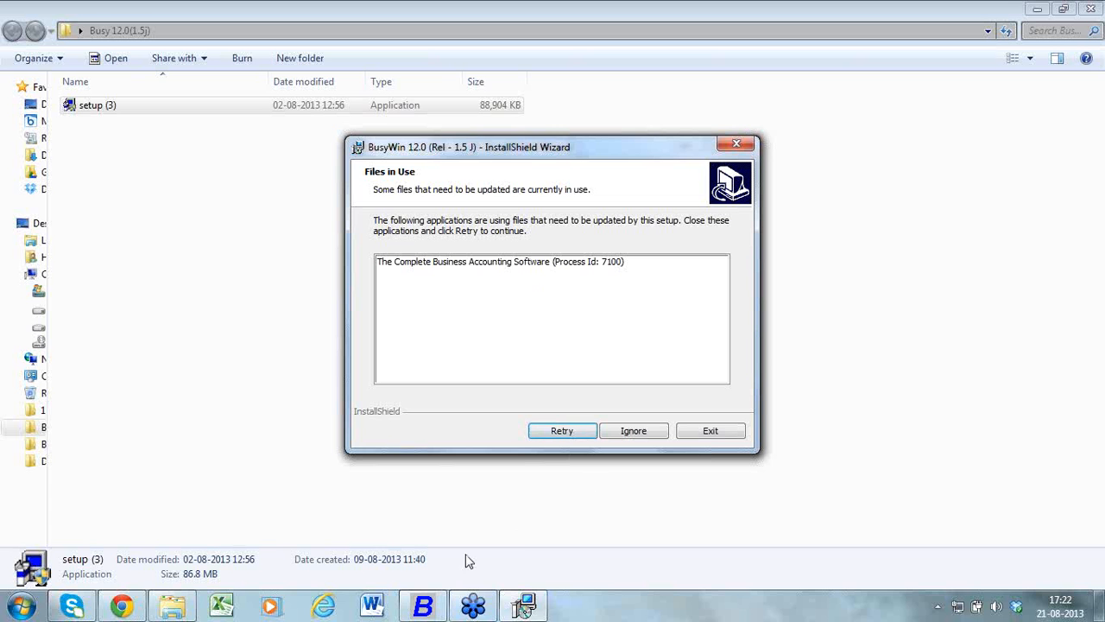
# Exit the running BUSY program, retry the file update in the installer and finish the installation wizard
pyautogui.click(445, 608)
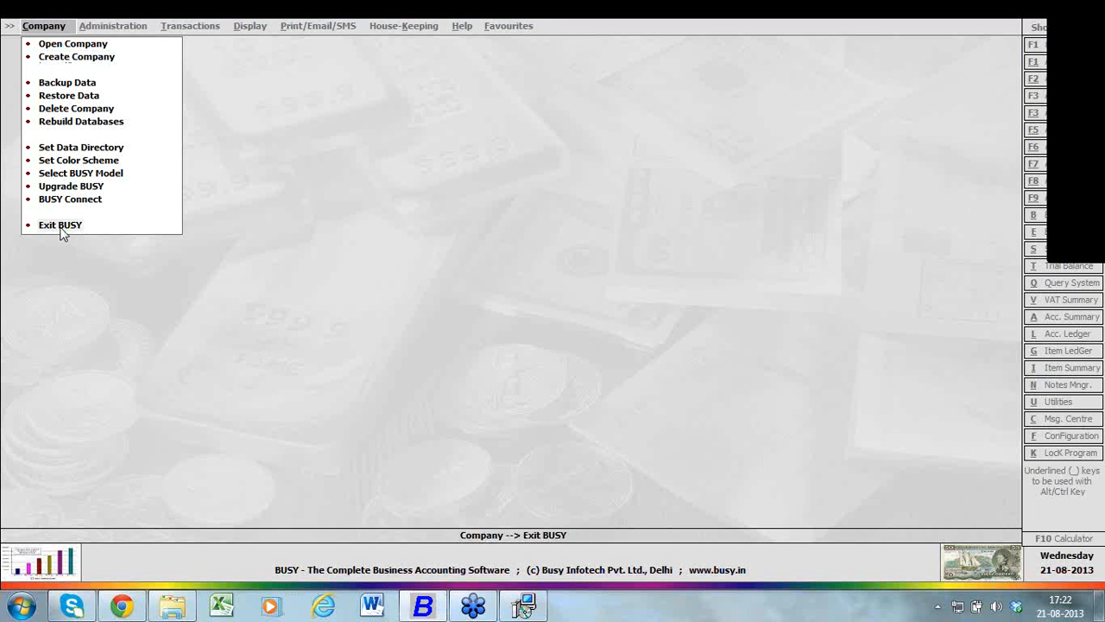
pyautogui.click(60, 226)
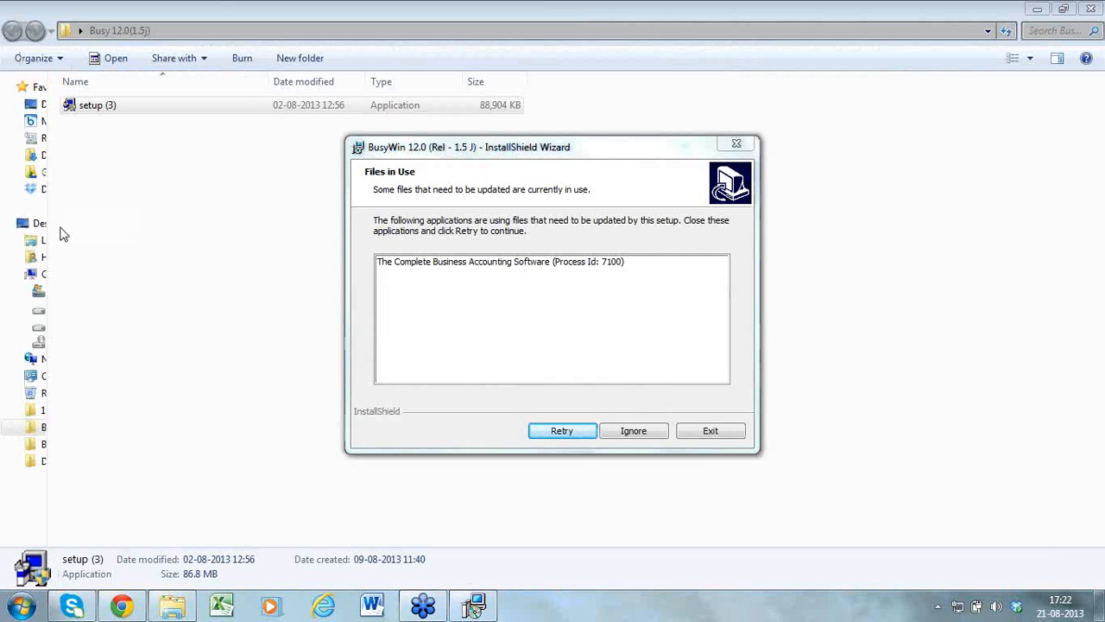
pyautogui.click(573, 432)
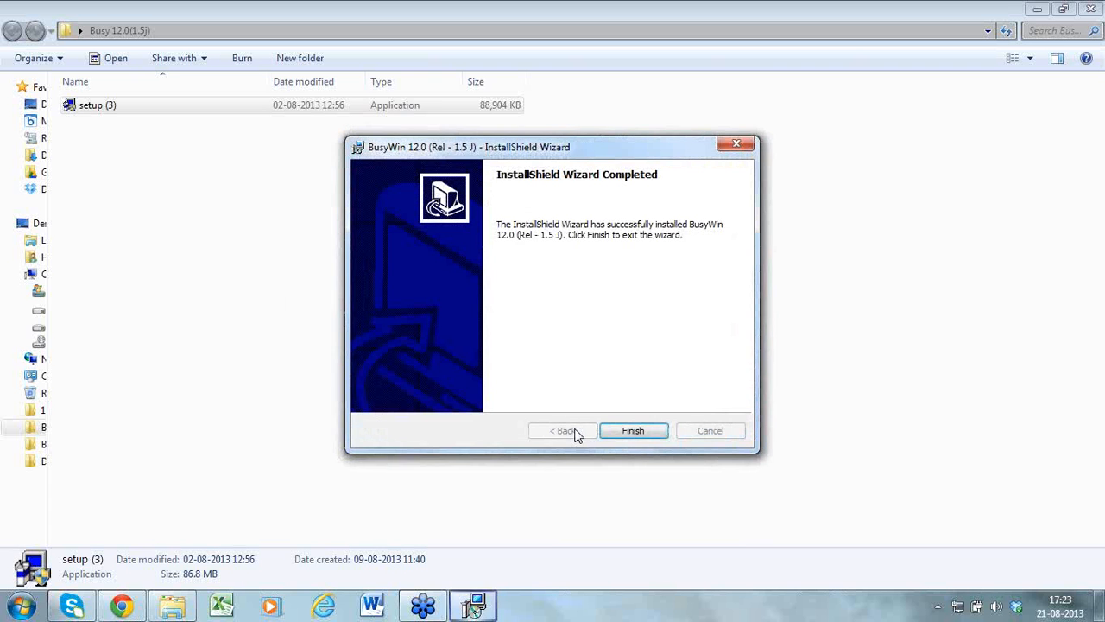
pyautogui.click(629, 436)
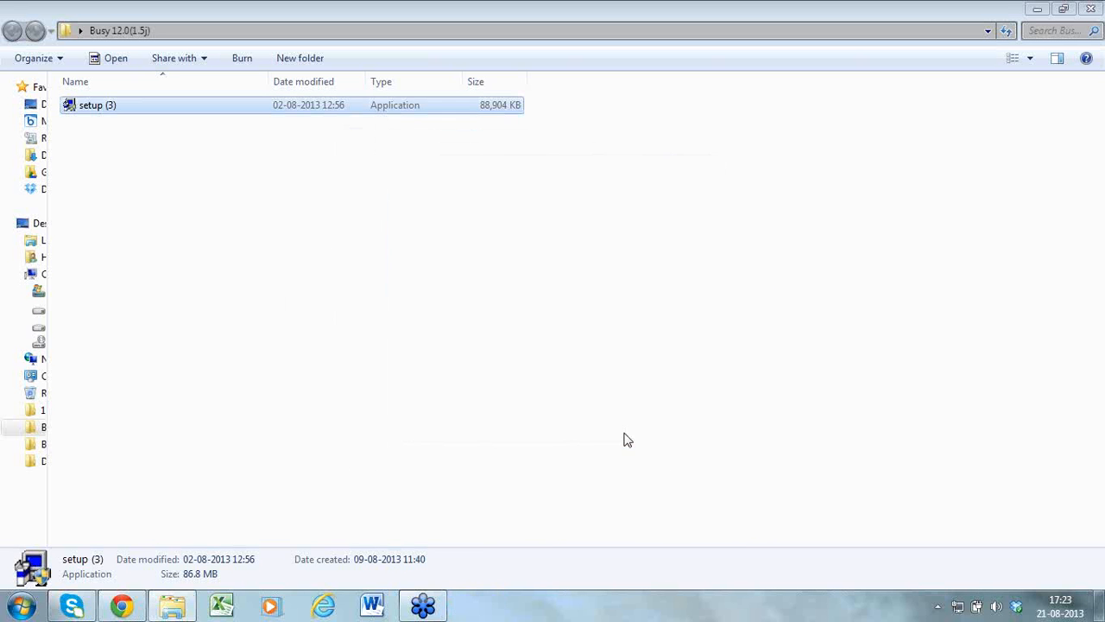
# Close the installer folder window and start BusyWin 12.0 from the desktop in Demo Mode
pyautogui.click(1075, 7)
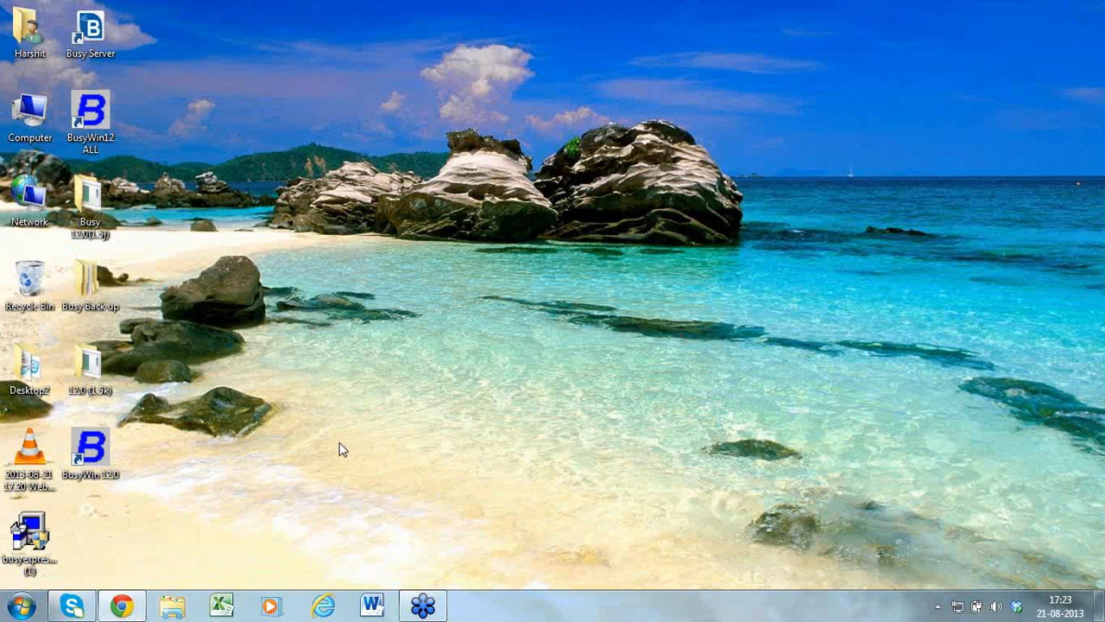
pyautogui.doubleClick(97, 440)
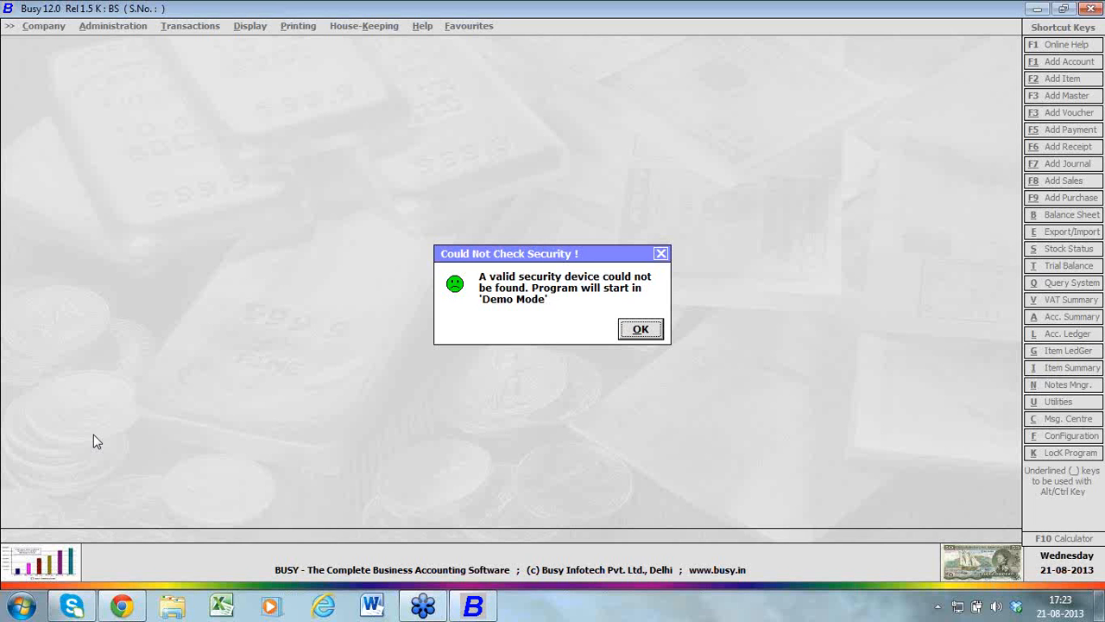
pyautogui.press('Return')
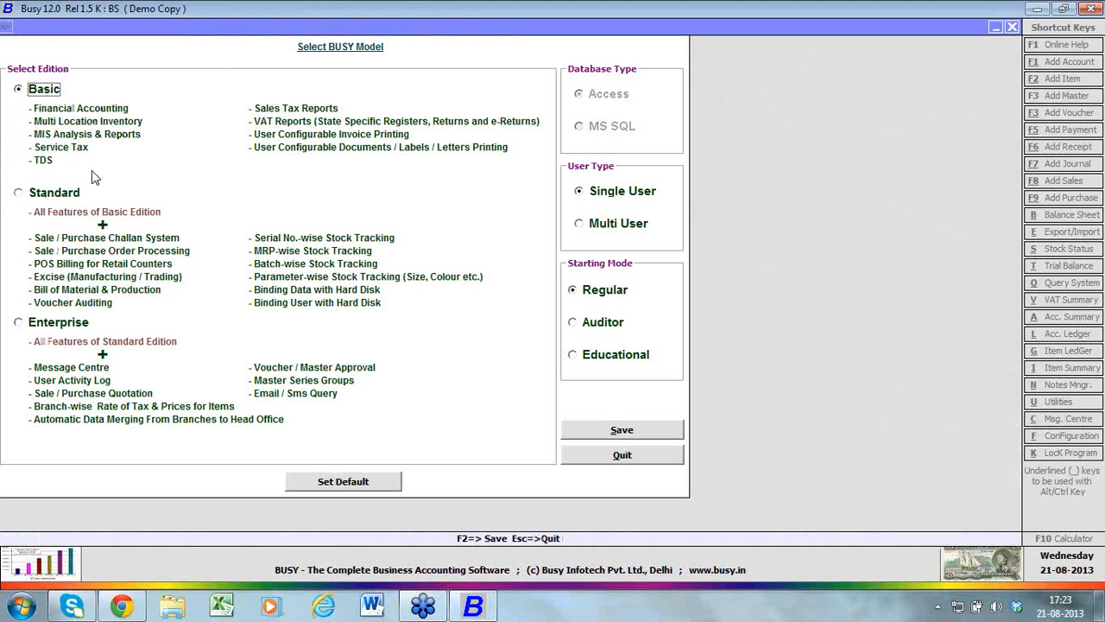
# Try the Standard and Enterprise editions, then select the Basic edition and save the BUSY model configuration
pyautogui.click(57, 193)
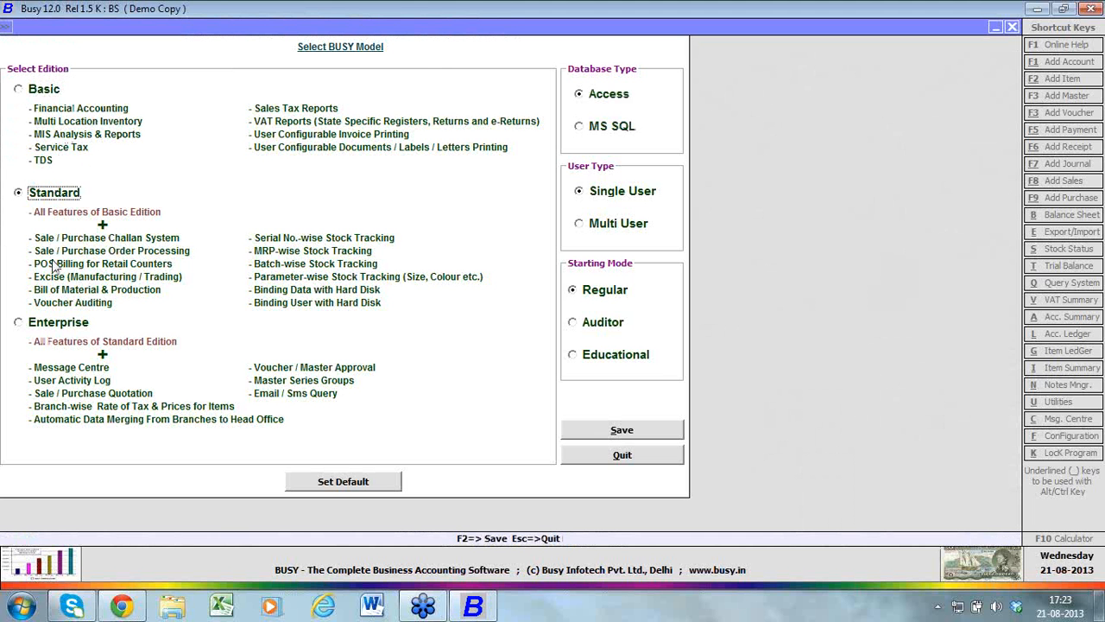
pyautogui.click(60, 329)
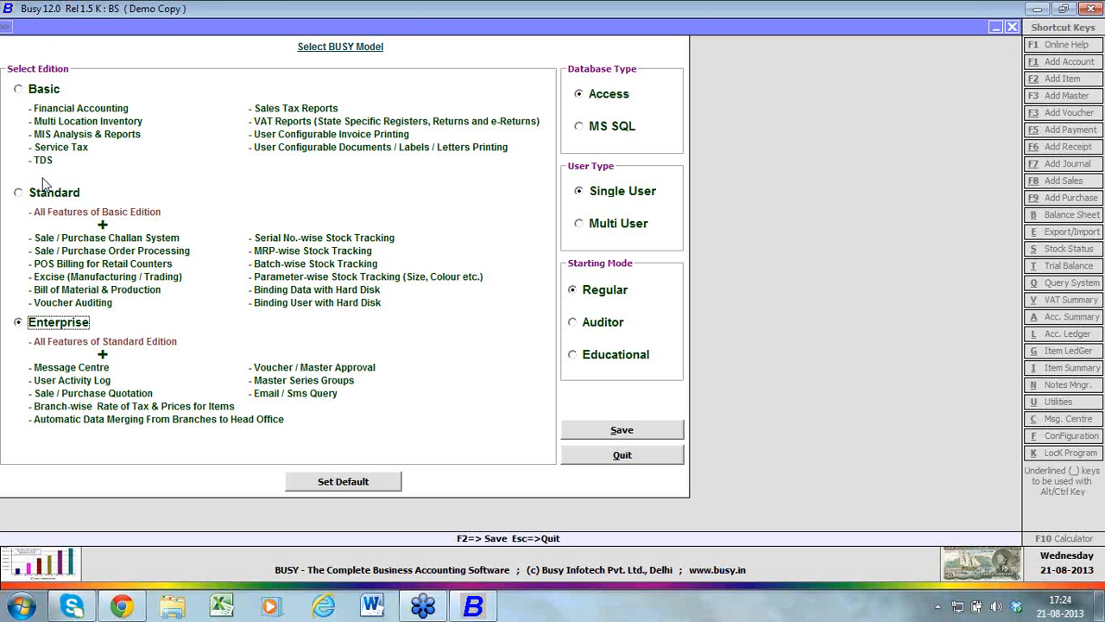
pyautogui.click(19, 90)
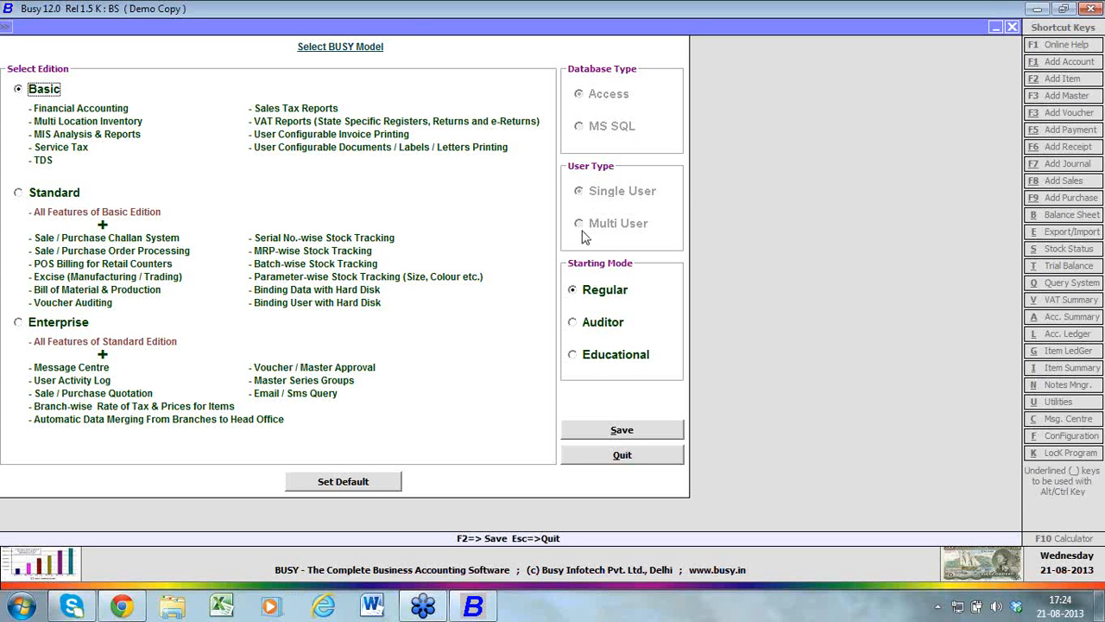
pyautogui.click(603, 430)
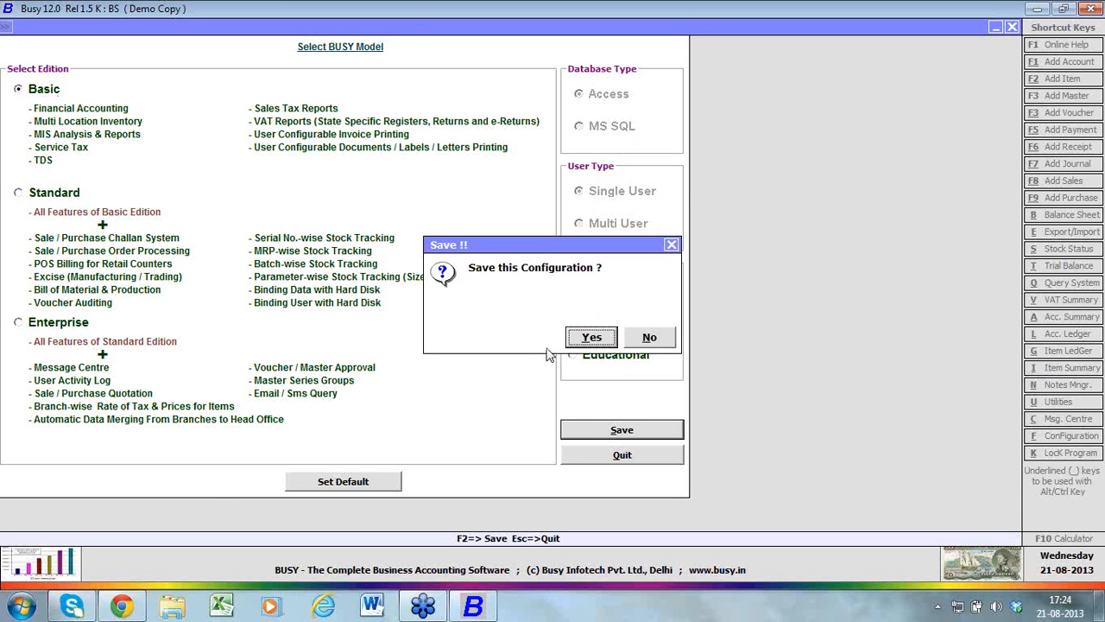
pyautogui.click(585, 338)
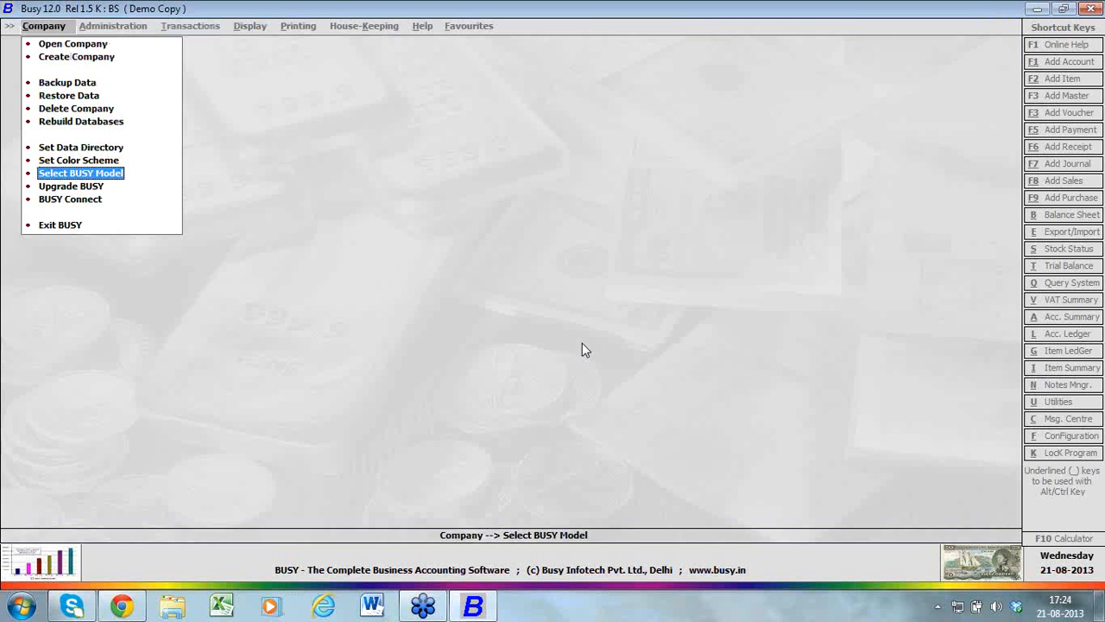
# Start creating a company with the name and print name Demo Company, leaving the short name blank
pyautogui.click(111, 57)
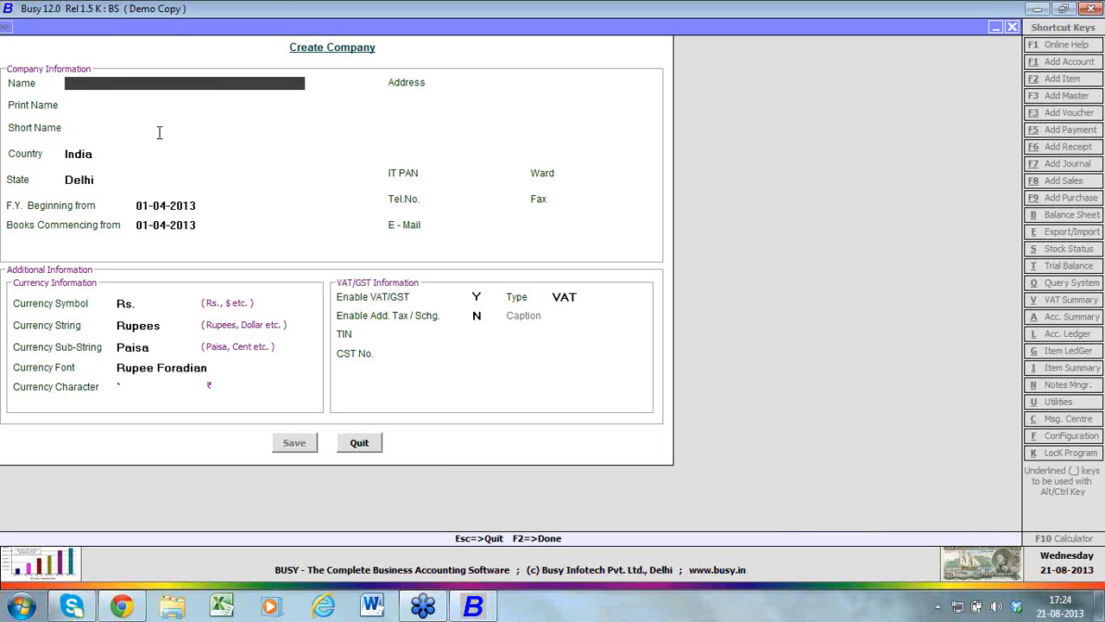
pyautogui.write('demo company')
pyautogui.press('Return')
# Accept India as country, Delhi as state, and 01-04-2013 for both the financial year and books commencing dates
pyautogui.press('Return')
pyautogui.press('Return')
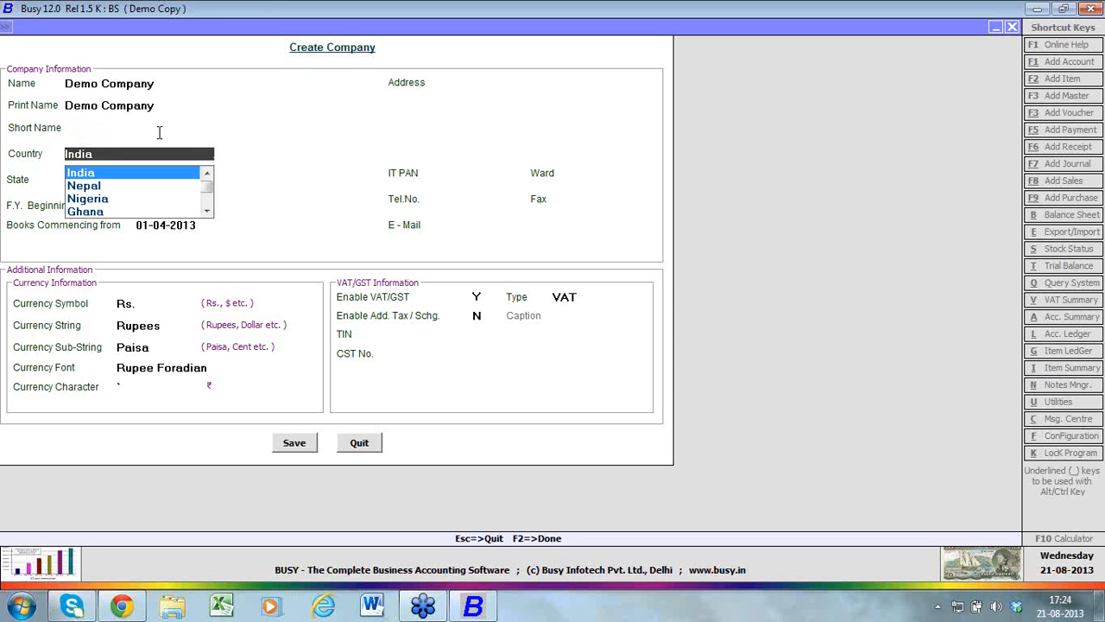
pyautogui.press('Return')
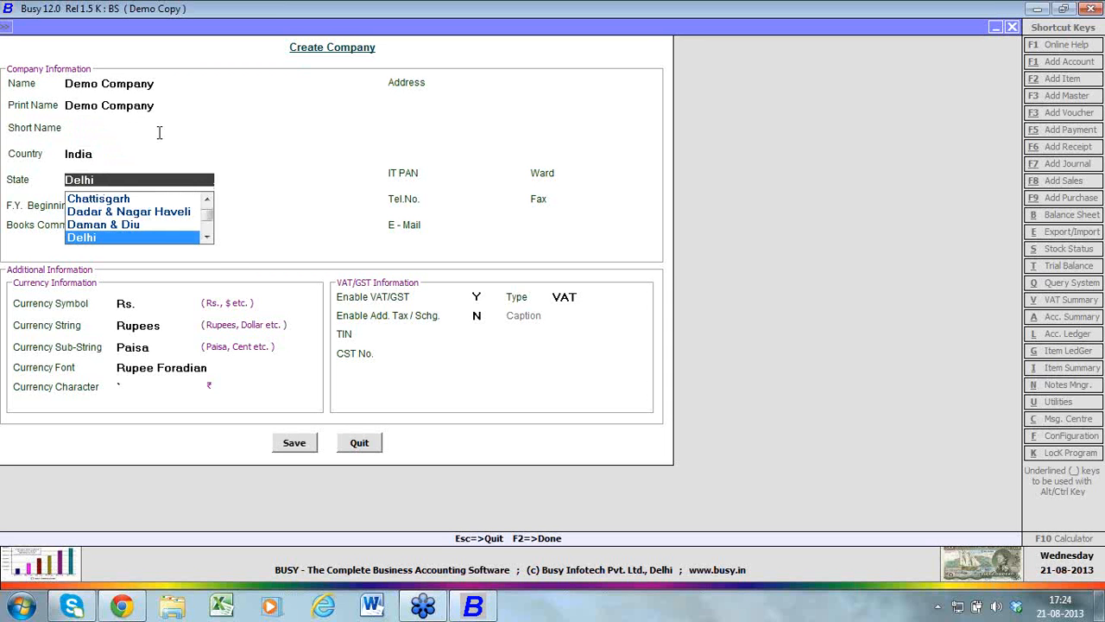
pyautogui.press('Return')
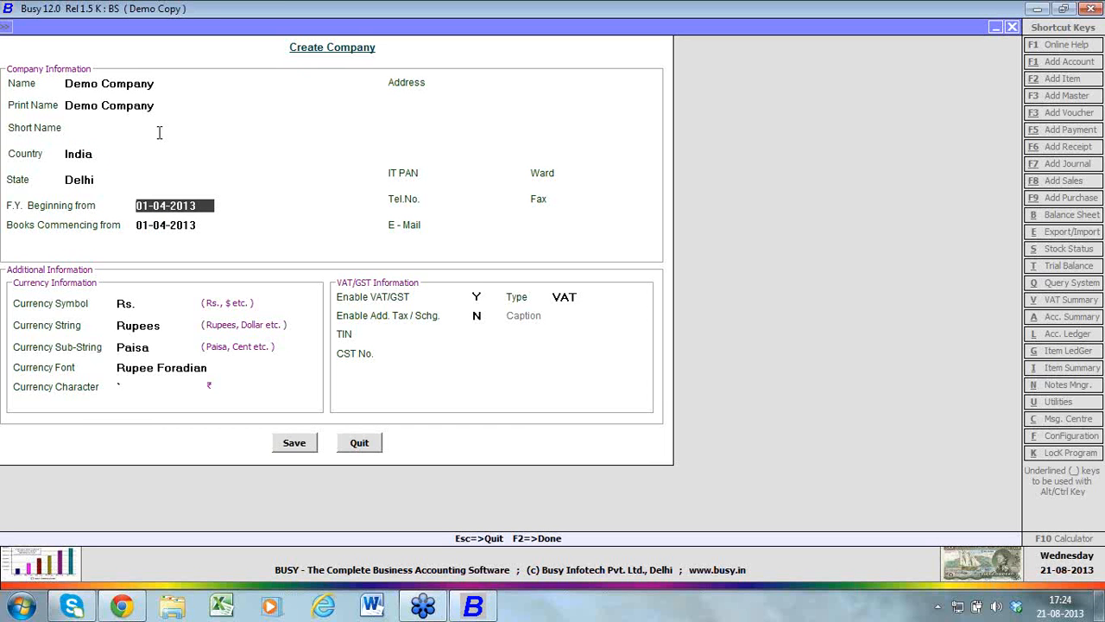
pyautogui.press('Return')
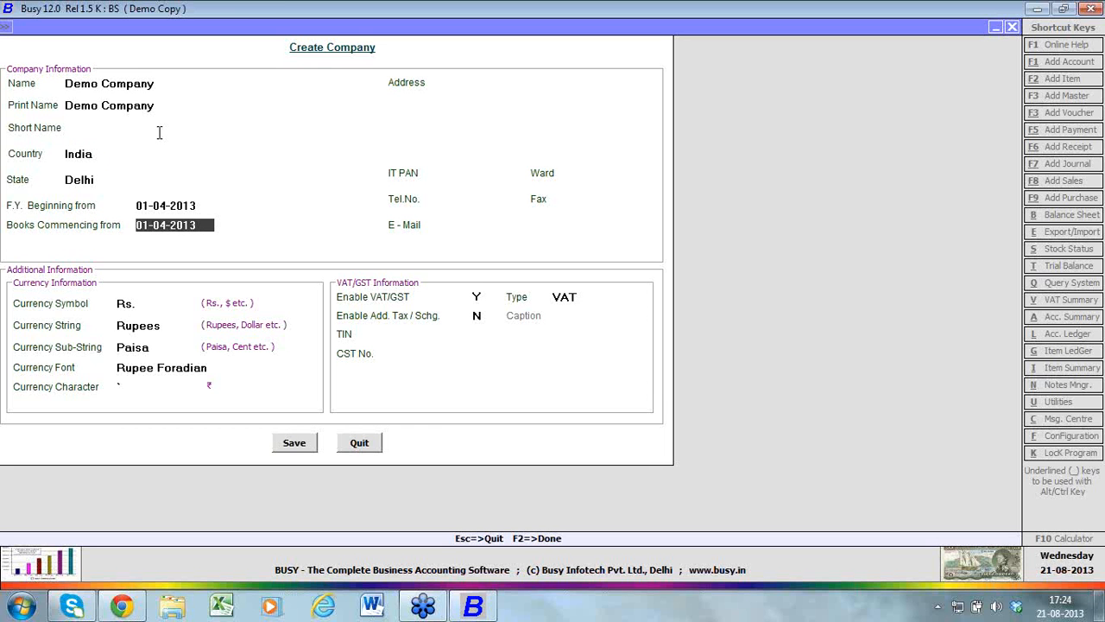
pyautogui.press('Return')
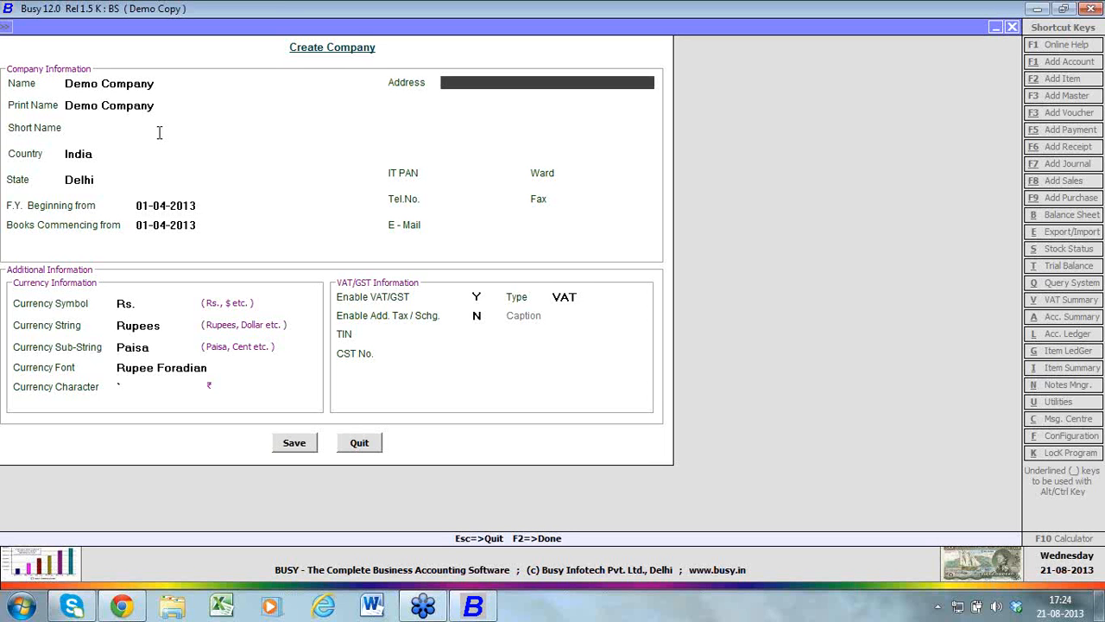
# Fill in the company's four address lines as Address 1, Address 2, Address 3 and Address 4
pyautogui.write('address 1')
pyautogui.press('Return')
pyautogui.write('address 2')
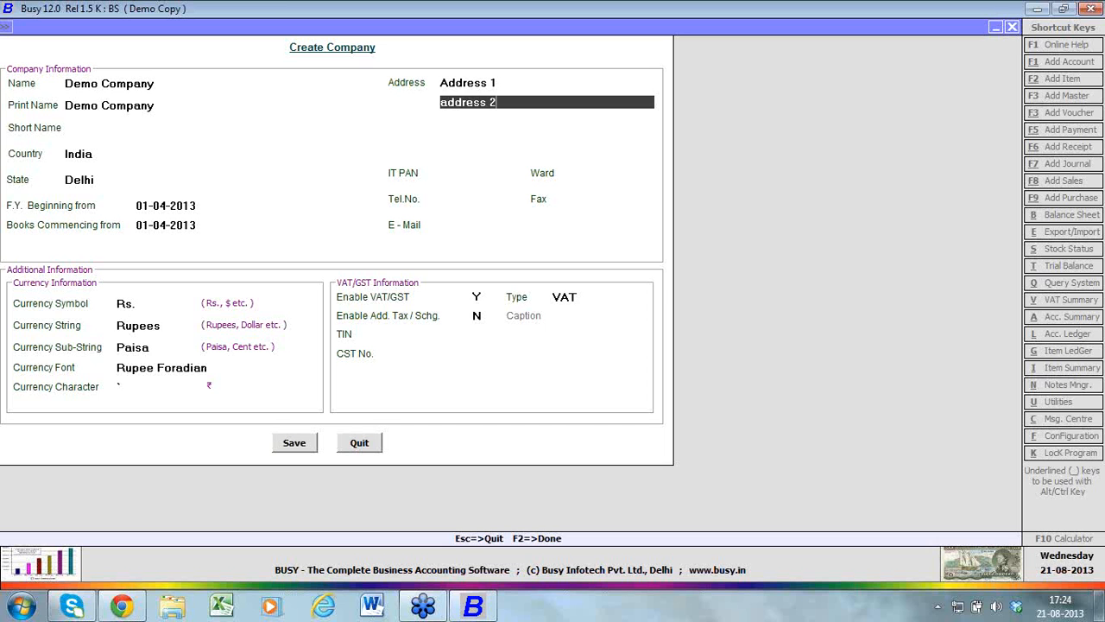
pyautogui.press('Return')
pyautogui.write('address 3')
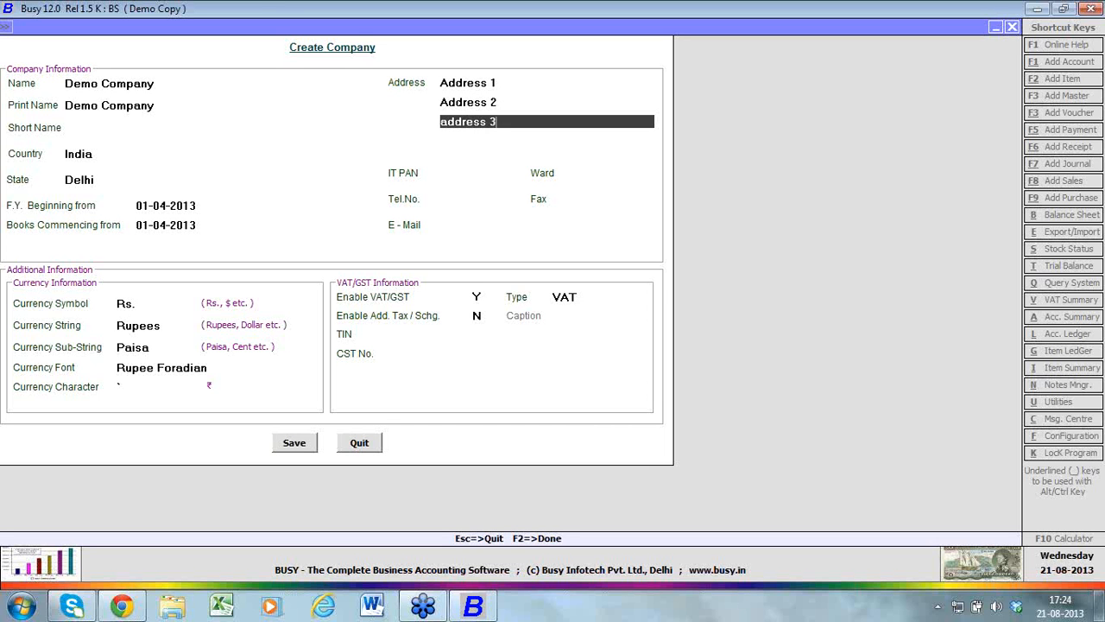
pyautogui.press('Return')
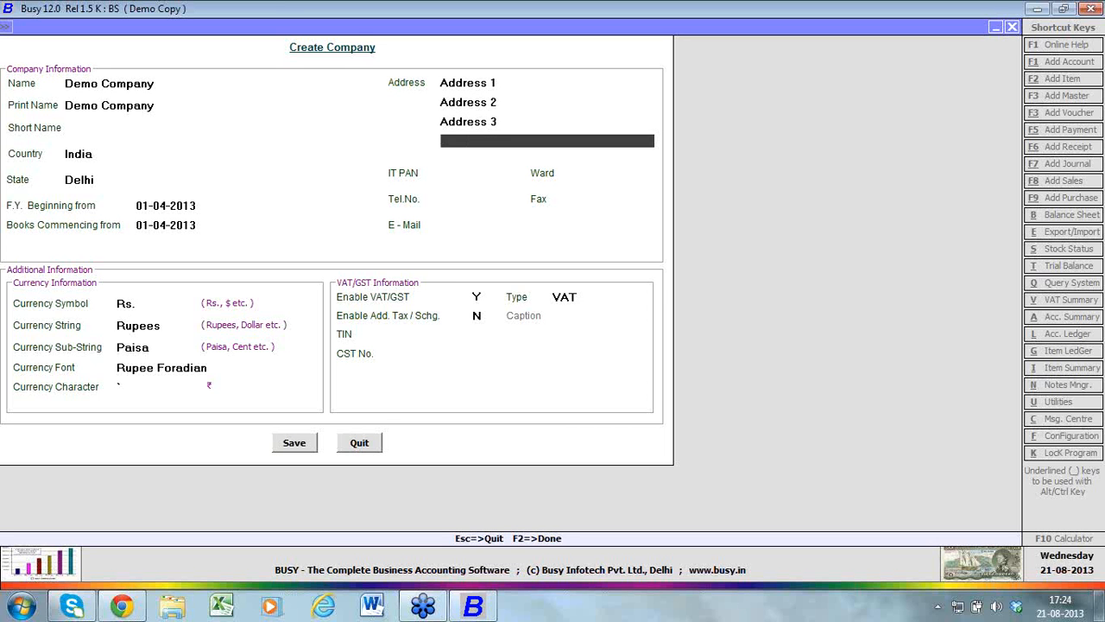
pyautogui.write('address 4')
pyautogui.press('Return')
# Leave IT PAN and Ward blank and enter the company's telephone and fax numbers
pyautogui.press('Return')
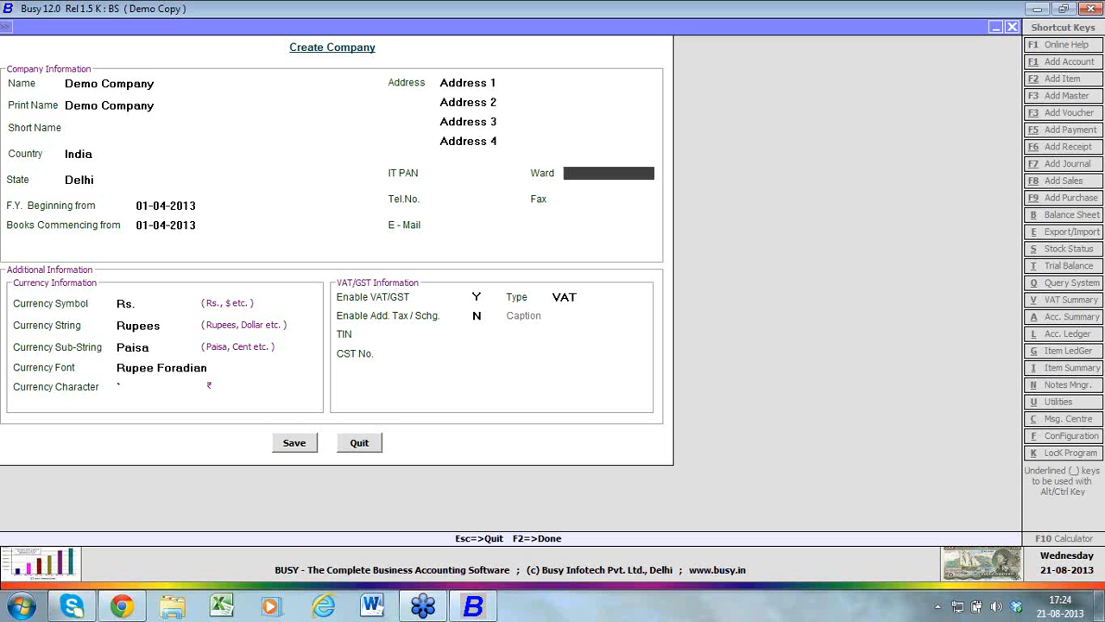
pyautogui.press('Return')
pyautogui.write('11')
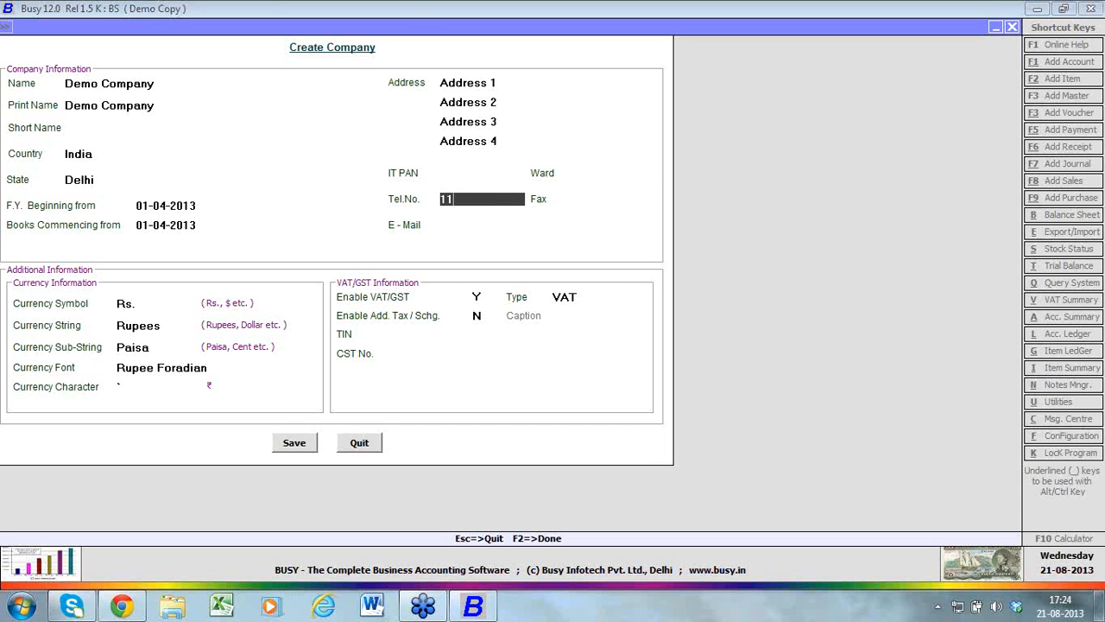
pyautogui.write('1111111')
pyautogui.press('Return')
pyautogui.write('22')
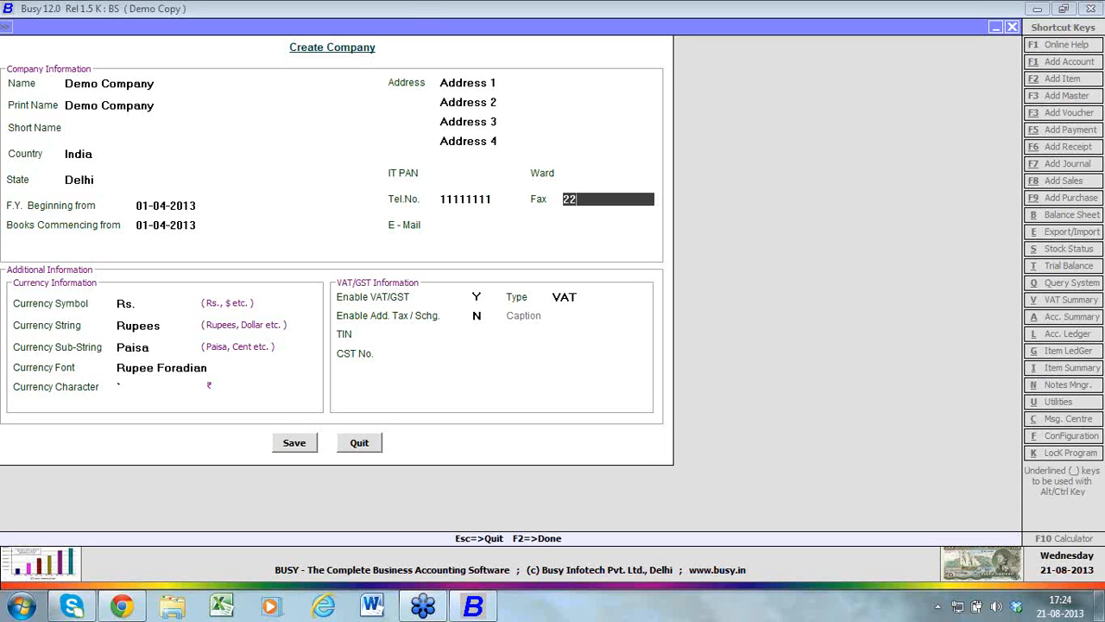
pyautogui.write('222222')
# Leave the e-mail blank and accept Rs., Rupees, Paisa and the Rupee Foradian font as the company's currency settings
pyautogui.press('Return')
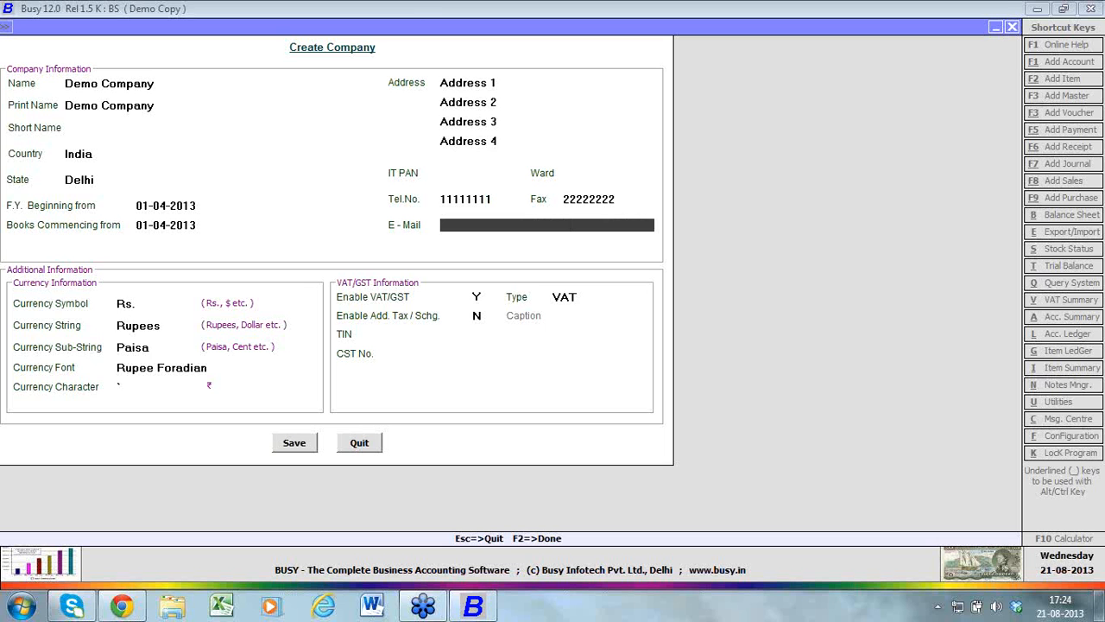
pyautogui.press('Return')
pyautogui.press('Return')
pyautogui.press('Return')
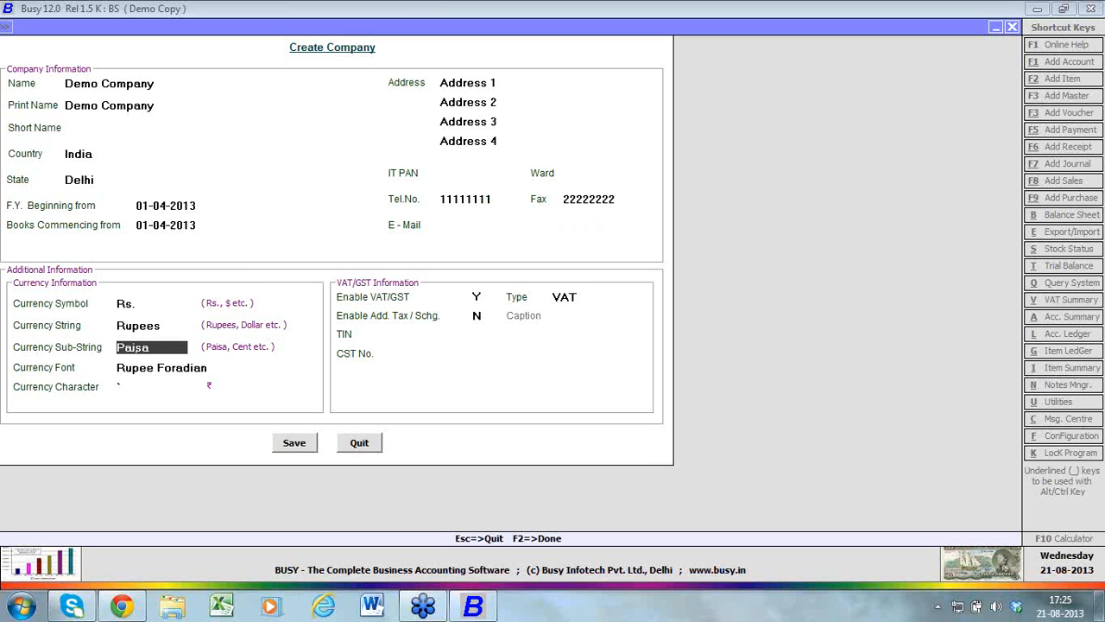
pyautogui.press('Return')
pyautogui.press('Return')
pyautogui.press('Return')
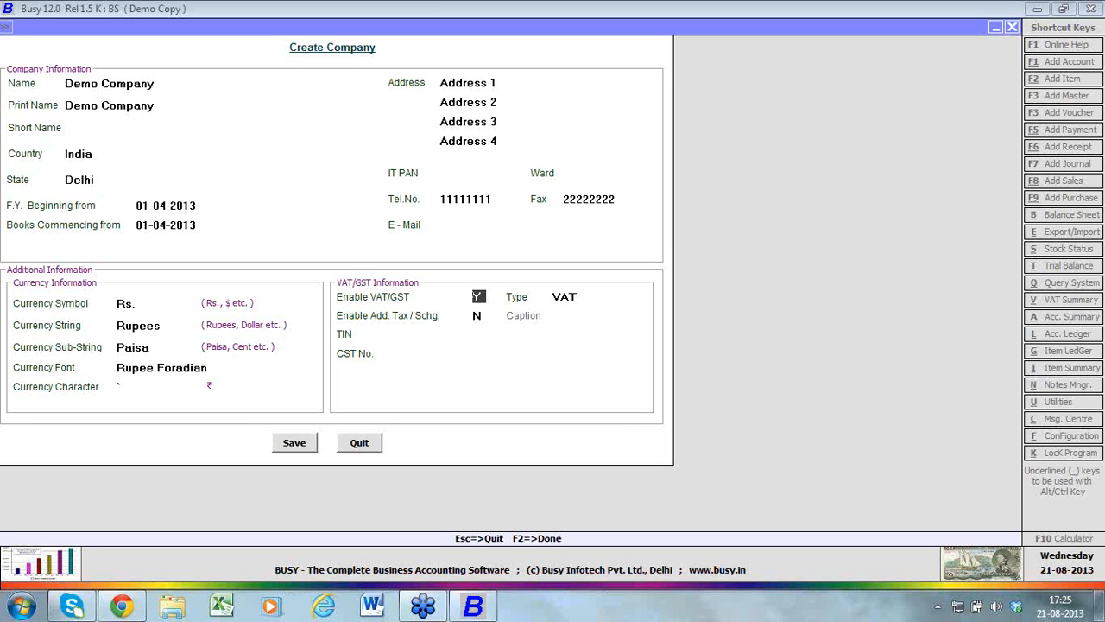
# Keep VAT/GST enabled with type VAT, and leave additional tax or surcharge disabled
pyautogui.write('N')
pyautogui.write('Y')
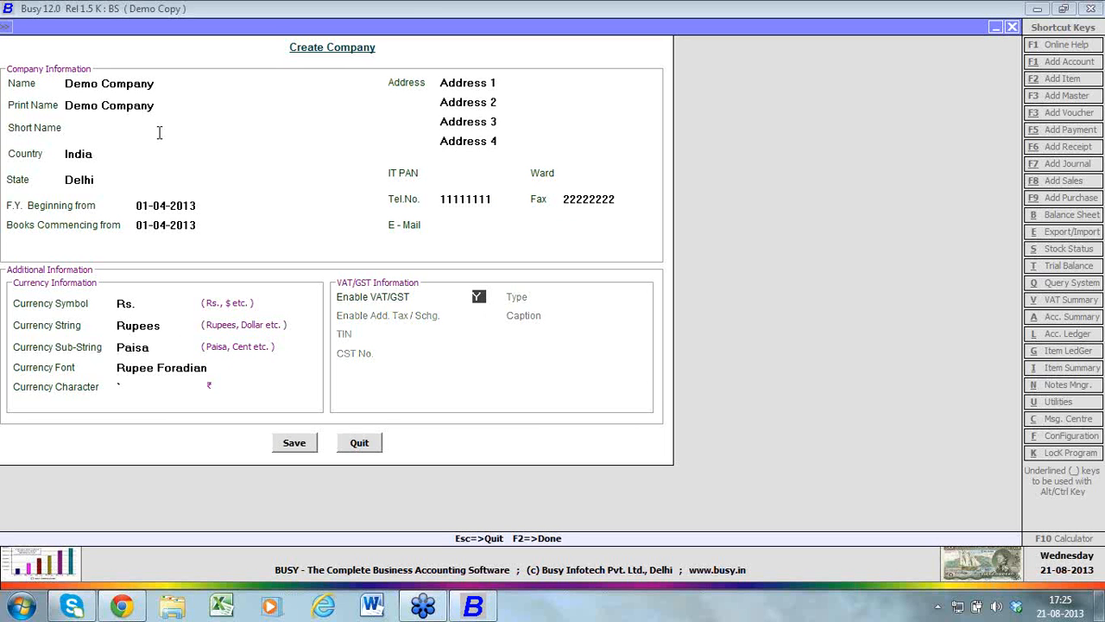
pyautogui.press('Return')
pyautogui.press('Return')
pyautogui.press('Return')
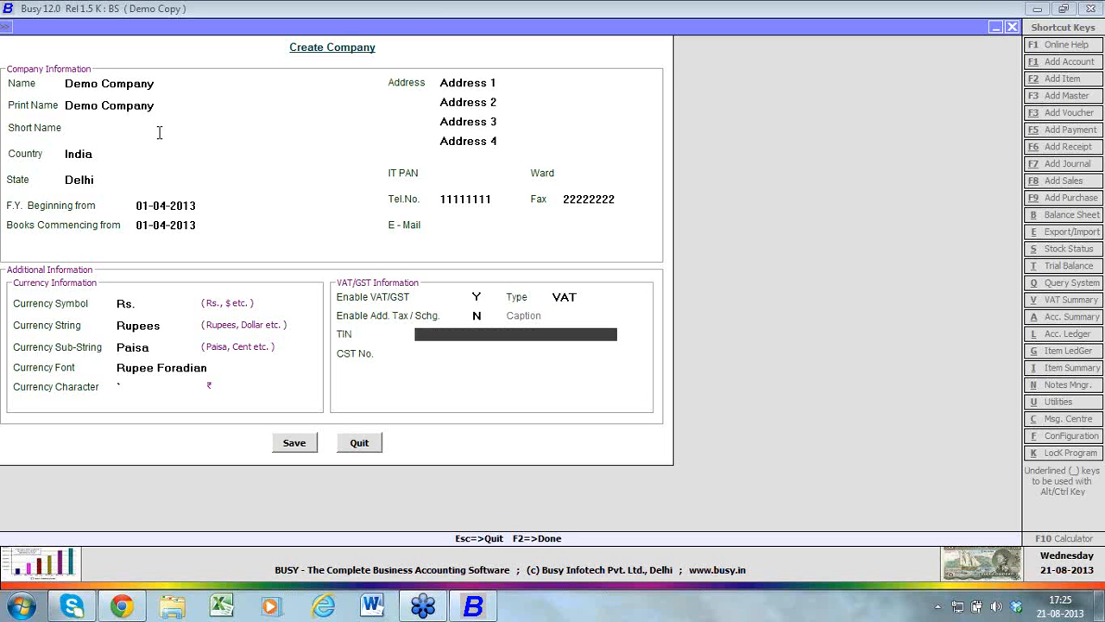
# Enter the company's TIN and CST number in the VAT/GST information
pyautogui.write('99999999999')
pyautogui.press('Return')
pyautogui.write('8')
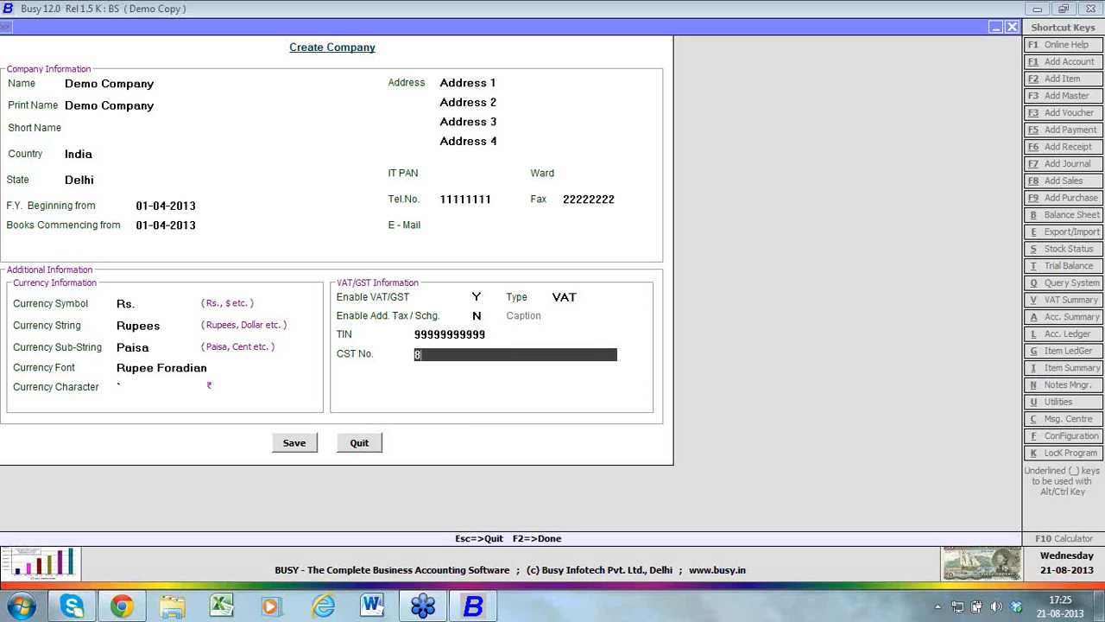
pyautogui.write('8888888888')
# Save the new company's information and choose not to copy anything from an existing company
pyautogui.click(211, 206)
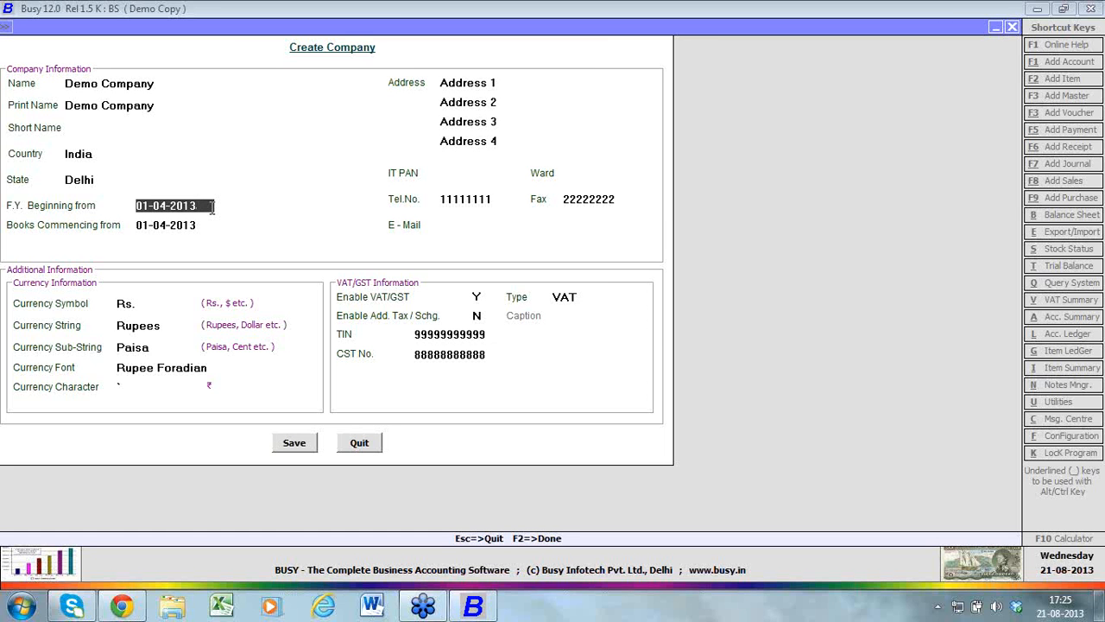
pyautogui.moveTo(211, 206); pyautogui.dragTo(128, 251)
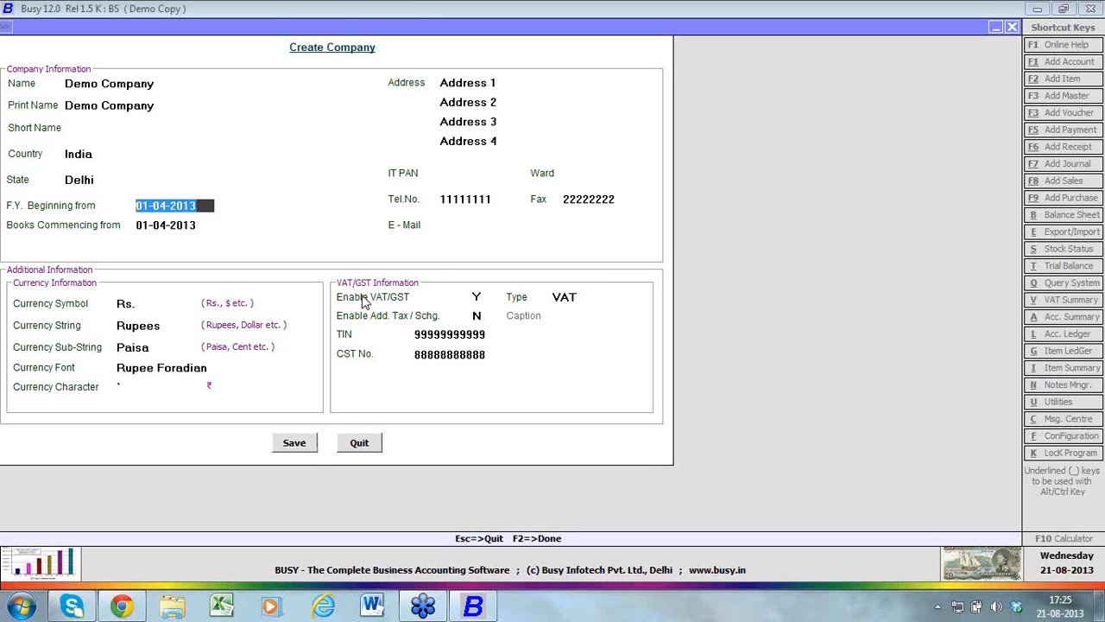
pyautogui.click(294, 443)
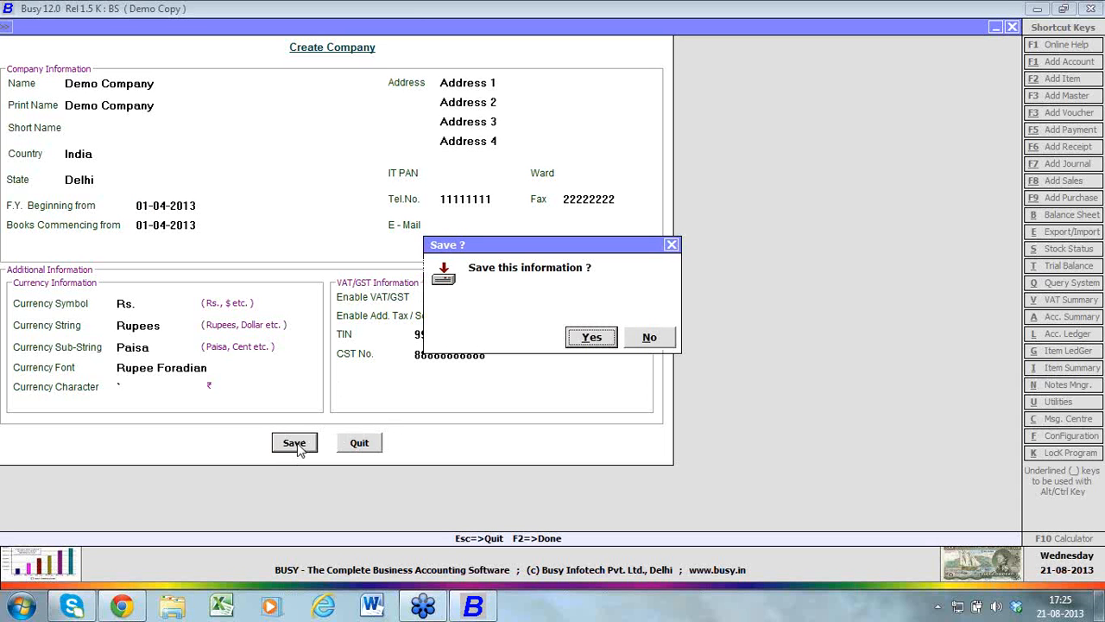
pyautogui.click(592, 337)
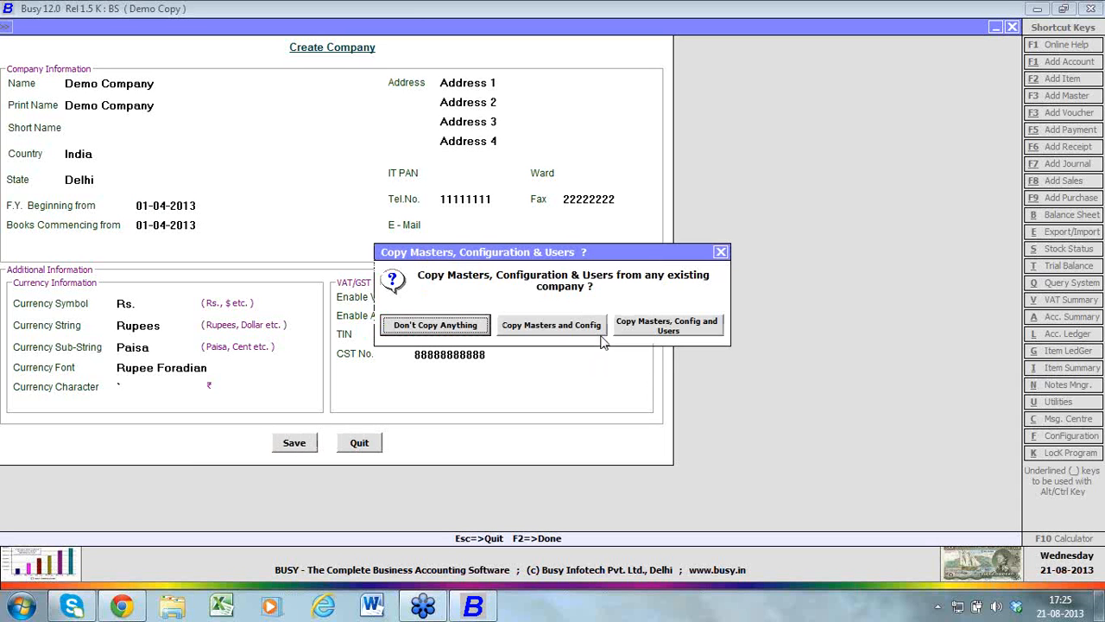
pyautogui.click(471, 326)
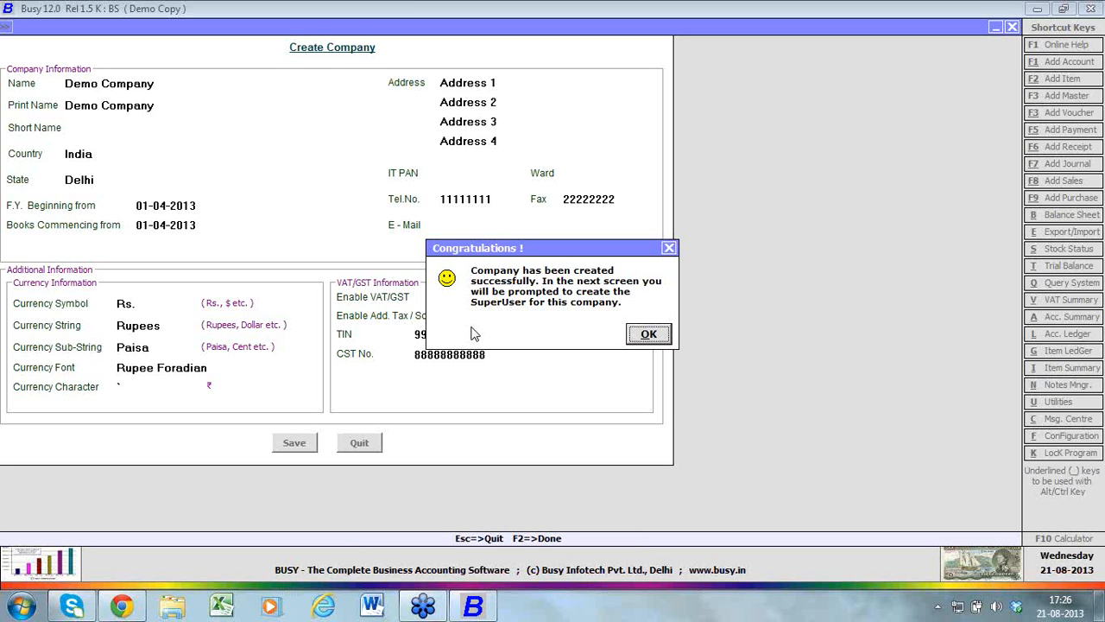
# Create the company's superuser named A, enter and recheck the superuser password, and save
pyautogui.press('Return')
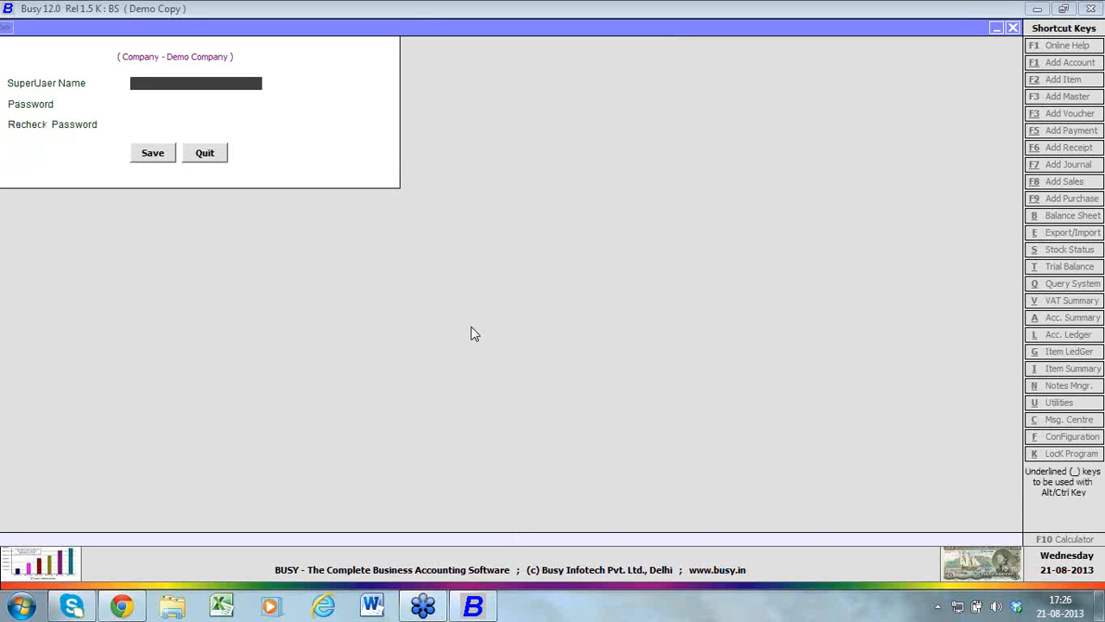
pyautogui.write('A')
pyautogui.press('Return')
pyautogui.write('a')
pyautogui.press('Return')
pyautogui.write('a')
pyautogui.press('Return')
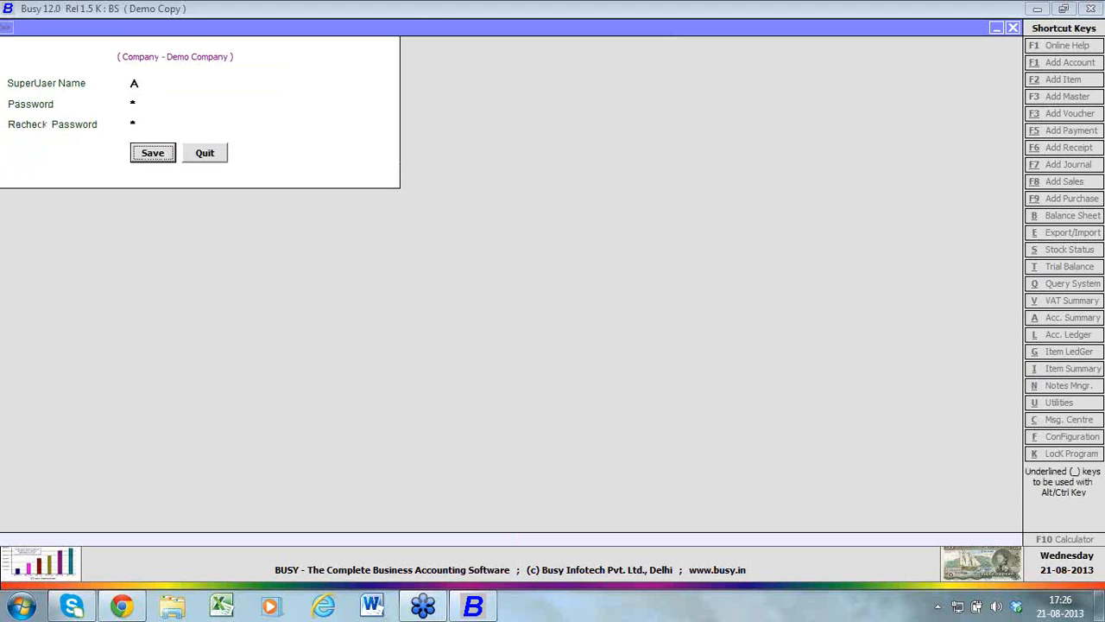
pyautogui.press('Return')
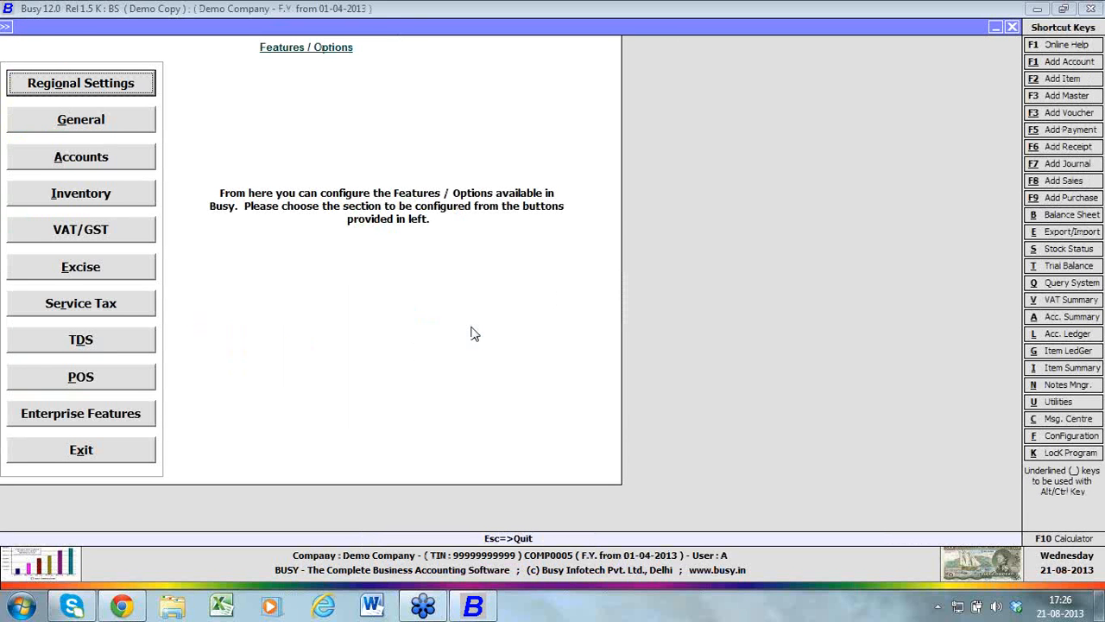
# Close the initial Features / Options screen and reopen it from the Administration configuration
pyautogui.press('Escape')
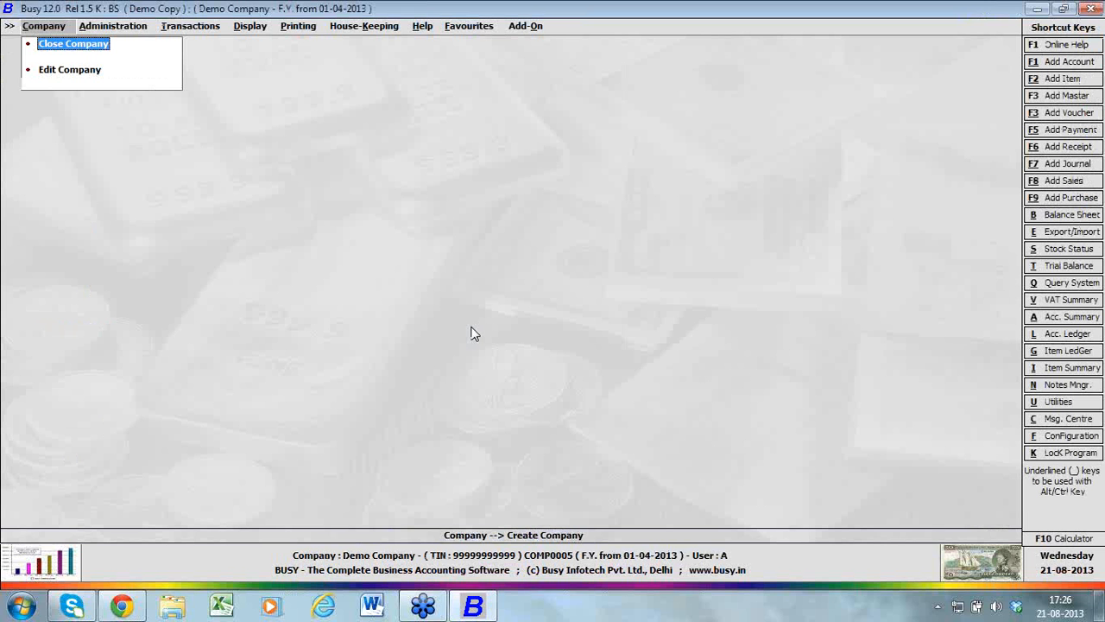
pyautogui.press('Right')
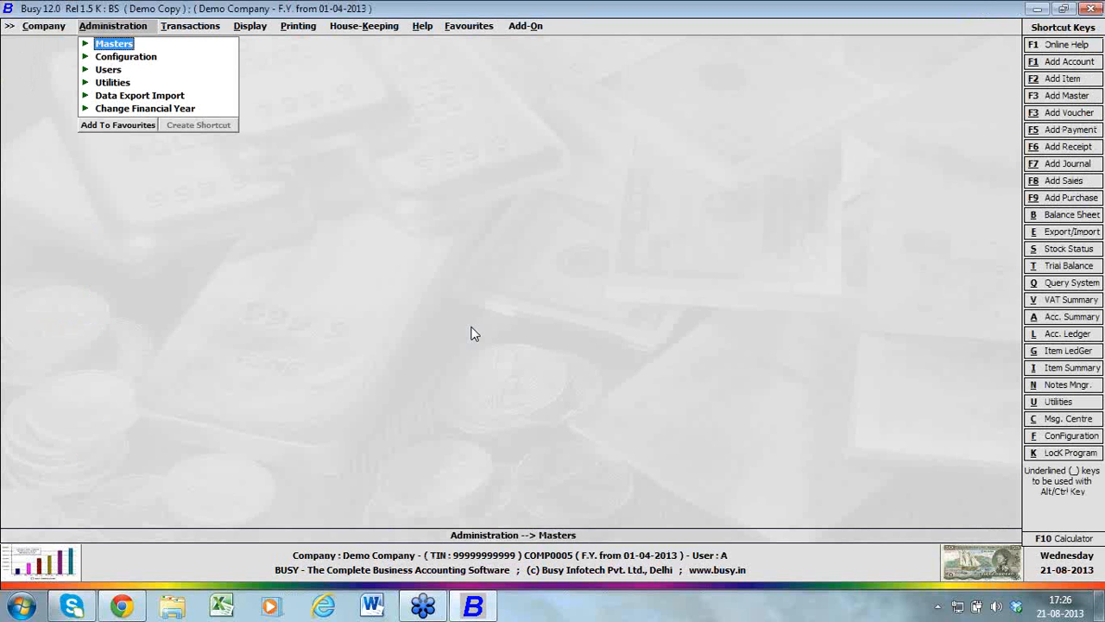
pyautogui.press('Down')
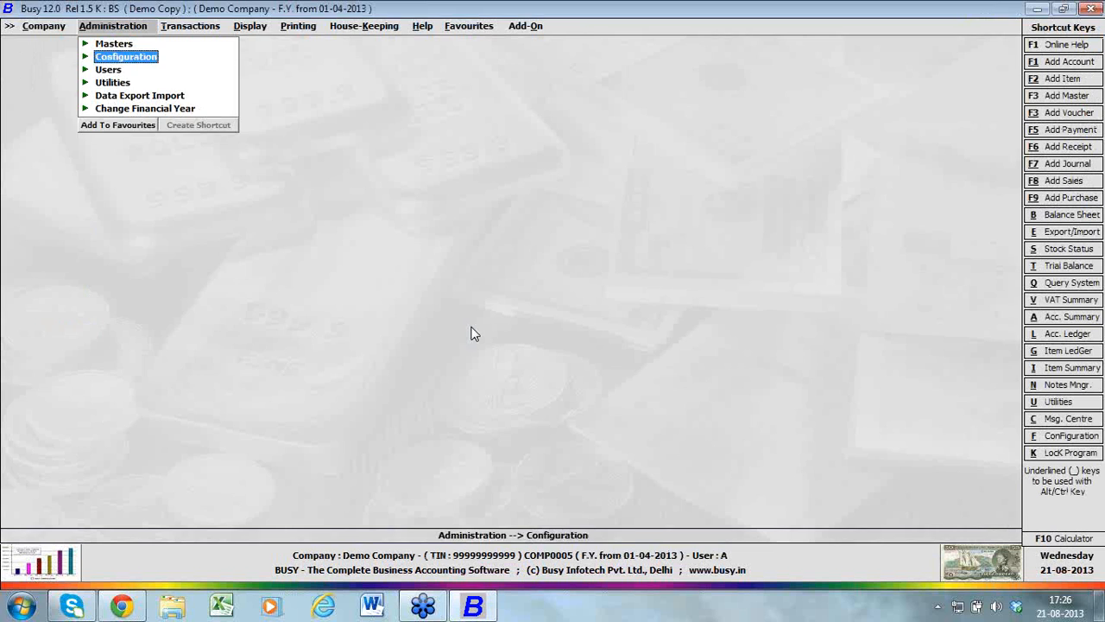
pyautogui.press('Return')
pyautogui.press('Return')
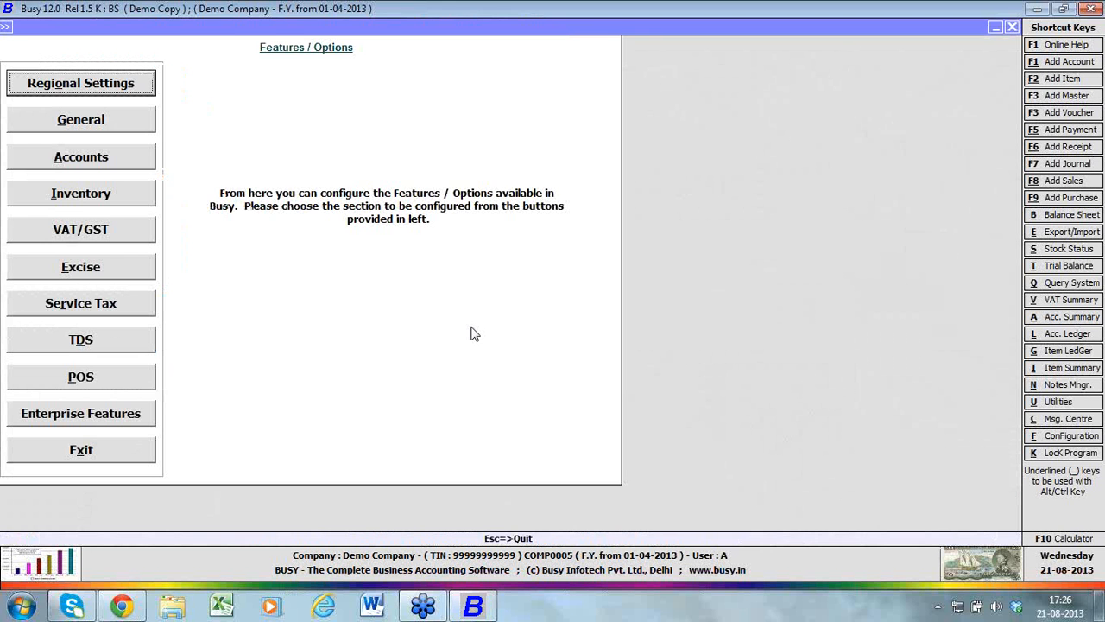
pyautogui.press('Return')
pyautogui.press('Return')
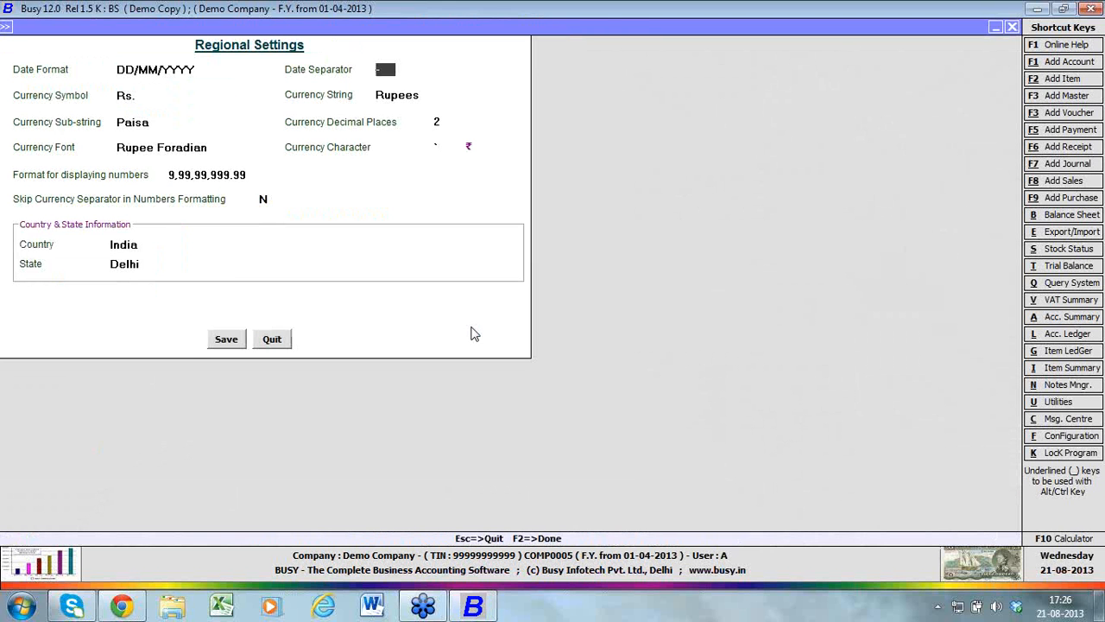
pyautogui.press('Escape')
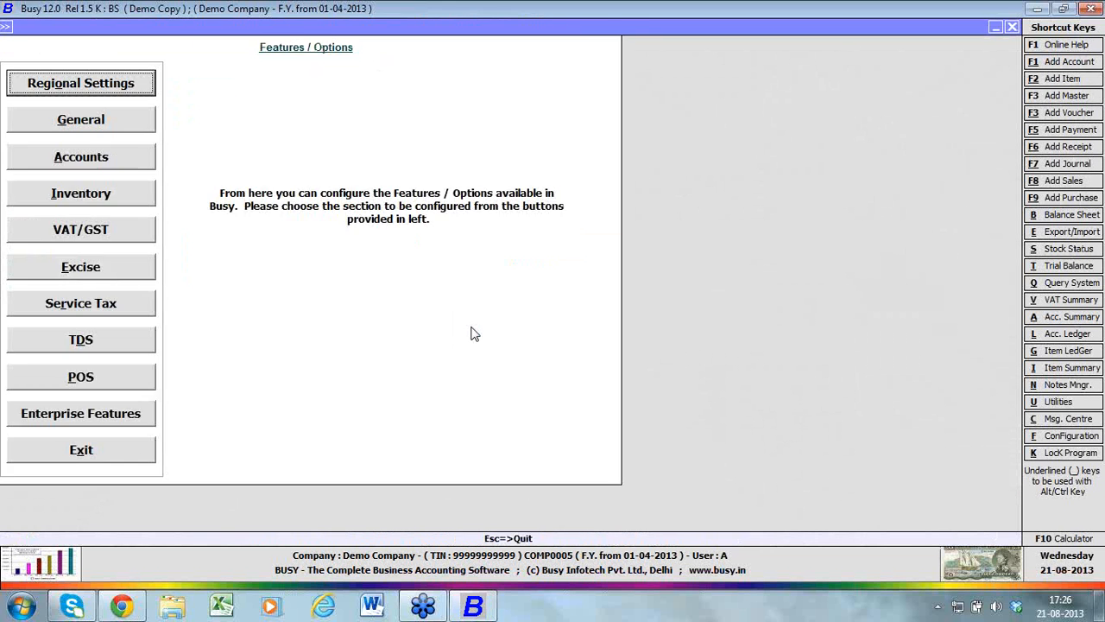
pyautogui.press('Escape')
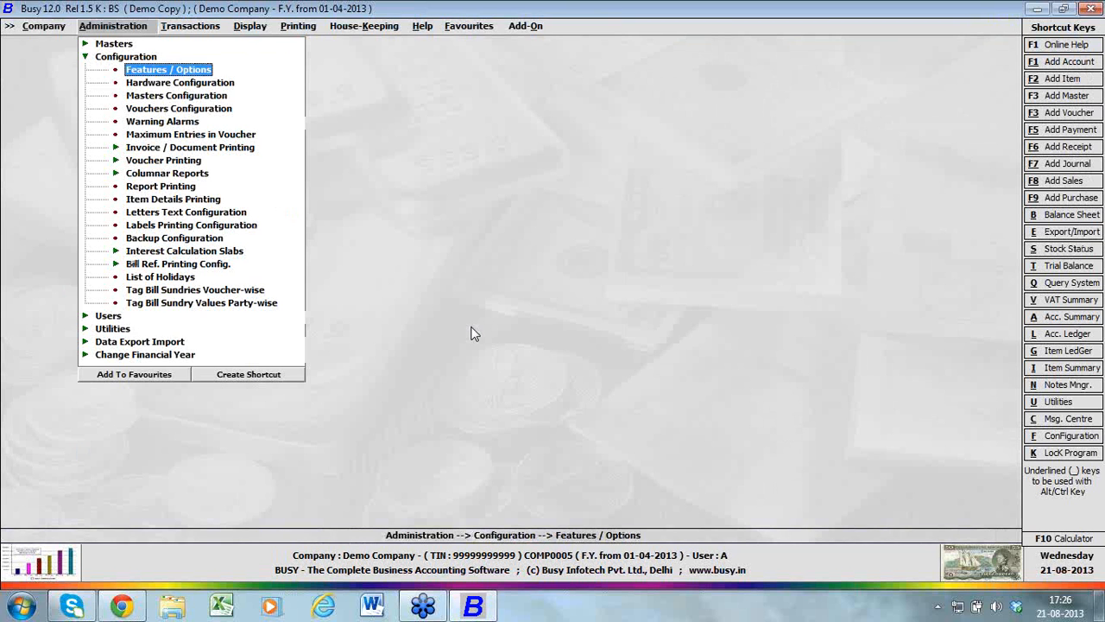
# In the Regional Settings, keep the number format 9,99,99,999.99, currency separator skipping N, country India and state Delhi, and save
pyautogui.press('Return')
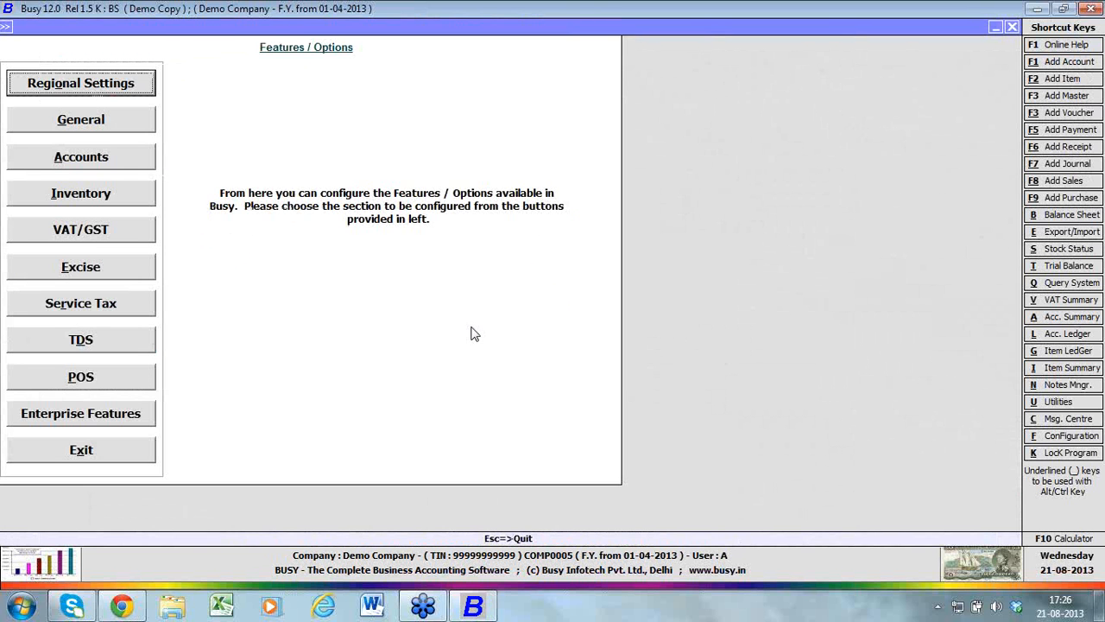
pyautogui.press('Return')
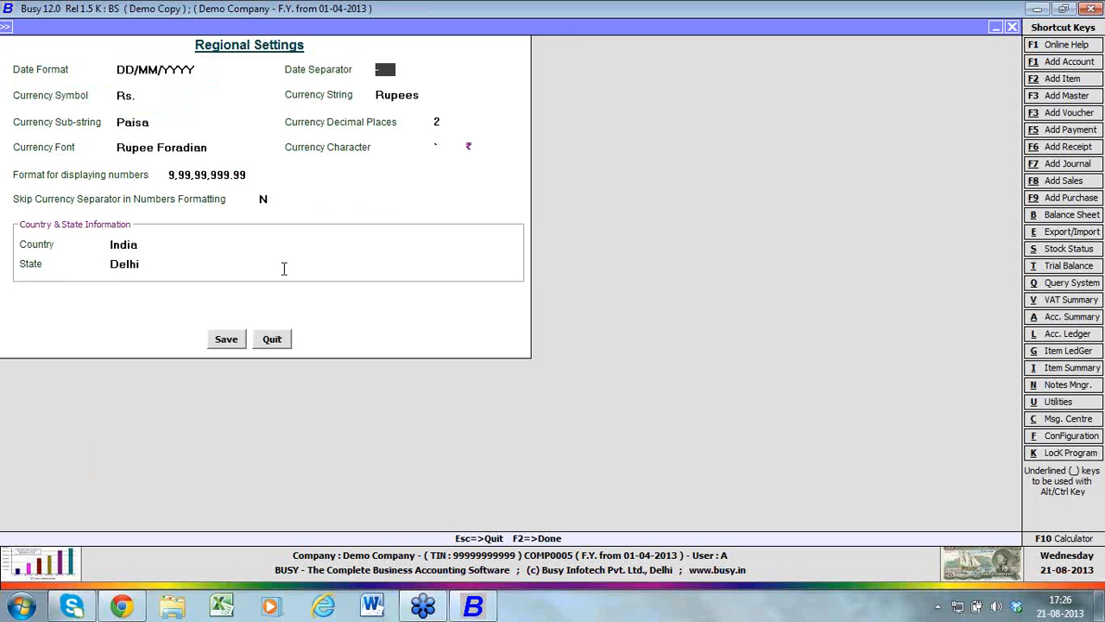
pyautogui.click(259, 173)
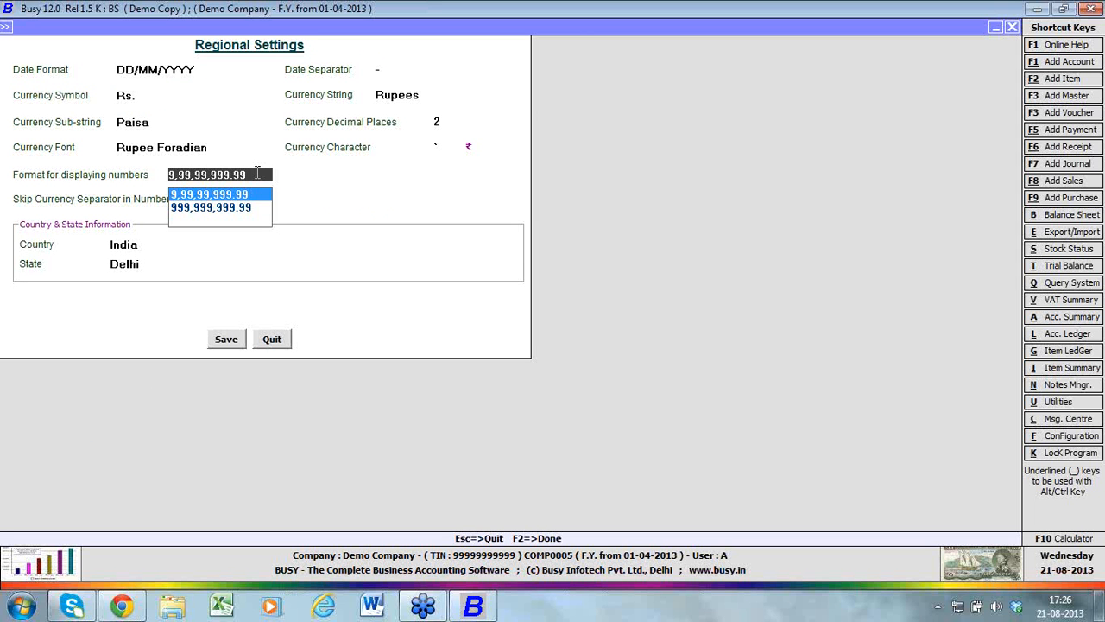
pyautogui.press('Return')
pyautogui.press('Return')
pyautogui.press('Return')
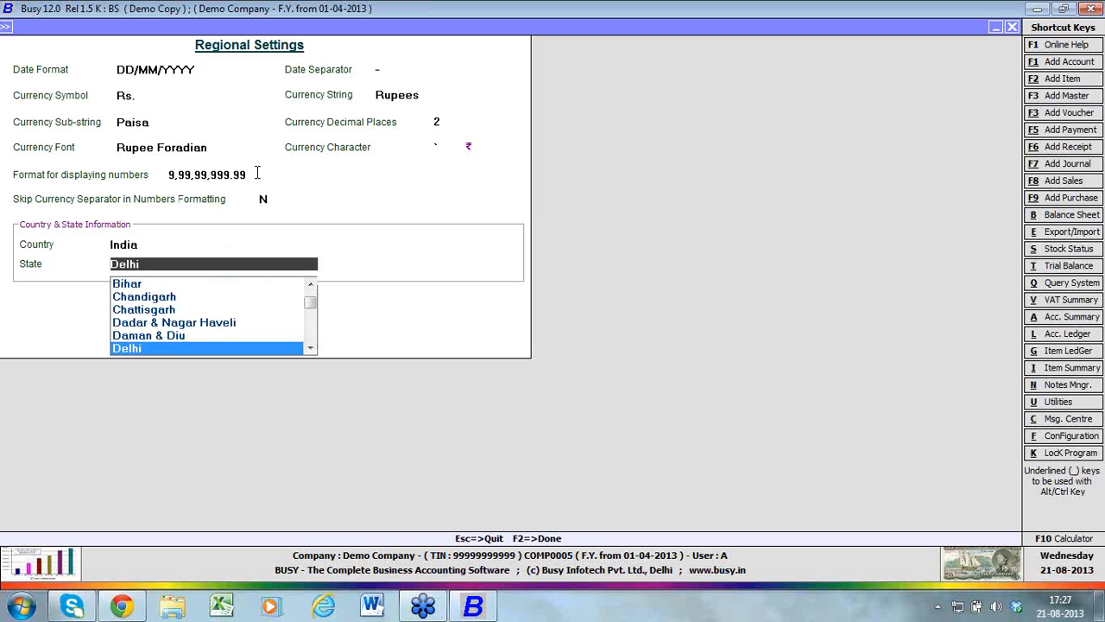
pyautogui.press('Return')
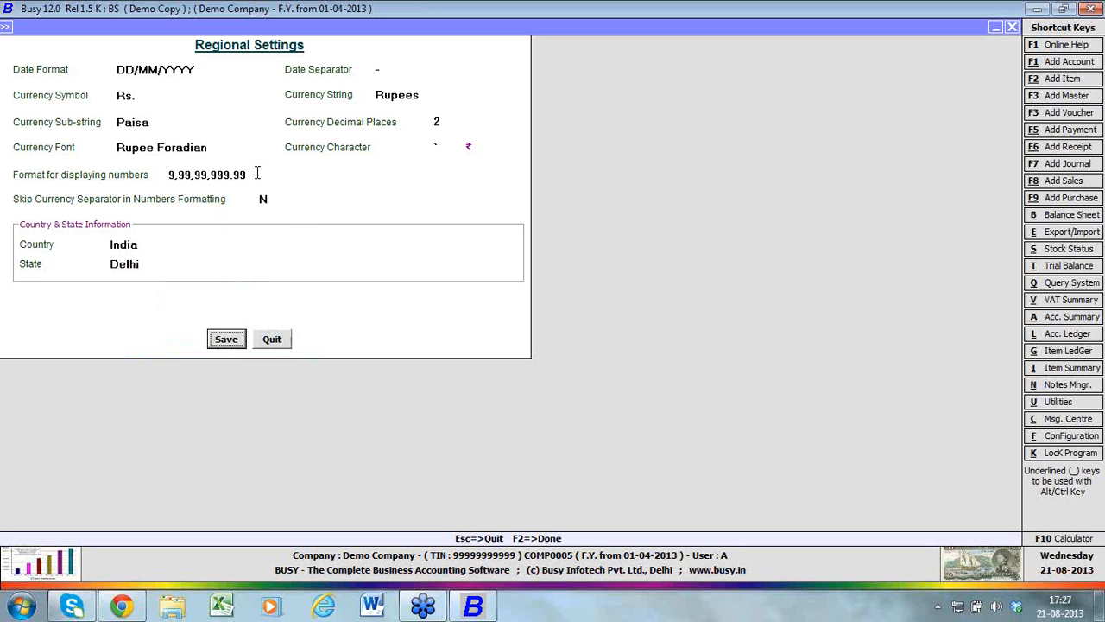
pyautogui.click(235, 343)
# Review the General options for deleting exported files, Thought of The Day and intelligent search, and quit without saving
pyautogui.click(134, 119)
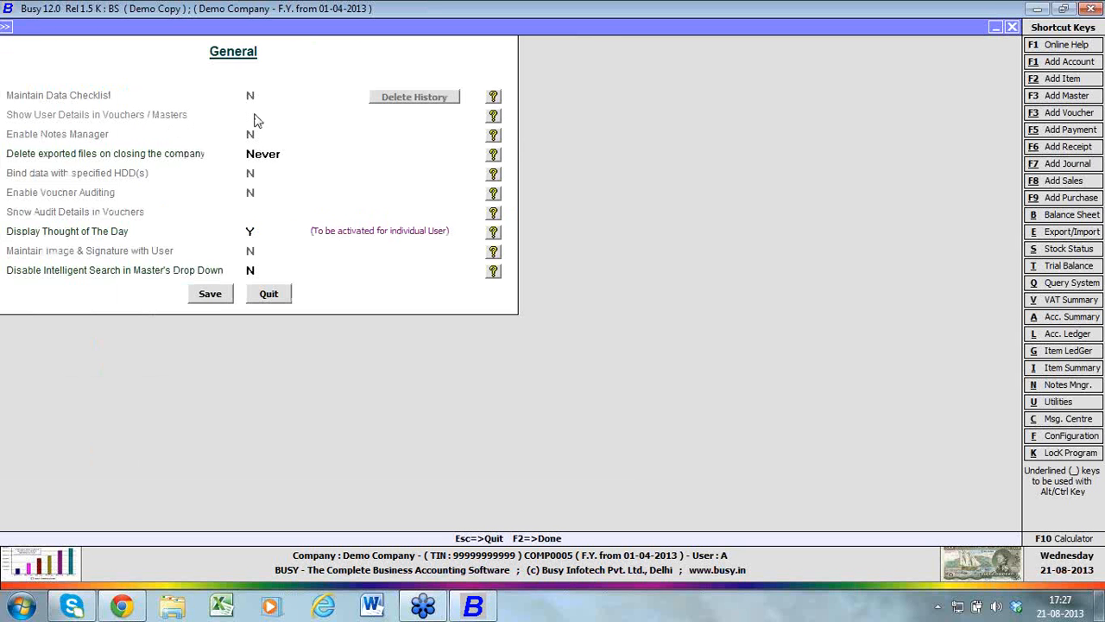
pyautogui.click(283, 154)
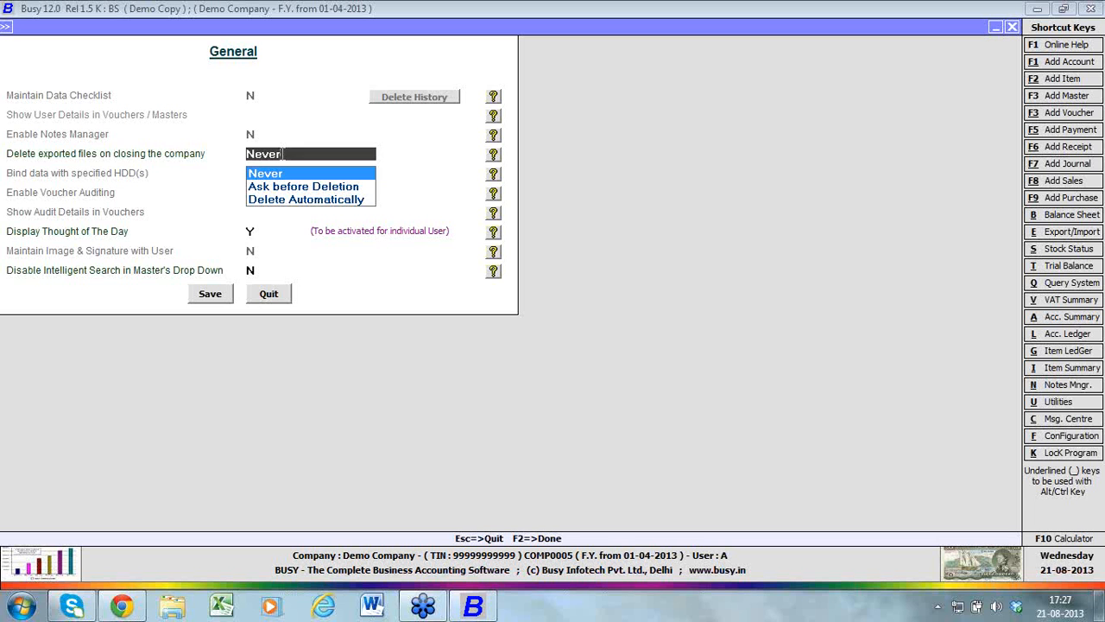
pyautogui.press('Return')
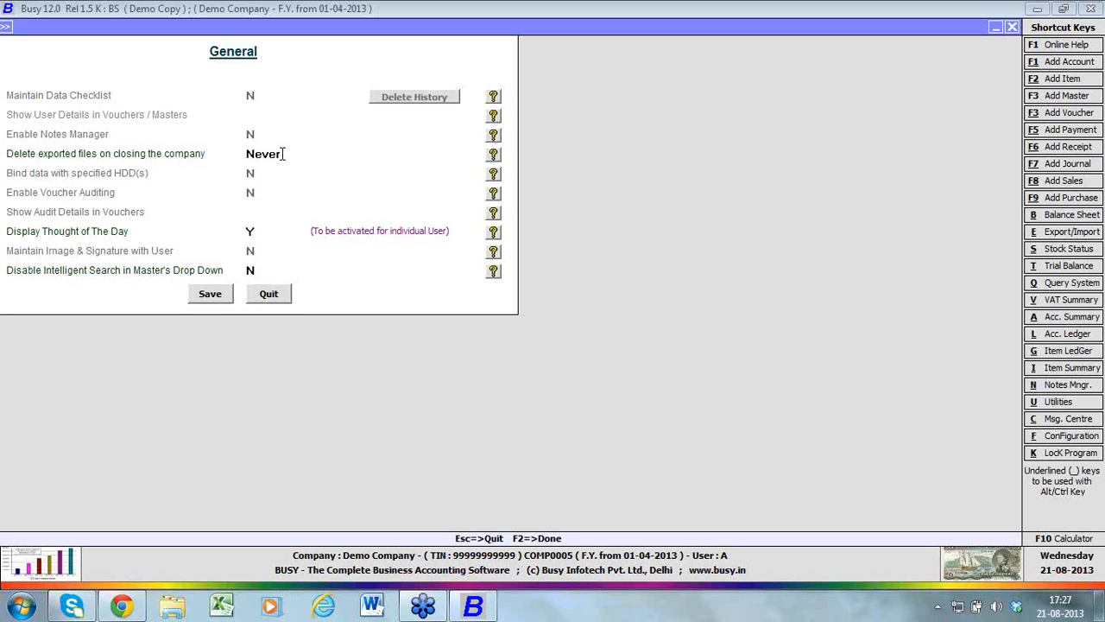
pyautogui.click(250, 233)
pyautogui.click(250, 269)
pyautogui.click(257, 291)
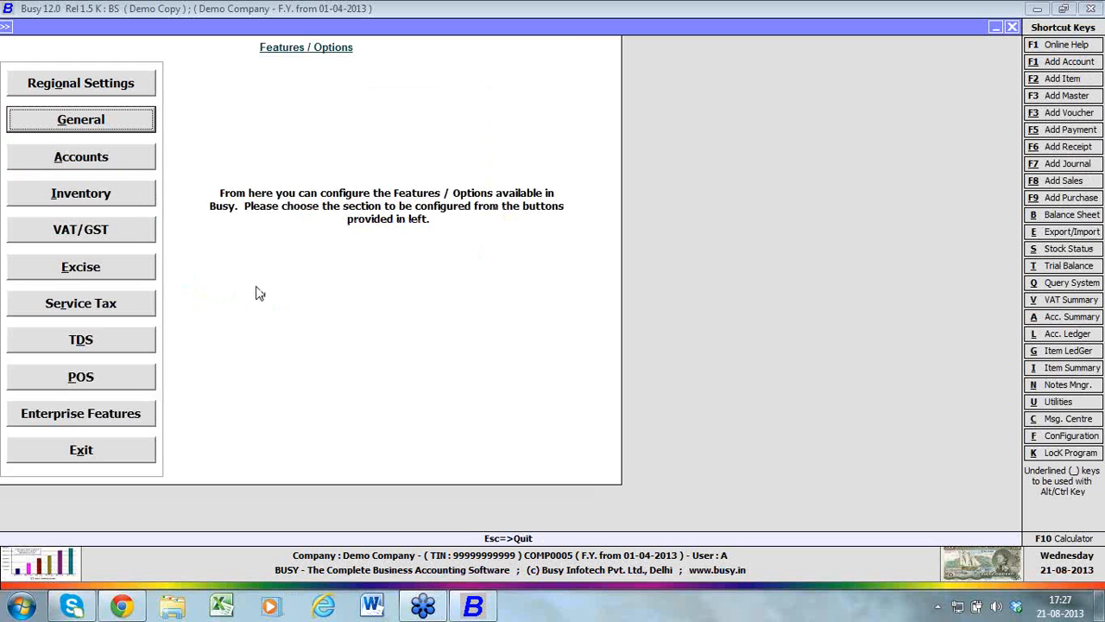
# In the Accounts features, keep Bill-by-bill Details enabled and accept its configuration with all five bill reference options unchecked
pyautogui.click(141, 166)
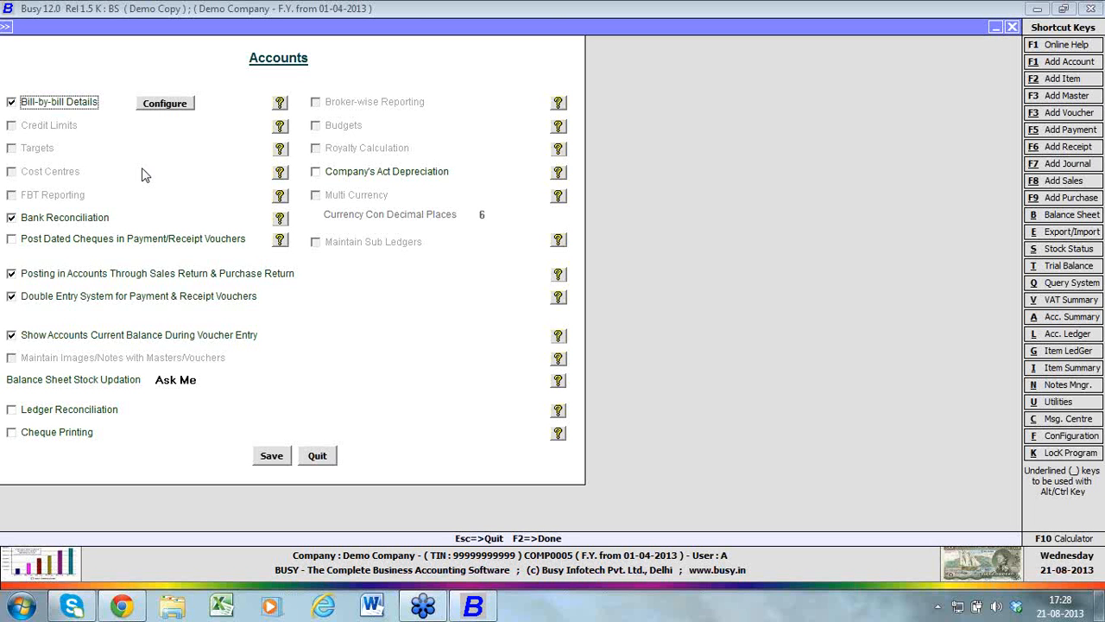
pyautogui.click(166, 103)
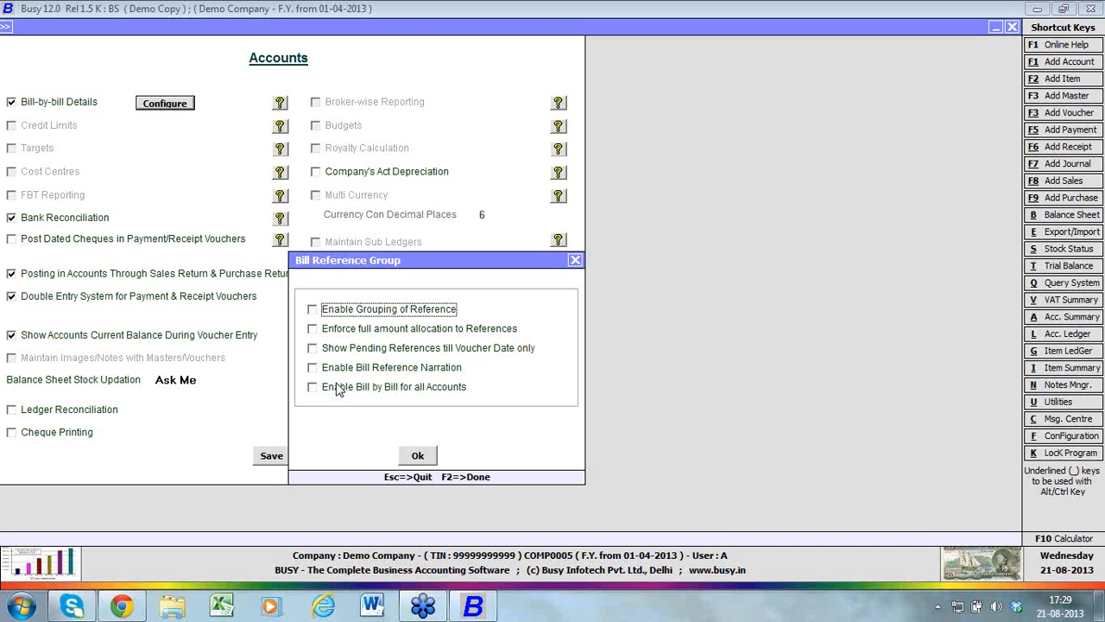
pyautogui.click(423, 461)
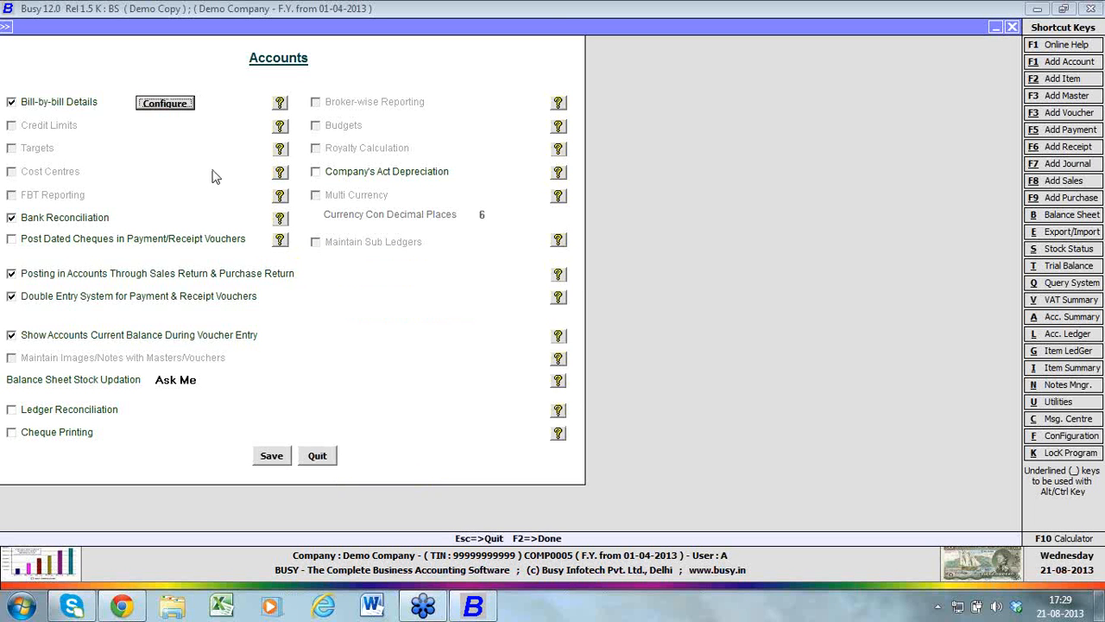
pyautogui.click(62, 104)
pyautogui.click(62, 104)
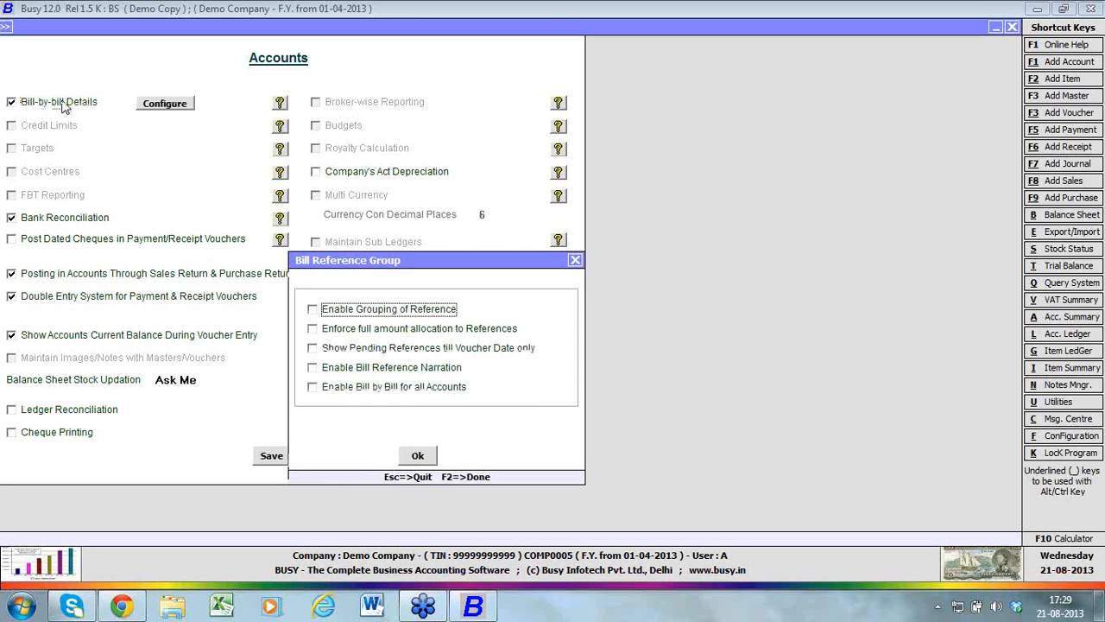
pyautogui.click(409, 457)
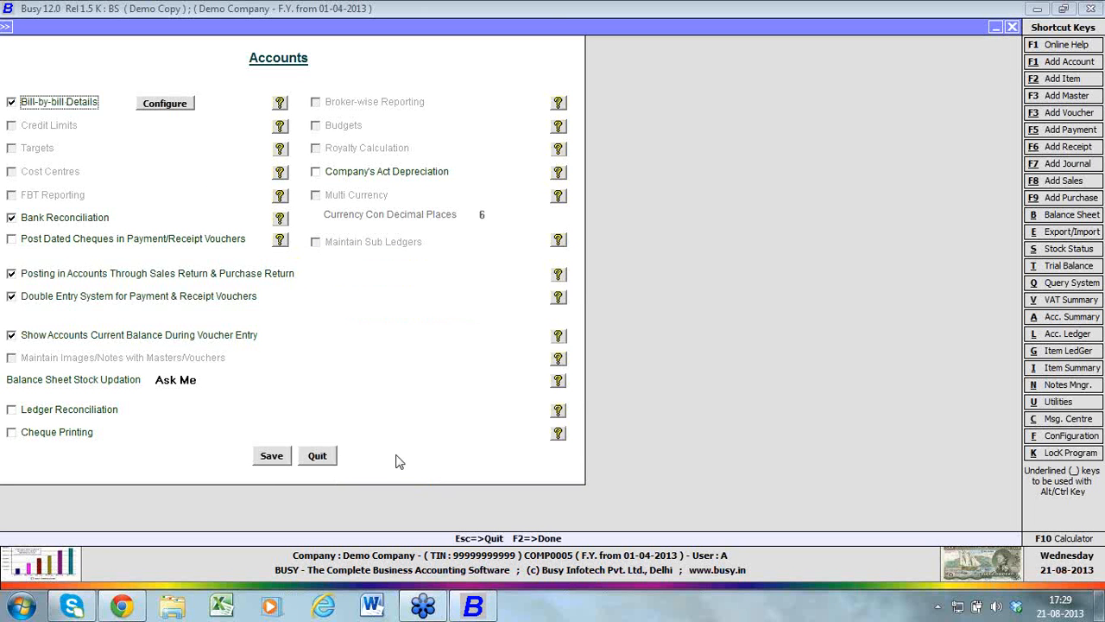
# Enable Post Dated Cheques in Payment/Receipt Vouchers in the Accounts features
pyautogui.click(79, 240)
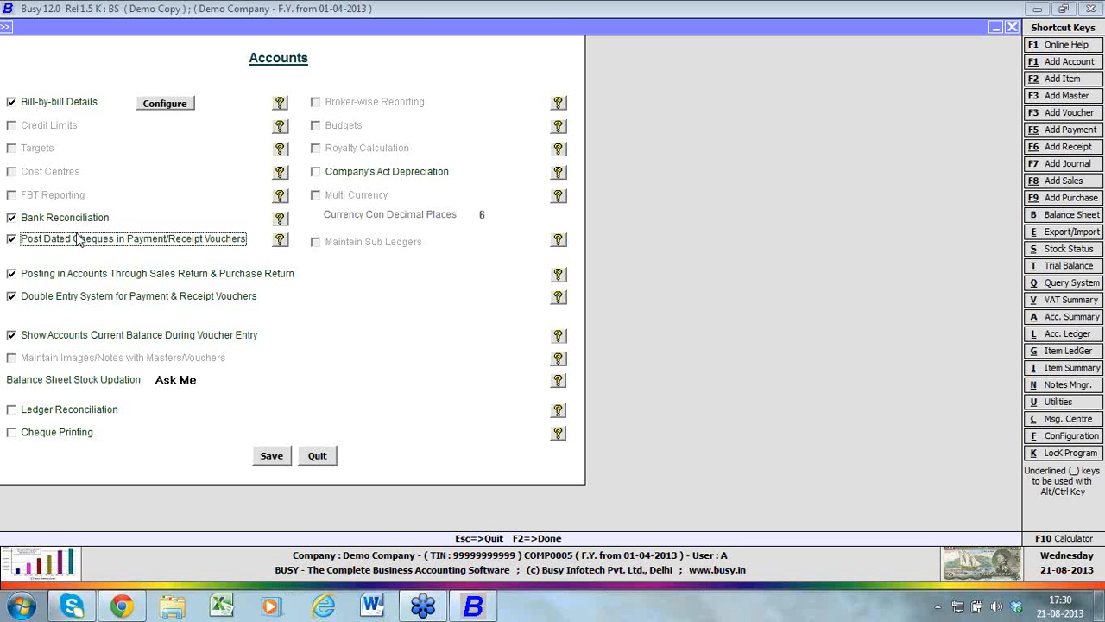
# Keep Posting in Accounts Through Sales Return & Purchase Return enabled and Balance Sheet Stock Updation set to Ask Me
pyautogui.click(120, 282)
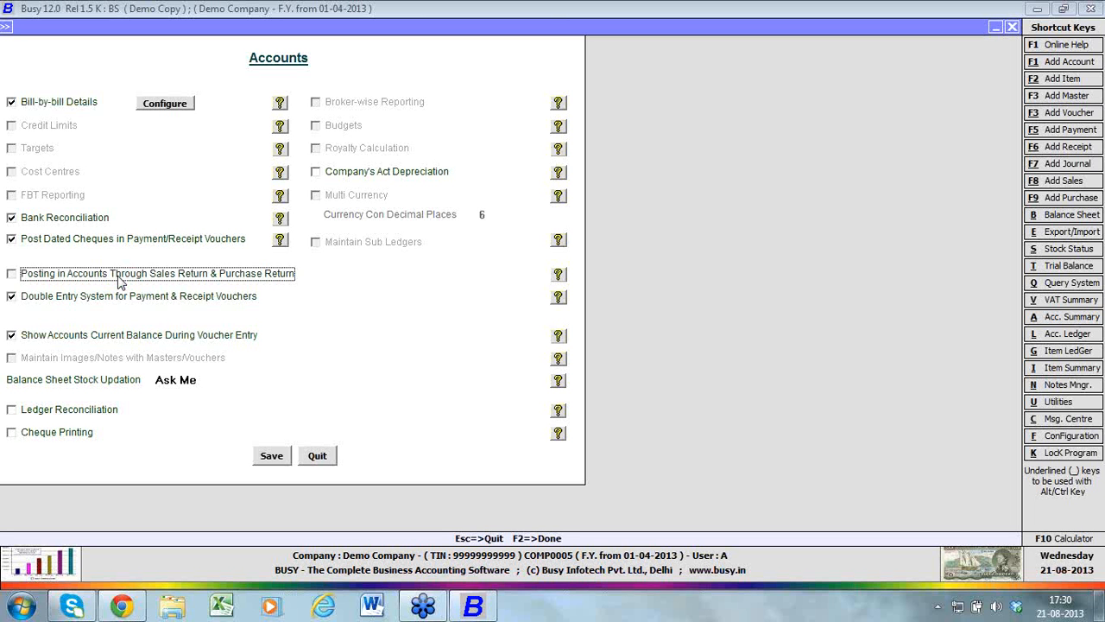
pyautogui.click(120, 282)
pyautogui.click(176, 377)
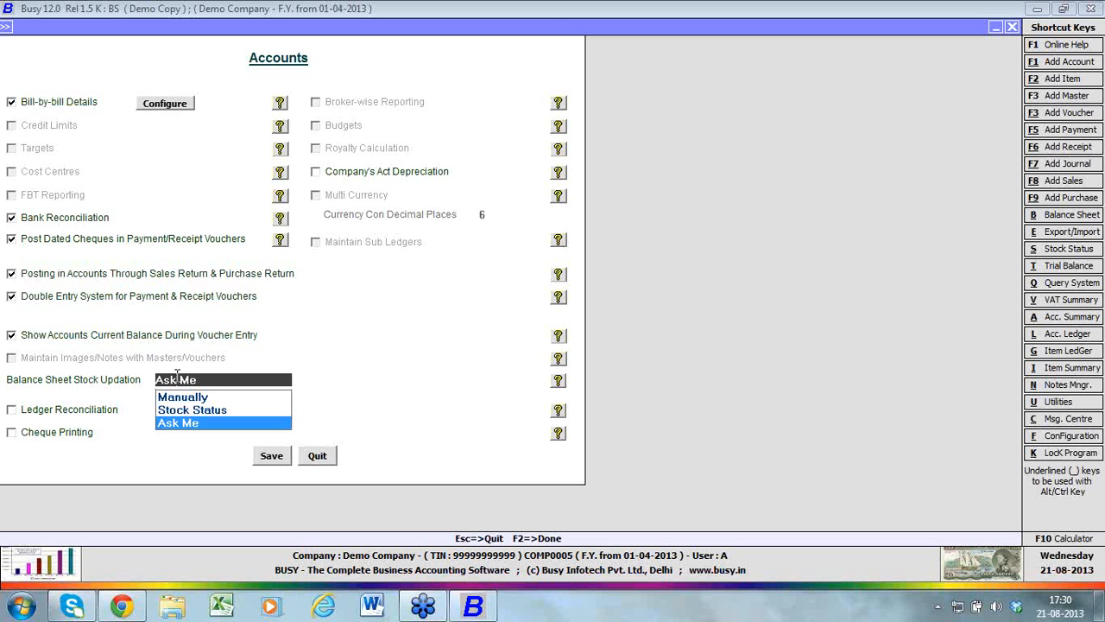
pyautogui.press('Up')
pyautogui.press('Up')
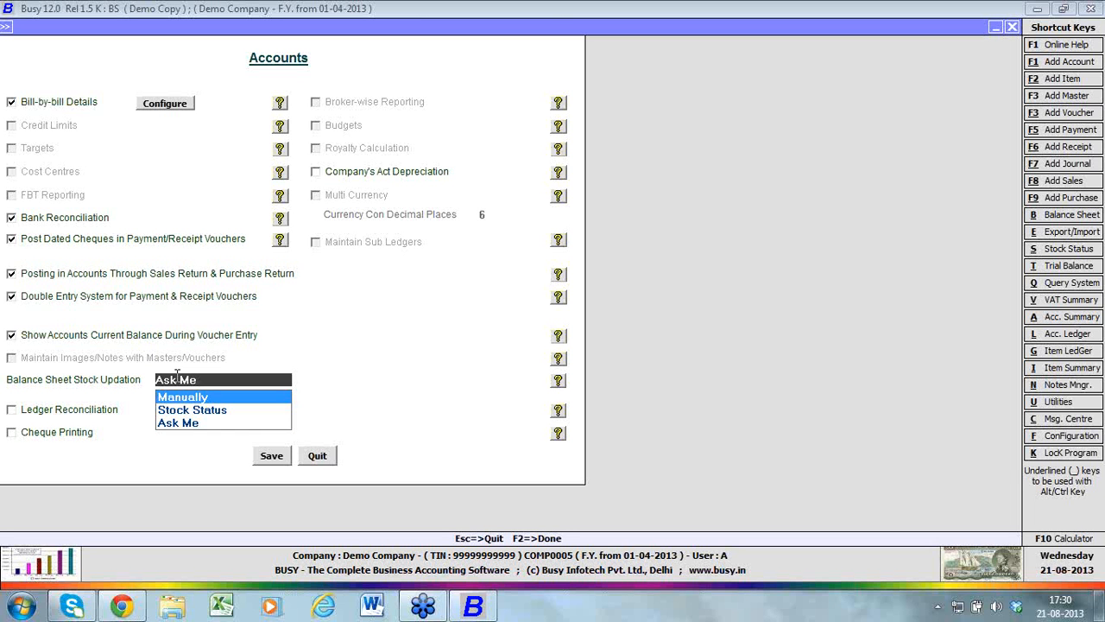
pyautogui.press('Down')
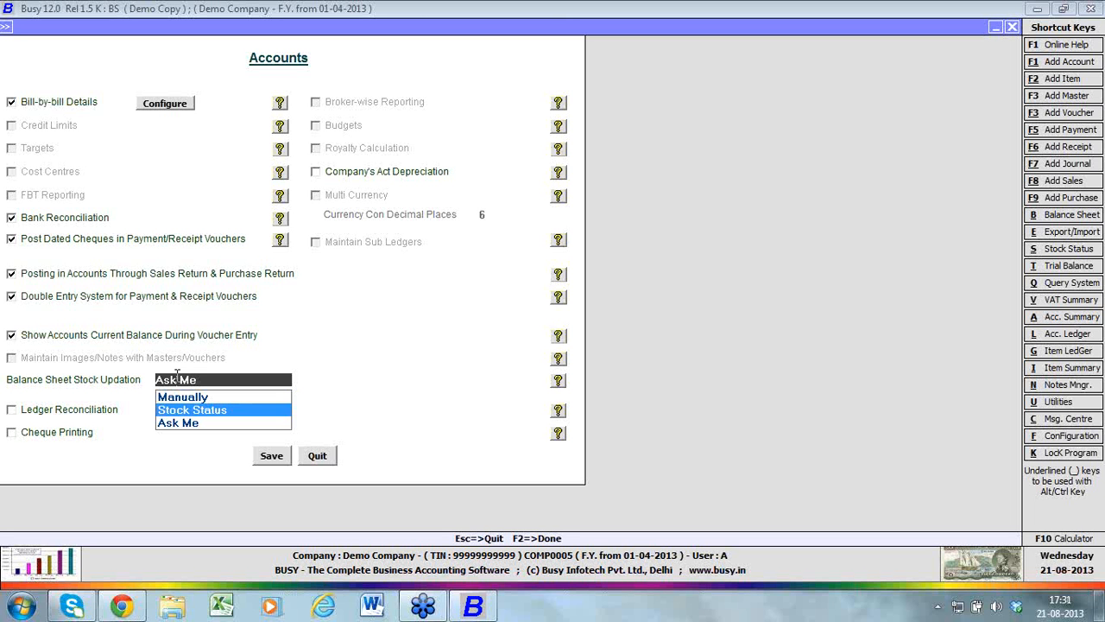
pyautogui.press('Down')
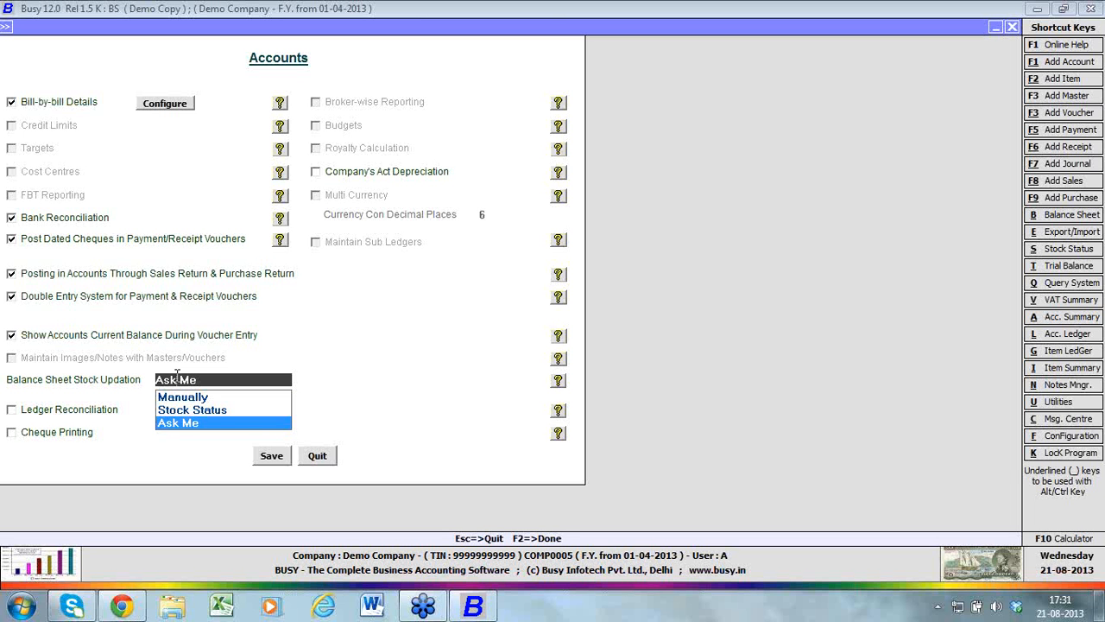
pyautogui.press('Return')
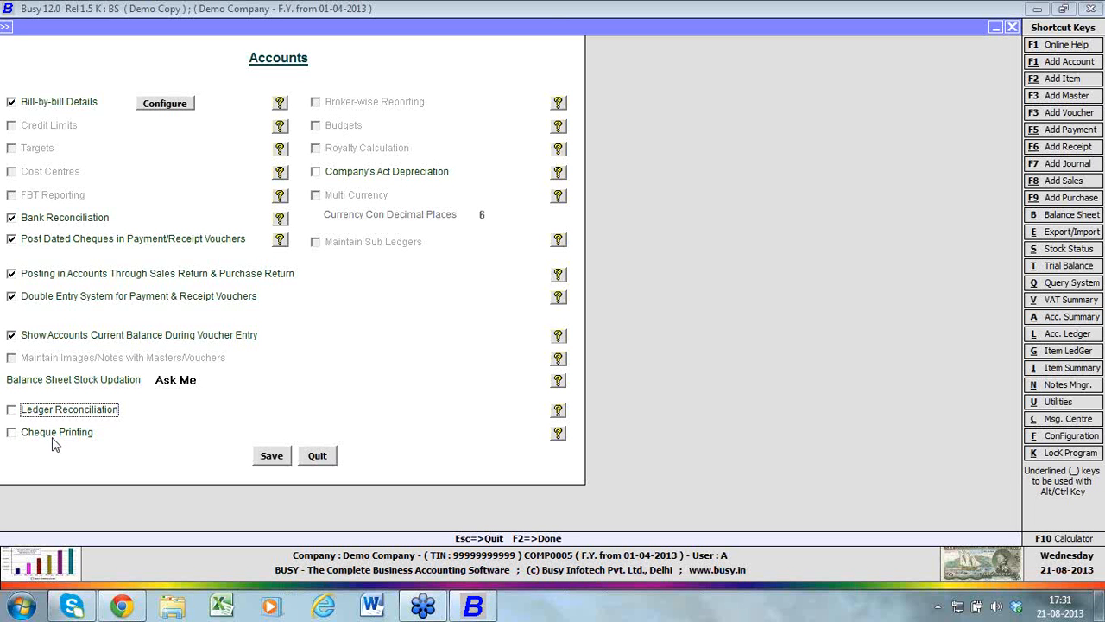
pyautogui.click(52, 436)
pyautogui.click(52, 438)
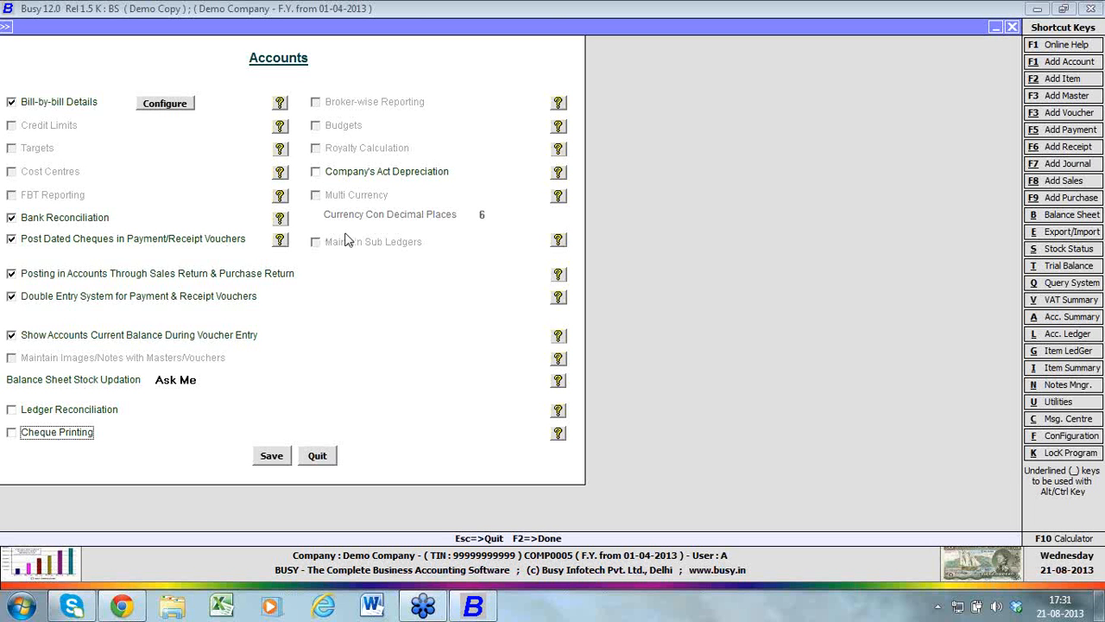
pyautogui.click(342, 178)
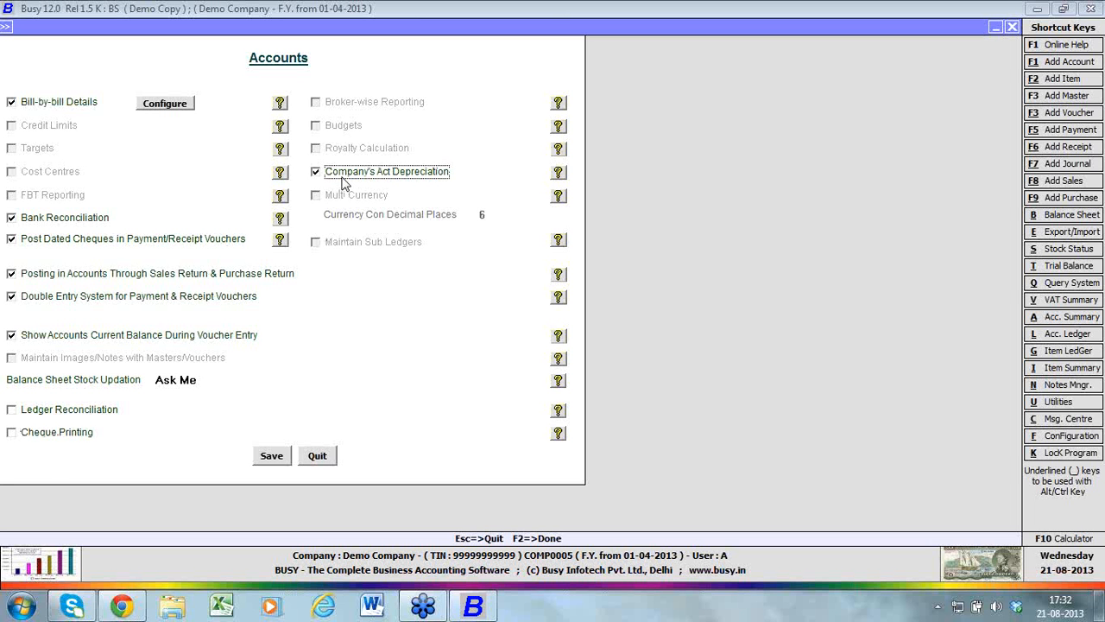
pyautogui.click(342, 179)
# Enable Cheque Printing, Ledger Reconciliation and Company's Act Depreciation, and save the Accounts features
pyautogui.click(23, 436)
pyautogui.click(14, 411)
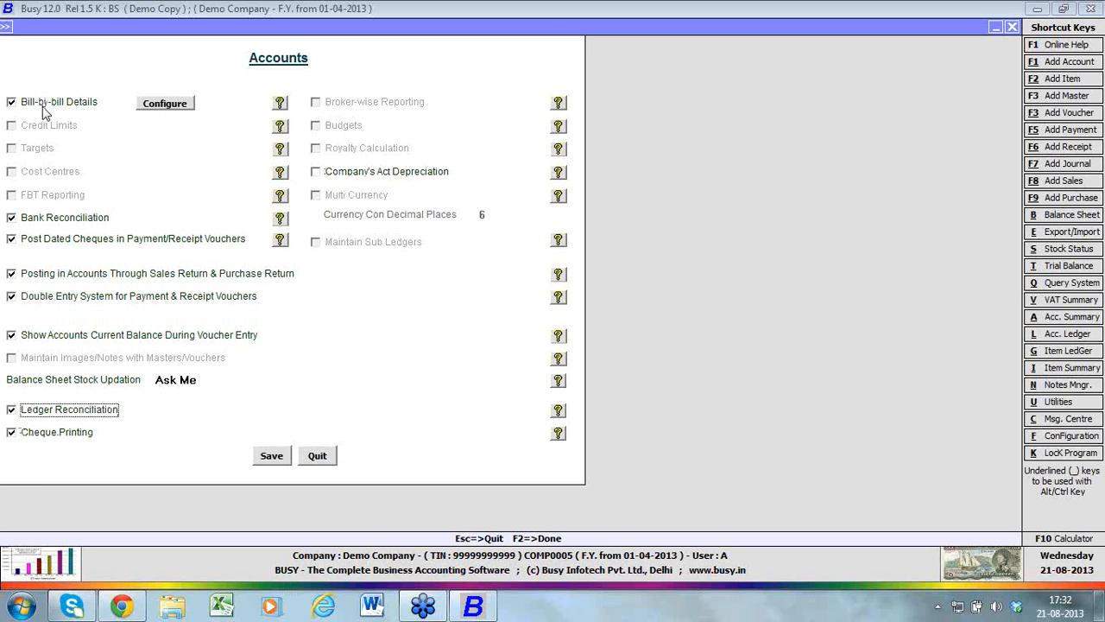
pyautogui.click(351, 174)
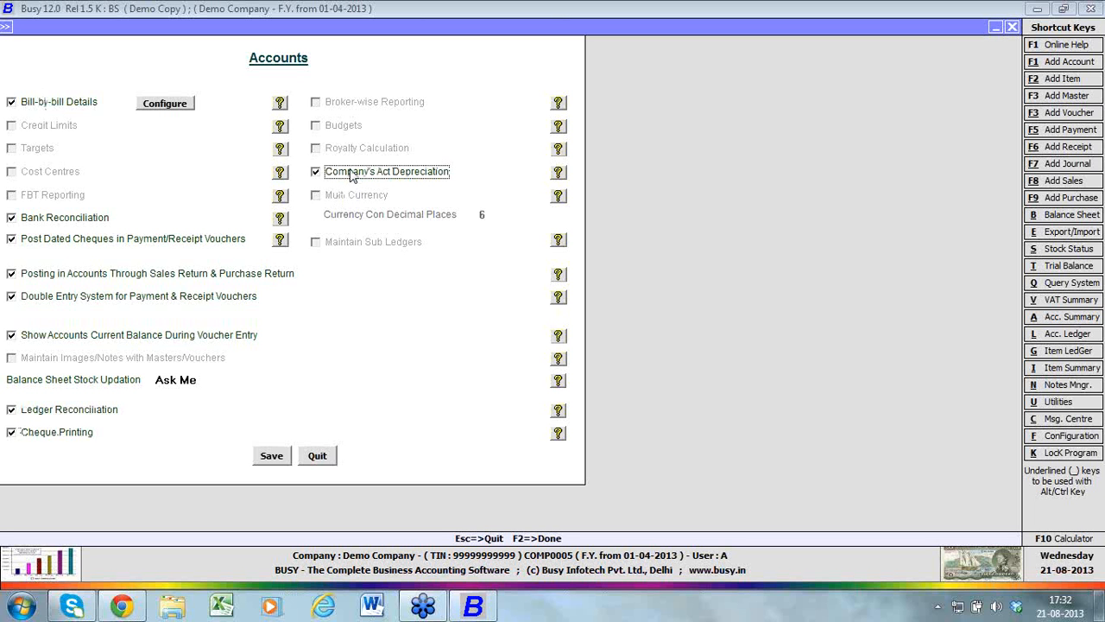
pyautogui.click(271, 457)
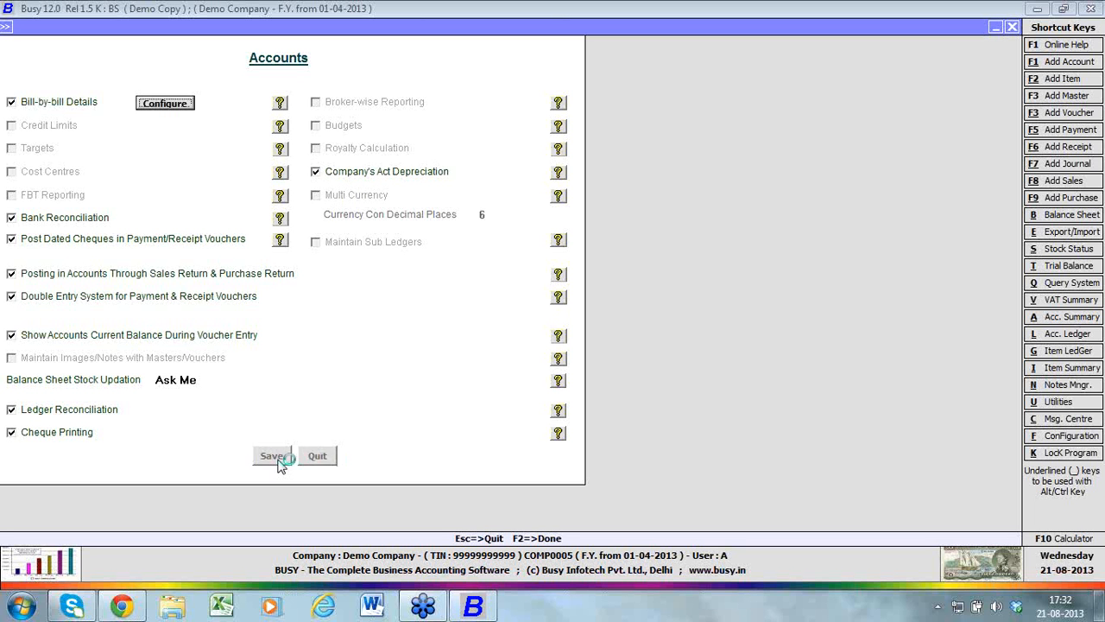
# Open the Inventory features and keep Weighted Average as the stock valuation method
pyautogui.click(106, 204)
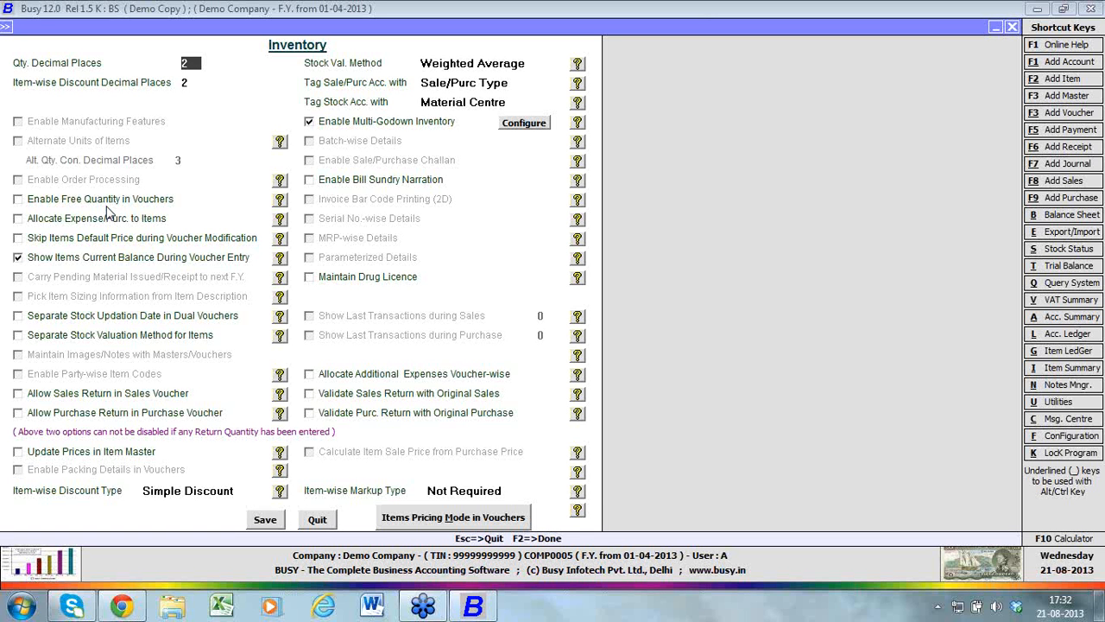
pyautogui.click(191, 83)
pyautogui.click(539, 63)
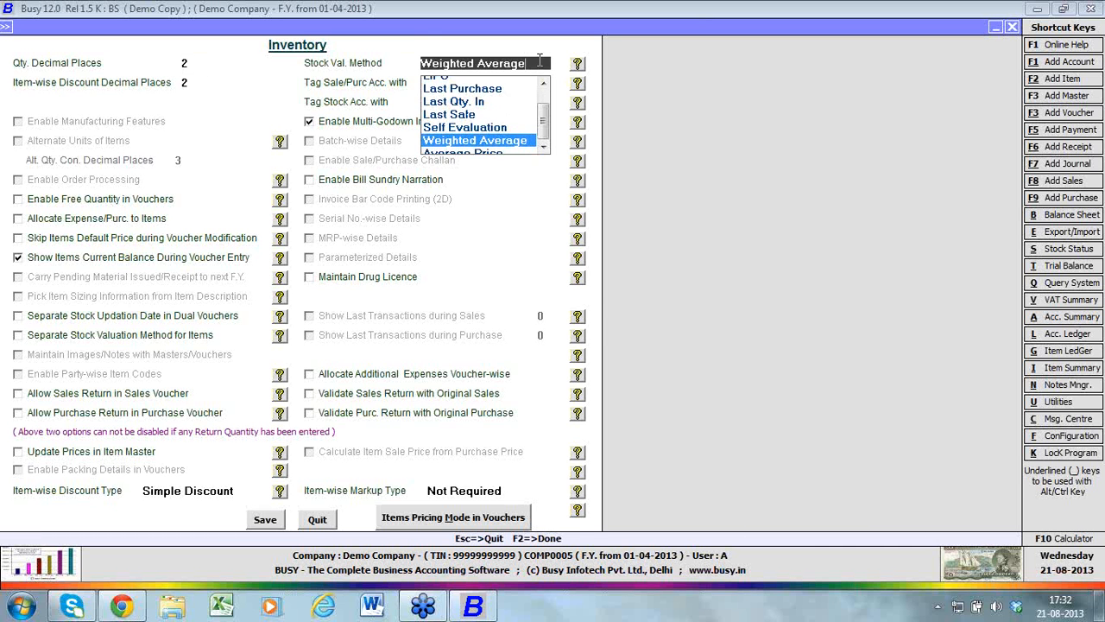
pyautogui.press('Down')
pyautogui.press('Up')
pyautogui.press('Up')
pyautogui.press('Up')
pyautogui.press('Up')
pyautogui.press('Up')
pyautogui.press('Up')
pyautogui.press('Up')
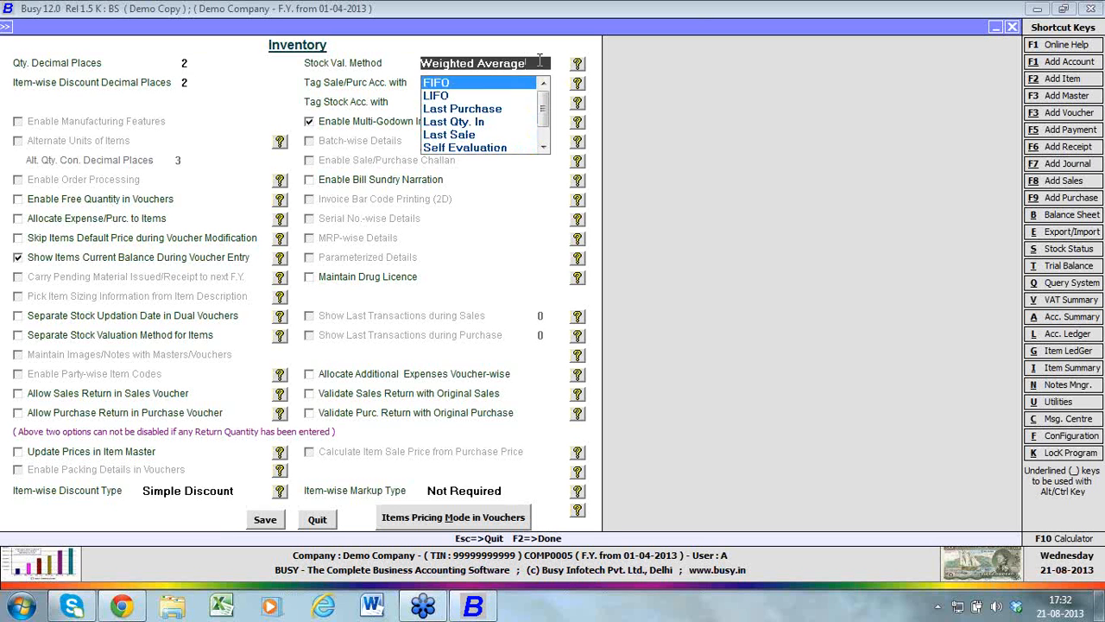
pyautogui.press('Down')
pyautogui.press('Down')
pyautogui.press('Down')
pyautogui.press('Down')
pyautogui.press('Down')
pyautogui.press('Down')
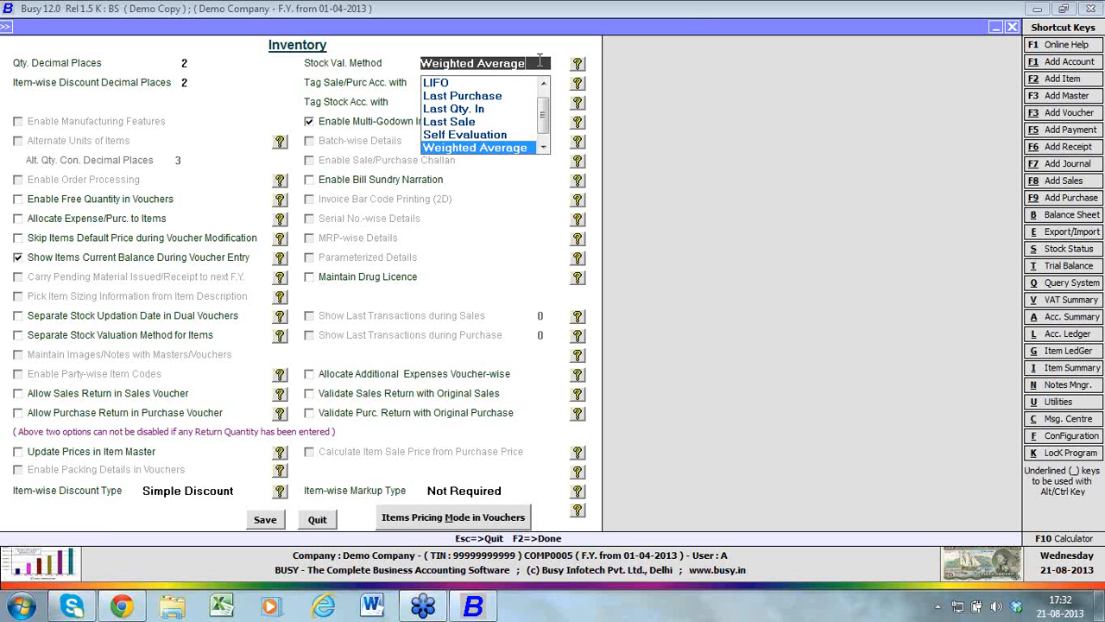
pyautogui.press('Return')
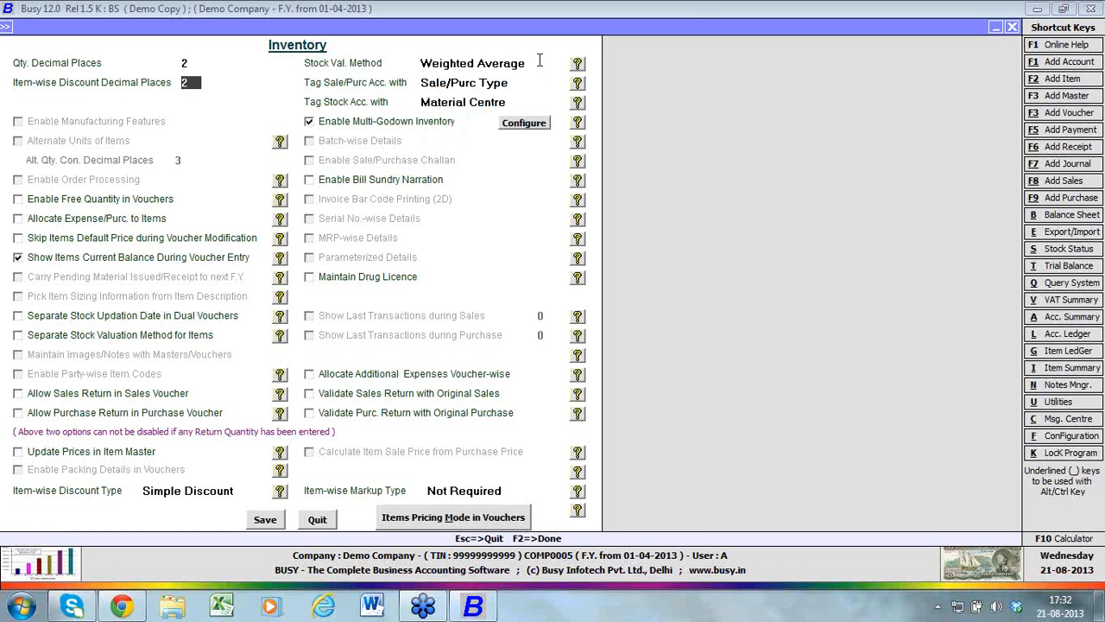
# Keep the sale/purchase account tagged with Sale/Purc Type and the stock account tagged with Material Centre
pyautogui.click(513, 80)
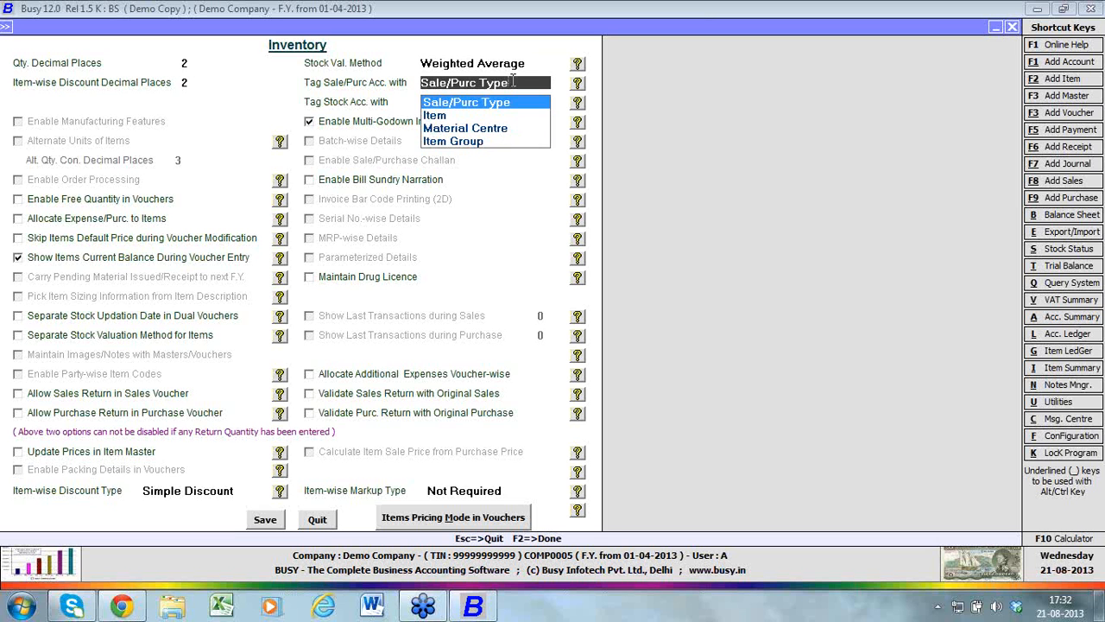
pyautogui.press('Down')
pyautogui.press('Down')
pyautogui.press('Down')
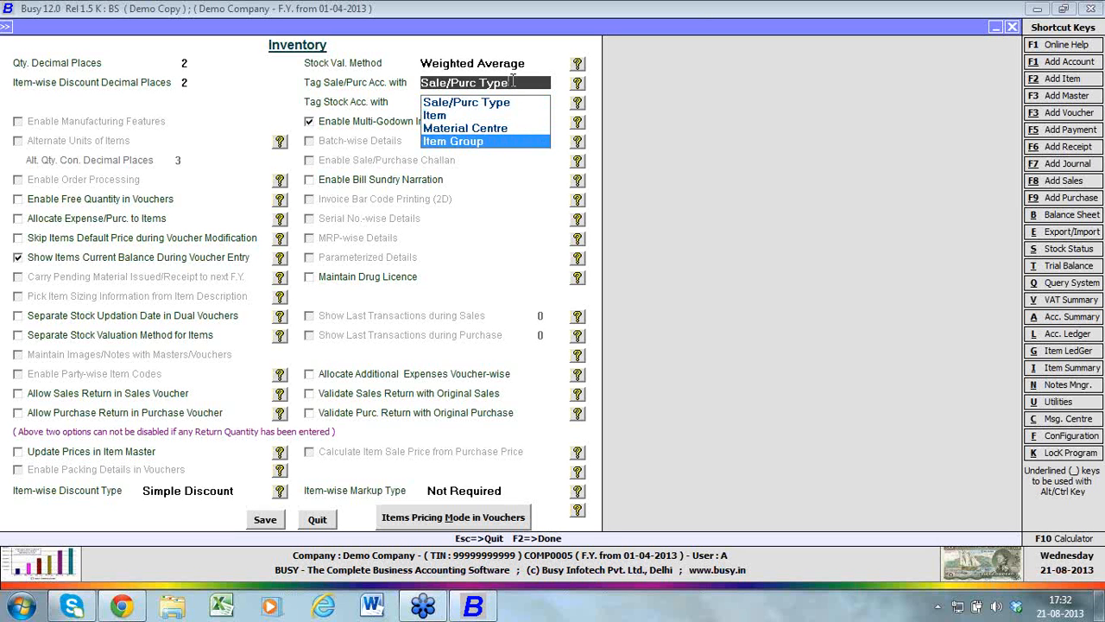
pyautogui.press('Up')
pyautogui.press('Up')
pyautogui.press('Up')
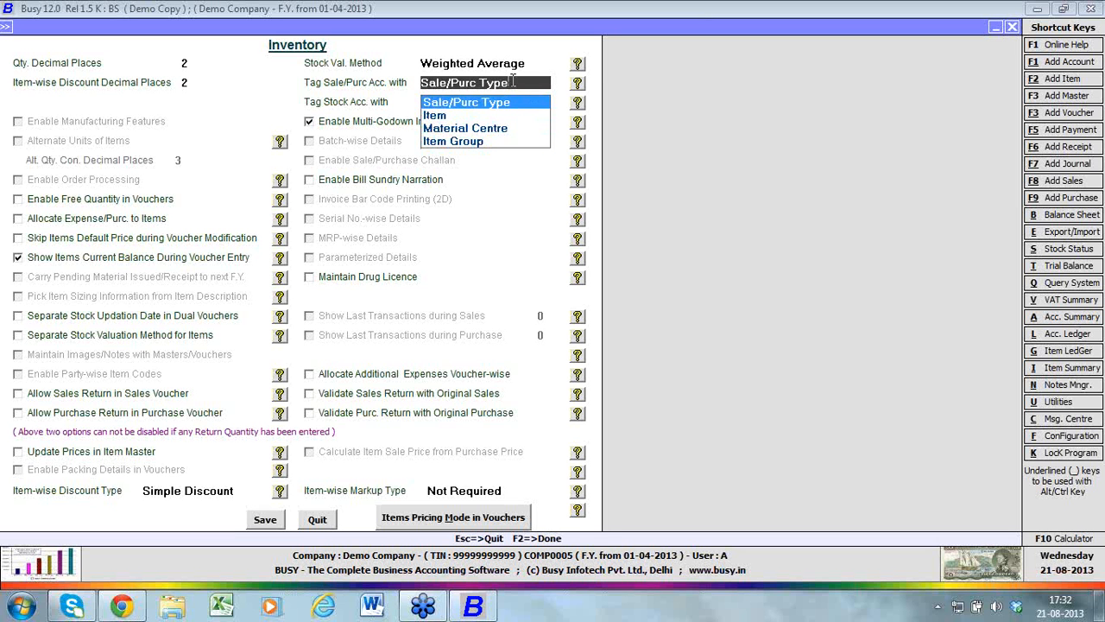
pyautogui.press('Return')
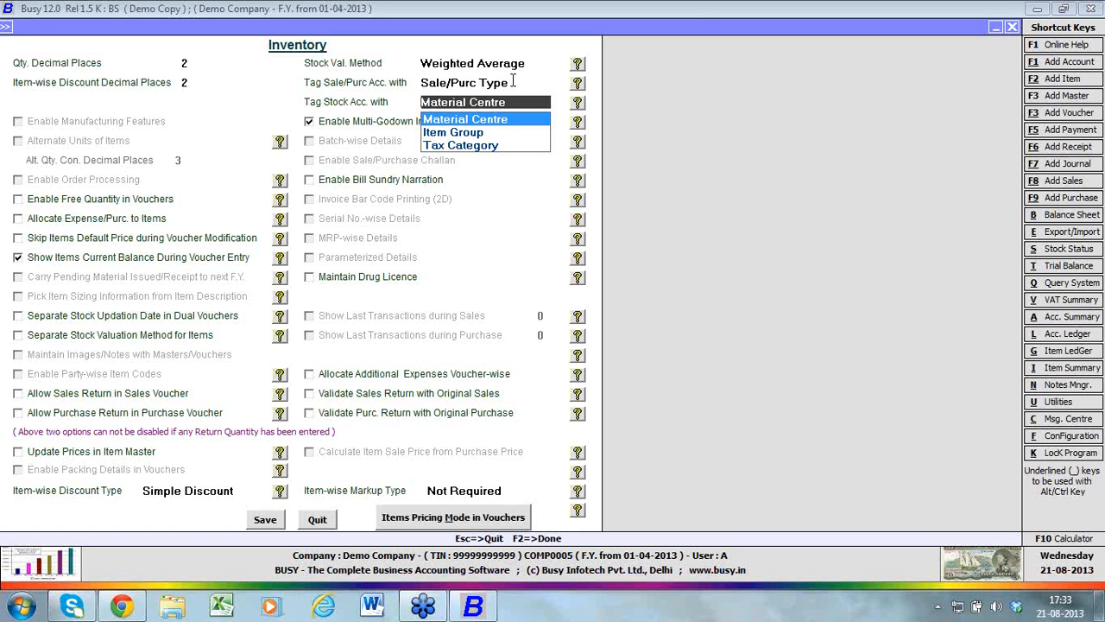
pyautogui.press('Return')
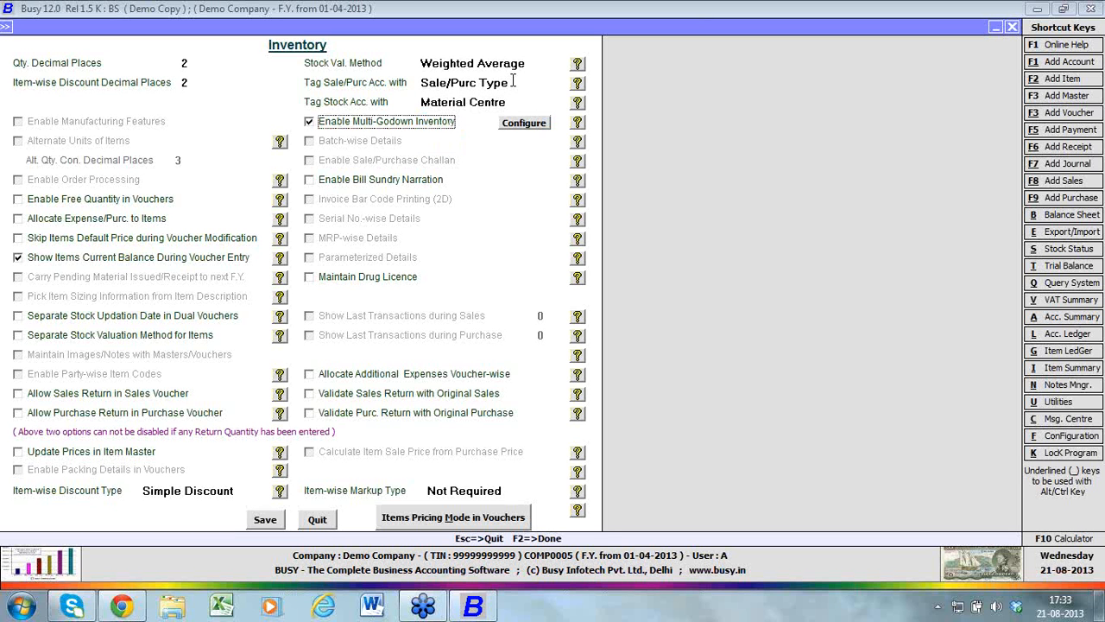
# Keep Multi-Godown Inventory enabled and accept its options with Material Centre at Item Level unchecked
pyautogui.click(398, 131)
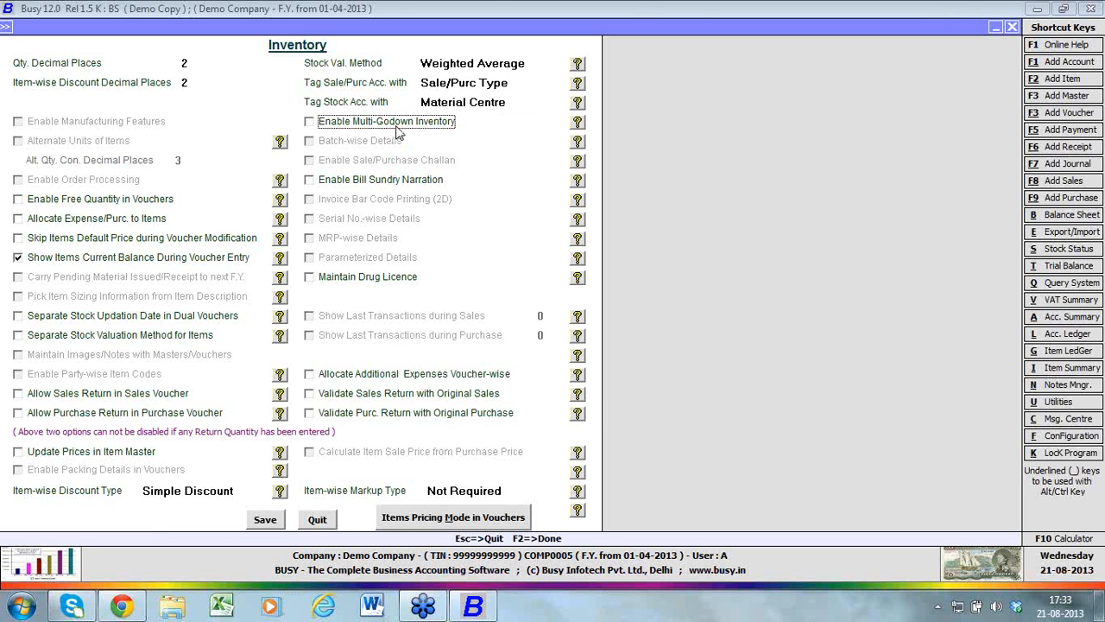
pyautogui.click(399, 131)
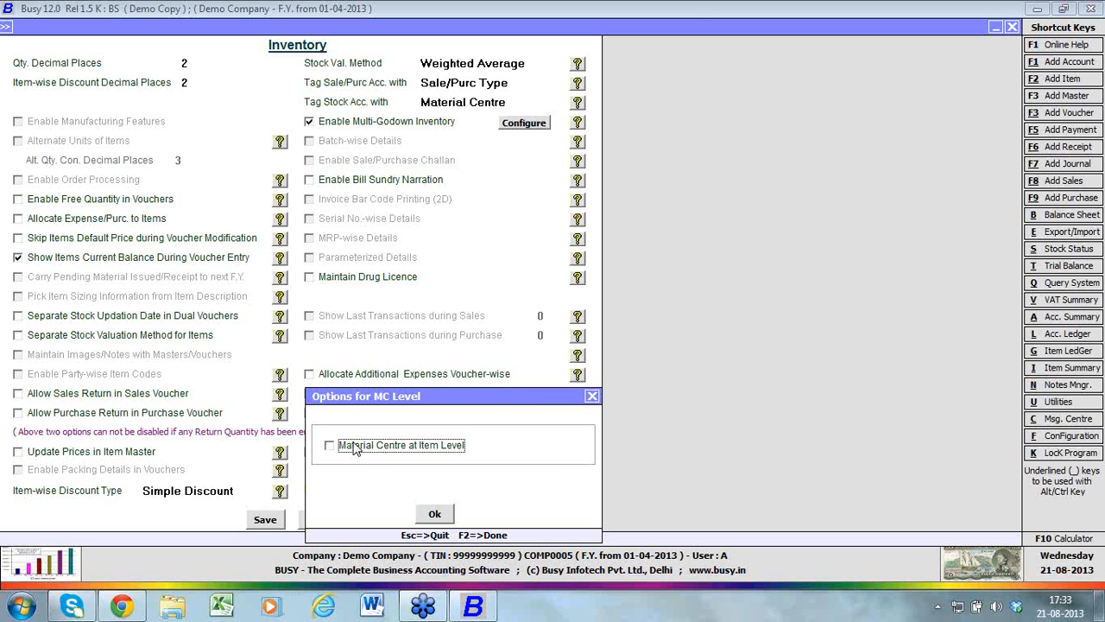
pyautogui.click(434, 516)
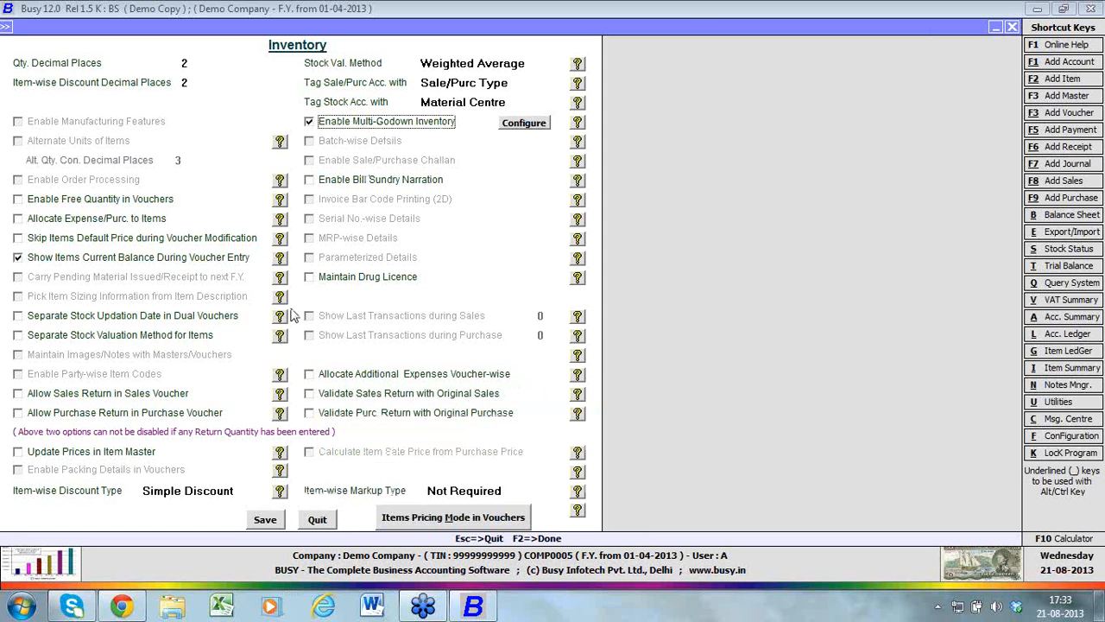
pyautogui.press('super+d')
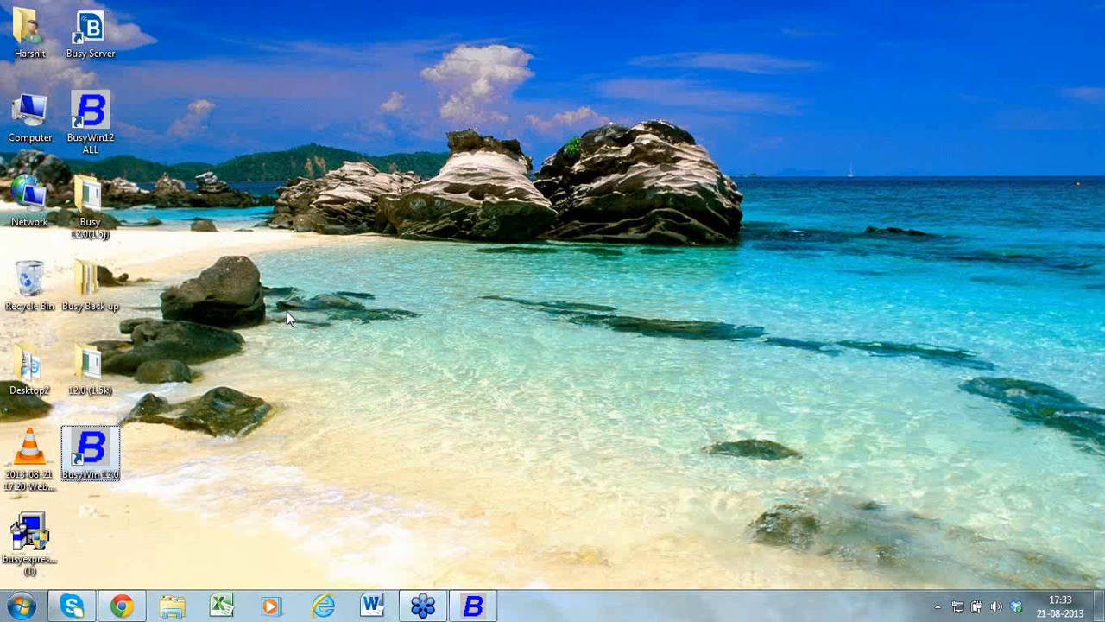
pyautogui.press('super+d')
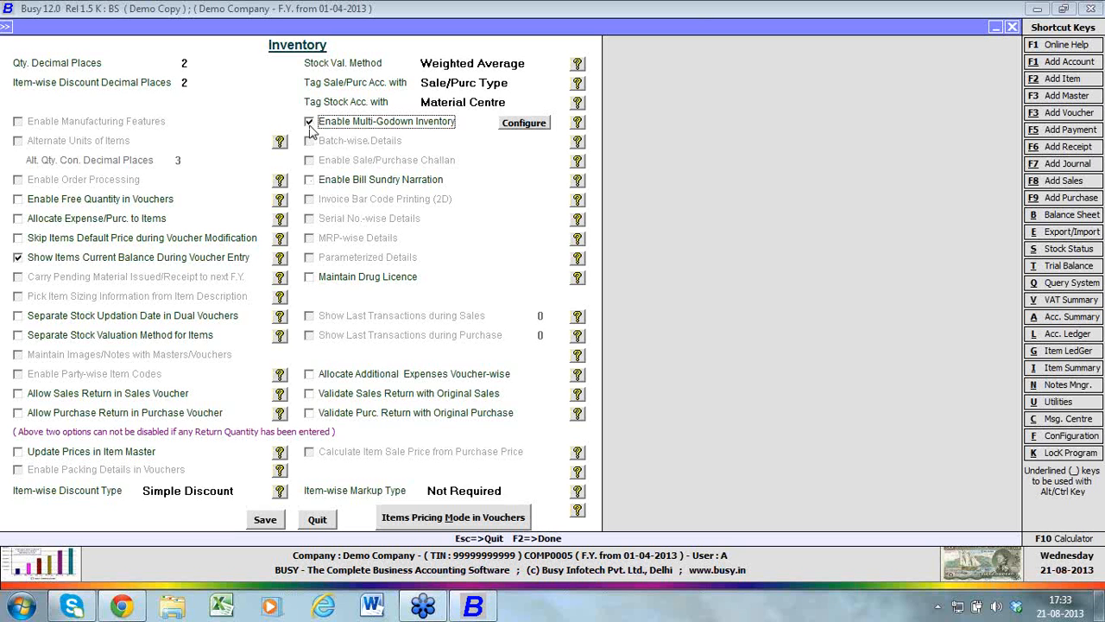
pyautogui.click(102, 202)
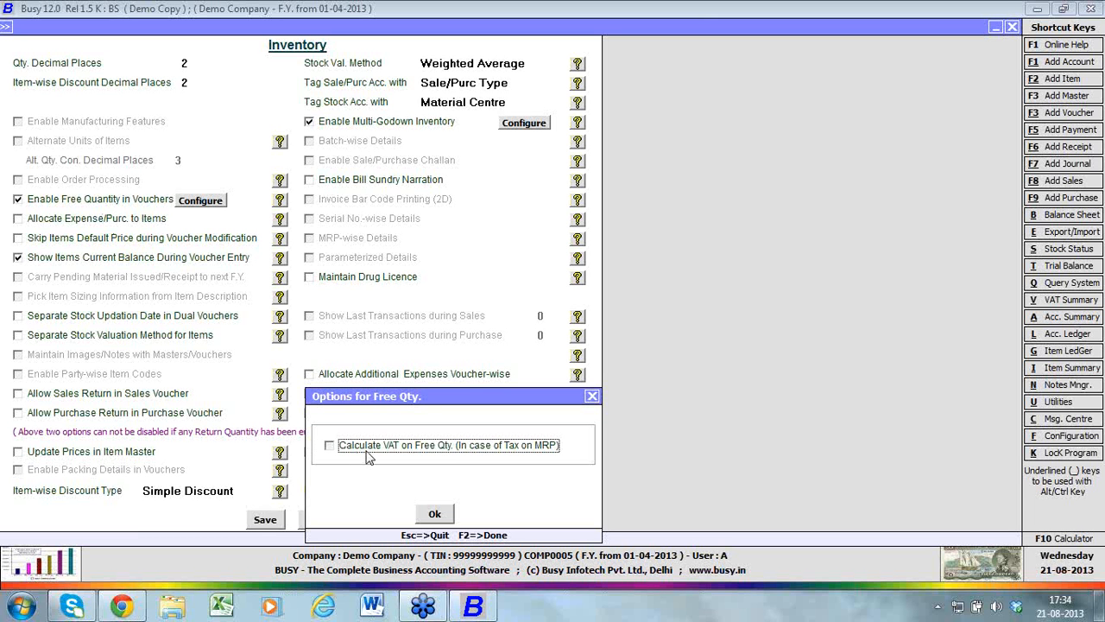
pyautogui.click(592, 397)
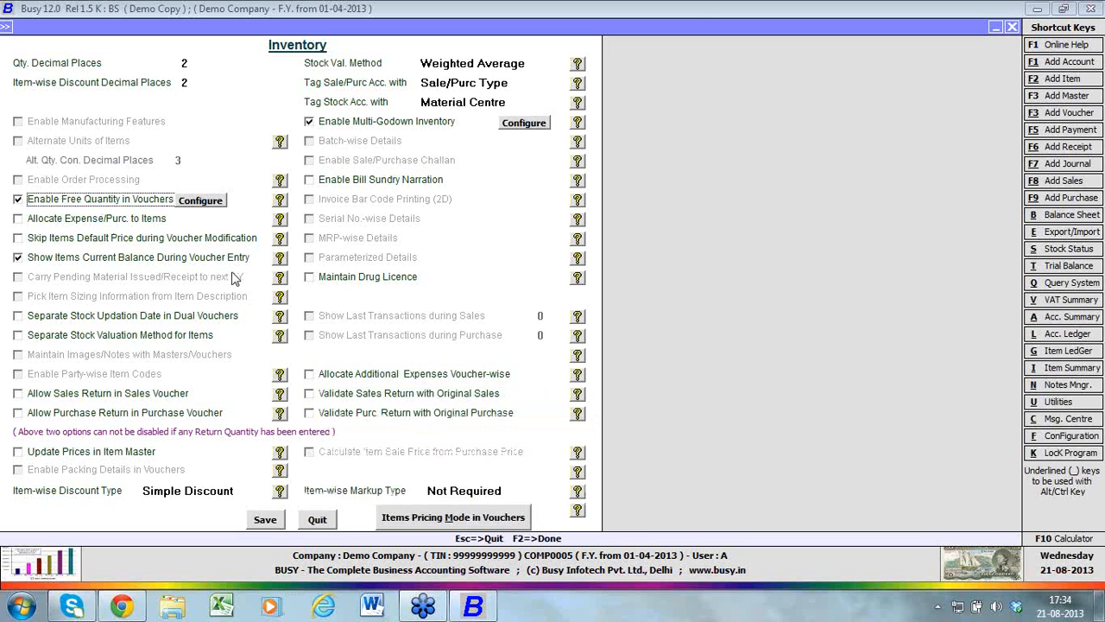
pyautogui.click(19, 202)
# Enable Allocate Expense/Purc. to Items and Separate Stock Updation Date in Dual Vouchers, keeping Show Items Current Balance During Voucher Entry enabled
pyautogui.click(19, 219)
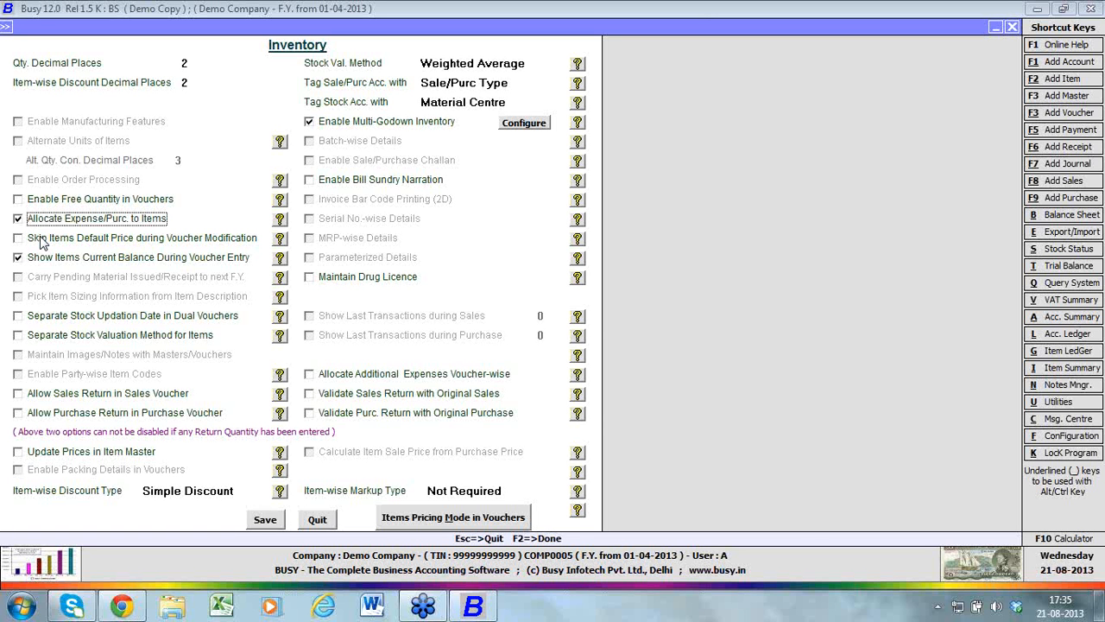
pyautogui.click(53, 262)
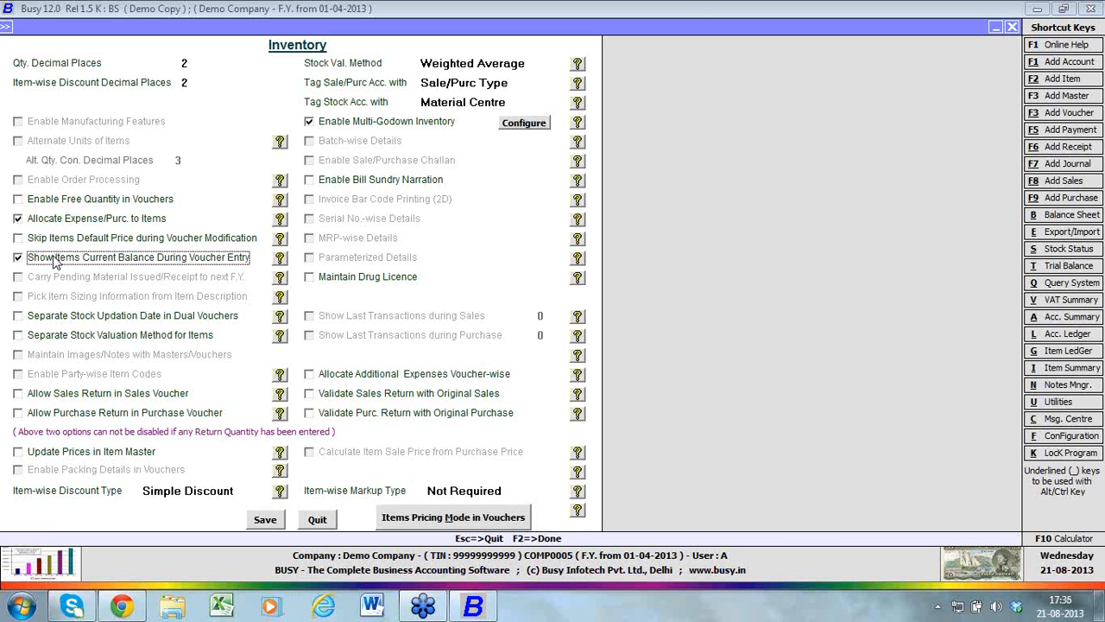
pyautogui.click(70, 319)
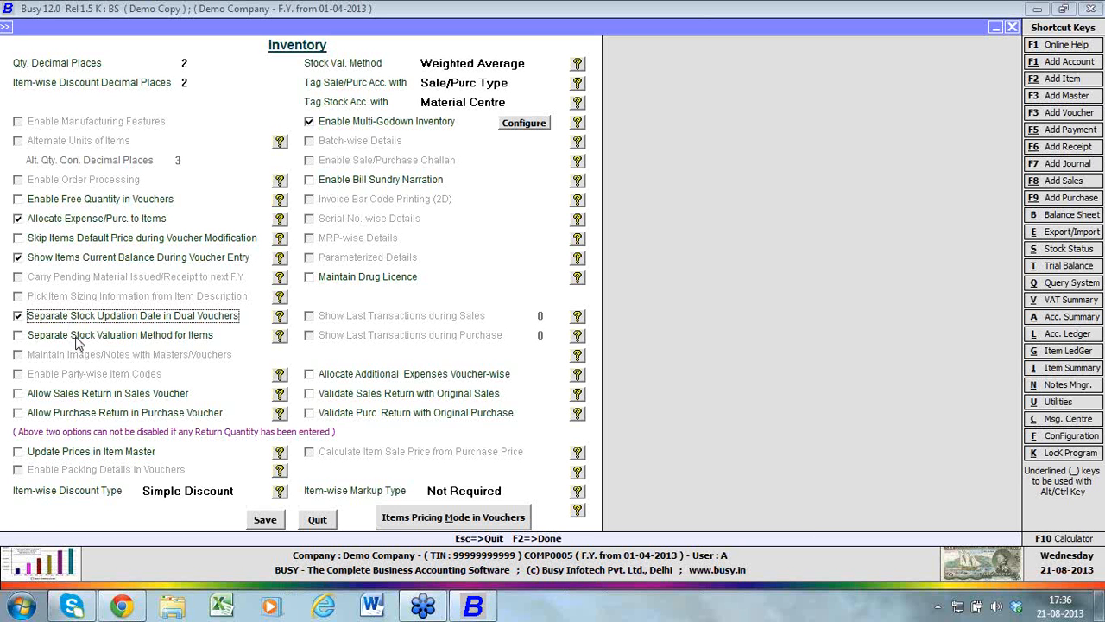
# Enable Separate Stock Valuation Method for Items and keep Weighted Average as the general stock valuation method
pyautogui.click(76, 342)
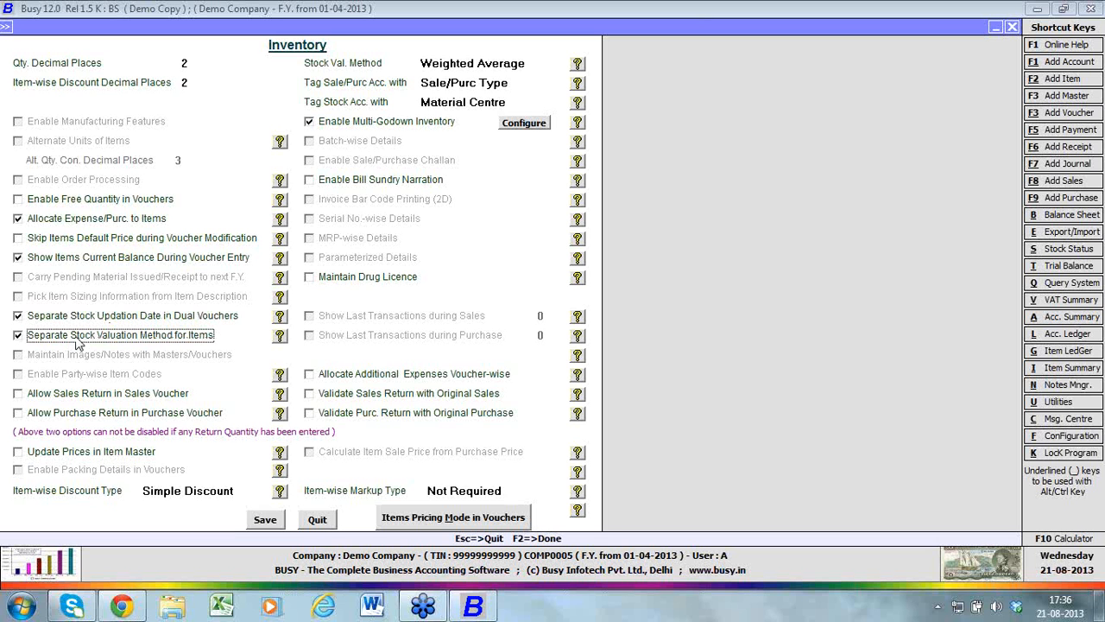
pyautogui.click(537, 69)
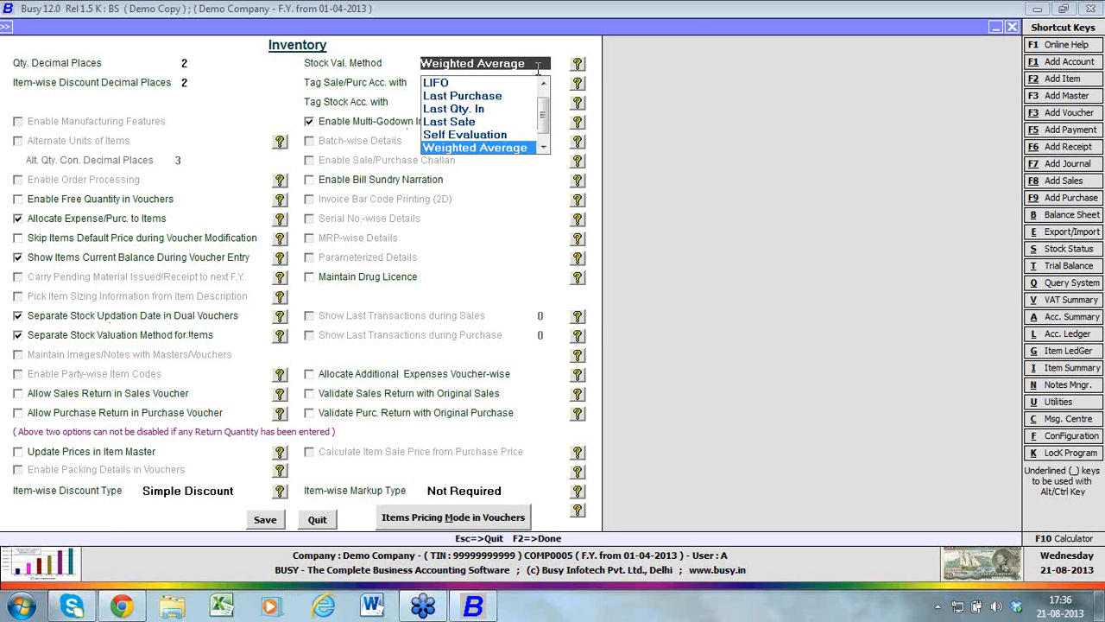
pyautogui.click(524, 148)
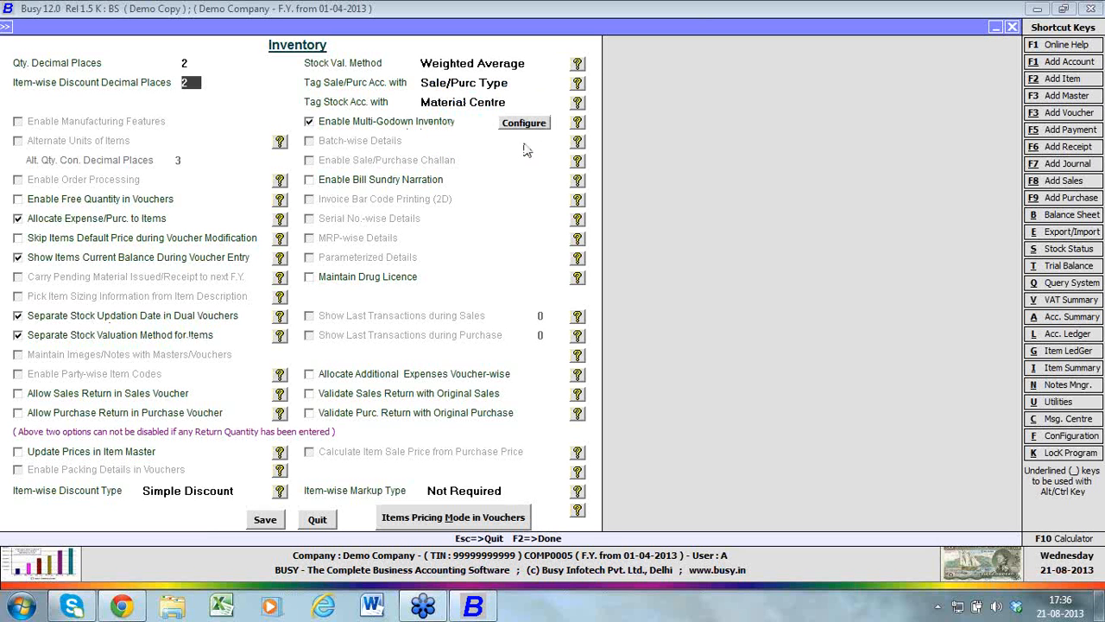
pyautogui.click(145, 339)
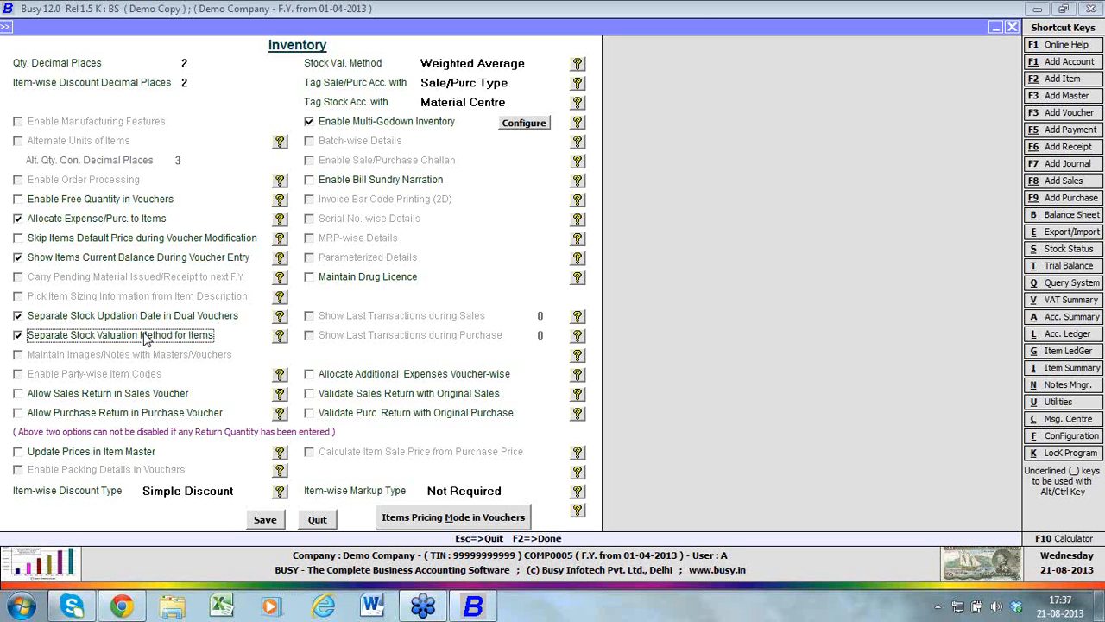
# Enable Allow Sales Return in Sales Voucher and Allow Purchase Return in Purchase Voucher
pyautogui.click(138, 396)
pyautogui.click(141, 407)
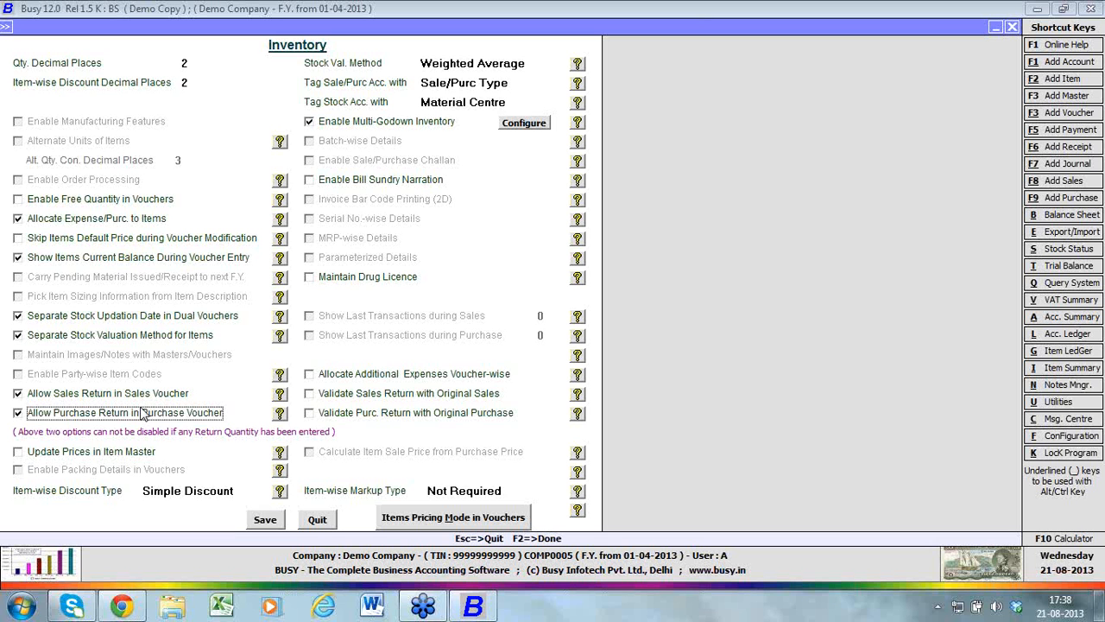
# Try Update Prices in Item Master, view its last sale and purchase price options, and disable it again
pyautogui.click(129, 453)
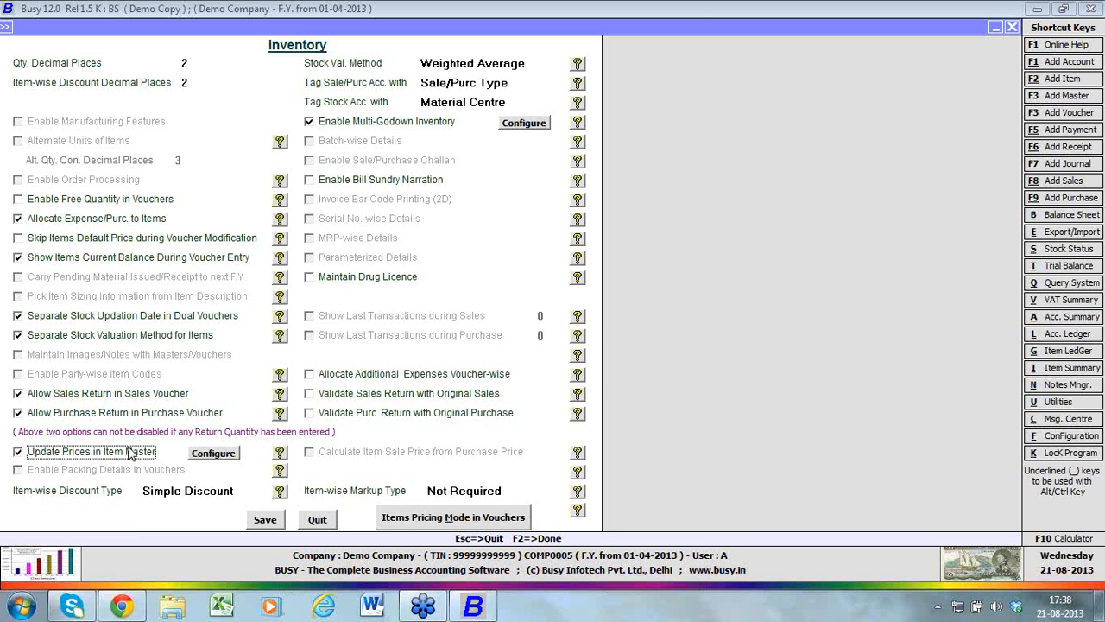
pyautogui.click(208, 455)
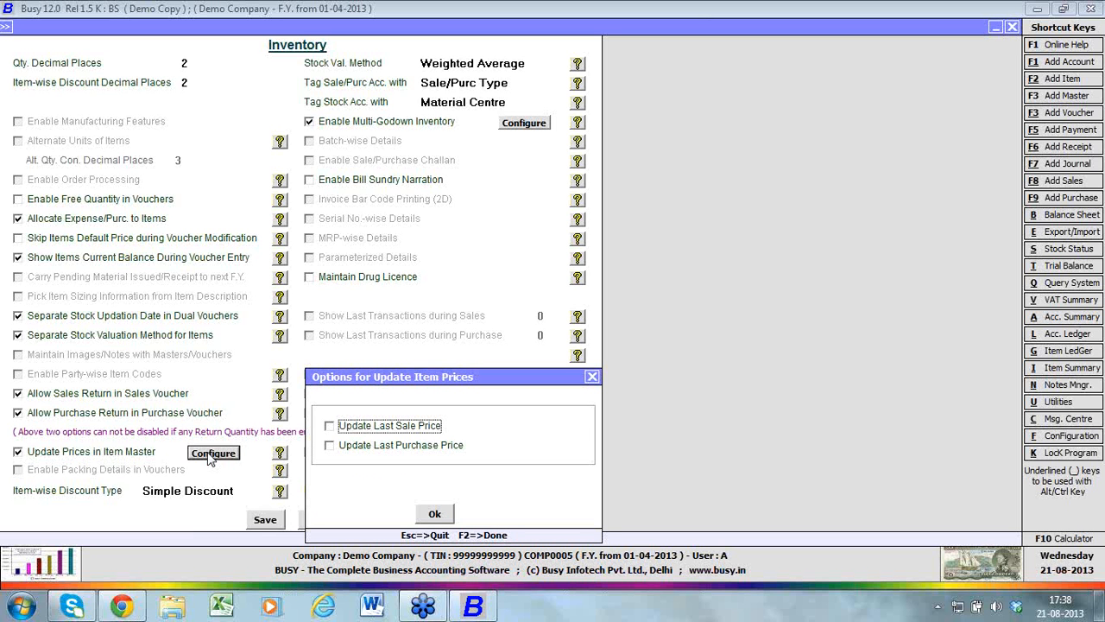
pyautogui.click(592, 377)
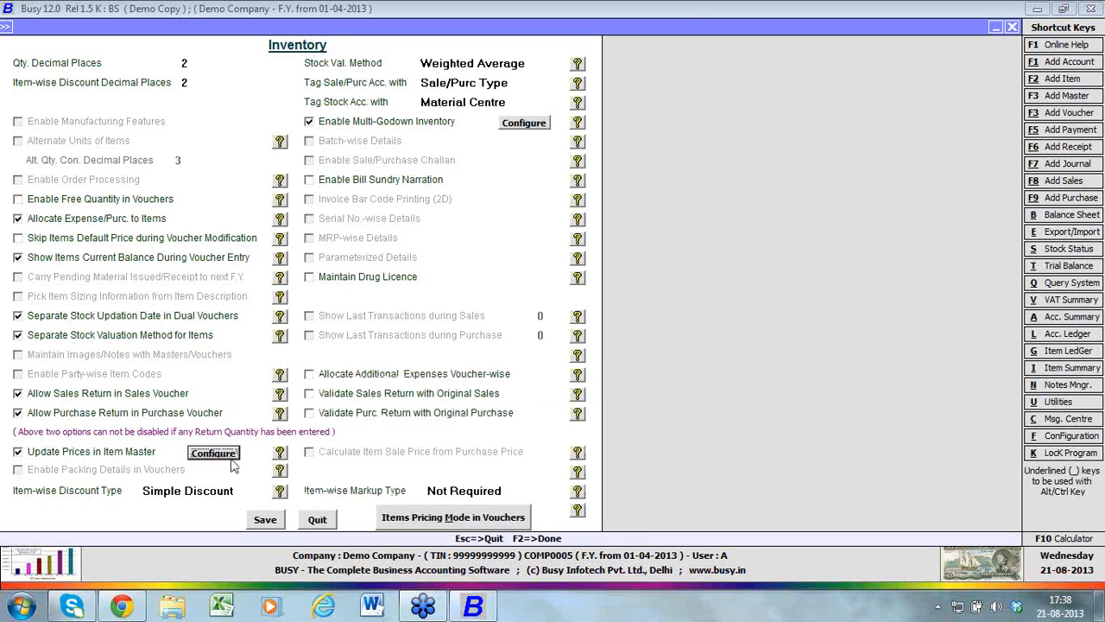
pyautogui.click(121, 455)
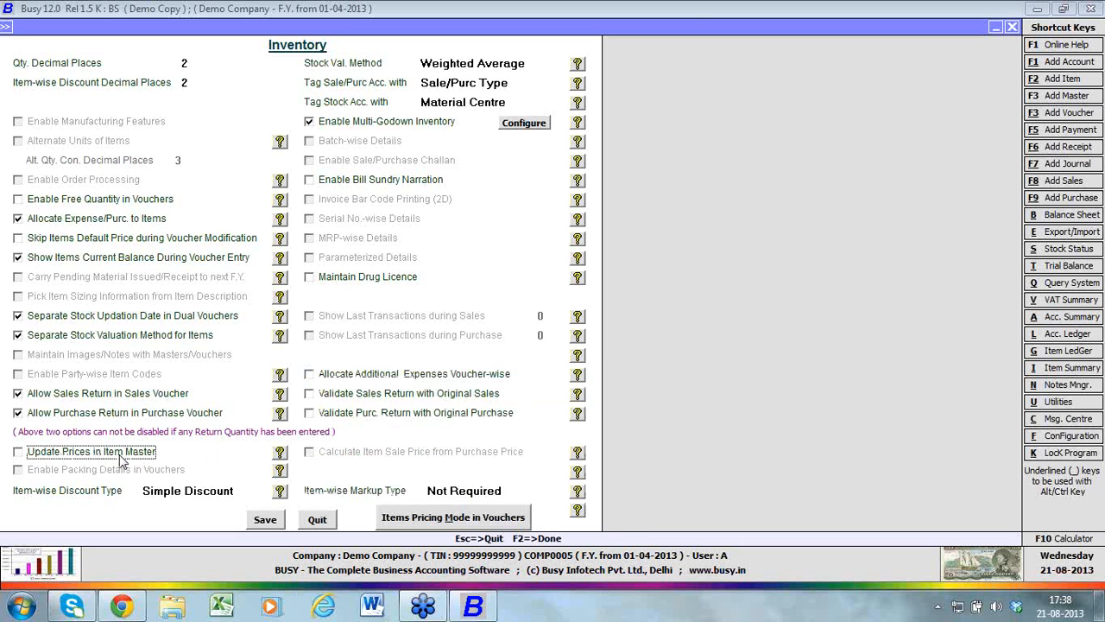
# Keep Simple Discount as the item-wise discount type and Not Required as the item-wise markup type
pyautogui.click(229, 494)
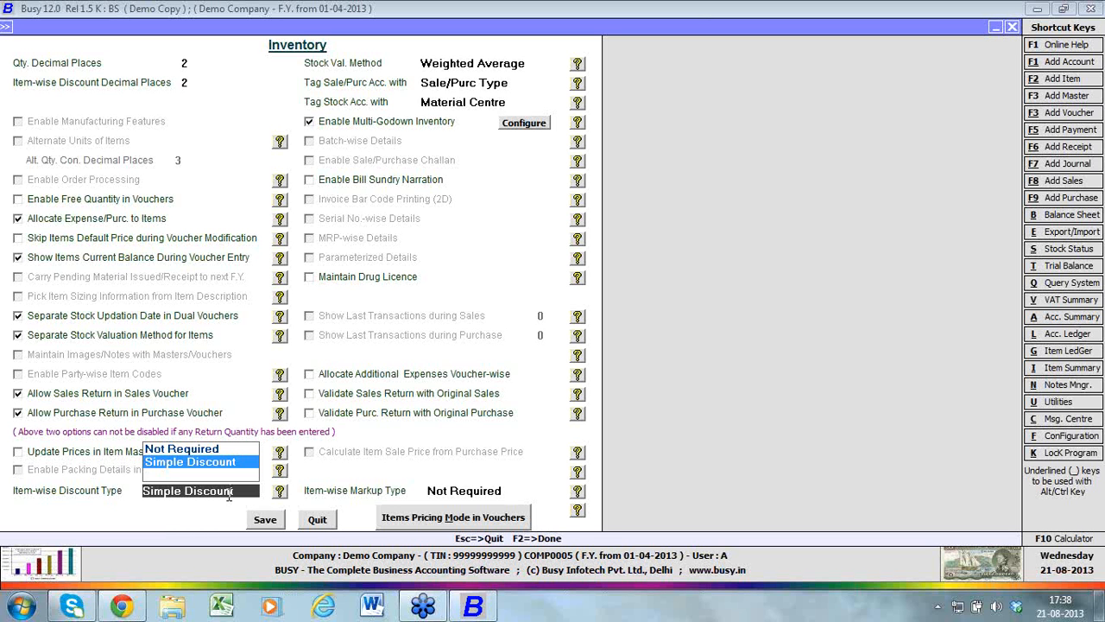
pyautogui.press('Return')
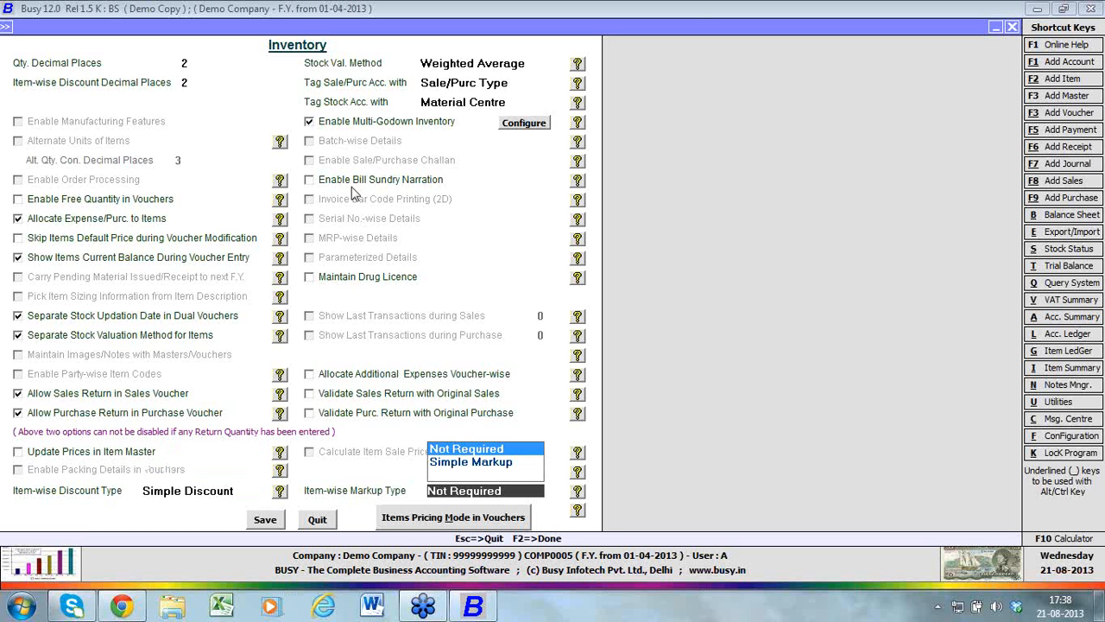
pyautogui.press('Return')
# Enable Bill Sundry Narration and try Maintain Drug Licence without keeping it
pyautogui.click(381, 184)
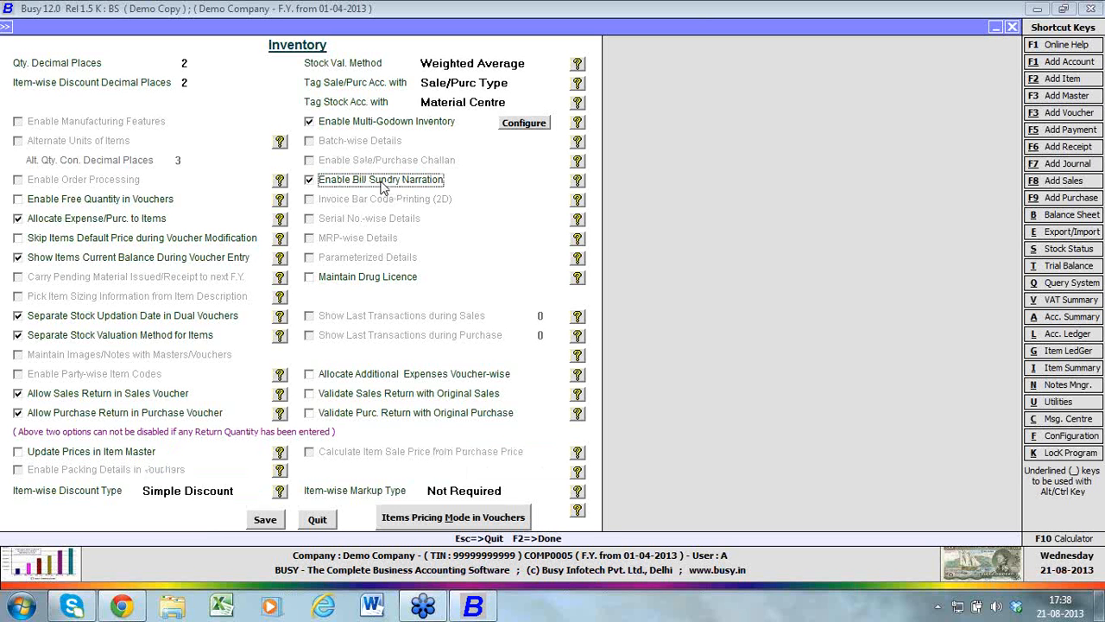
pyautogui.click(380, 283)
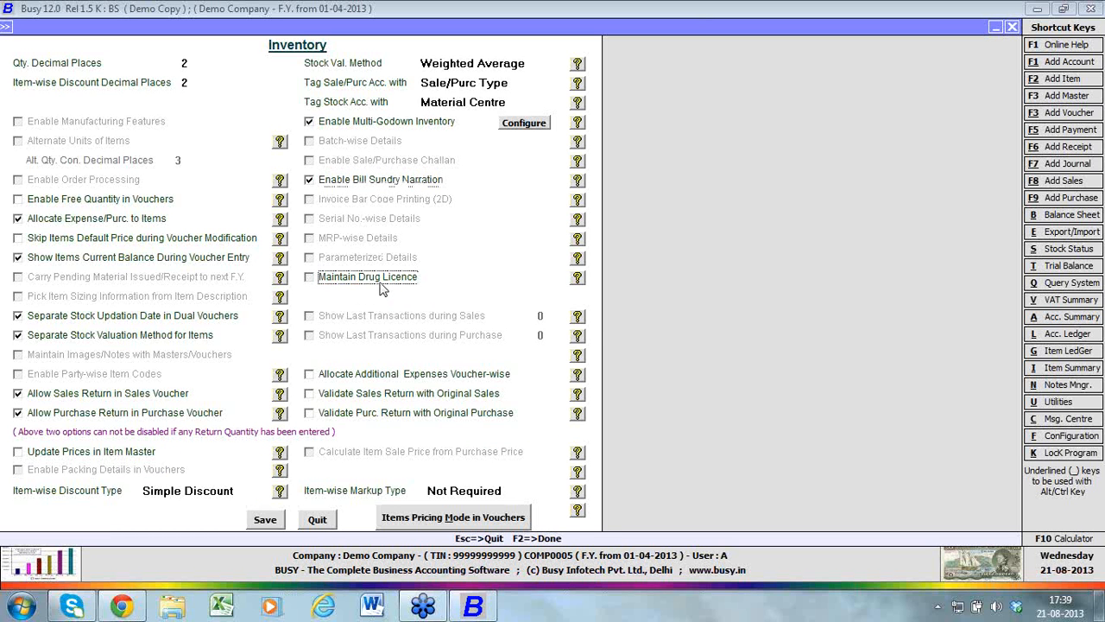
pyautogui.click(383, 288)
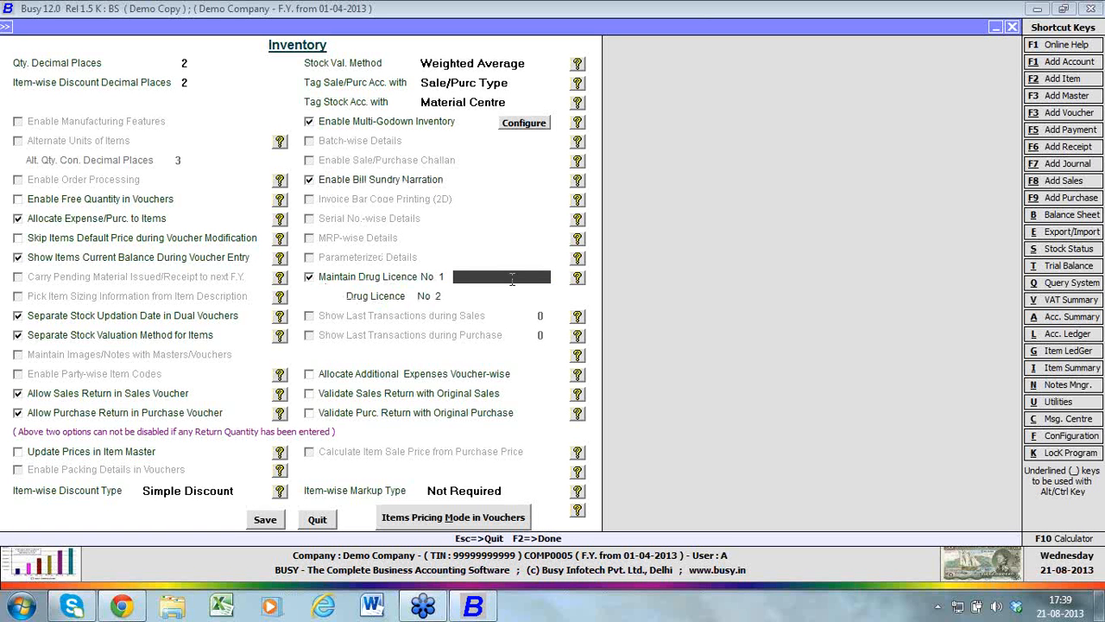
pyautogui.click(313, 277)
pyautogui.click(313, 277)
pyautogui.click(310, 277)
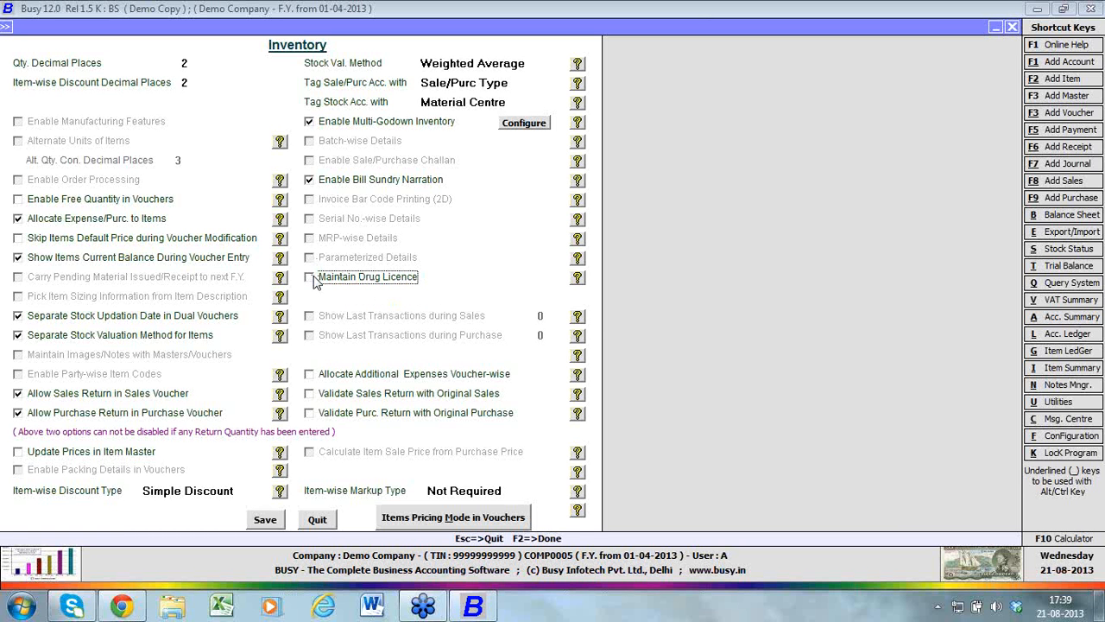
# Try validating sales returns with original sales and purchase returns with original purchases, and turn both validations off again
pyautogui.click(310, 376)
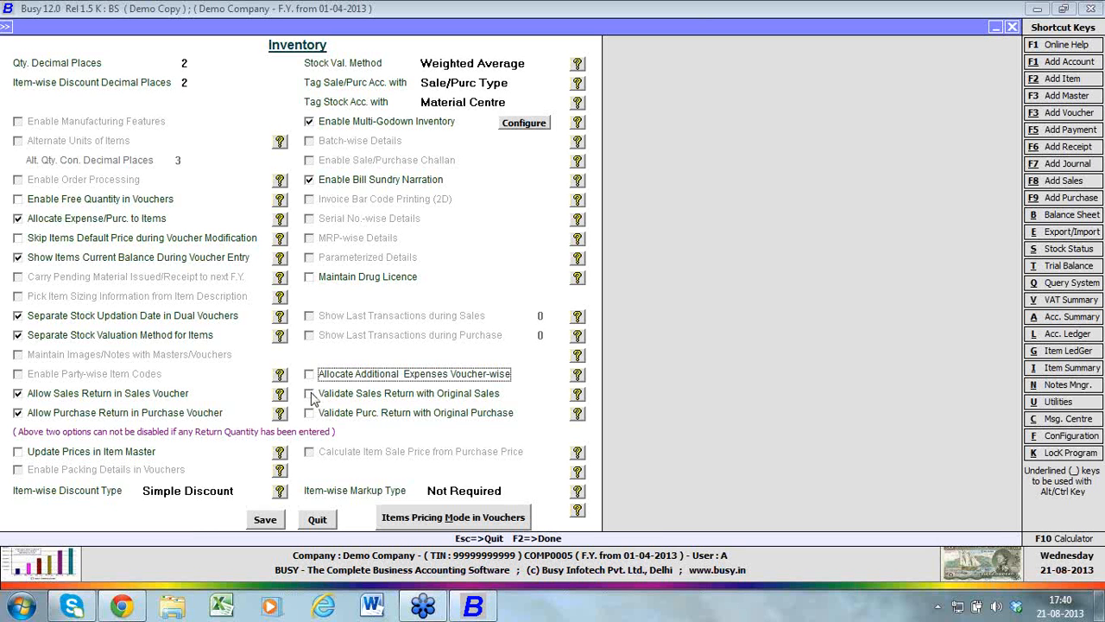
pyautogui.click(311, 393)
pyautogui.click(311, 413)
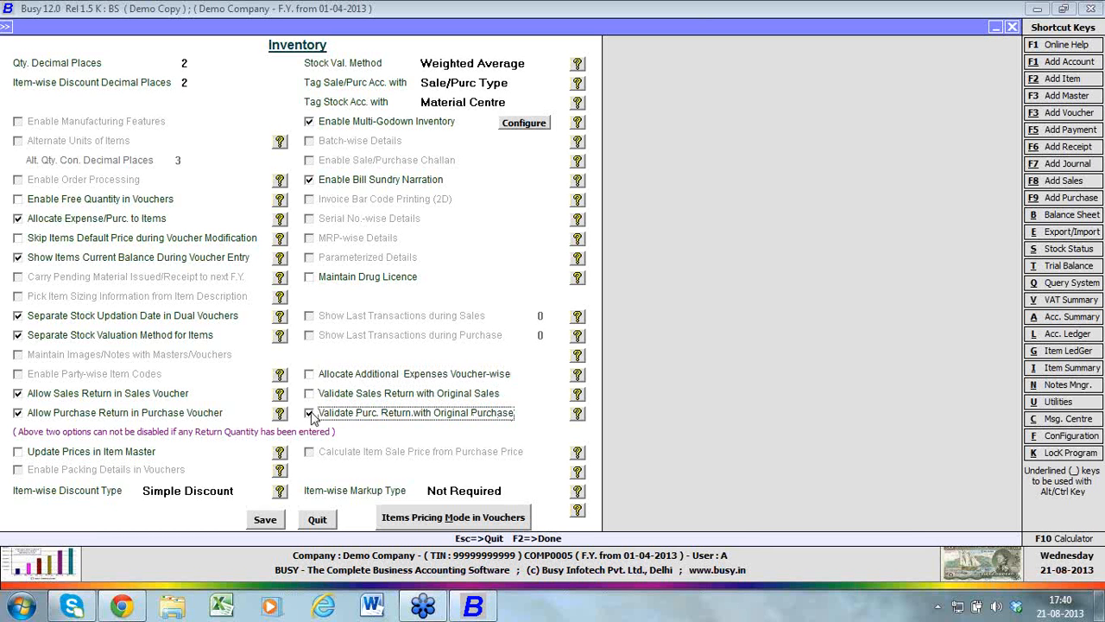
pyautogui.click(311, 413)
pyautogui.click(310, 394)
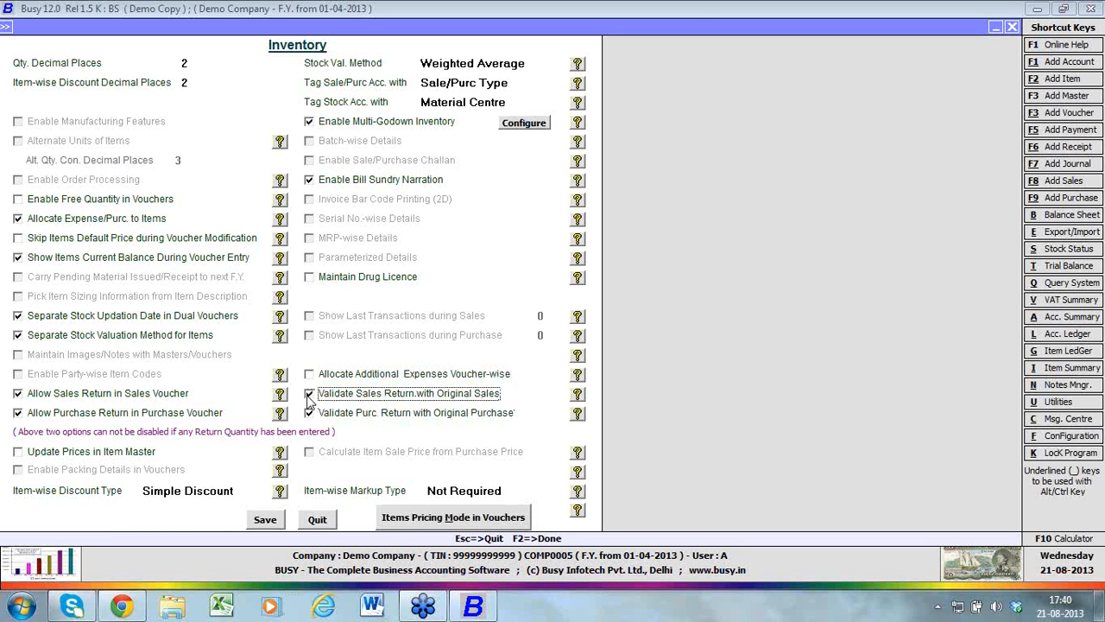
pyautogui.click(1102, 37)
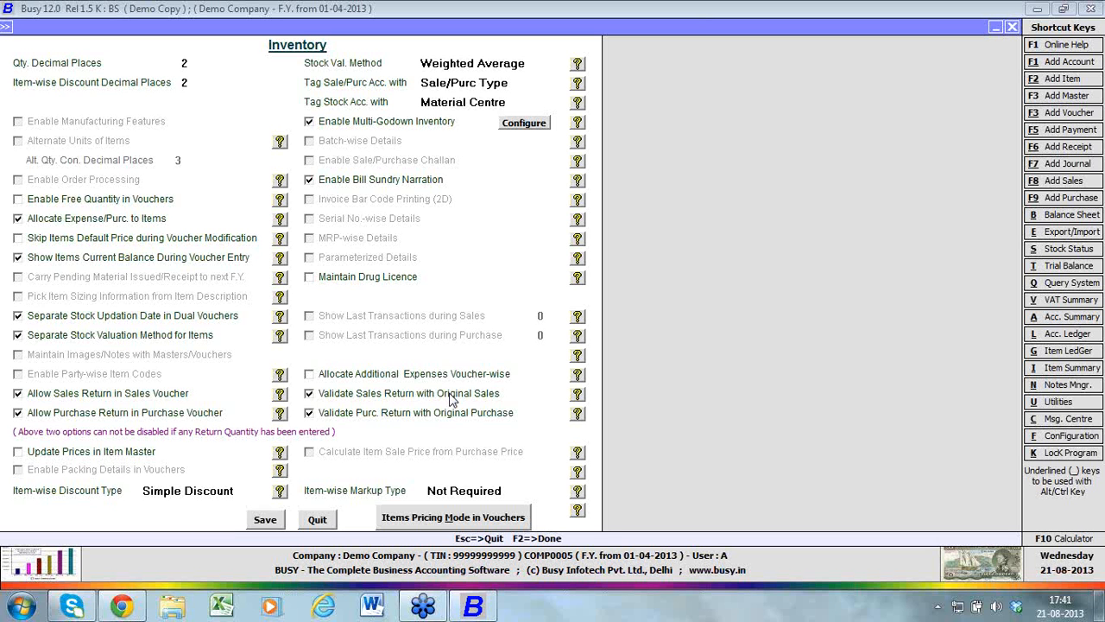
pyautogui.click(450, 399)
pyautogui.click(452, 413)
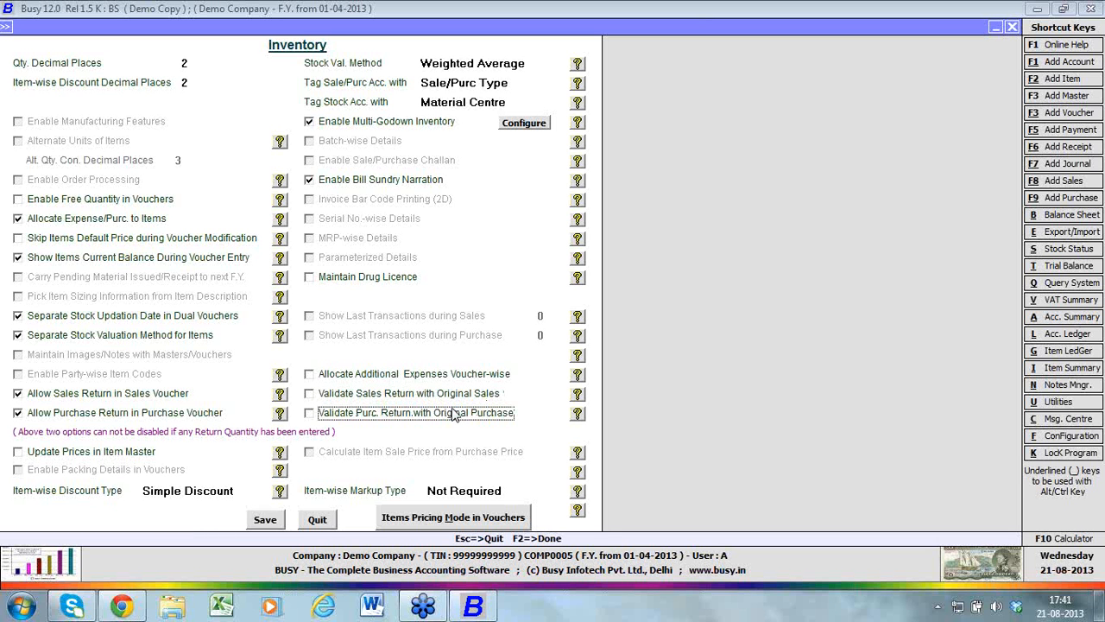
# Check the item-wise markup choices and keep Not Required
pyautogui.click(503, 491)
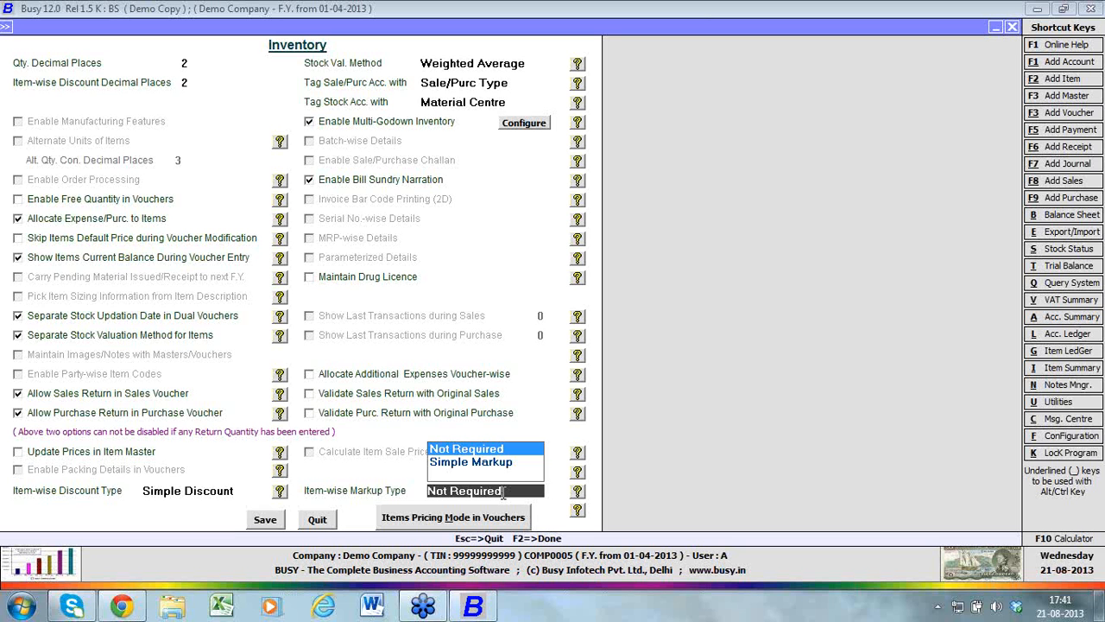
pyautogui.press('Return')
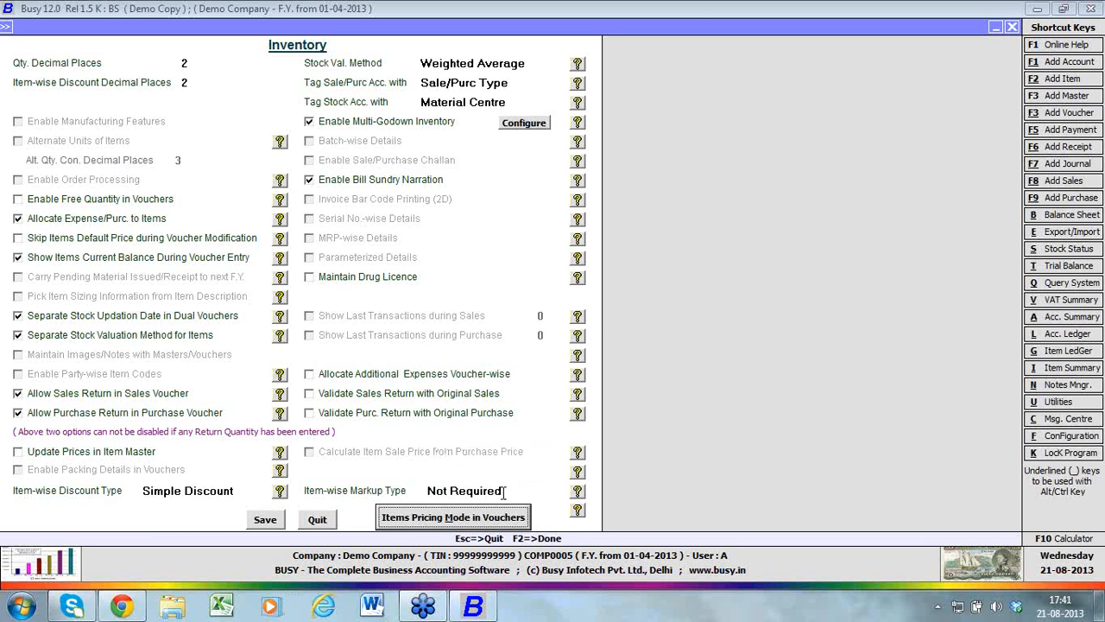
# Disable expense allocation to items, sales and purchase returns in vouchers, separate stock valuation method, separate stock updation date, and Bill Sundry Narration
pyautogui.click(57, 220)
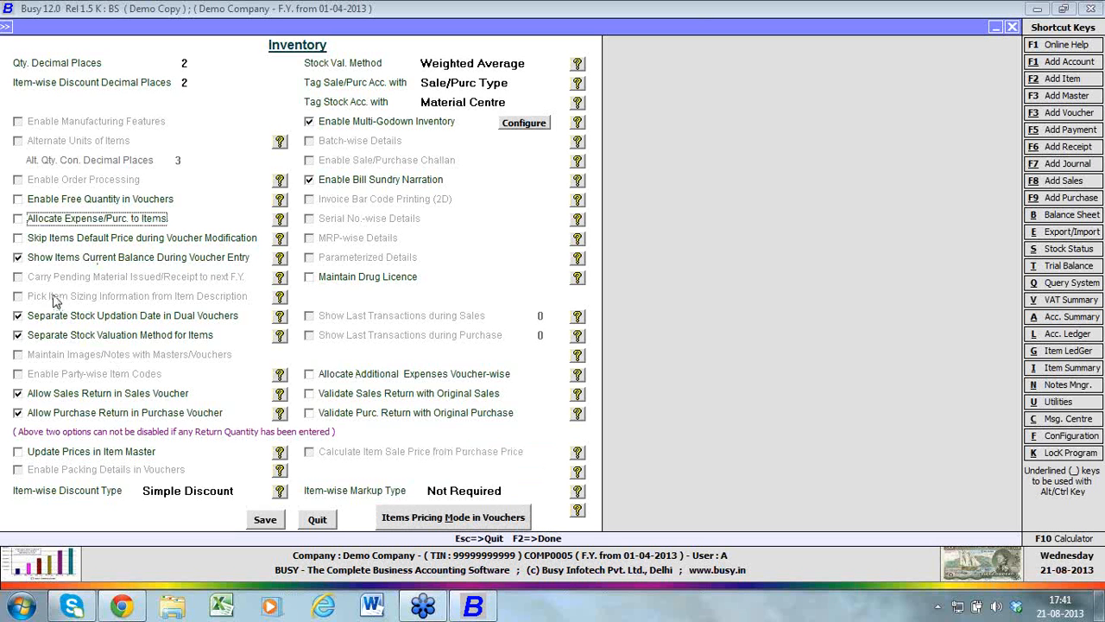
pyautogui.click(54, 395)
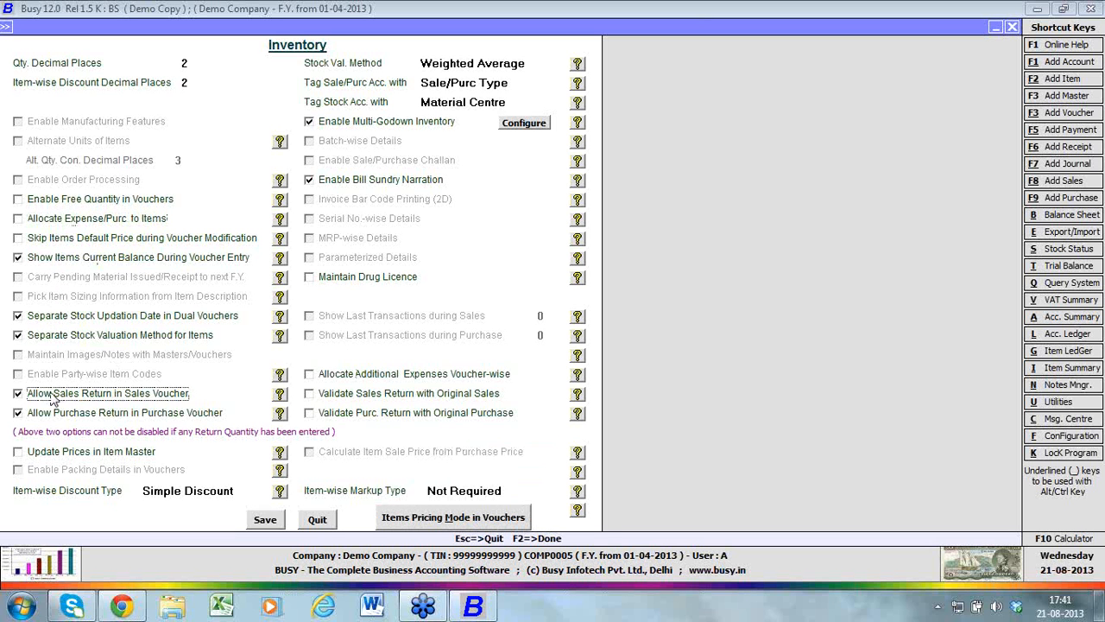
pyautogui.click(54, 414)
pyautogui.click(67, 338)
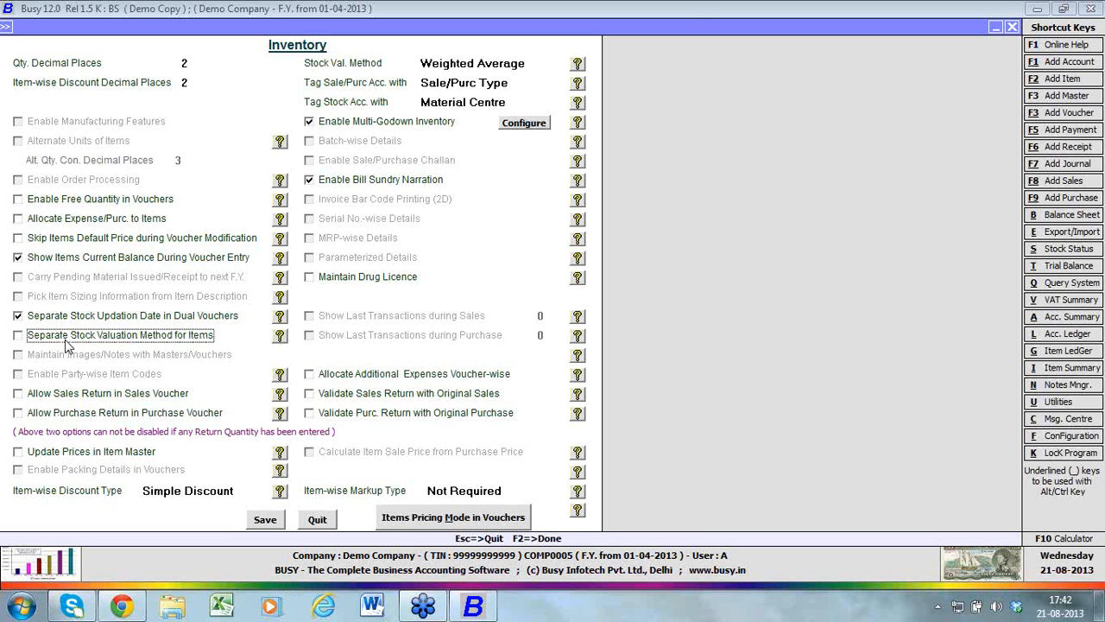
pyautogui.click(69, 318)
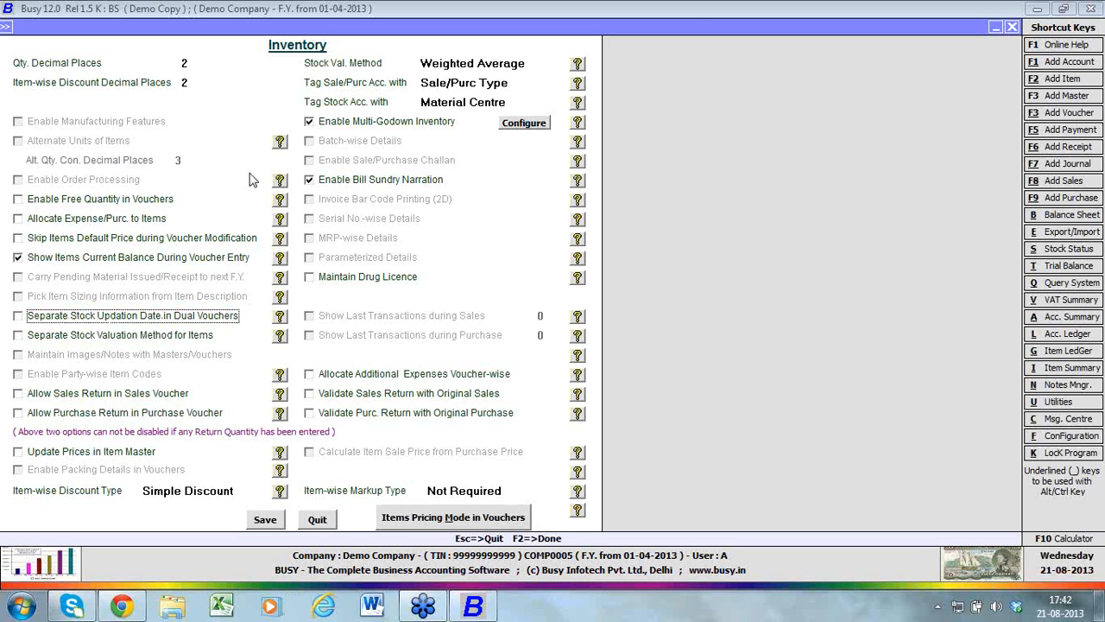
pyautogui.click(360, 186)
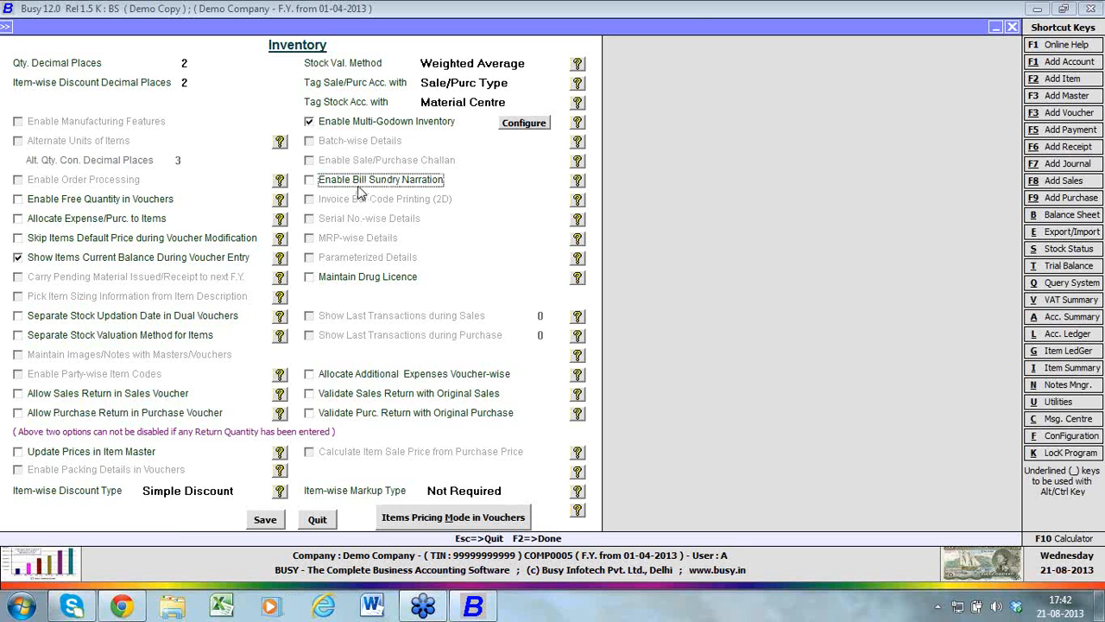
# Set the sale pricing mode to Show Party's Last Prices in Sales Vouchers, leave Treat MRP As Sale Price unchecked, and save the inventory settings
pyautogui.click(417, 517)
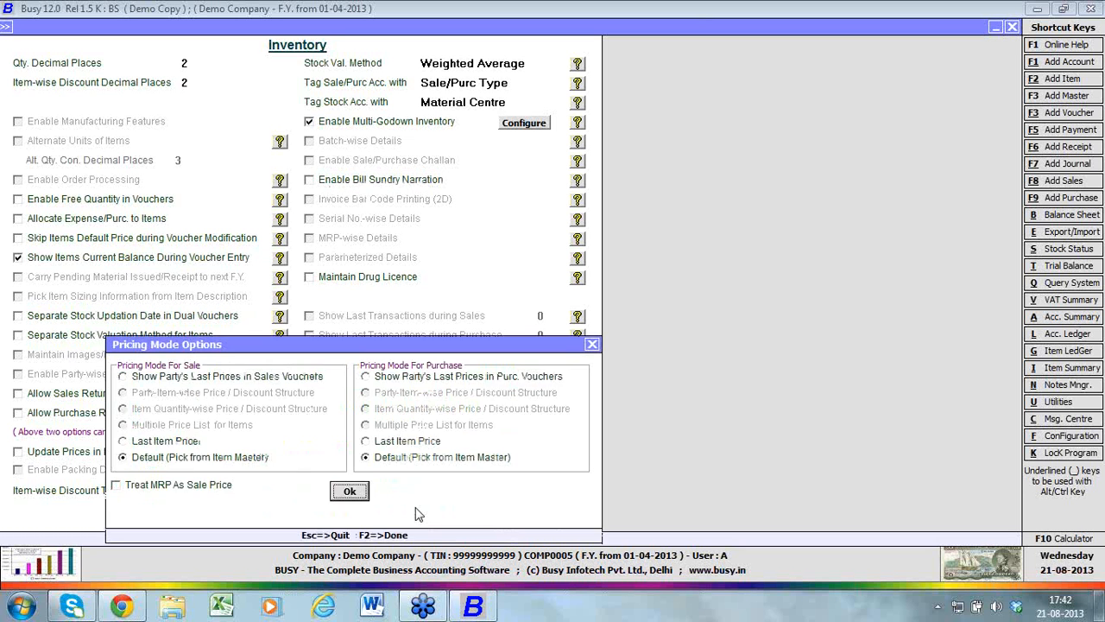
pyautogui.click(592, 344)
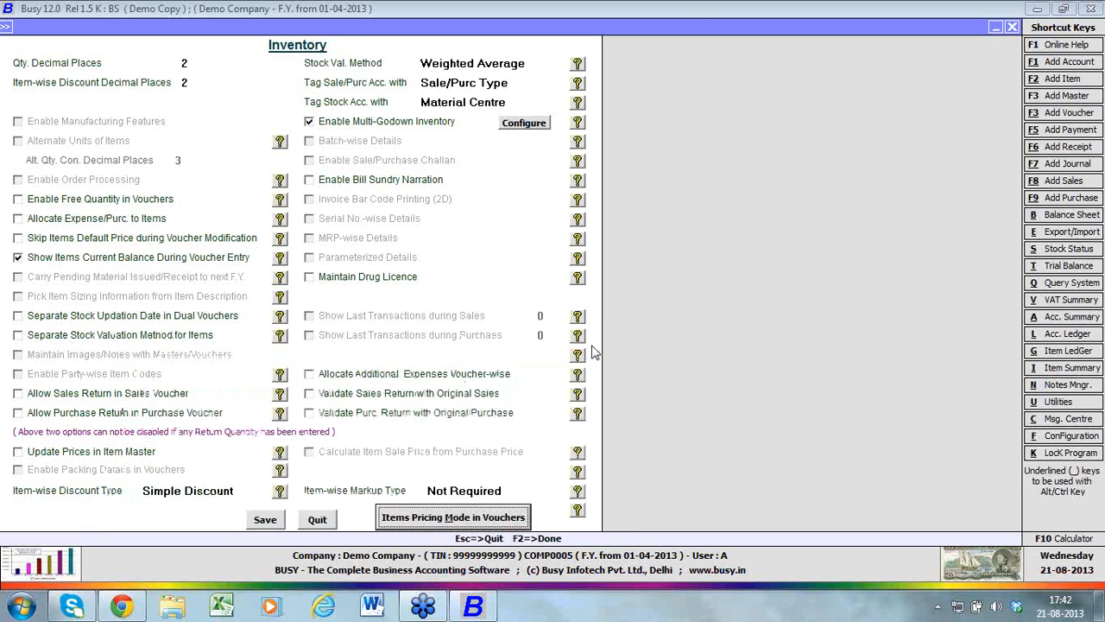
pyautogui.click(472, 521)
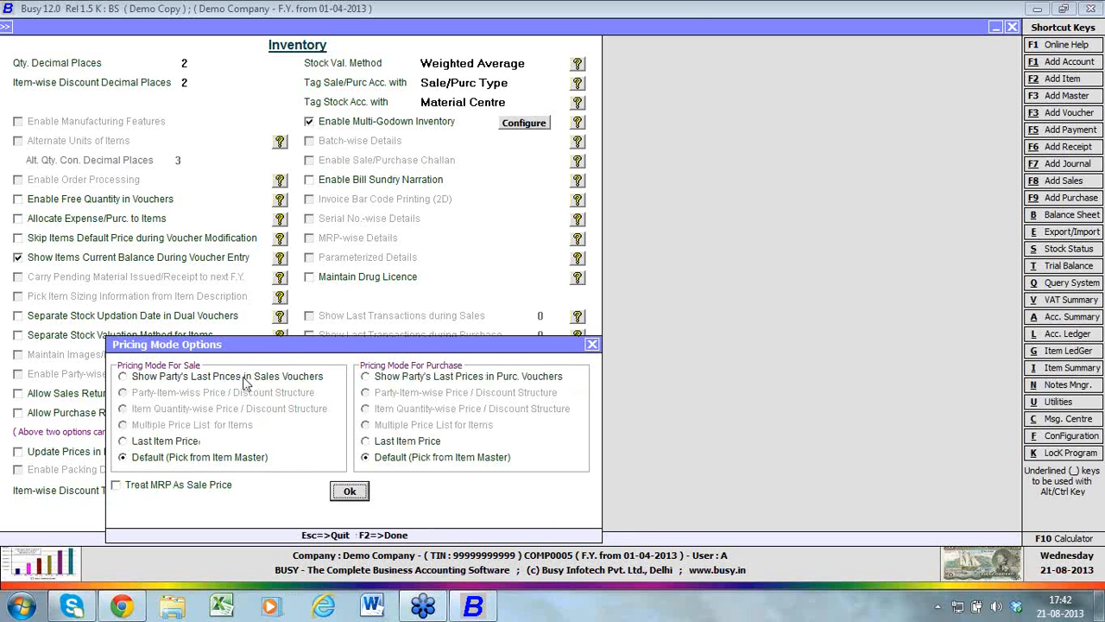
pyautogui.click(176, 443)
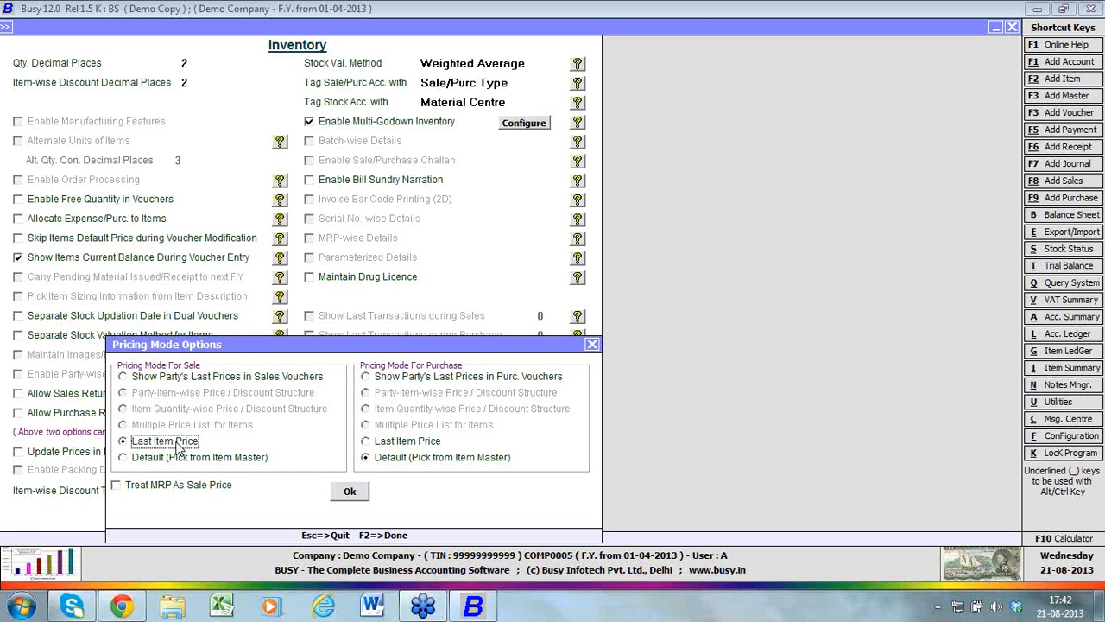
pyautogui.click(178, 380)
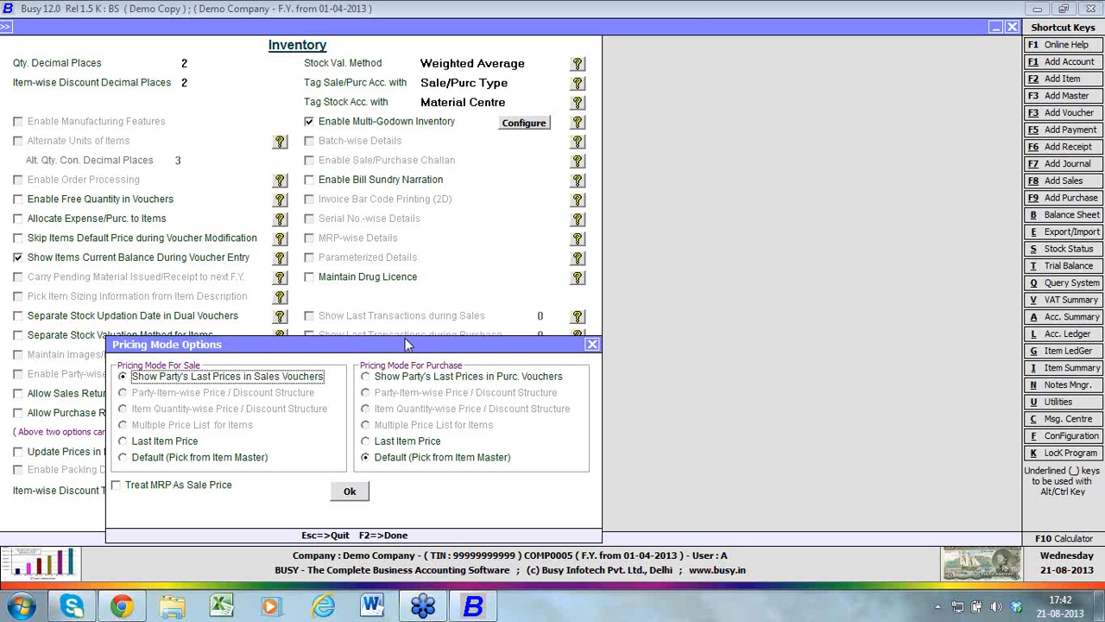
pyautogui.click(207, 490)
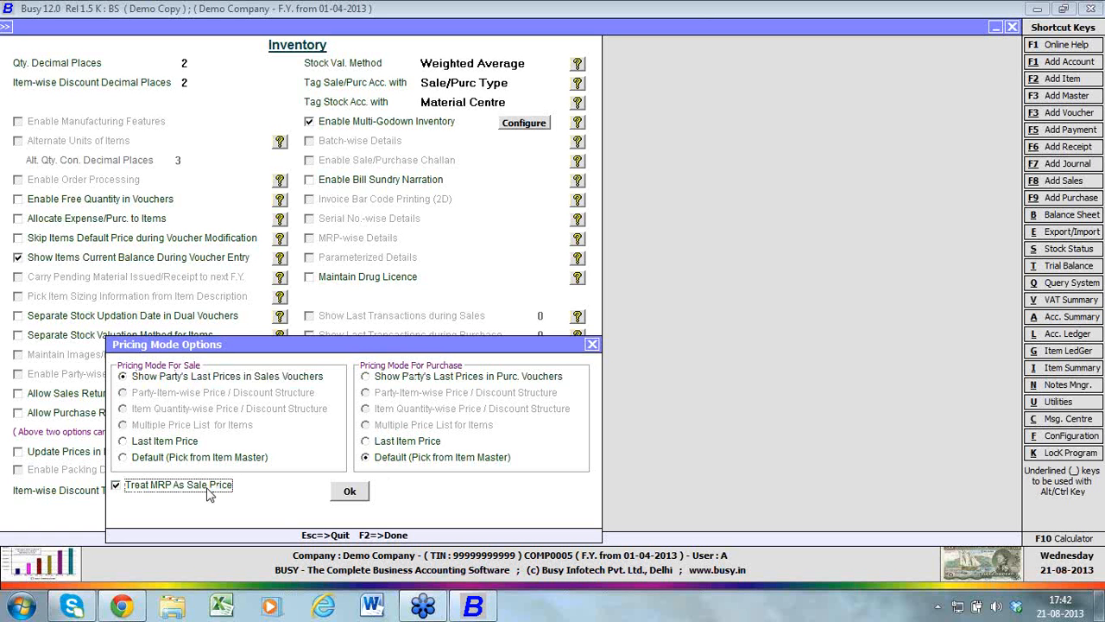
pyautogui.click(207, 490)
pyautogui.click(350, 492)
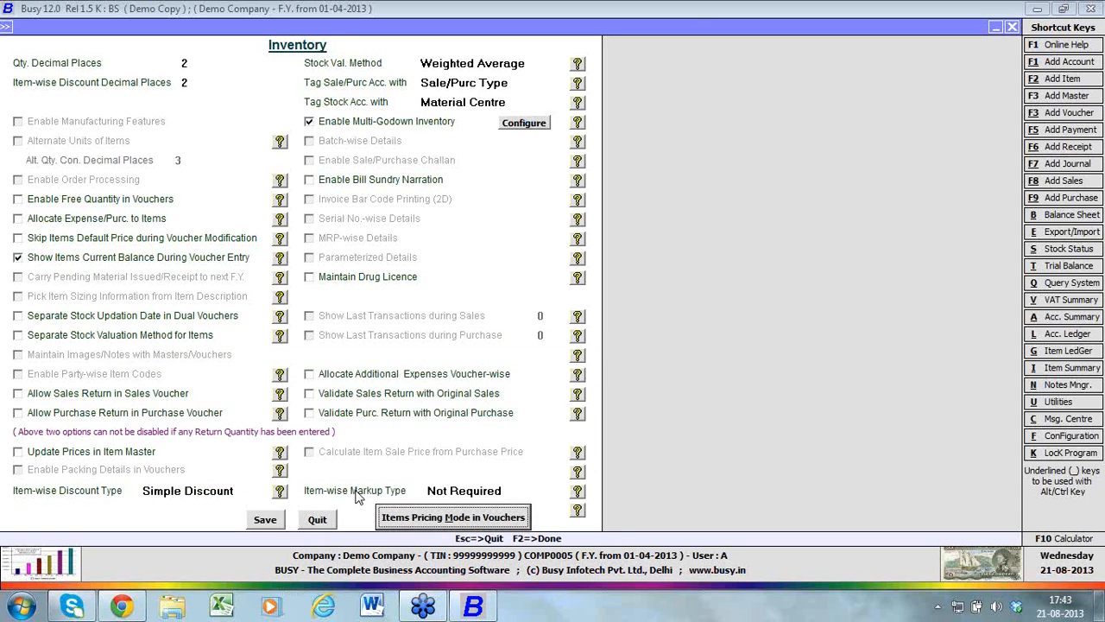
pyautogui.click(278, 519)
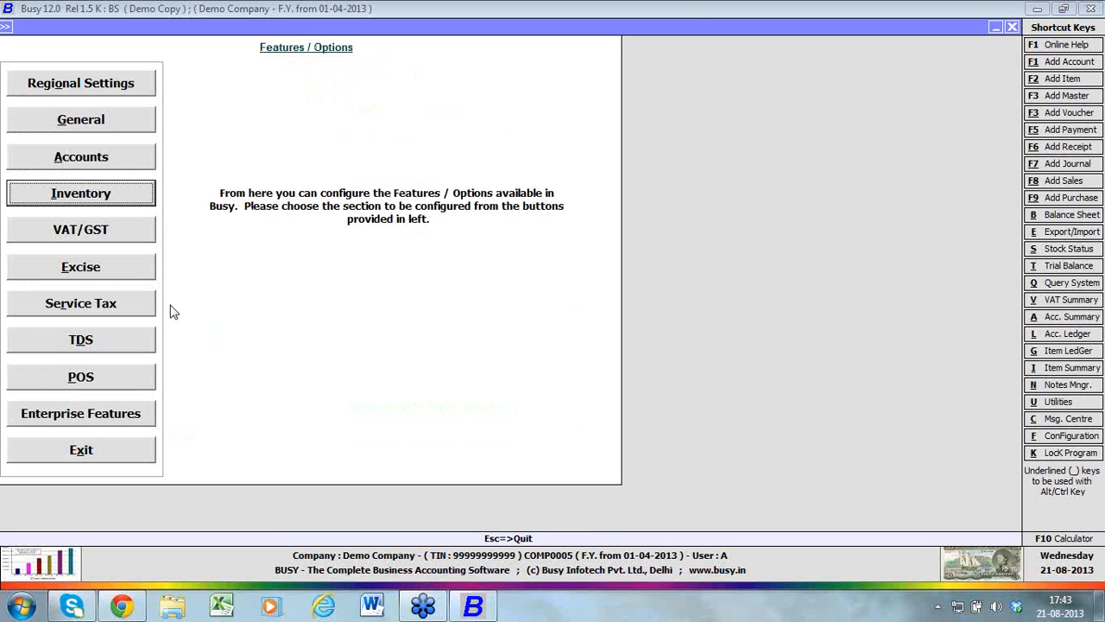
# Review the CST registration number, TIN and authorised signatory's details in the VAT/GST settings
pyautogui.click(138, 237)
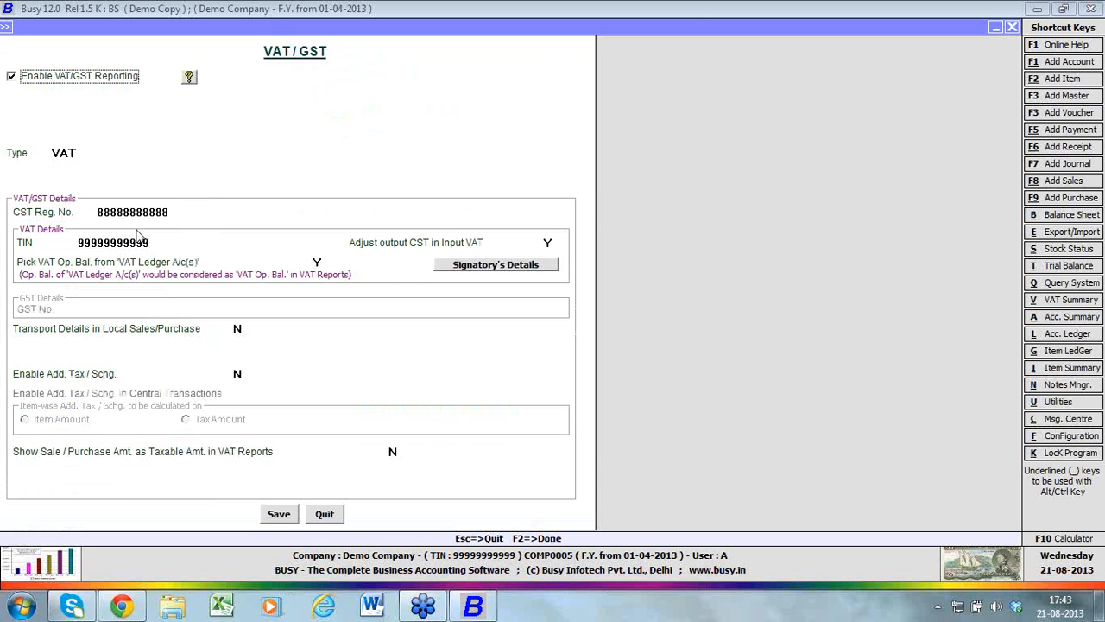
pyautogui.click(186, 217)
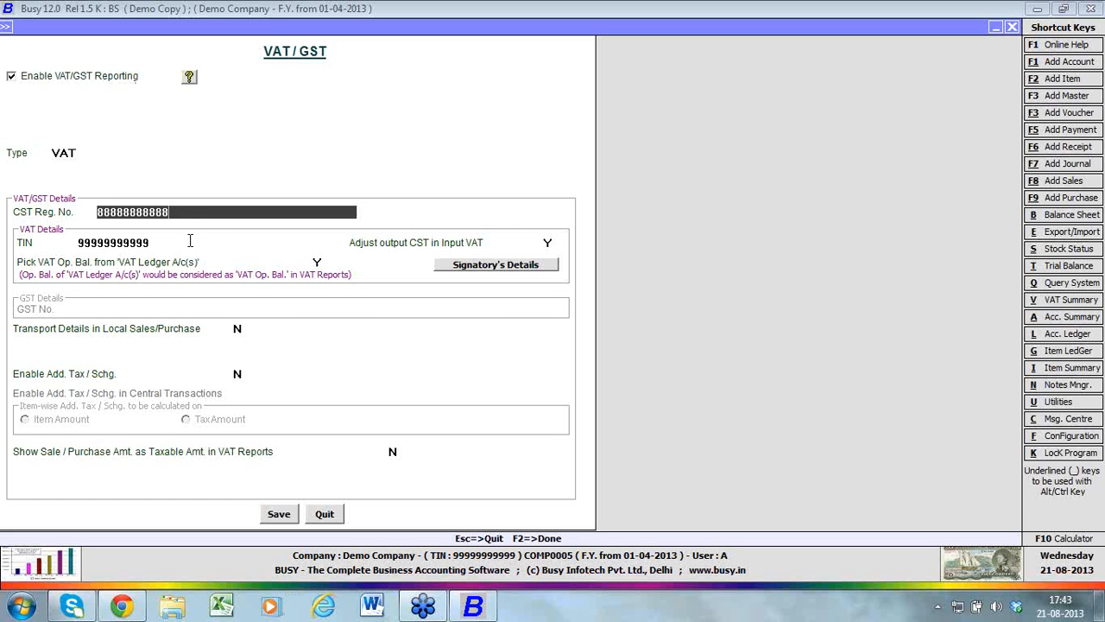
pyautogui.click(190, 241)
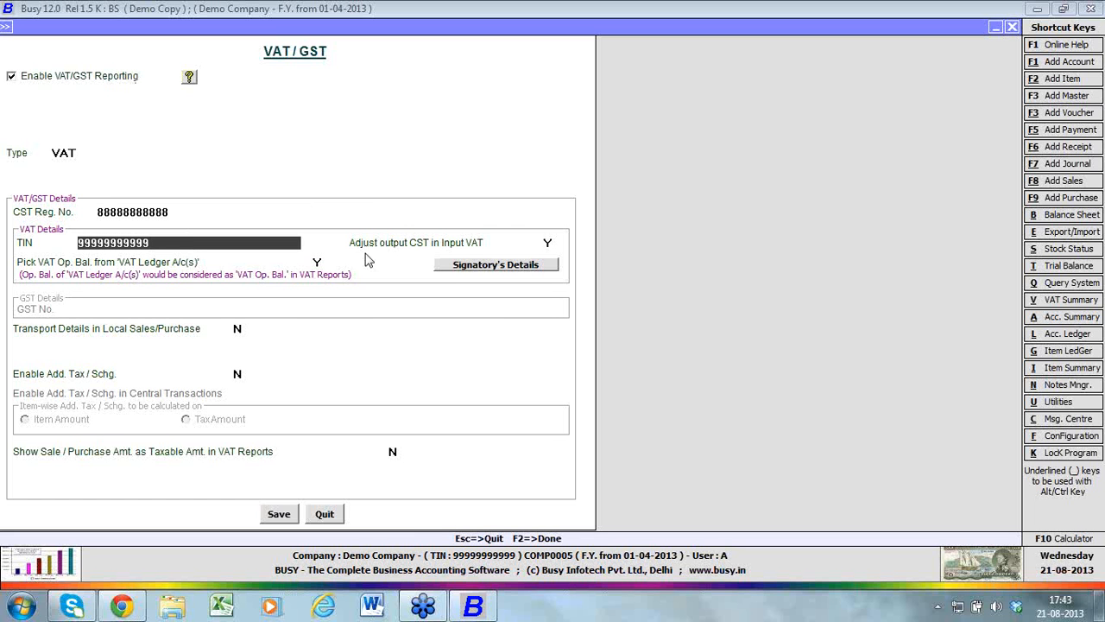
pyautogui.click(457, 268)
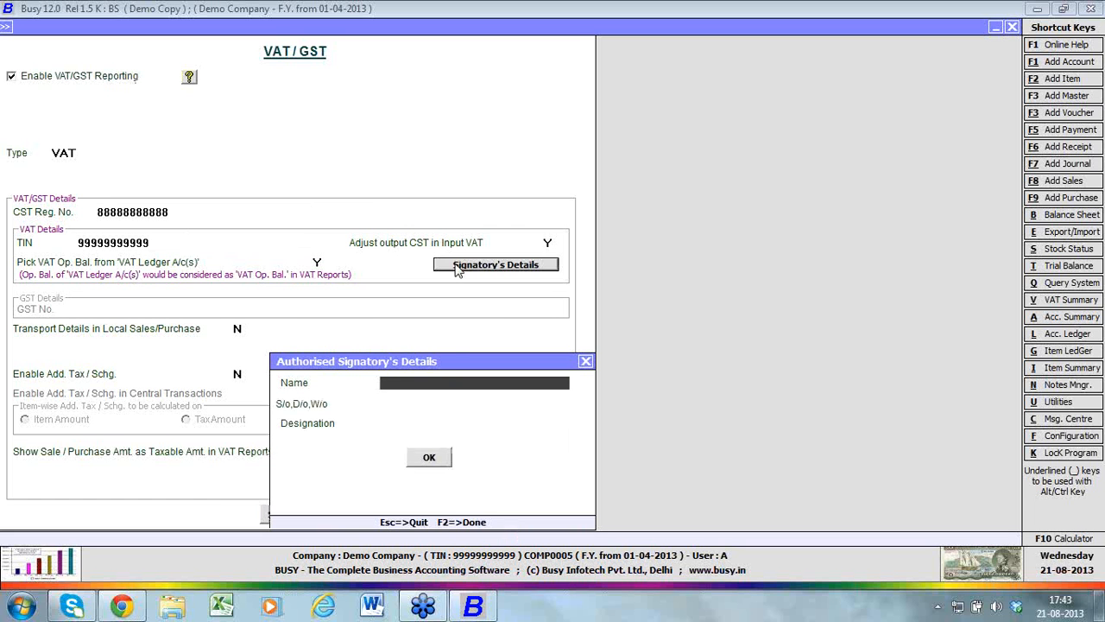
pyautogui.click(447, 459)
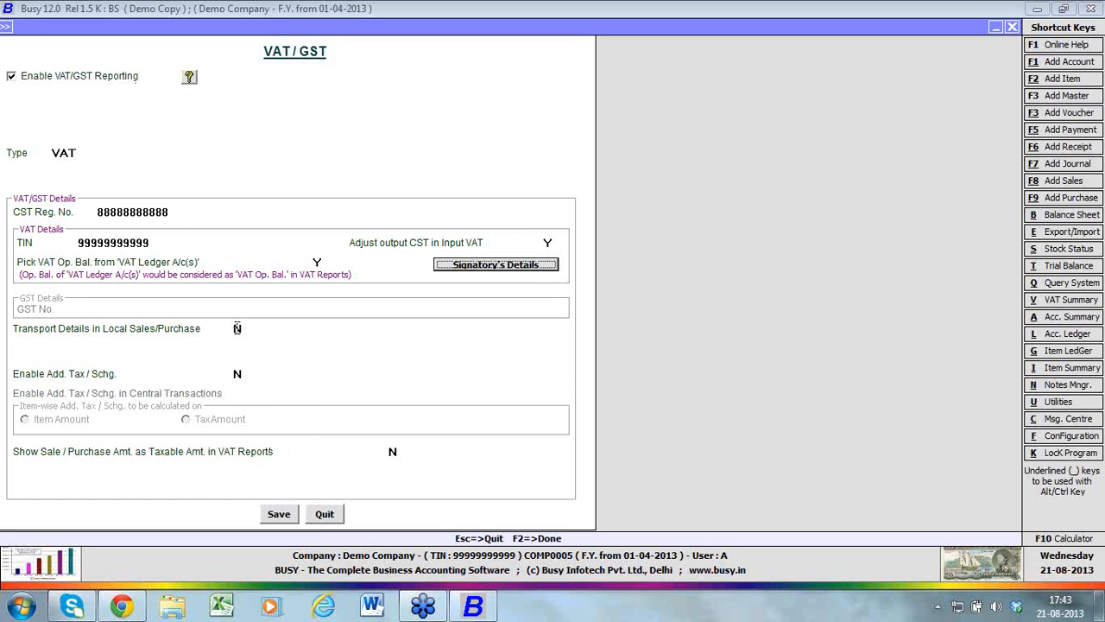
# Try enabling transport details in local sales/purchase, and turn them off again
pyautogui.click(241, 330)
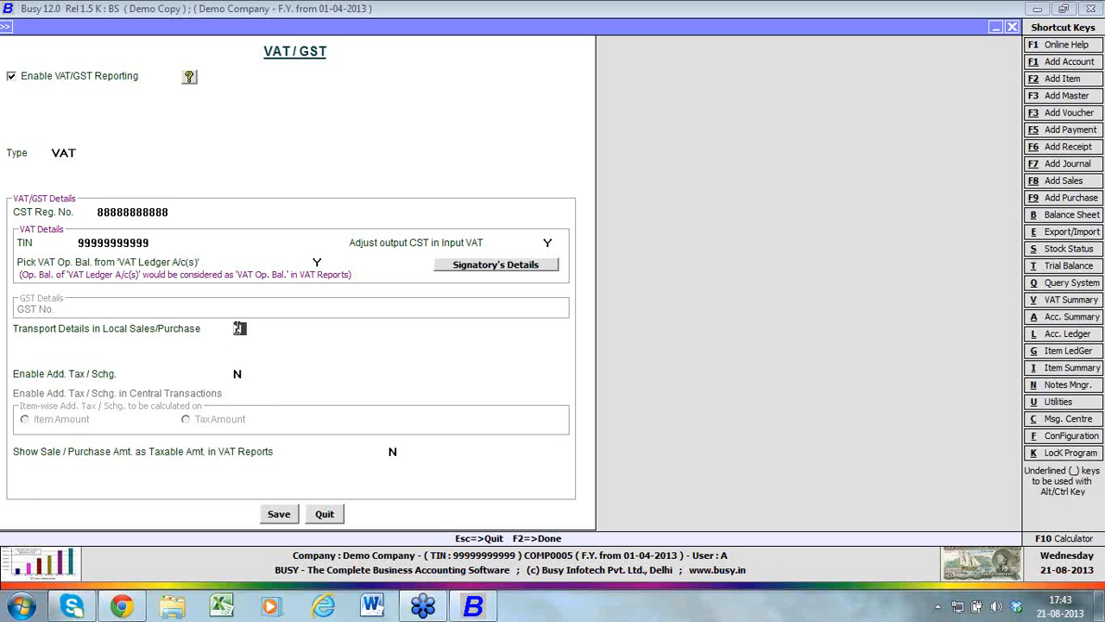
pyautogui.write('Y')
pyautogui.write('N')
# Try enabling additional tax/surcharge with item-wise calculation on Tax Amount, and leave the VAT/GST settings without saving
pyautogui.click(240, 374)
pyautogui.write('Y')
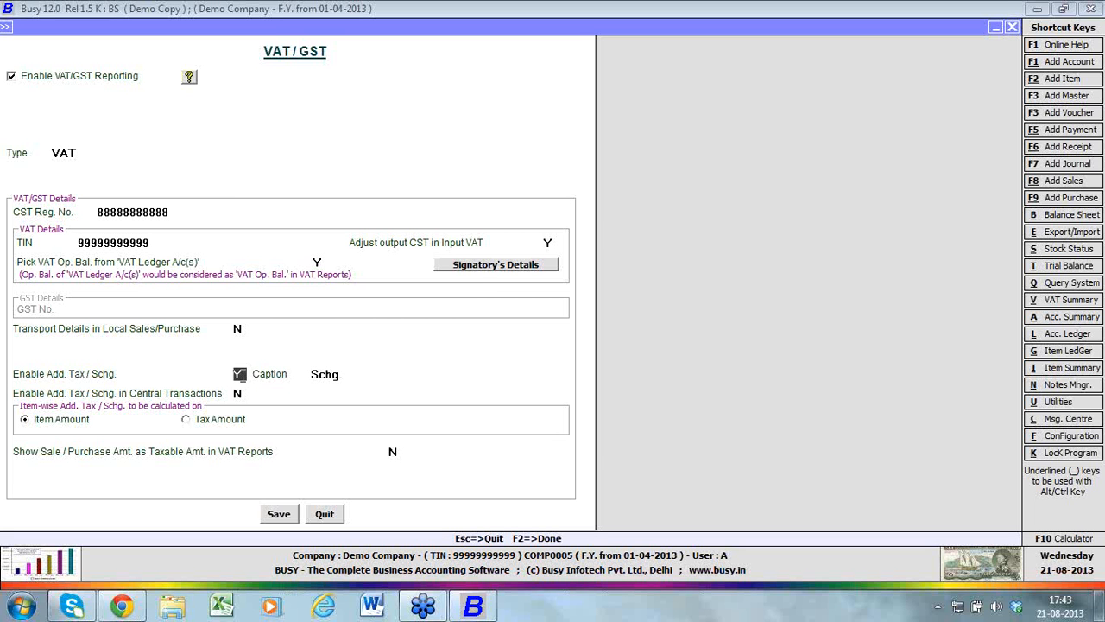
pyautogui.press('Return')
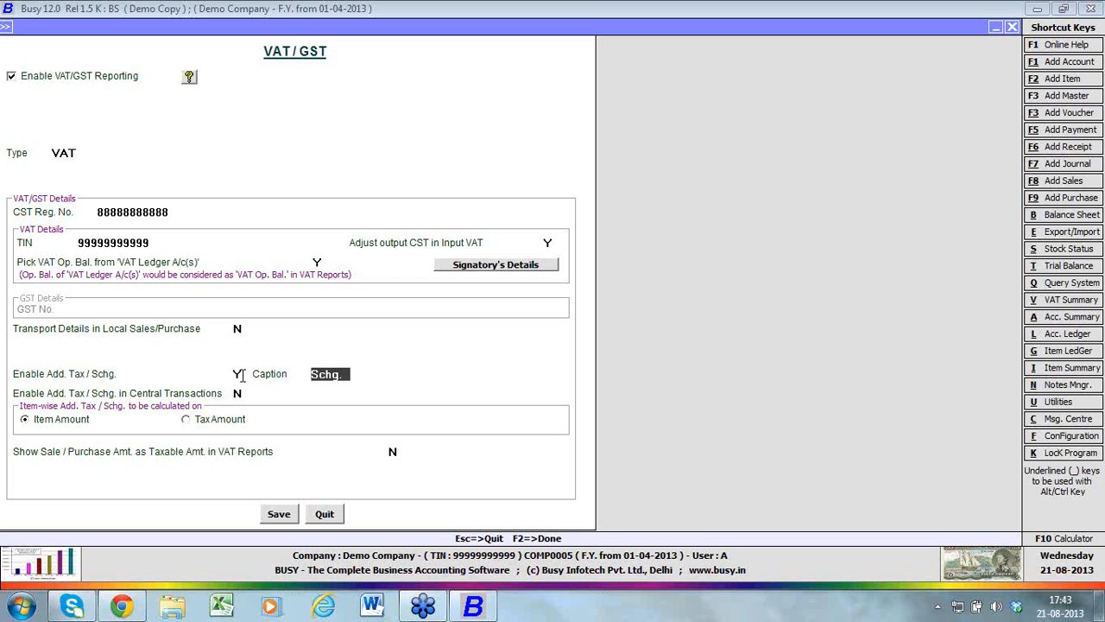
pyautogui.click(242, 374)
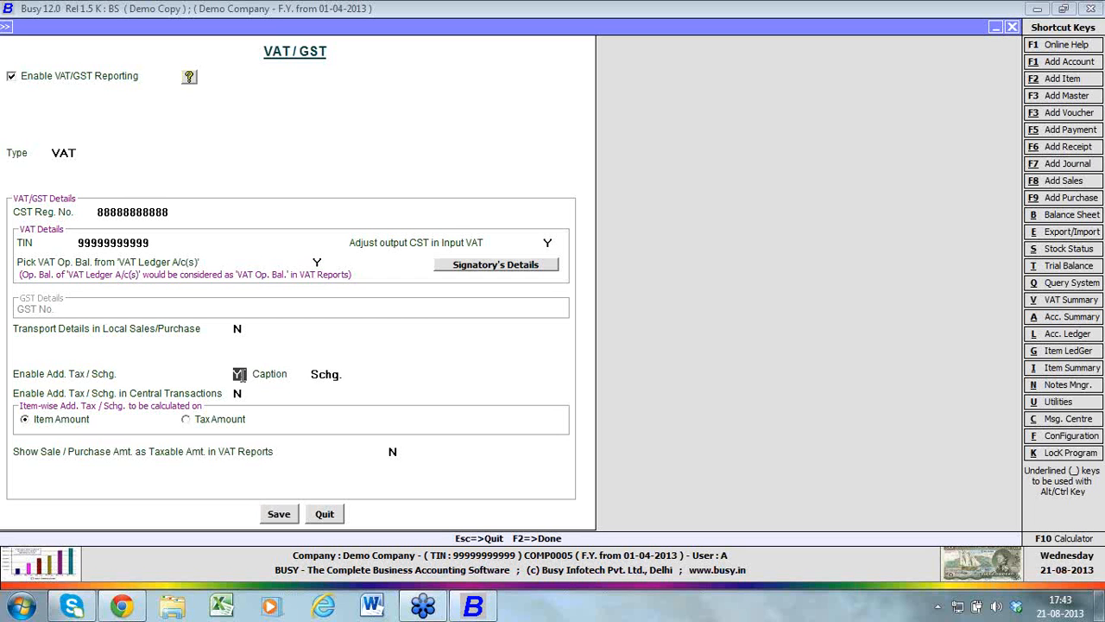
pyautogui.press('n')
pyautogui.press('y')
pyautogui.press('Return')
pyautogui.click(242, 425)
pyautogui.click(322, 513)
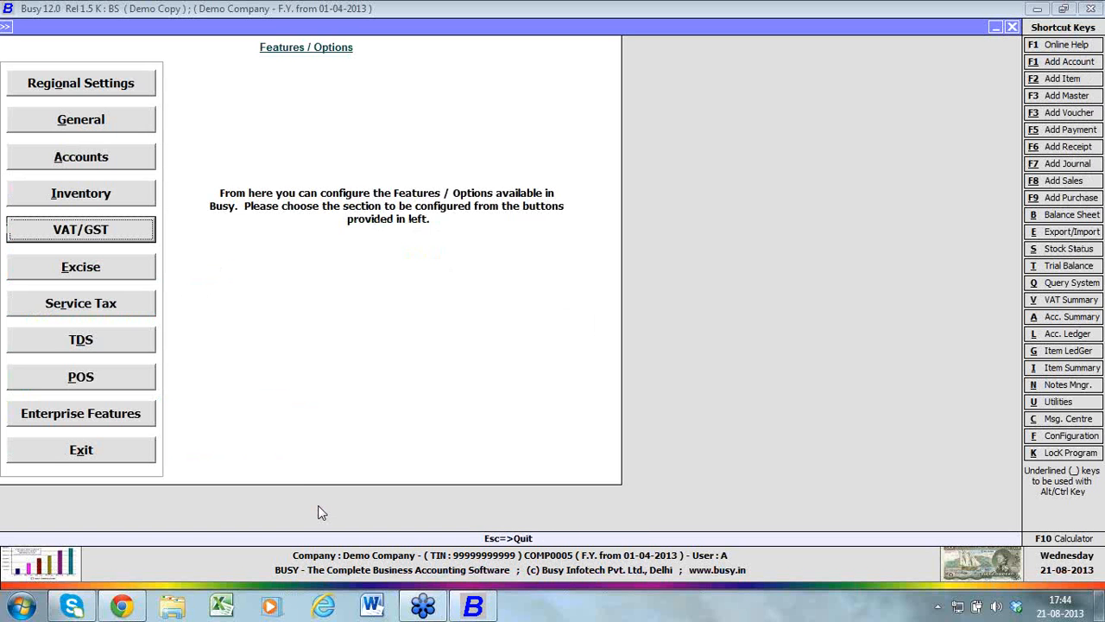
# Check the Excise settings, and try enabling Service Tax based on invoices without saving it
pyautogui.click(140, 275)
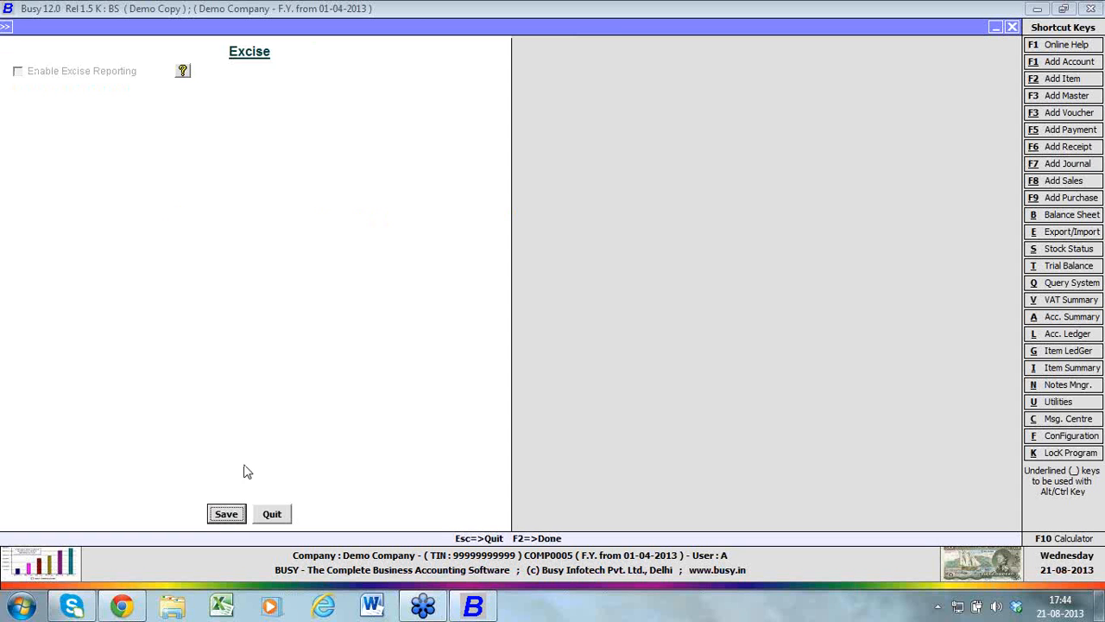
pyautogui.click(269, 514)
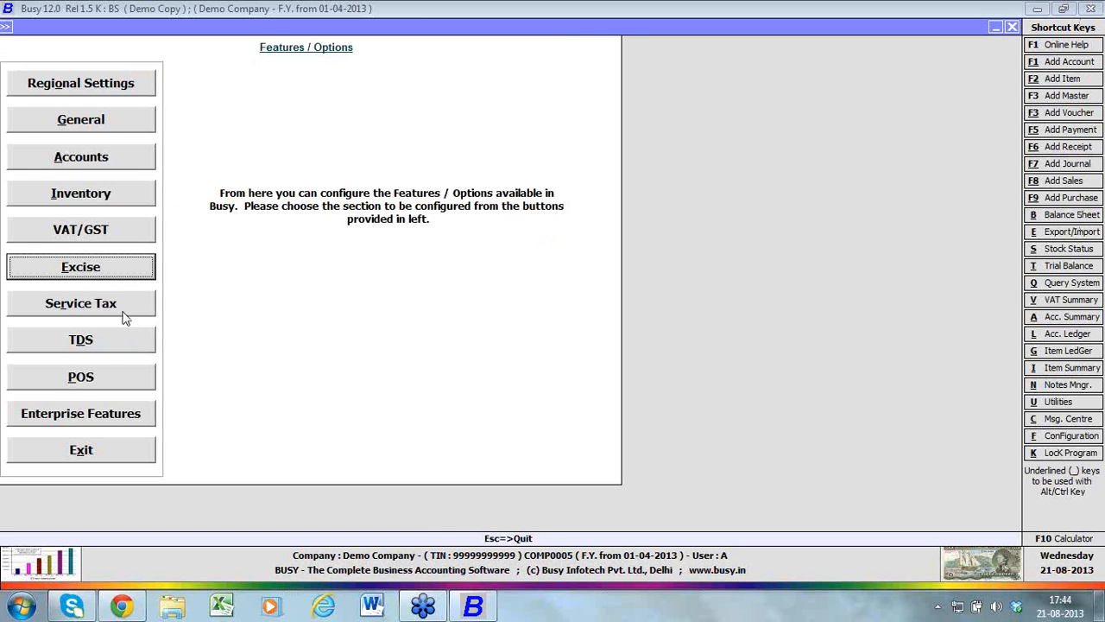
pyautogui.click(118, 304)
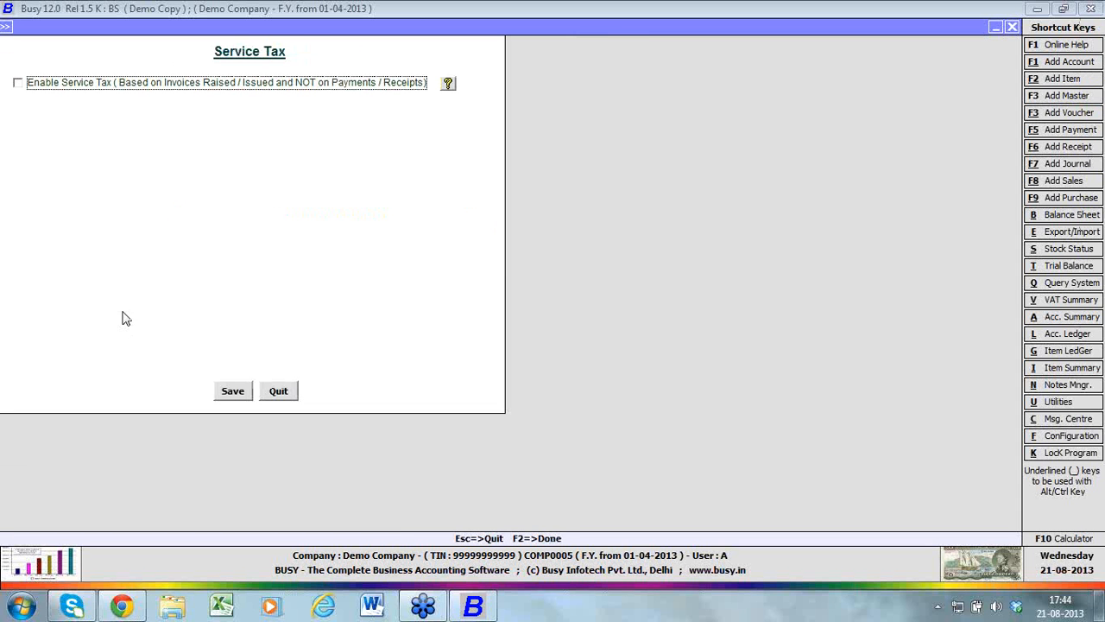
pyautogui.click(101, 84)
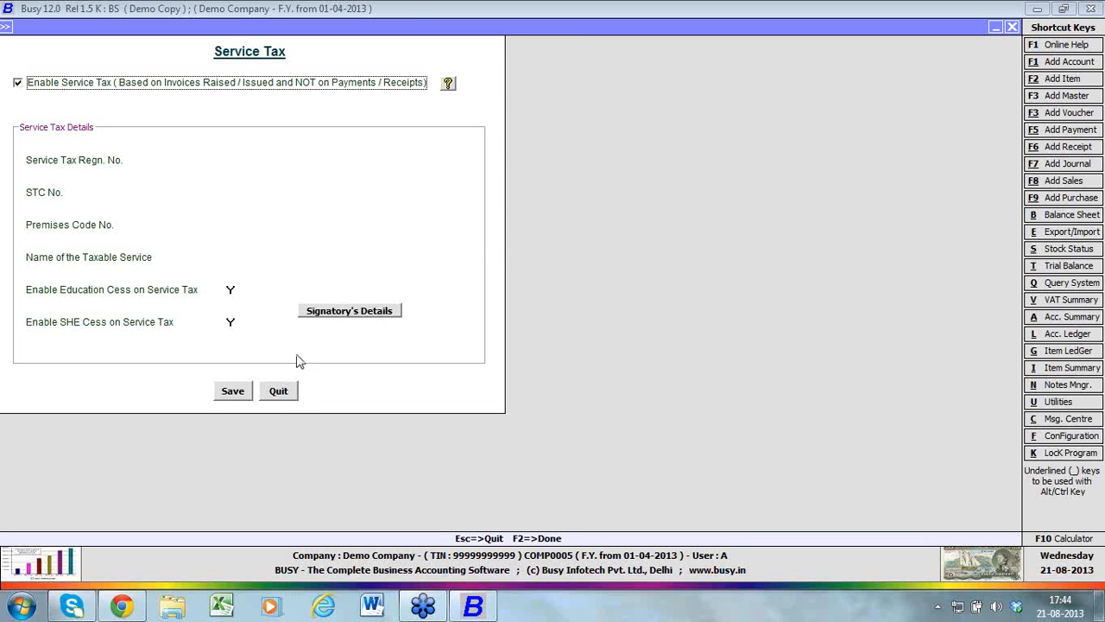
pyautogui.click(292, 392)
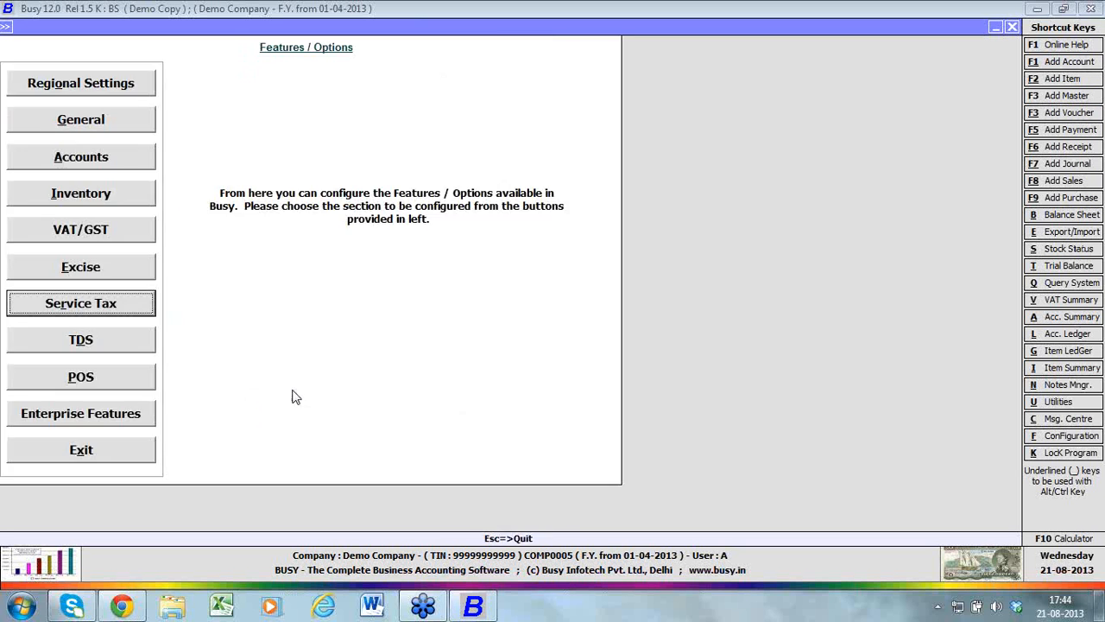
# Try enabling TDS reporting, view the Responsible Person's Details, and leave the TDS settings without saving
pyautogui.click(152, 342)
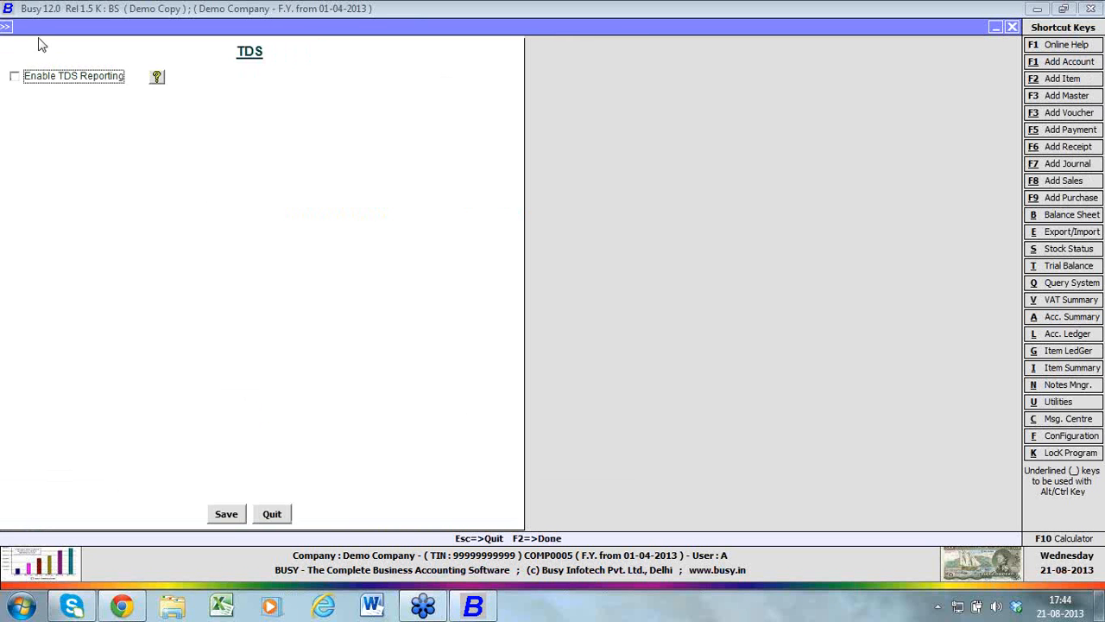
pyautogui.click(50, 79)
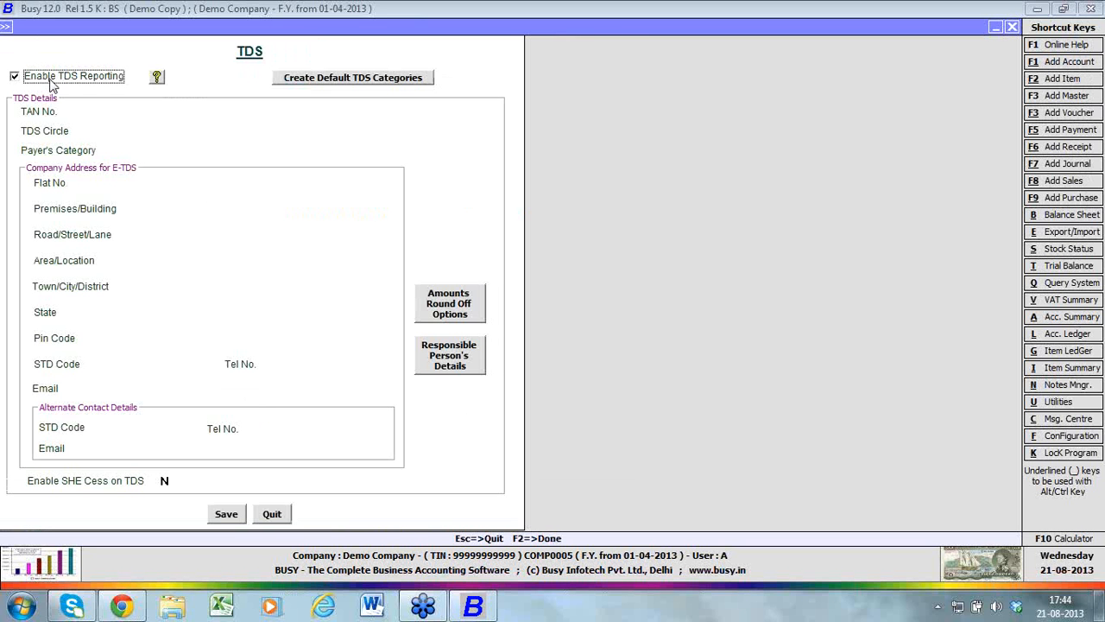
pyautogui.click(326, 107)
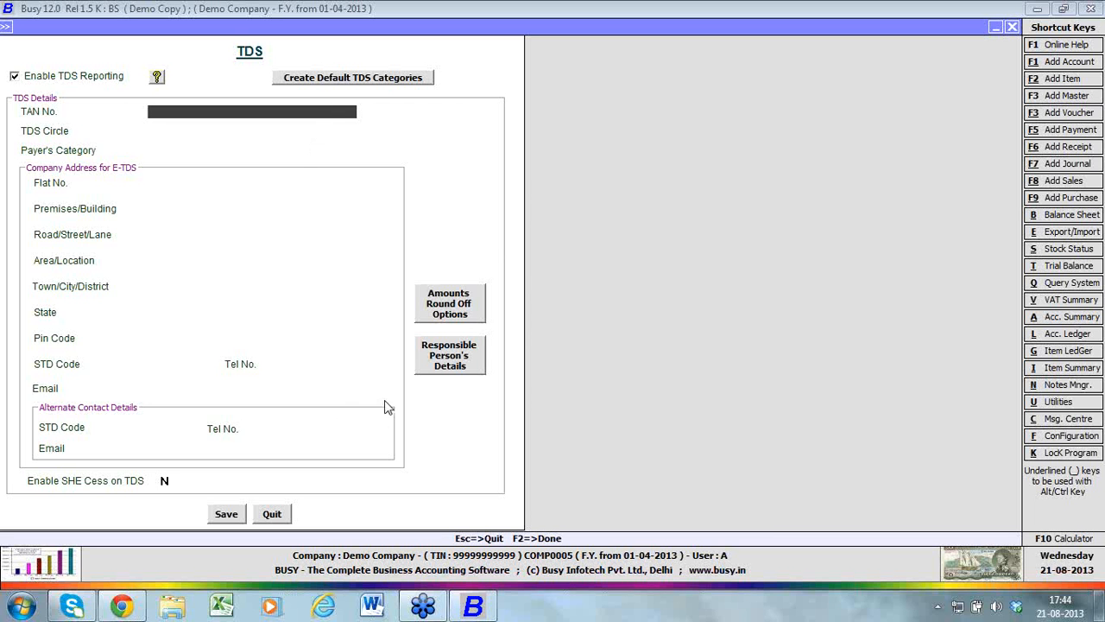
pyautogui.click(444, 370)
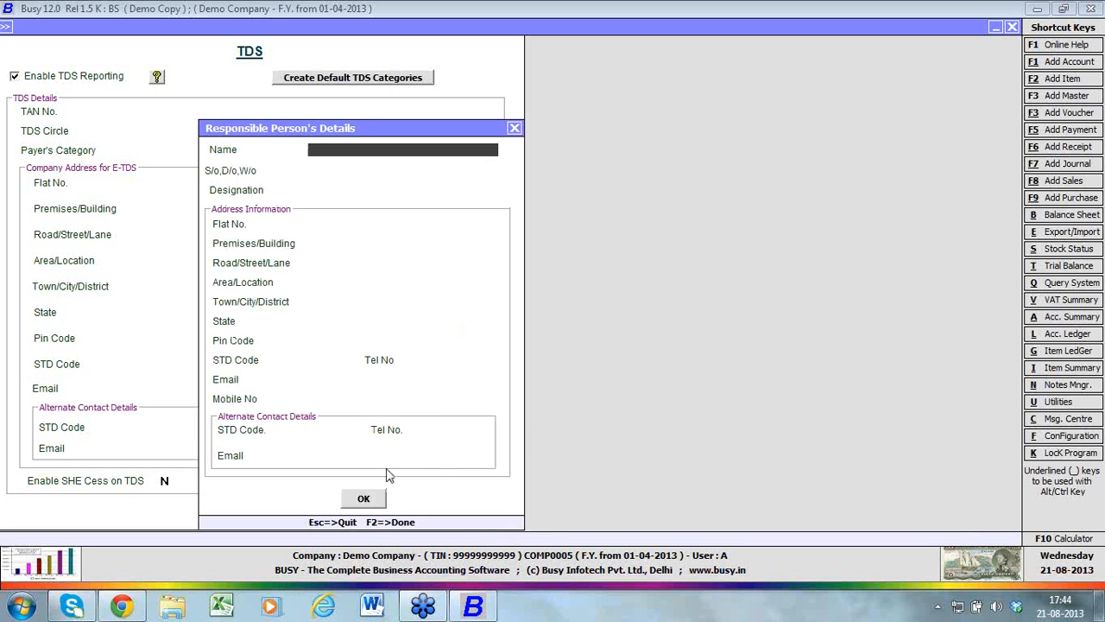
pyautogui.click(364, 498)
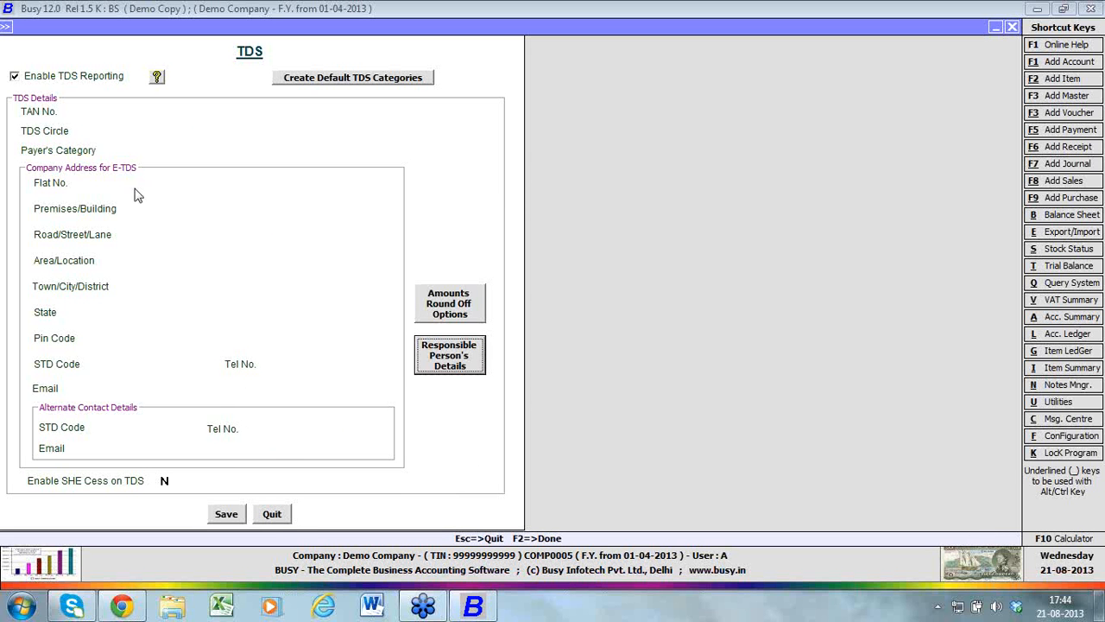
pyautogui.click(272, 514)
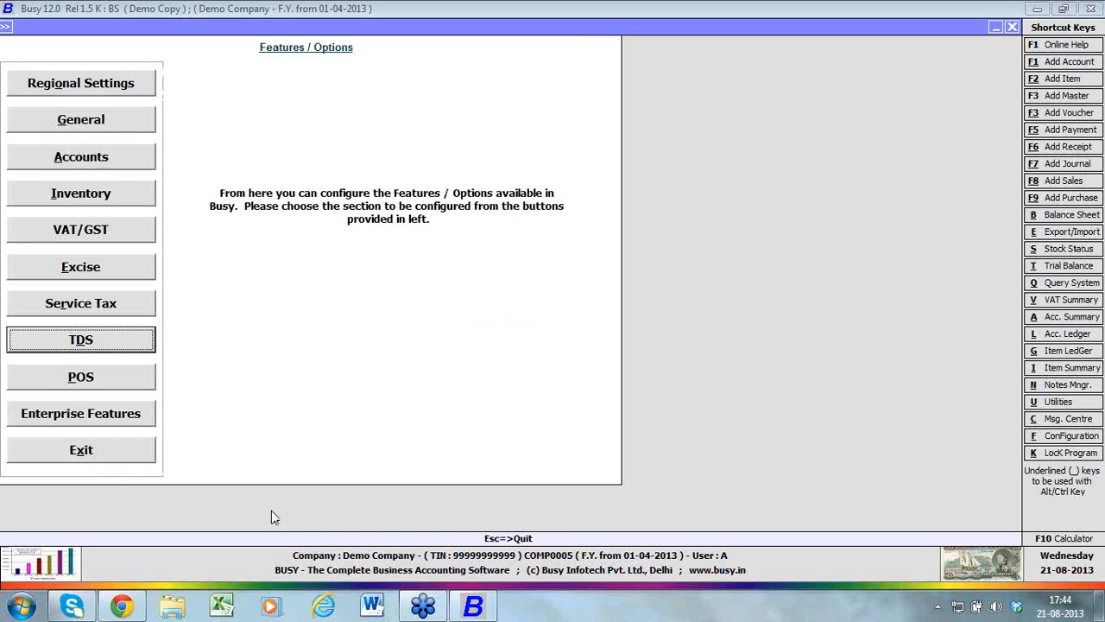
# Check the POS and Enterprise Features settings, and leave Features / Options
pyautogui.click(105, 377)
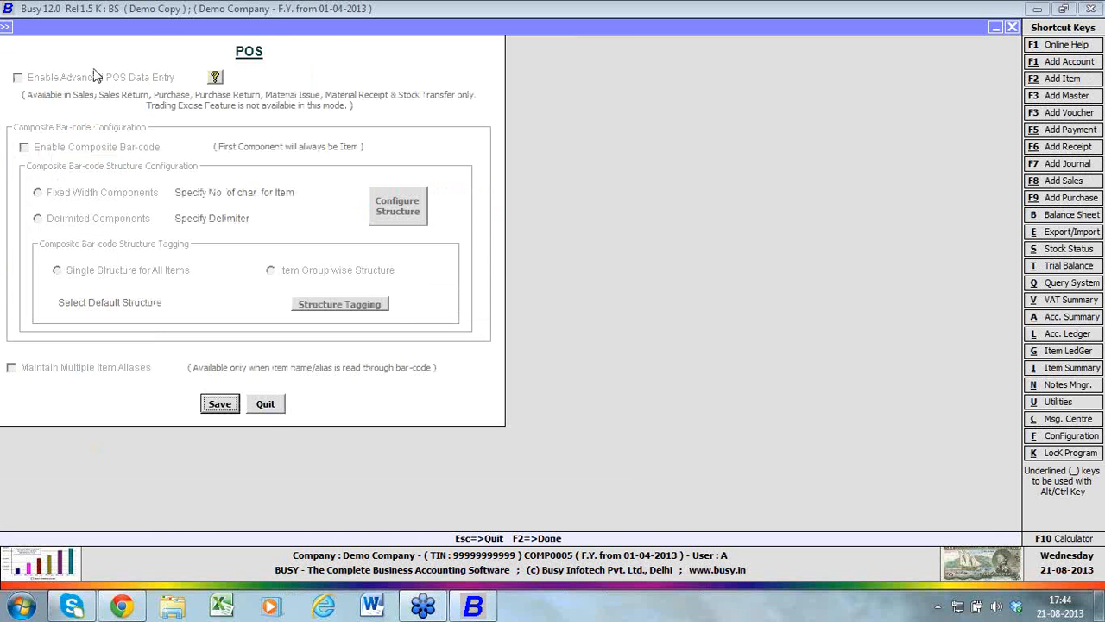
pyautogui.click(266, 406)
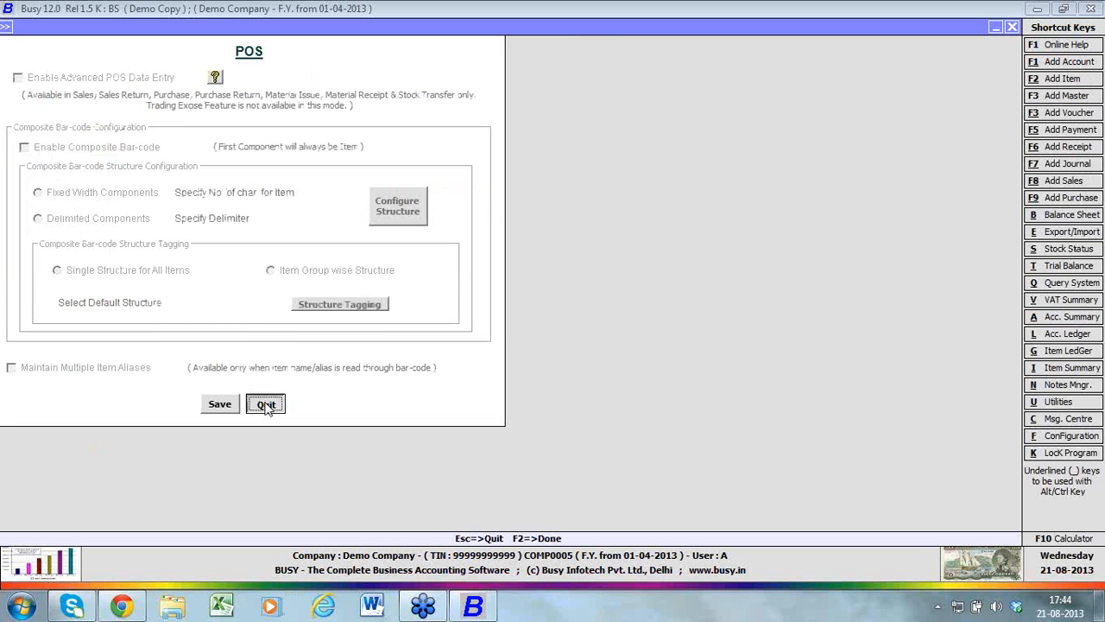
pyautogui.click(145, 418)
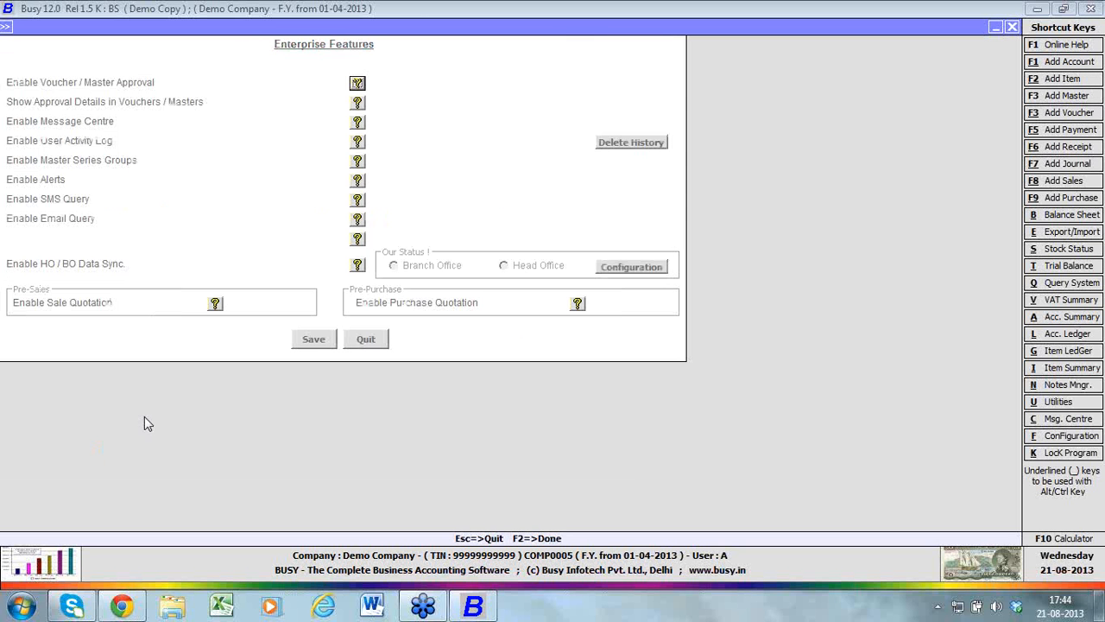
pyautogui.click(1012, 27)
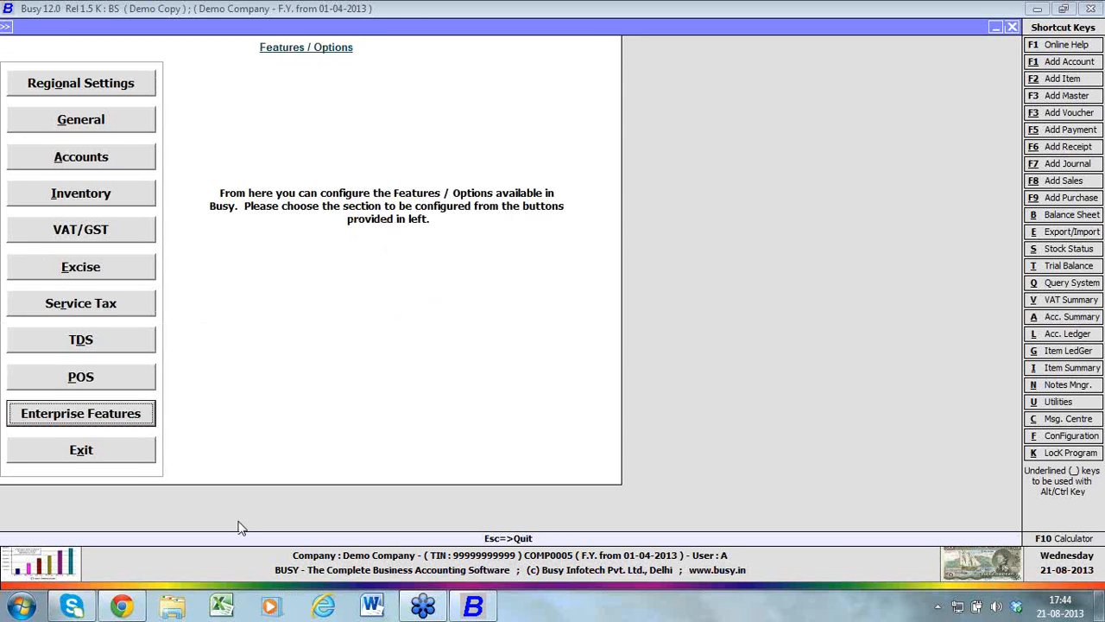
pyautogui.click(138, 459)
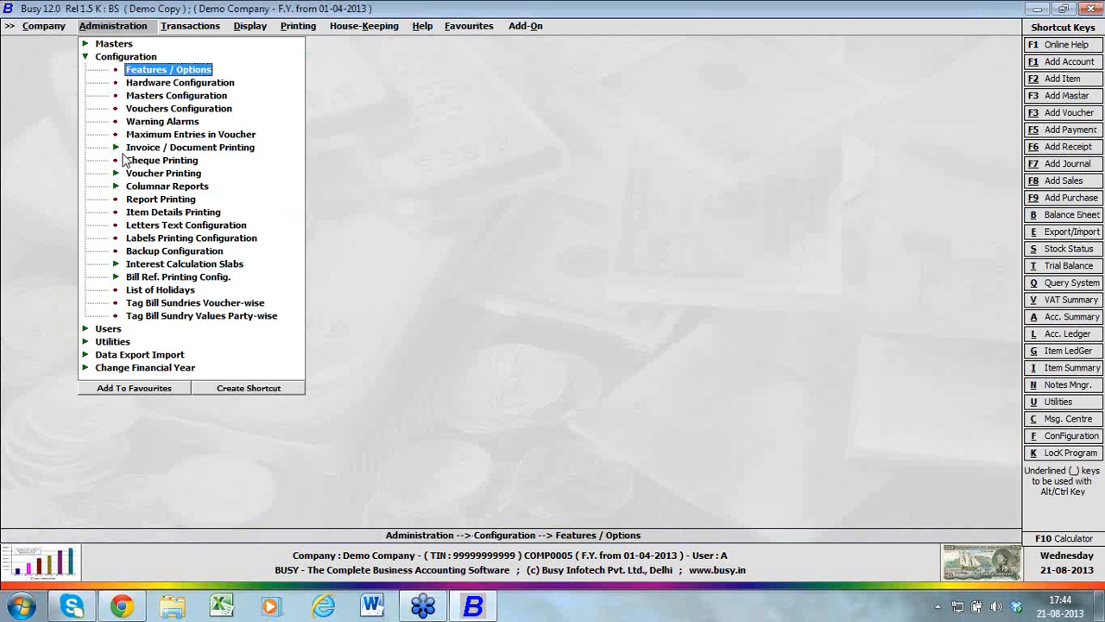
# Start adding a user named B, entering and rechecking the user's password
pyautogui.press('Escape')
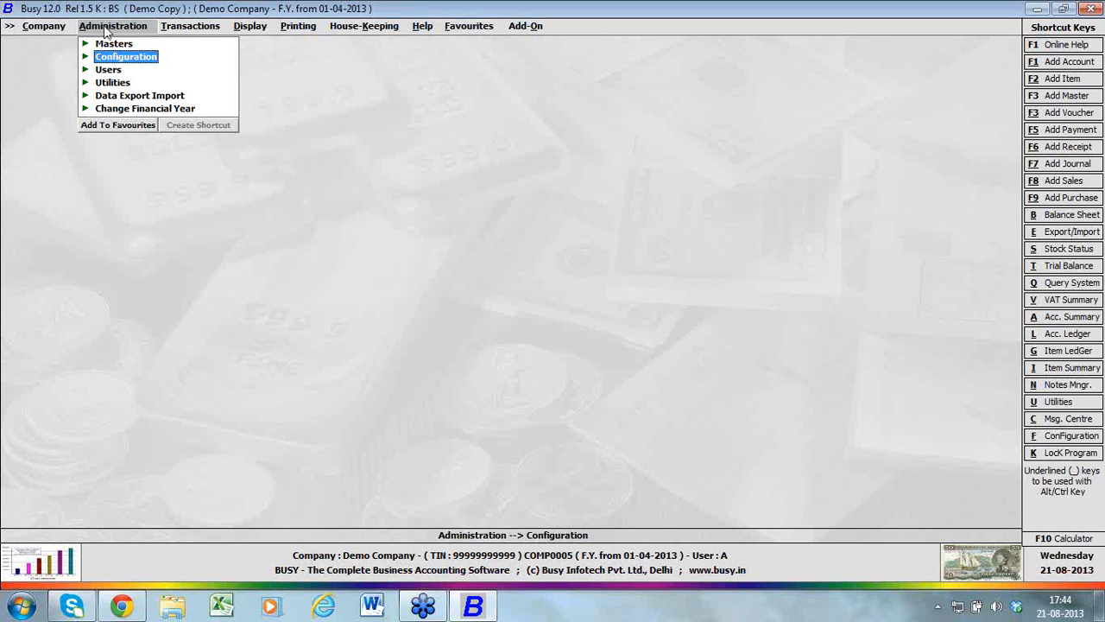
pyautogui.click(110, 70)
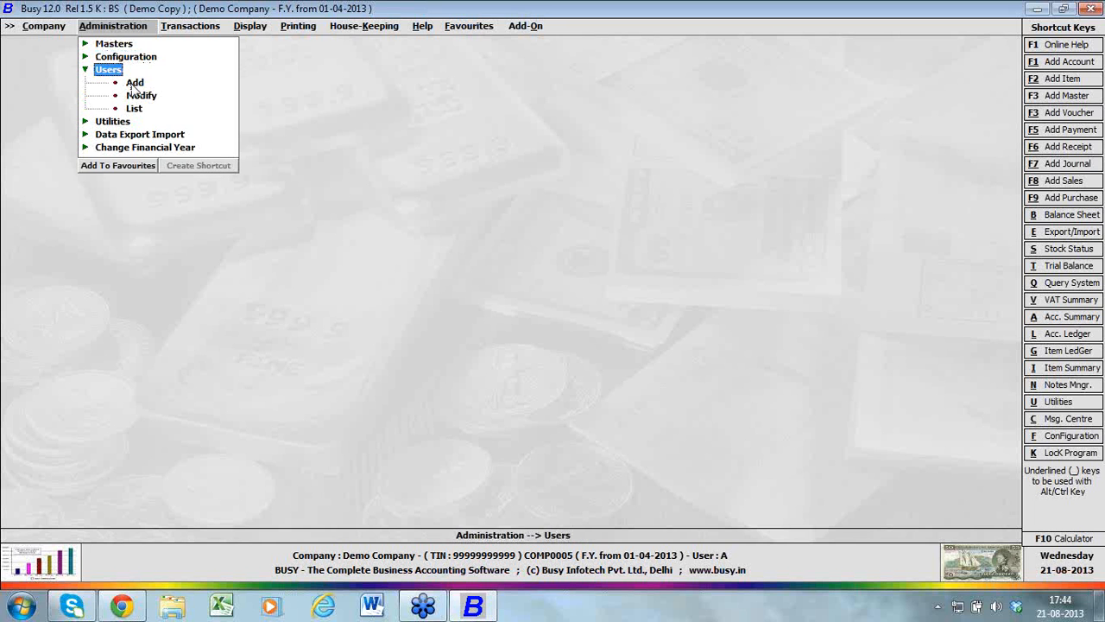
pyautogui.click(134, 83)
pyautogui.write('B')
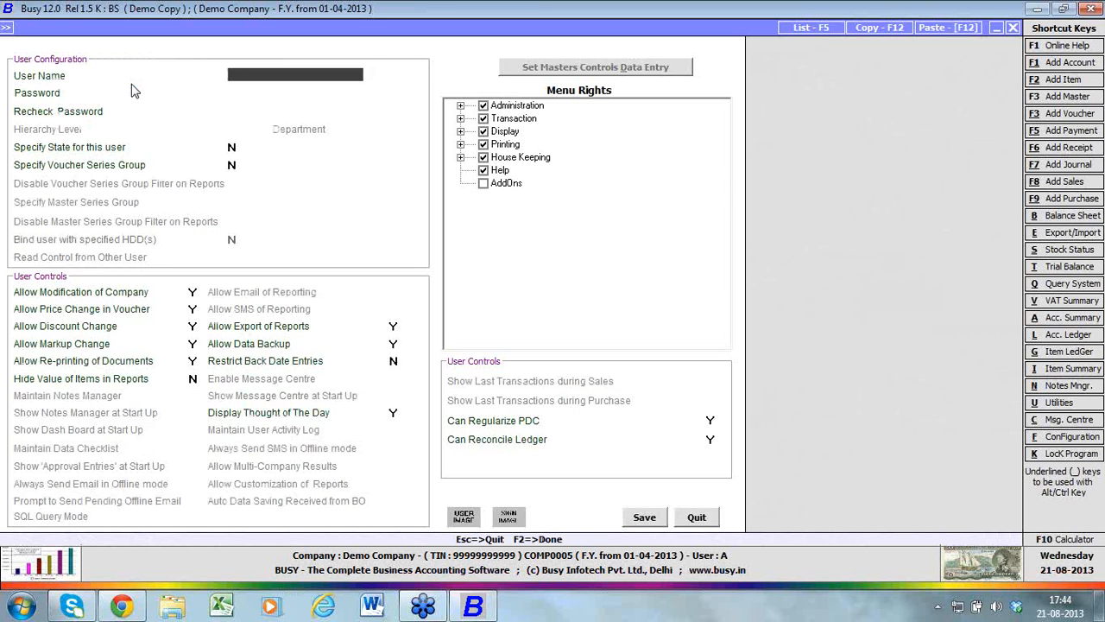
pyautogui.press('Return')
pyautogui.write('b')
pyautogui.press('Return')
pyautogui.write('b')
pyautogui.press('Return')
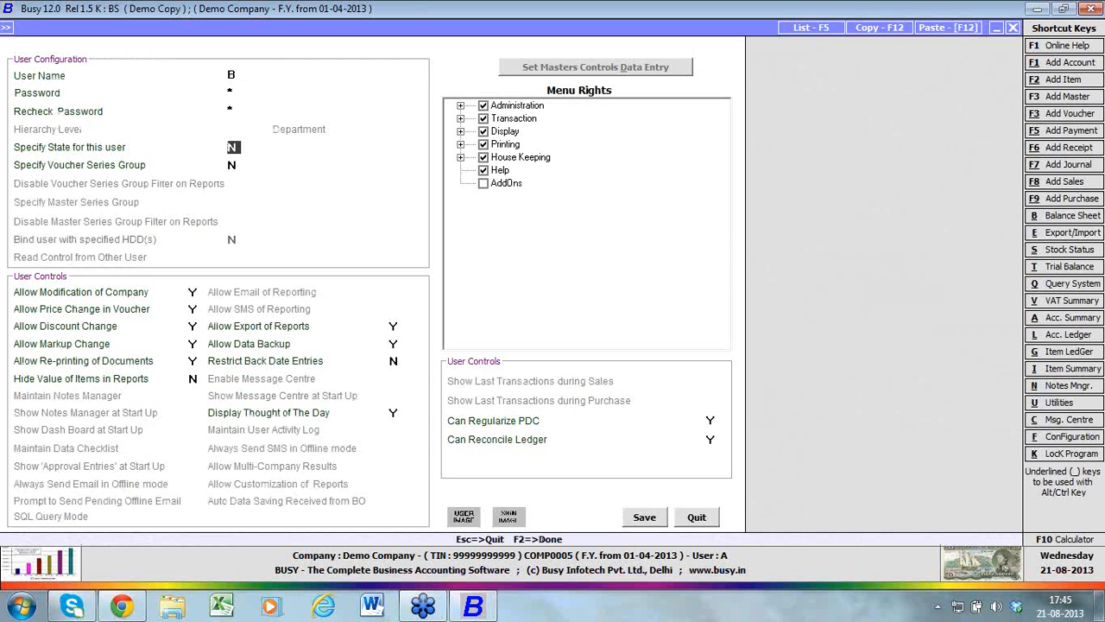
# Try changing the new user's Modify right for Account masters under Administration's Master Maintenance
pyautogui.click(461, 105)
pyautogui.click(493, 118)
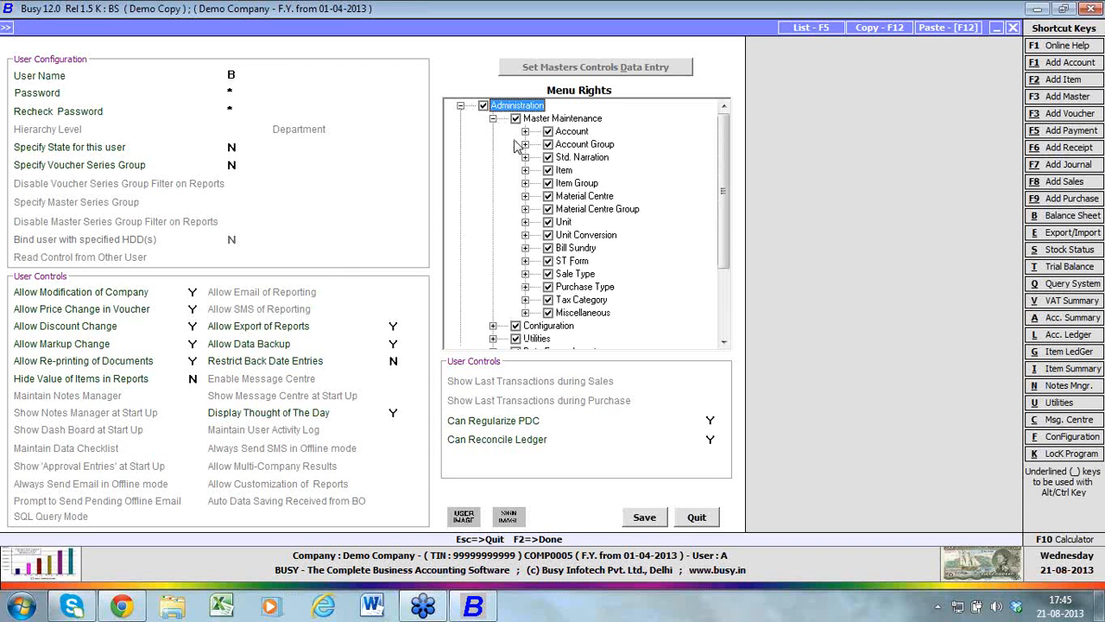
pyautogui.click(525, 131)
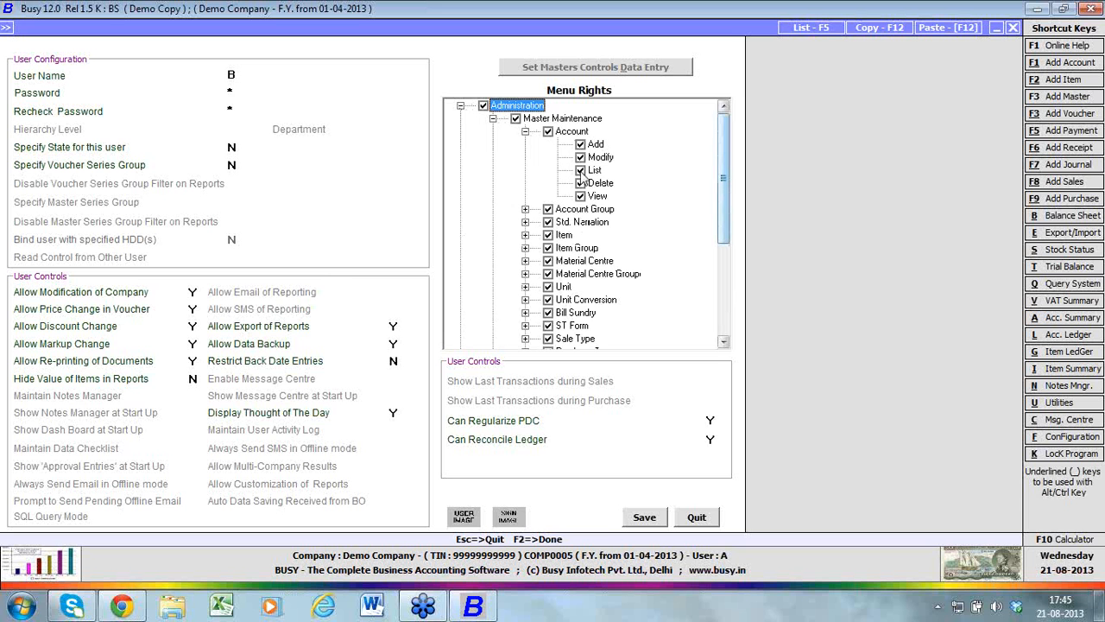
pyautogui.click(580, 157)
# Try changing the new user's Modify right for Receipt transactions, and quit the user form without saving
pyautogui.moveTo(723, 196); pyautogui.dragTo(729, 293)
pyautogui.click(461, 283)
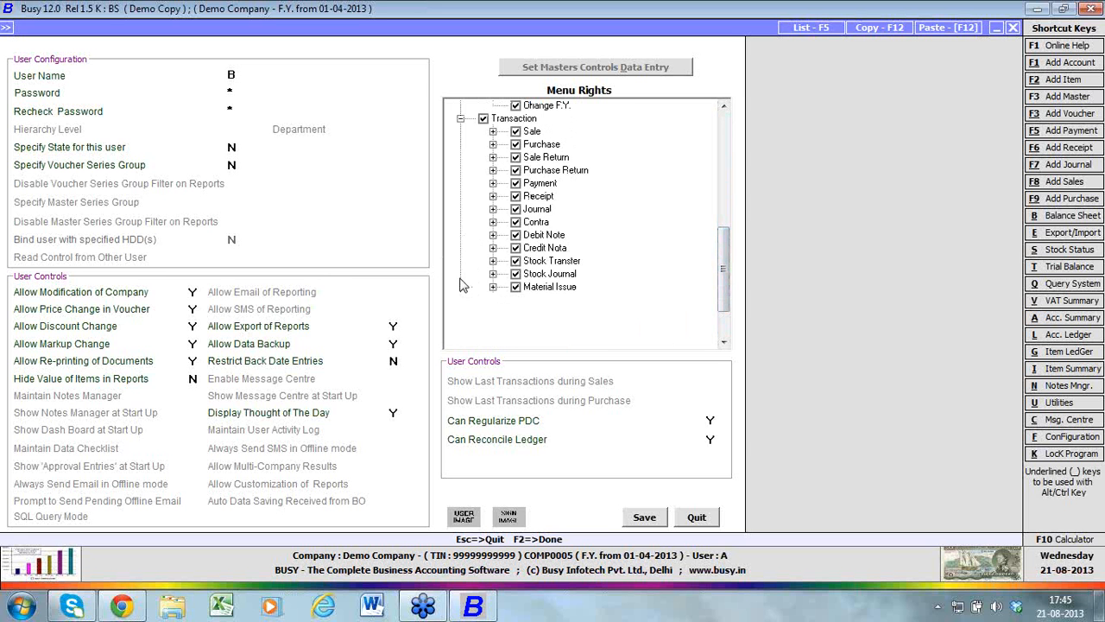
pyautogui.click(493, 196)
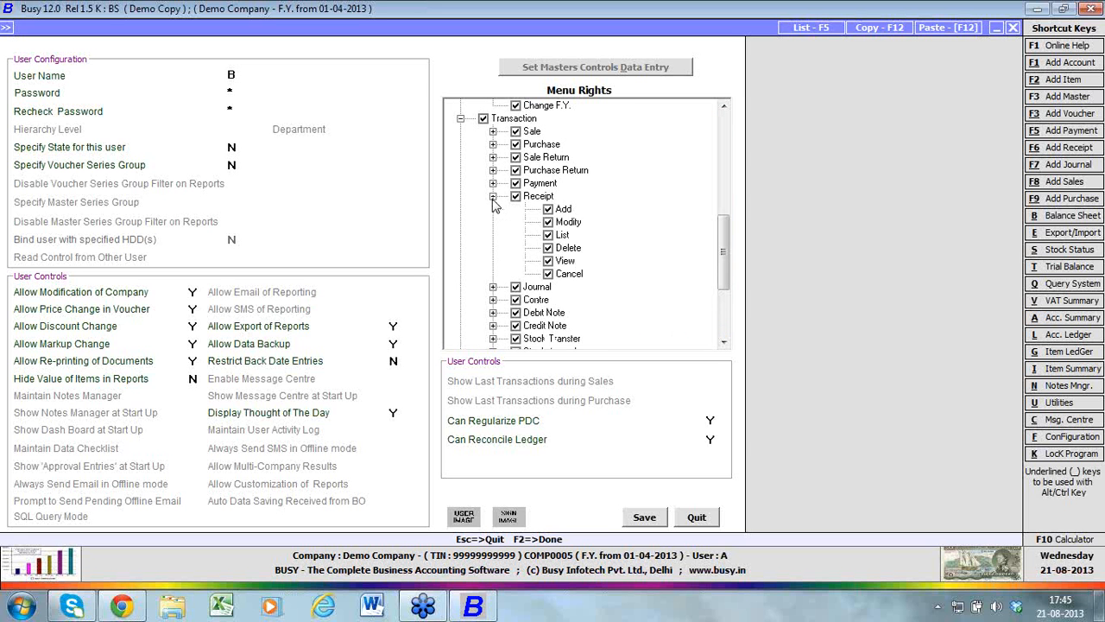
pyautogui.click(548, 224)
pyautogui.click(710, 516)
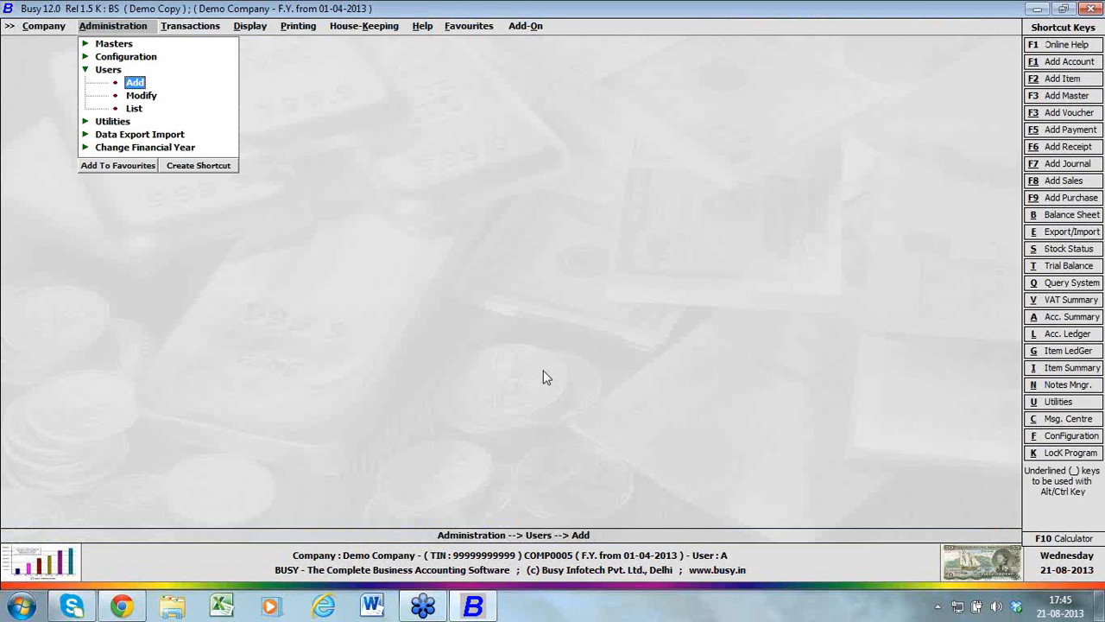
# Check superuser A's settings in the user modification form, and quit without saving changes
pyautogui.click(146, 97)
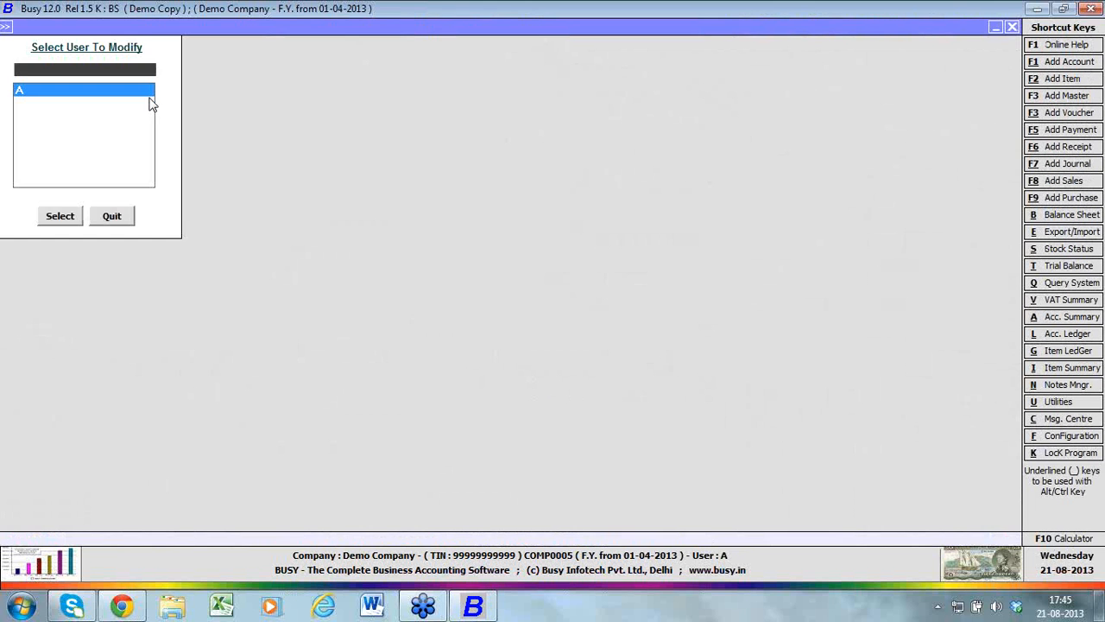
pyautogui.click(76, 215)
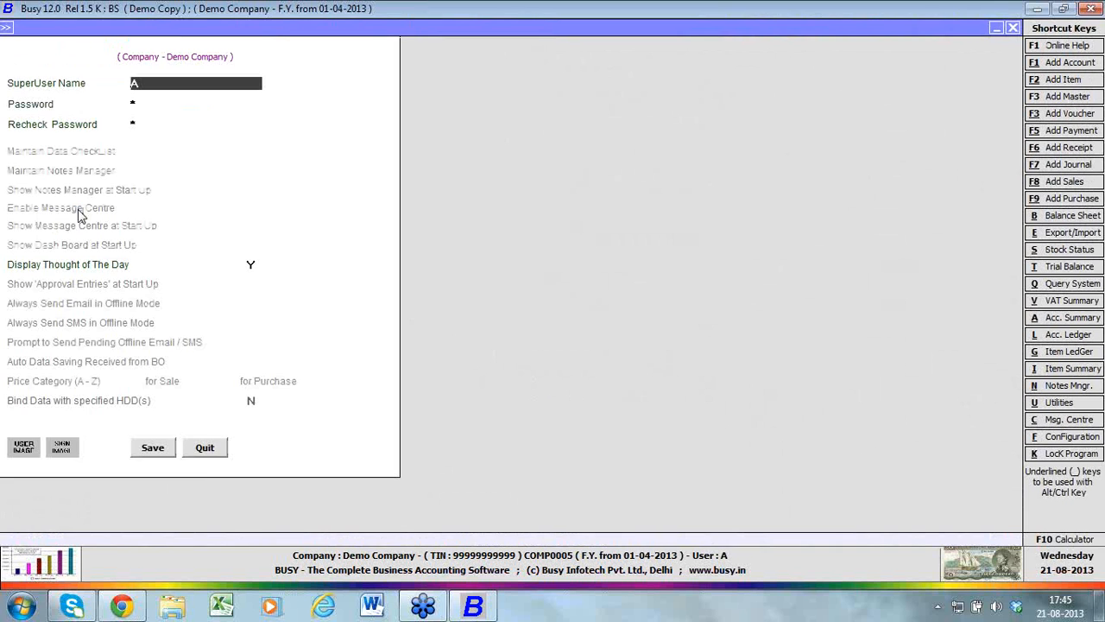
pyautogui.click(203, 449)
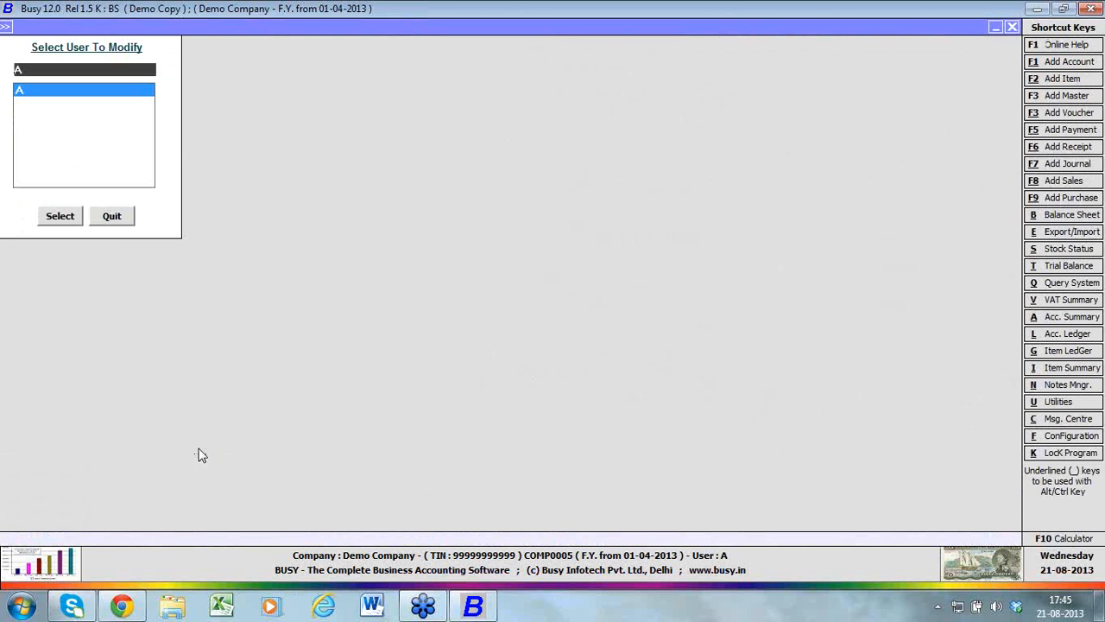
pyautogui.click(116, 217)
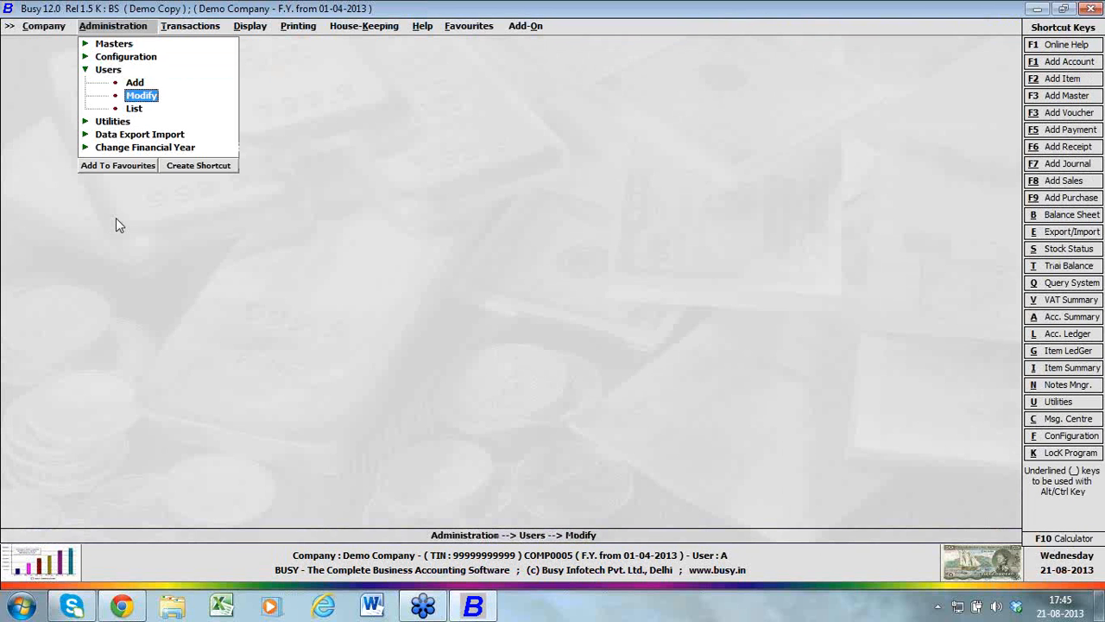
# Check the data freezing types offered under Administration's Utilities, and cancel without freezing any data
pyautogui.click(88, 125)
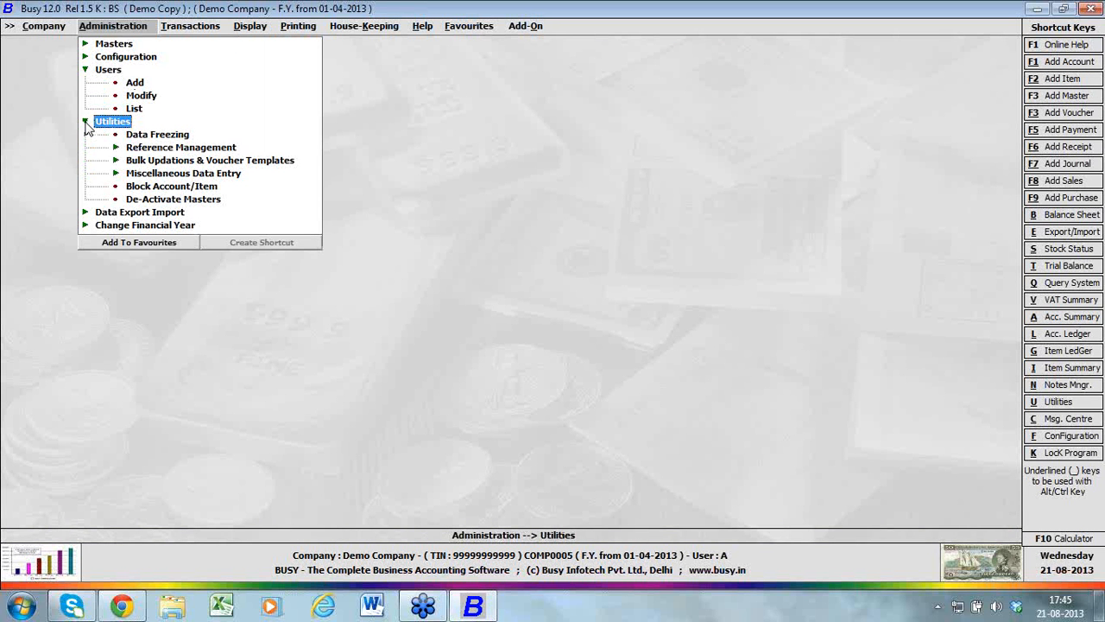
pyautogui.press('Down')
pyautogui.press('Return')
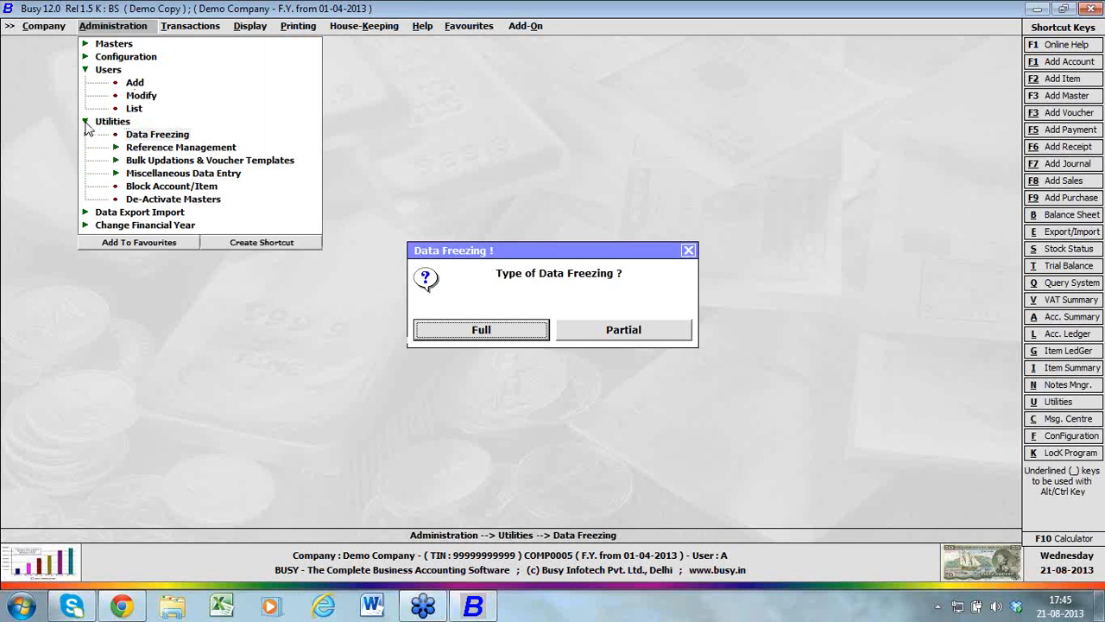
pyautogui.press('Escape')
# Examine the Reference Management and the Bulk Updations & Voucher Templates utilities
pyautogui.press('Down')
pyautogui.press('Return')
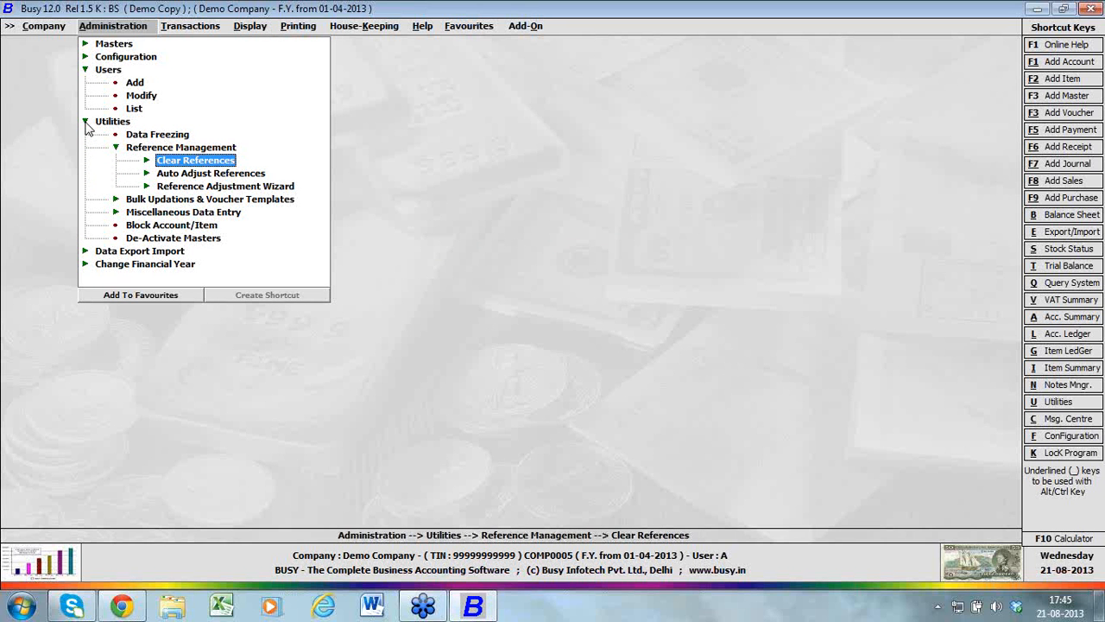
pyautogui.press('Down')
pyautogui.press('Down')
pyautogui.press('Down')
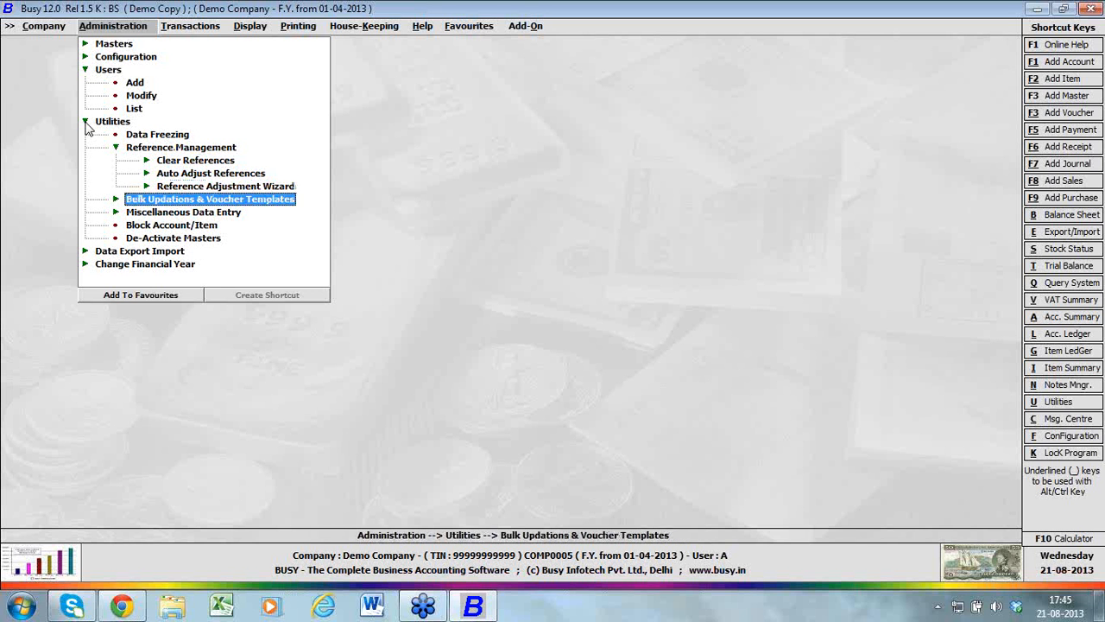
pyautogui.press('Return')
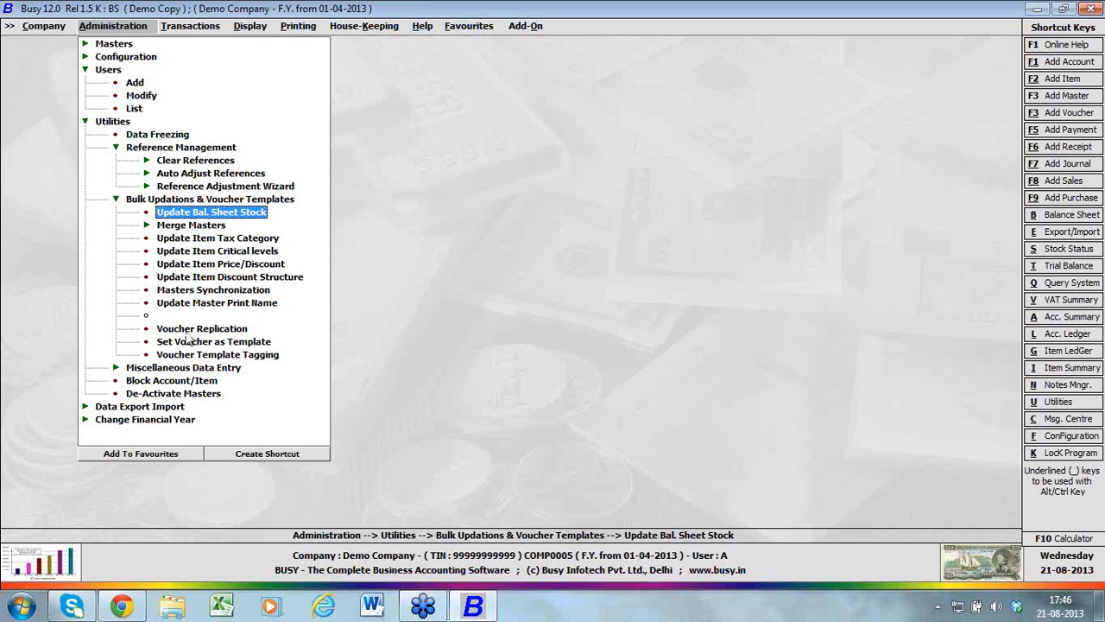
pyautogui.press('Escape')
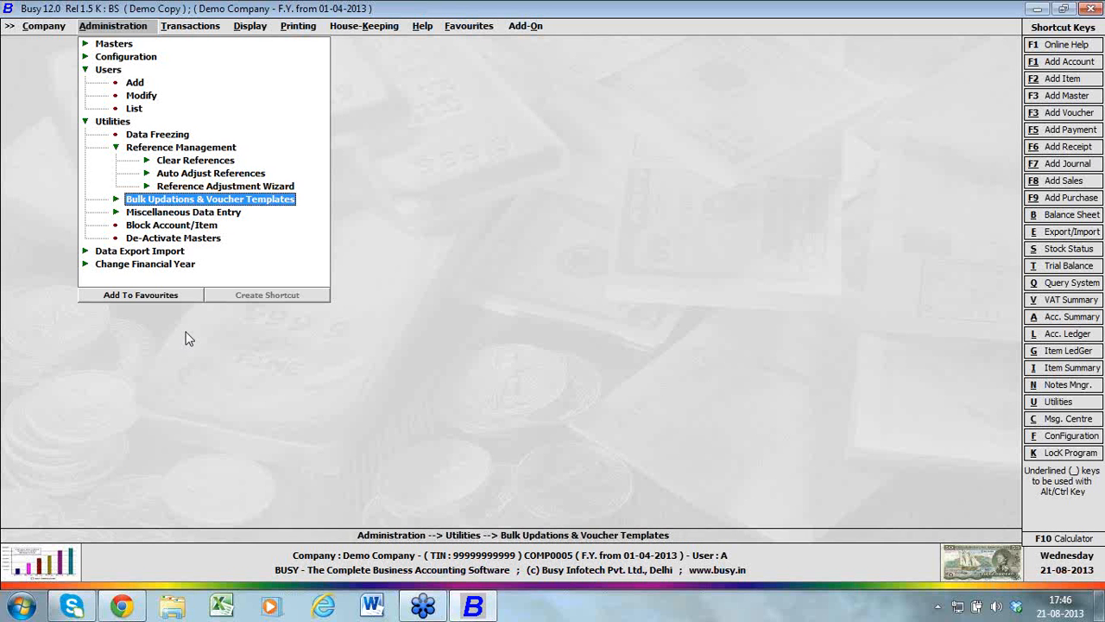
# Look through the remaining Utilities entries, including De-Activate Masters and Block Account/Item
pyautogui.press('Escape')
pyautogui.press('Right')
pyautogui.press('Down')
pyautogui.press('Down')
pyautogui.press('Down')
pyautogui.press('Down')
pyautogui.press('Down')
pyautogui.press('Down')
pyautogui.press('Down')
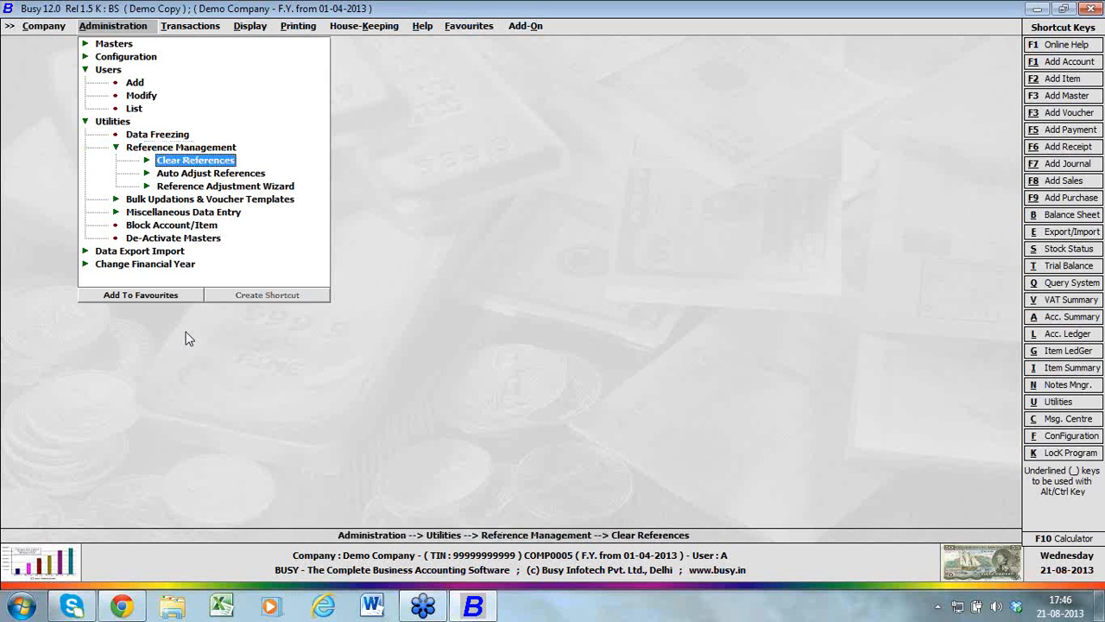
pyautogui.press('Down')
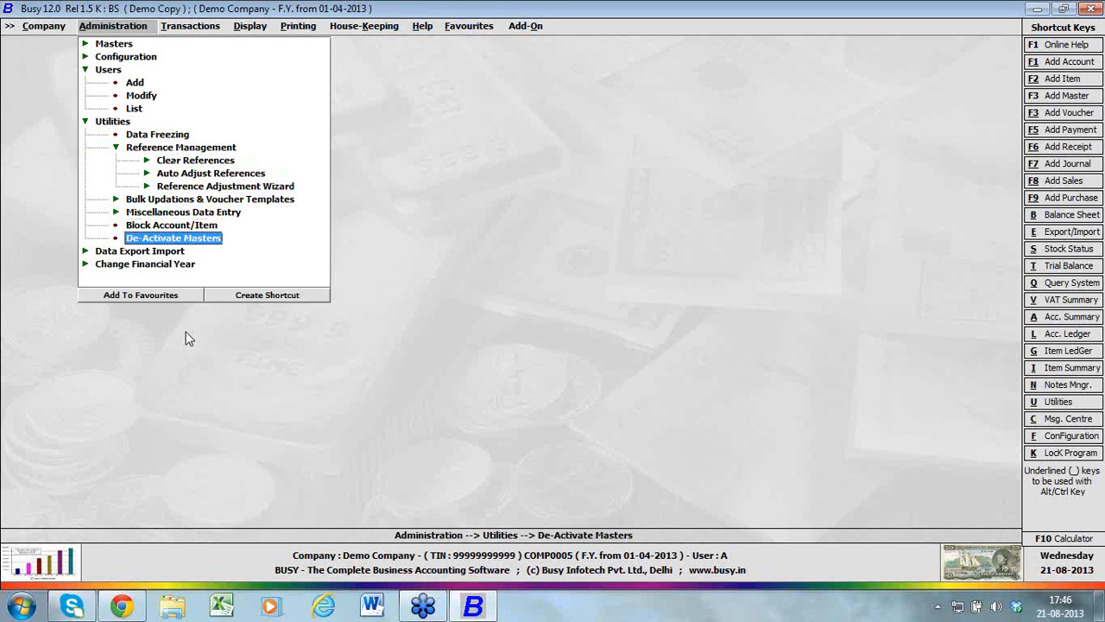
pyautogui.press('Up')
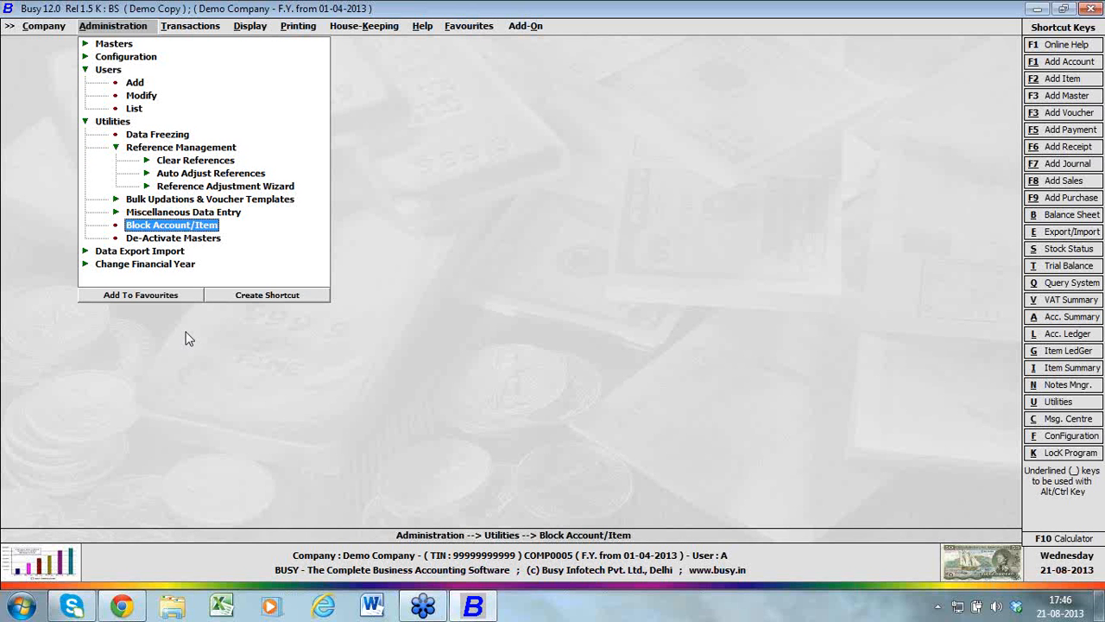
# Examine the Data Export Import options for importing item and account masters from BUSY DOS, MS Excel and text files
pyautogui.press('Down')
pyautogui.press('Down')
pyautogui.press('Return')
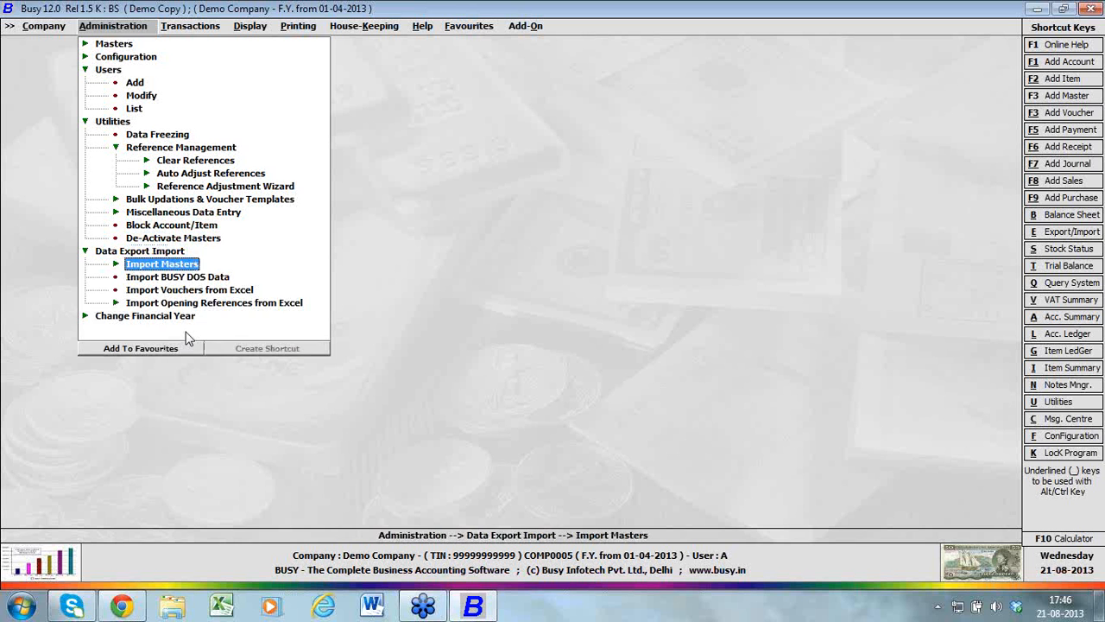
pyautogui.press('Return')
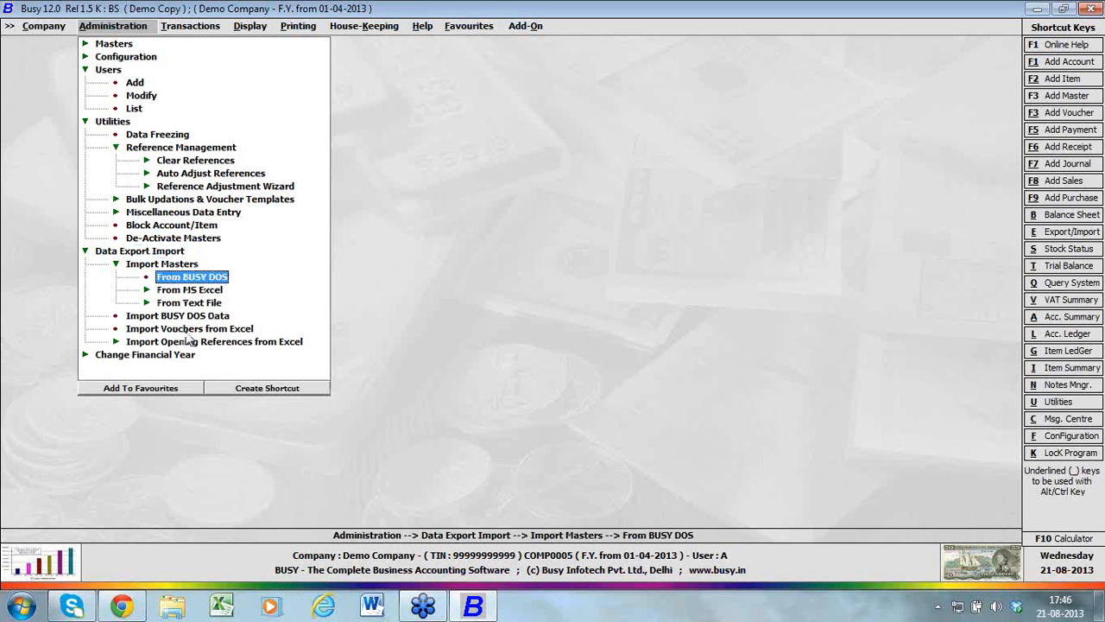
pyautogui.press('Down')
pyautogui.press('Return')
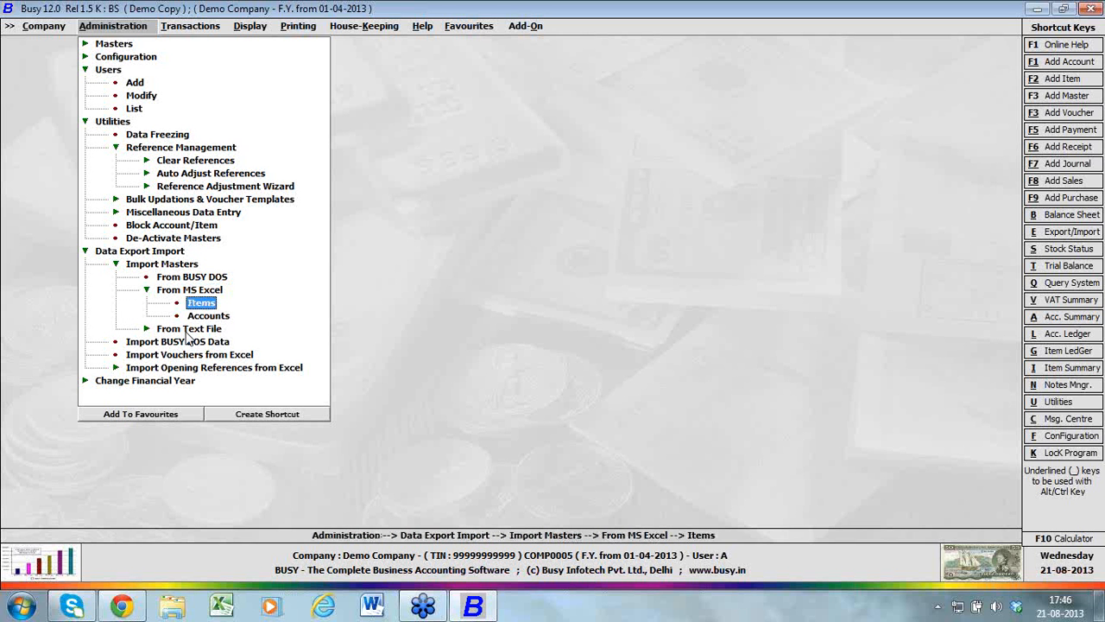
pyautogui.press('Down')
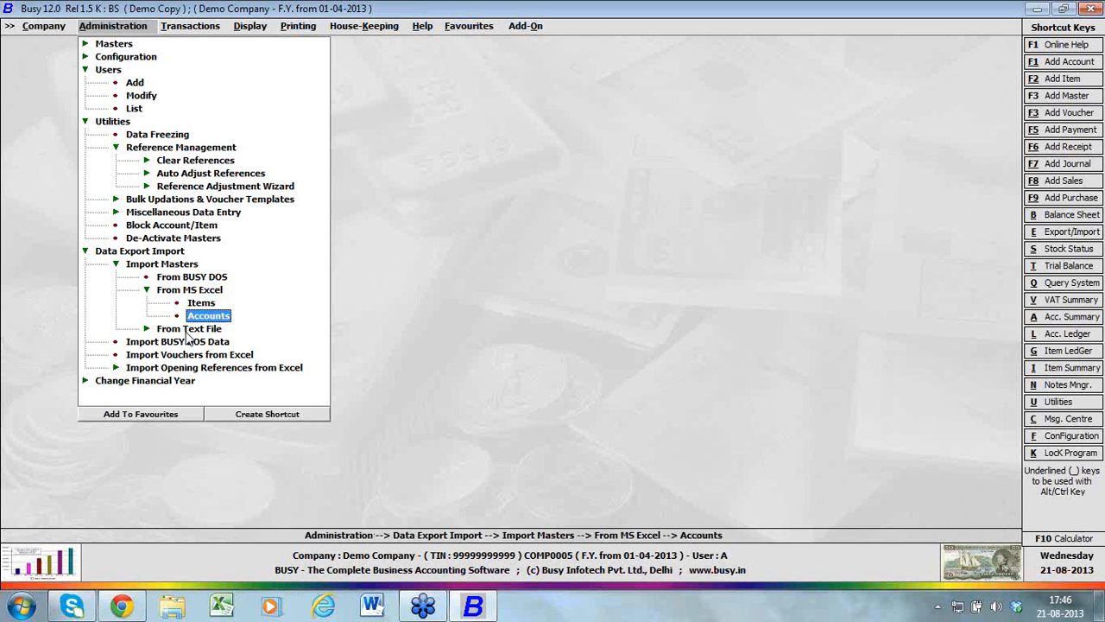
pyautogui.press('Down')
pyautogui.press('Return')
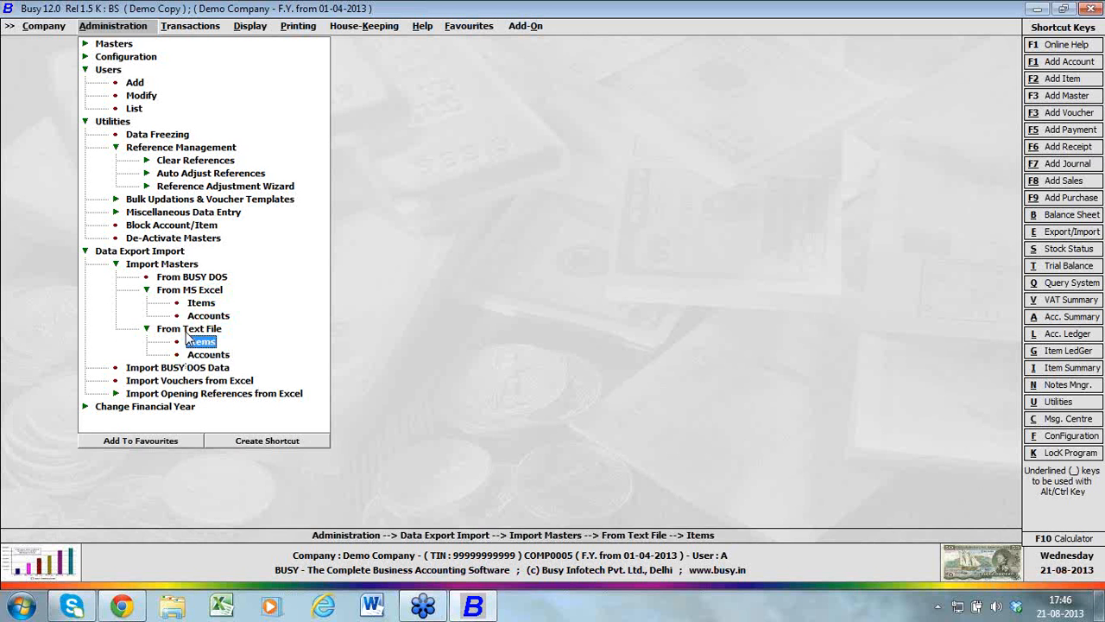
pyautogui.press('Down')
pyautogui.press('Down')
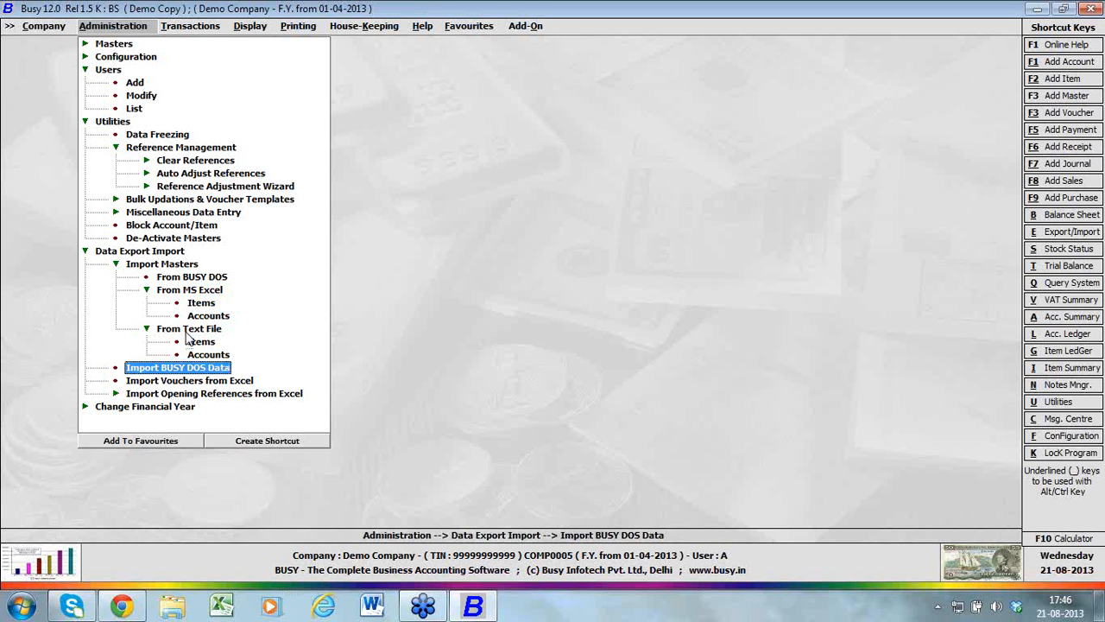
# Check the Import Vouchers From Excel form with the Sales voucher type, and leave without importing
pyautogui.press('Down')
pyautogui.press('Return')
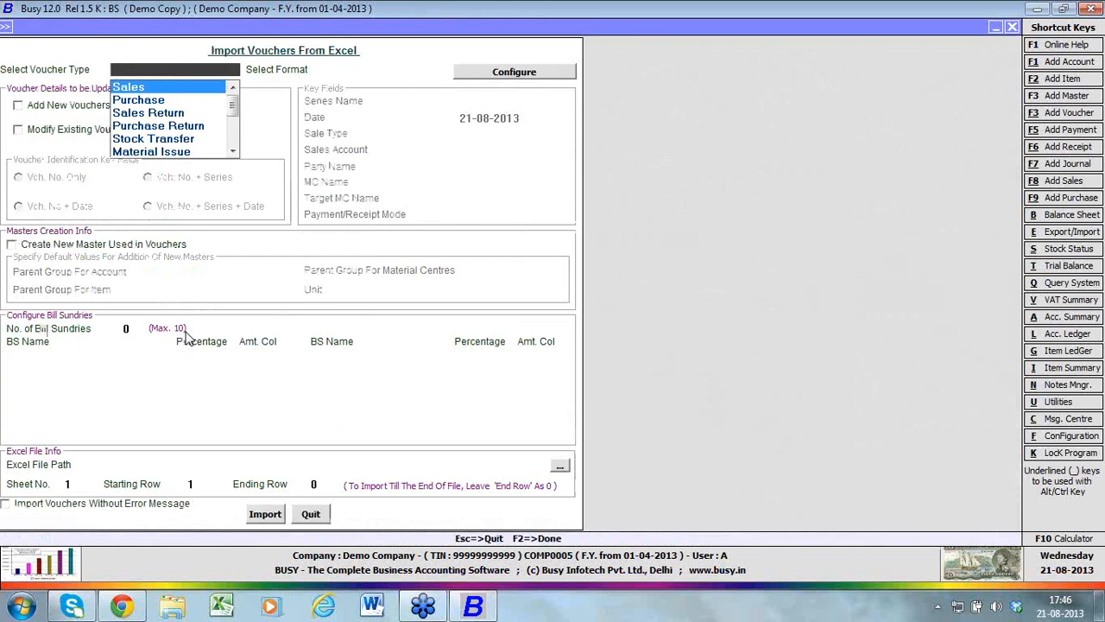
pyautogui.press('Return')
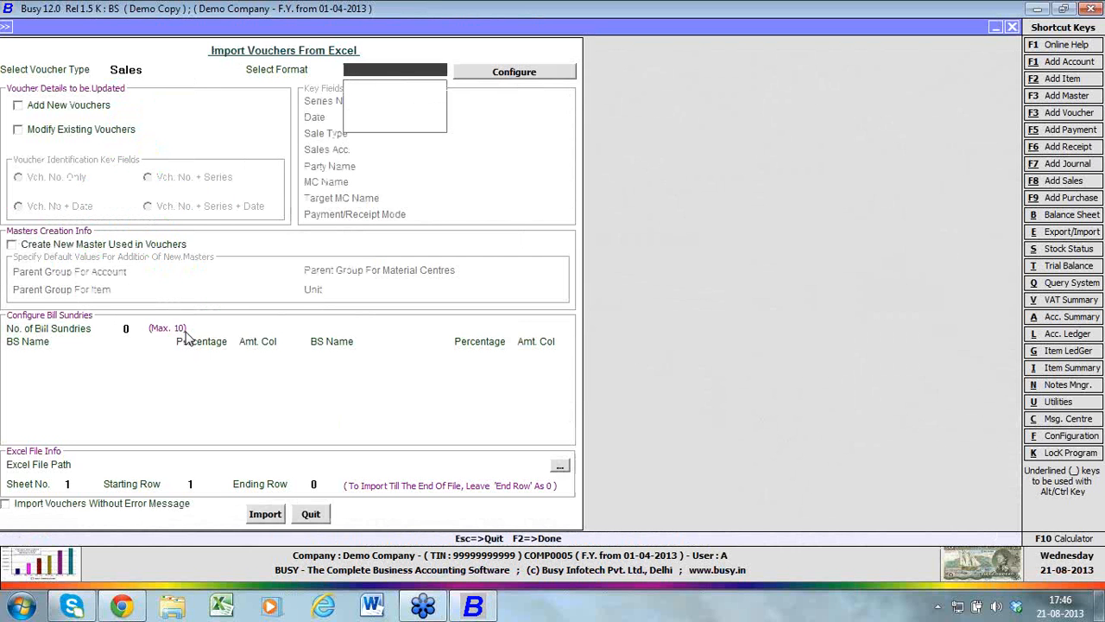
pyautogui.press('Escape')
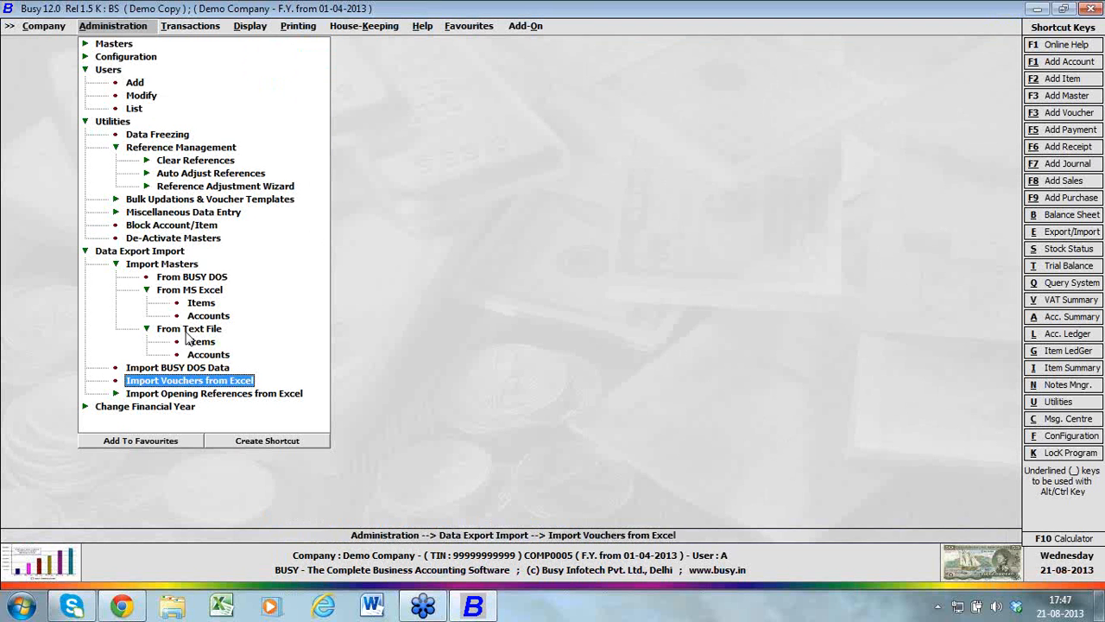
# Check the options for importing opening references from Excel, and collapse the expanded Administration groups
pyautogui.press('Down')
pyautogui.press('Return')
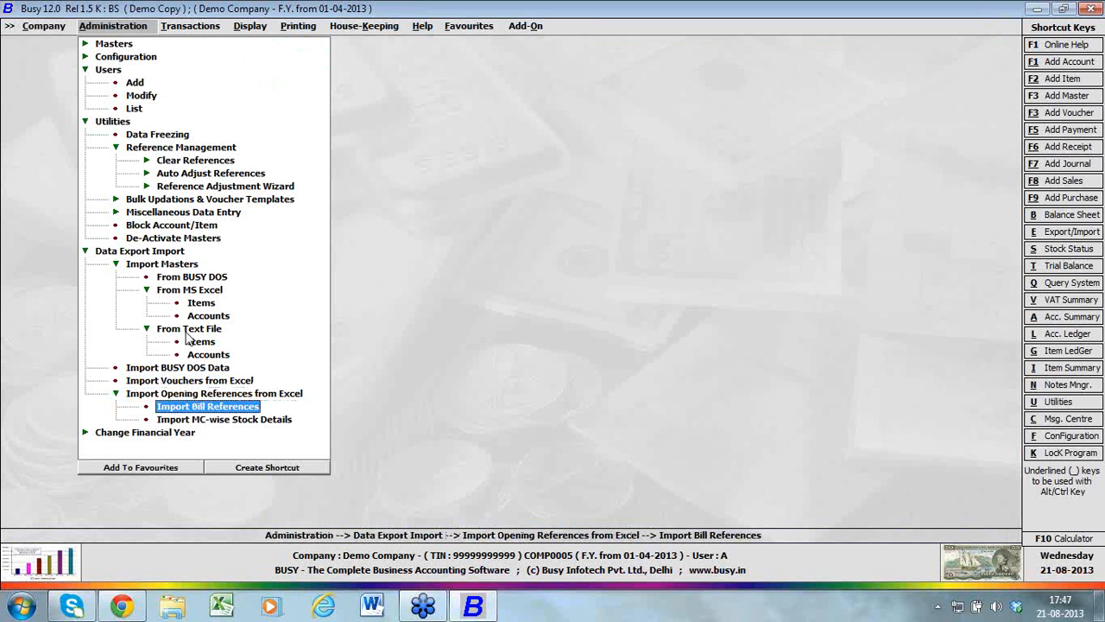
pyautogui.press('Escape')
pyautogui.press('Escape')
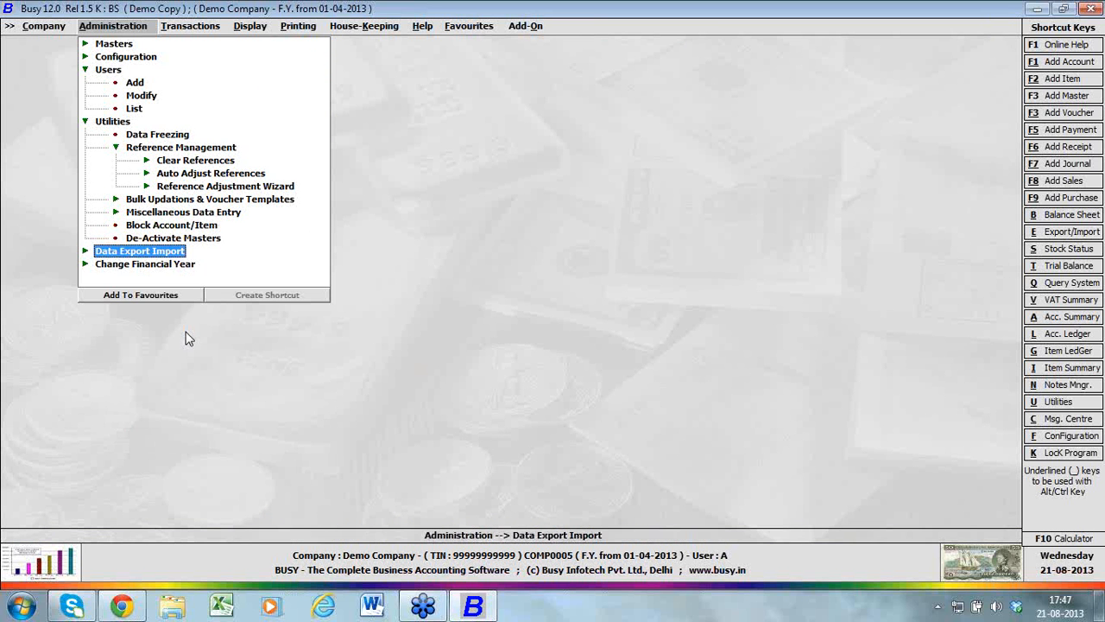
pyautogui.press('Escape')
pyautogui.press('Up')
pyautogui.press('Up')
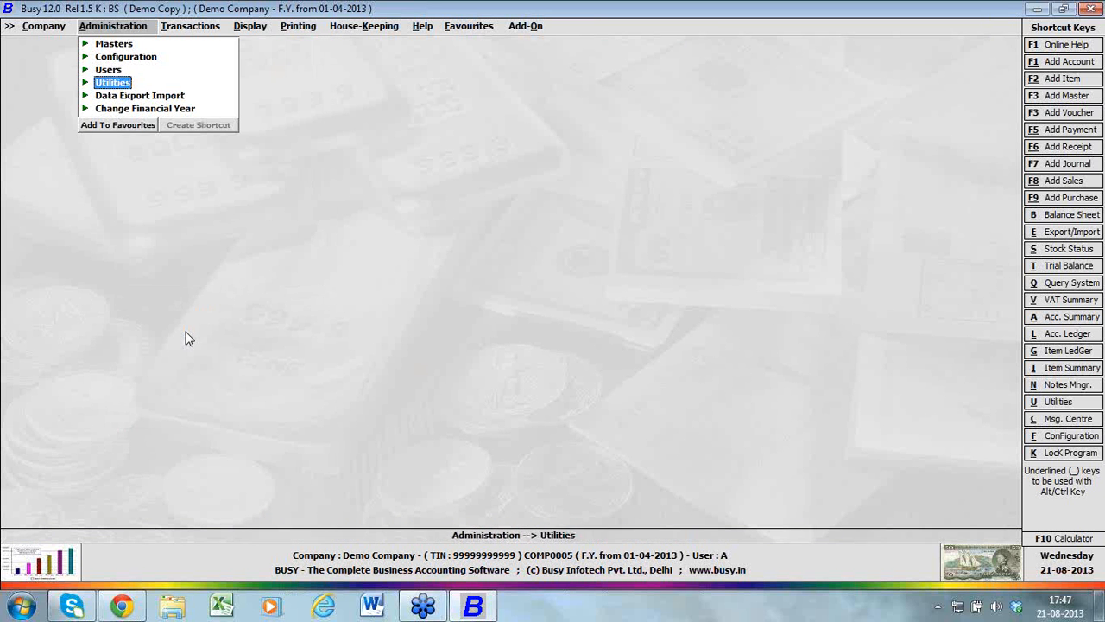
# Examine the available transaction types, from Sales and Purchase through the stock vouchers and forms to VAT Journal
pyautogui.hotkey('alt', 't')
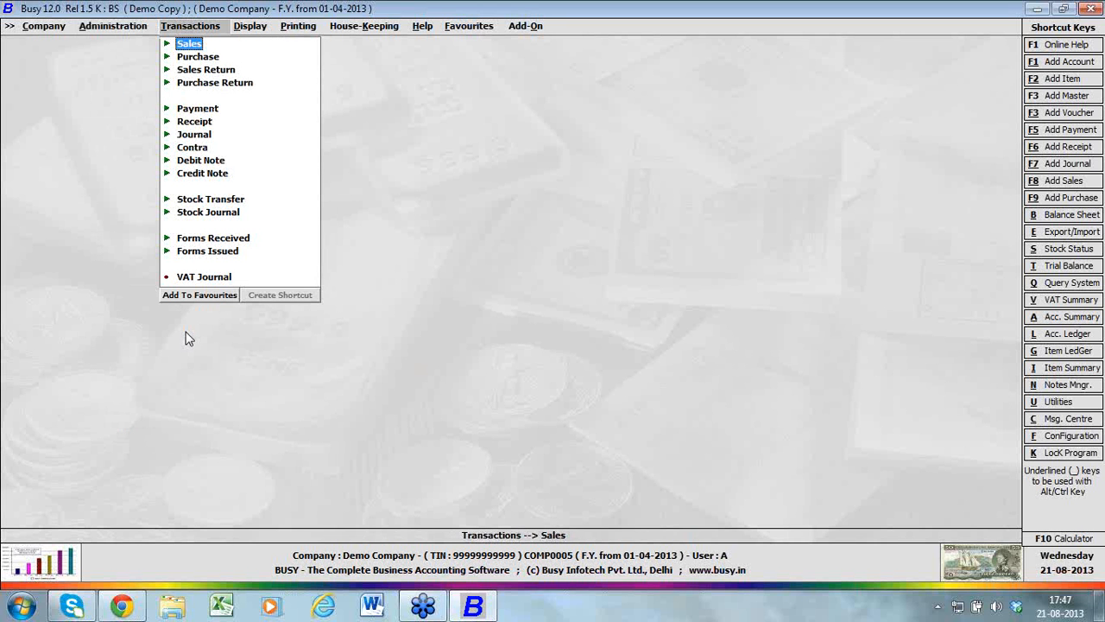
pyautogui.press('Down')
pyautogui.press('Down')
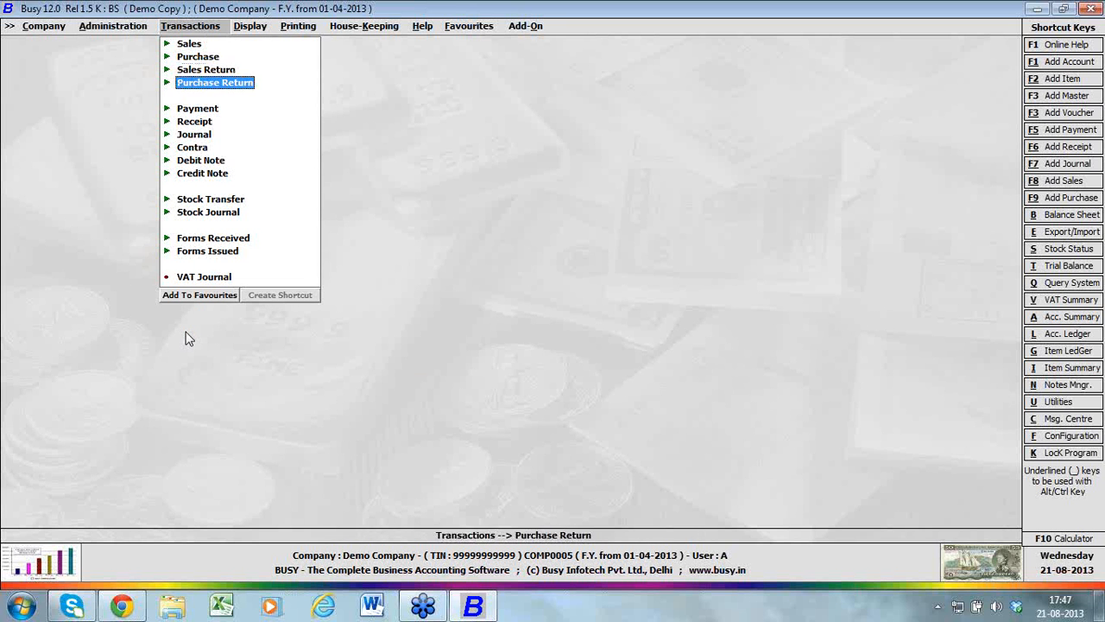
pyautogui.press('Up')
pyautogui.press('Up')
pyautogui.press('Up')
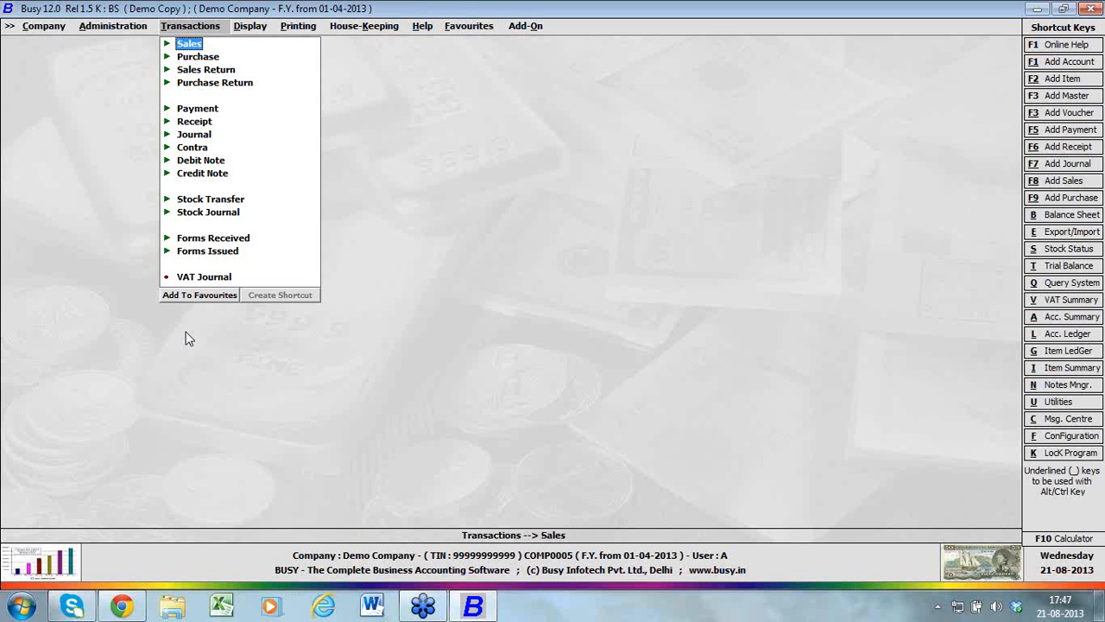
pyautogui.press('Down')
pyautogui.press('Down')
pyautogui.press('Down')
pyautogui.press('Down')
pyautogui.press('Down')
pyautogui.press('Down')
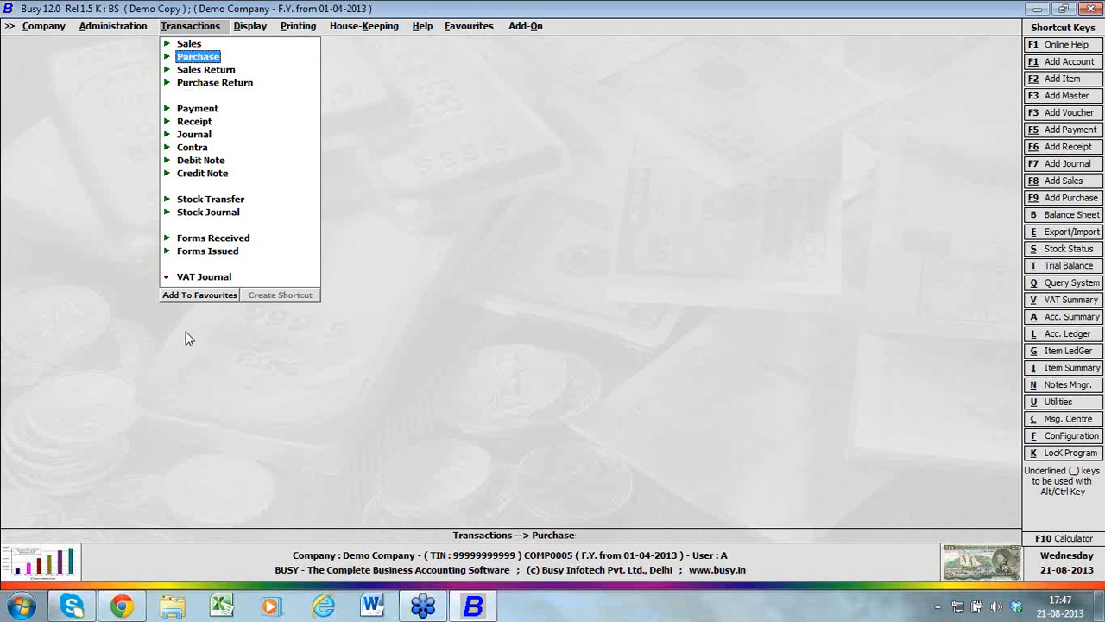
pyautogui.press('Down')
pyautogui.press('Down')
pyautogui.press('Down')
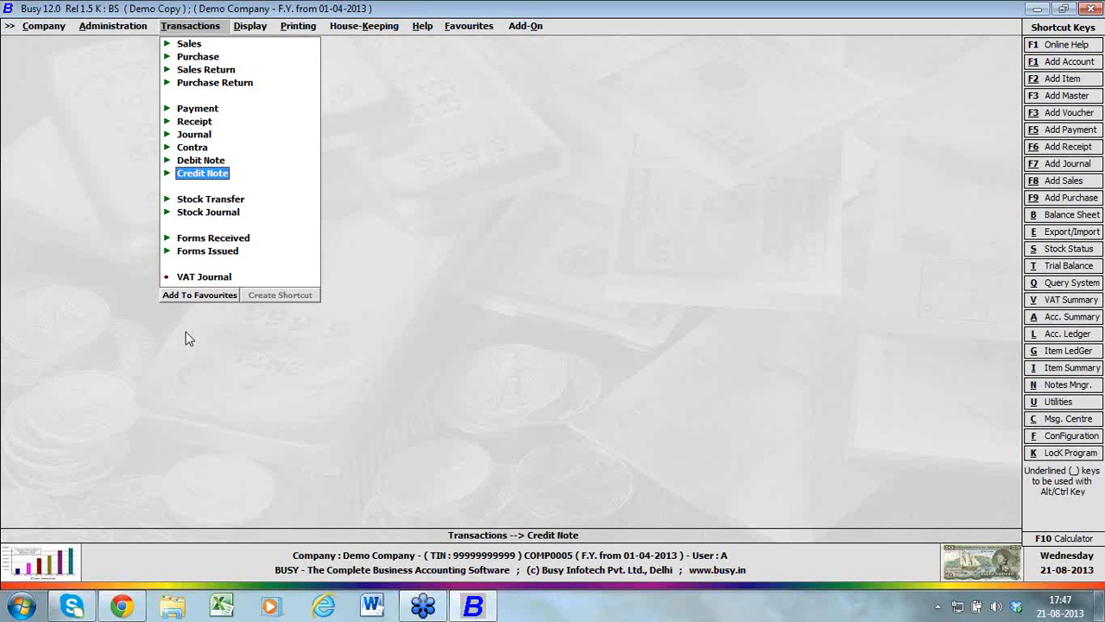
pyautogui.press('Down')
pyautogui.press('Down')
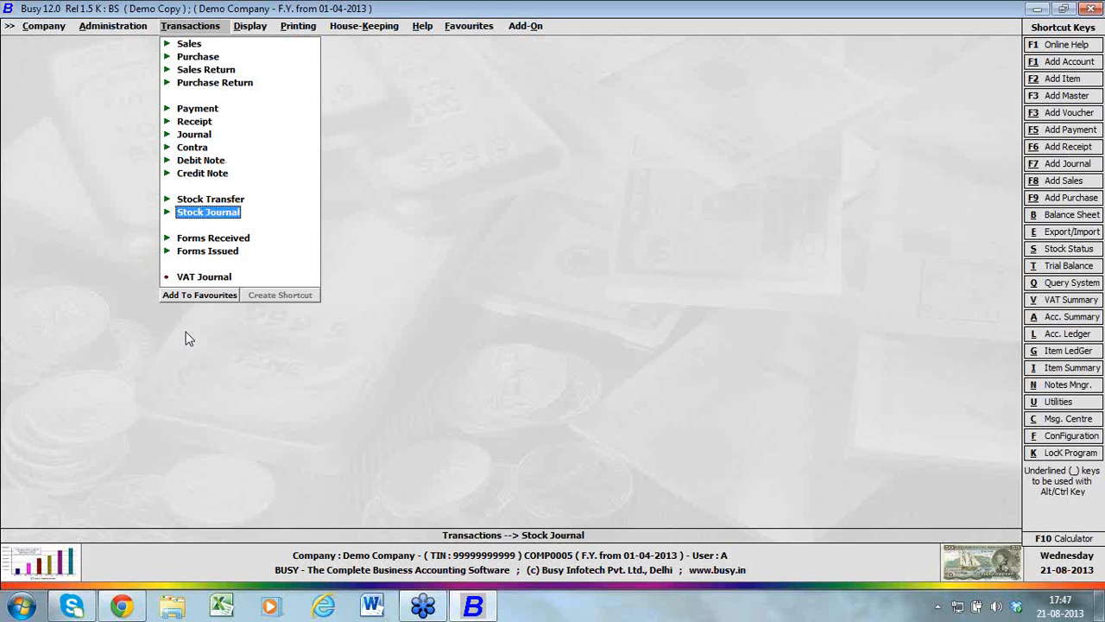
pyautogui.press('Down')
pyautogui.press('Down')
pyautogui.press('Down')
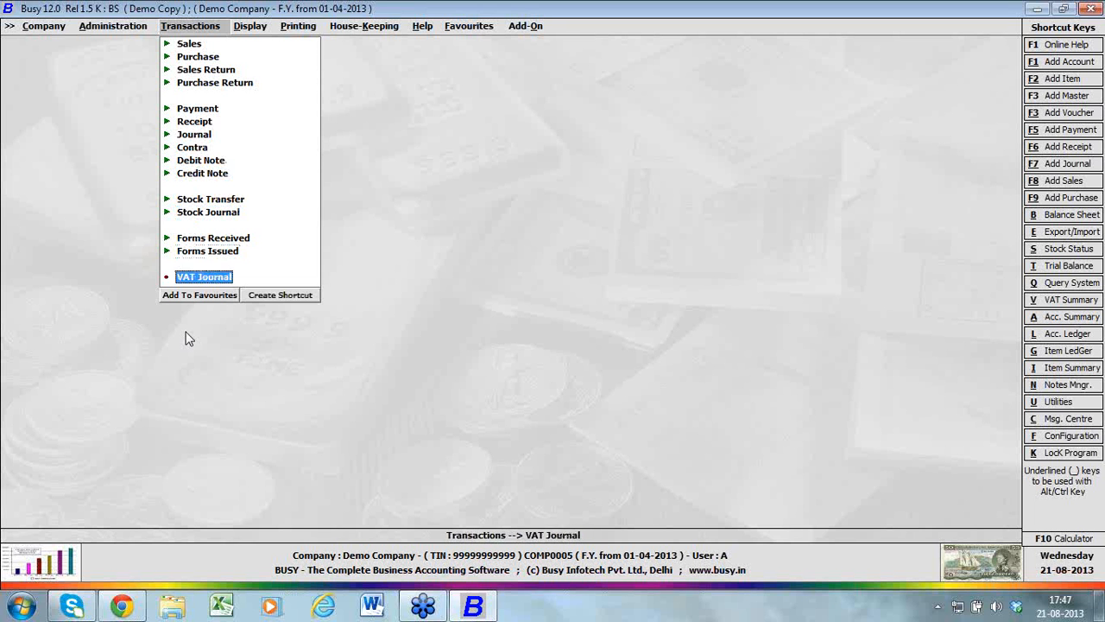
pyautogui.press('Up')
pyautogui.press('Up')
pyautogui.press('Up')
pyautogui.press('Up')
pyautogui.press('Up')
pyautogui.press('Up')
pyautogui.press('Up')
pyautogui.press('Up')
pyautogui.press('Up')
pyautogui.press('Up')
pyautogui.press('Up')
pyautogui.press('Up')
pyautogui.press('Up')
pyautogui.press('Up')
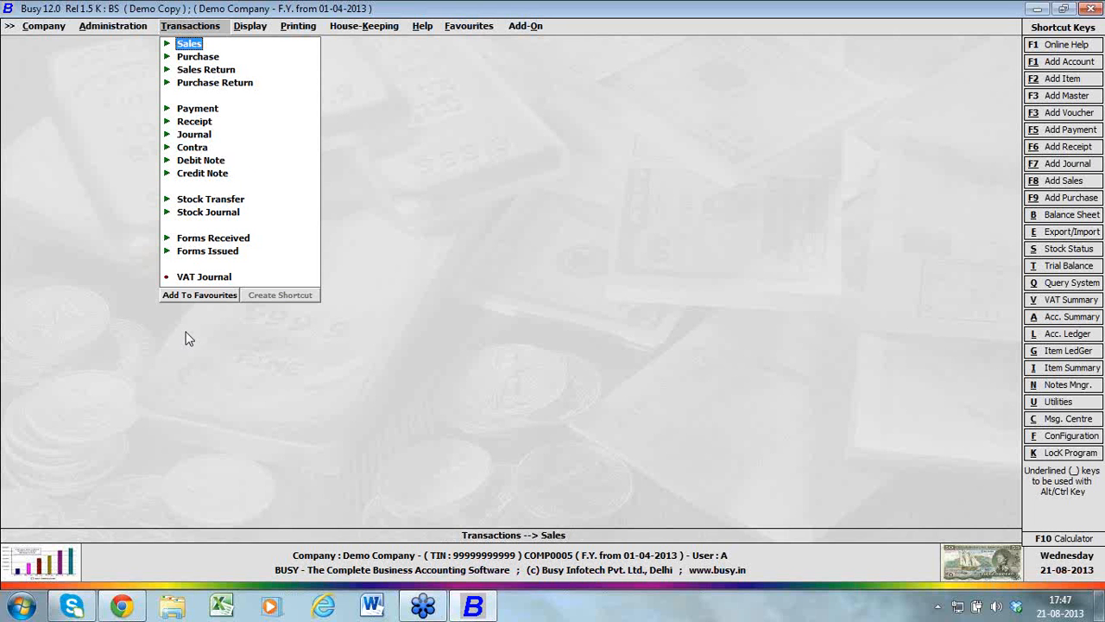
# Start a new sales voucher in the Main series, dated 01-04-2013, with voucher number 1
pyautogui.press('Return')
pyautogui.press('Return')
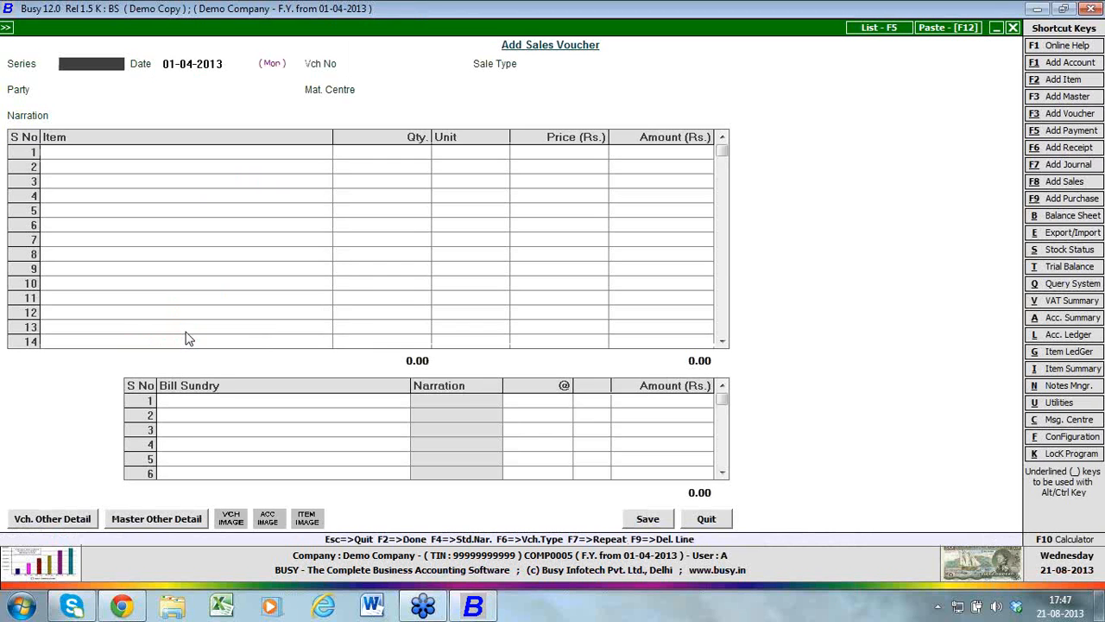
pyautogui.press('Return')
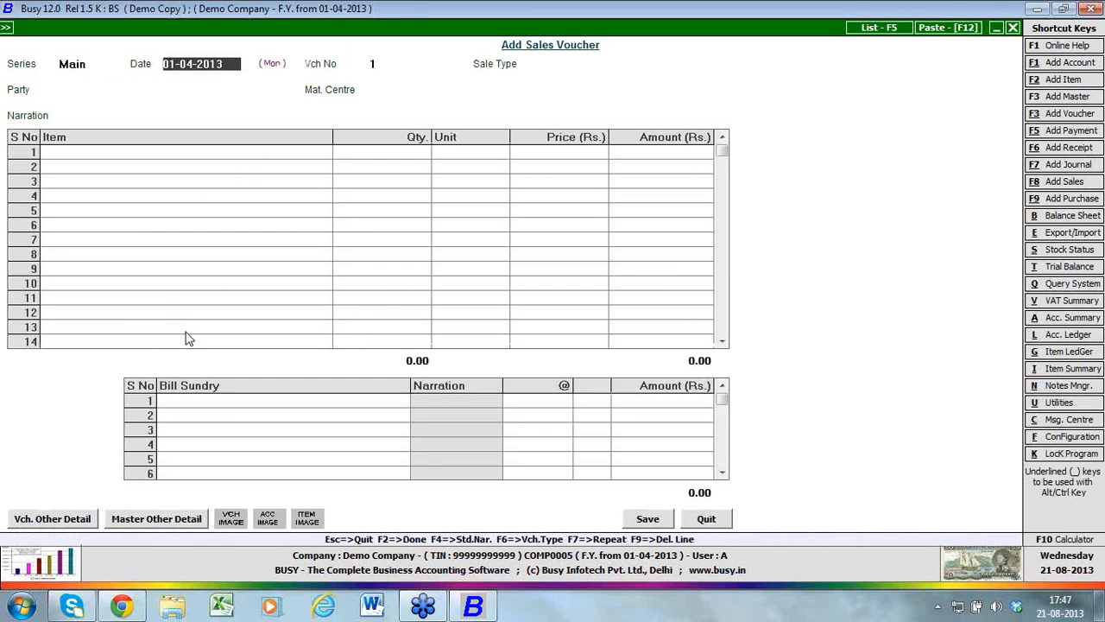
pyautogui.press('Return')
pyautogui.press('Return')
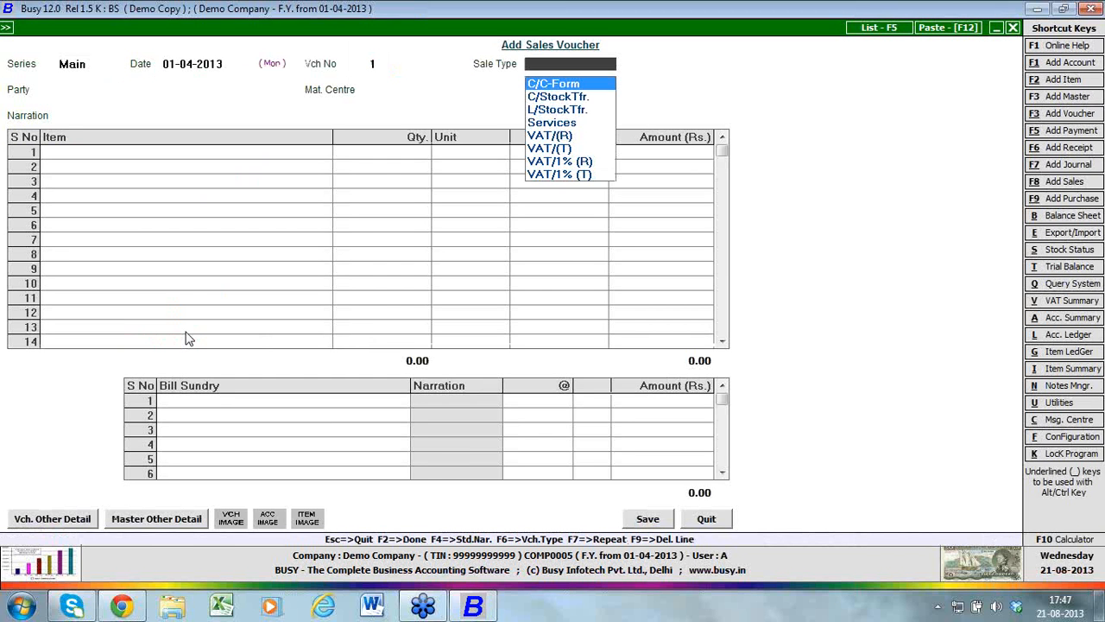
# Look through the available sale types and set the voucher's sale type to C/C-Form
pyautogui.press('Down')
pyautogui.press('Down')
pyautogui.press('Down')
pyautogui.press('Down')
pyautogui.press('Down')
pyautogui.press('Down')
pyautogui.press('Down')
pyautogui.press('Down')
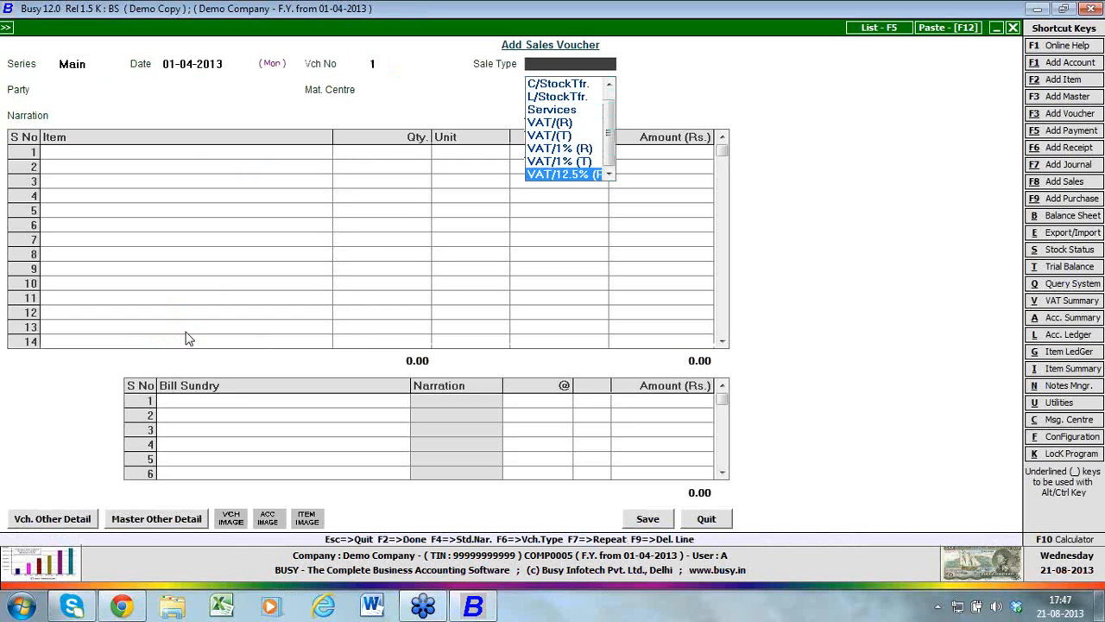
pyautogui.press('Up')
pyautogui.press('Up')
pyautogui.press('Up')
pyautogui.press('Up')
pyautogui.press('Up')
pyautogui.press('Up')
pyautogui.press('Up')
pyautogui.press('Up')
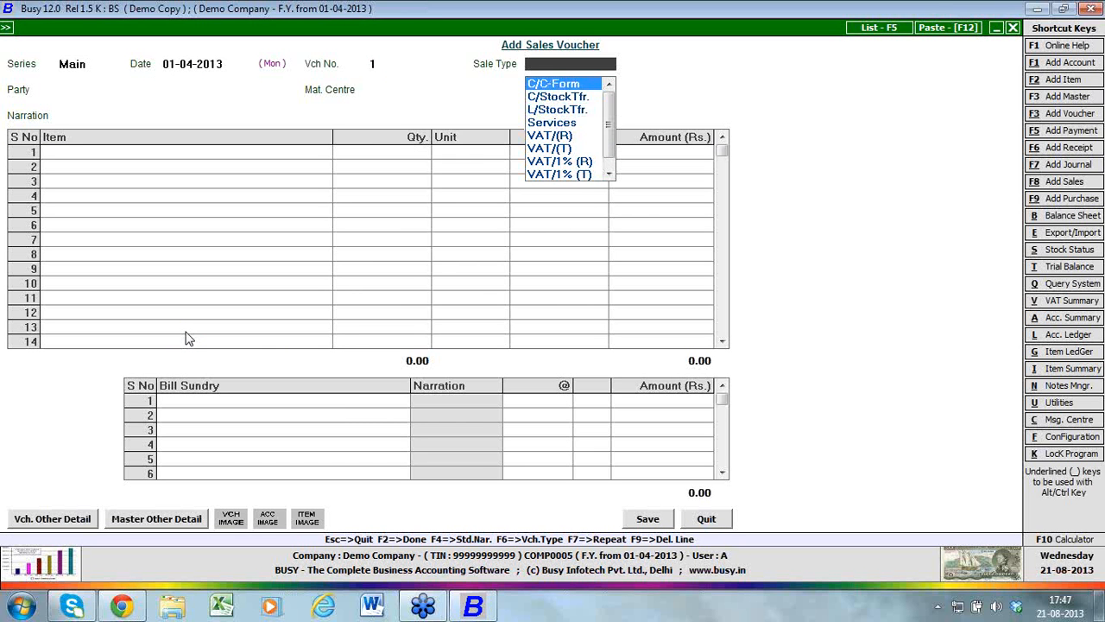
pyautogui.press('Return')
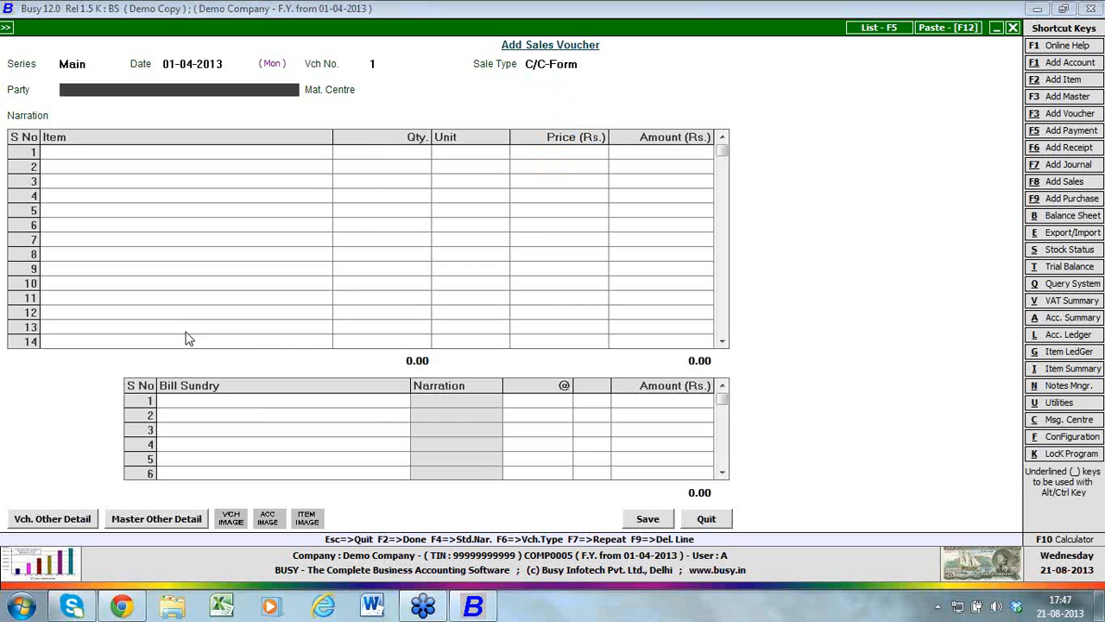
# Create a new account master named Party A from the voucher's party field and assign it to the Sundry Debtors group
pyautogui.hotkey('alt', 'F1')
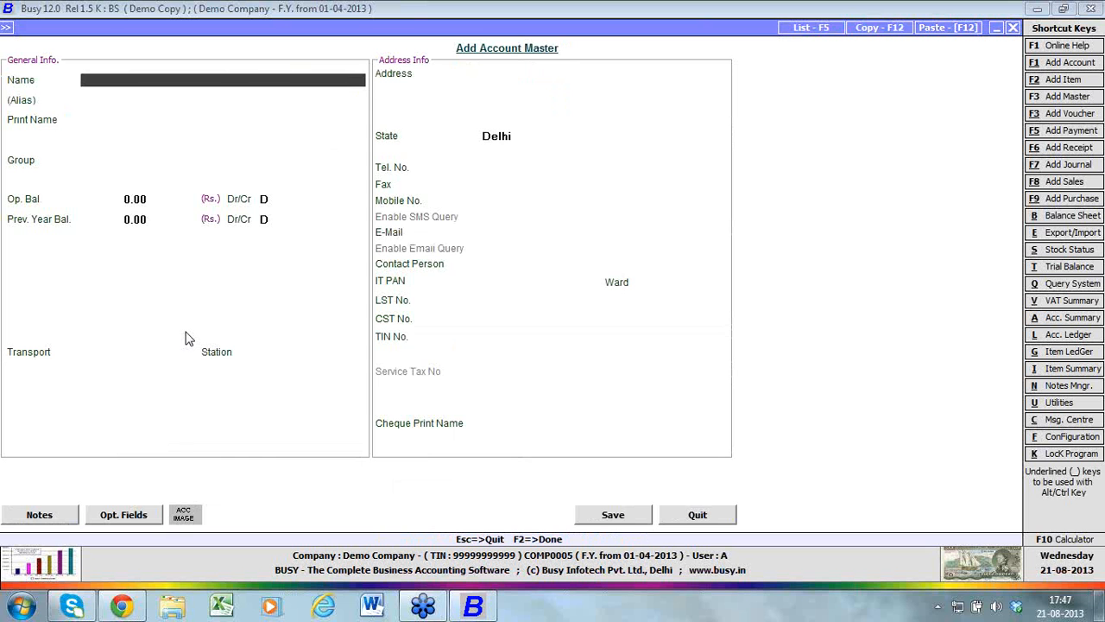
pyautogui.write('Party A')
pyautogui.press('Return')
pyautogui.press('Return')
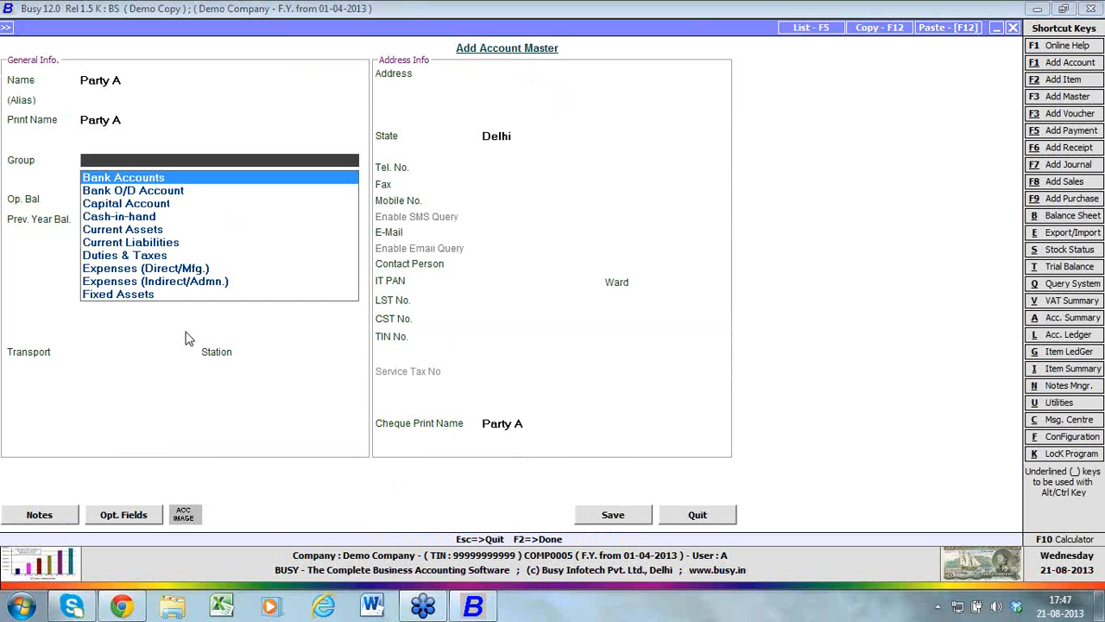
pyautogui.write('sun')
pyautogui.press('Down')
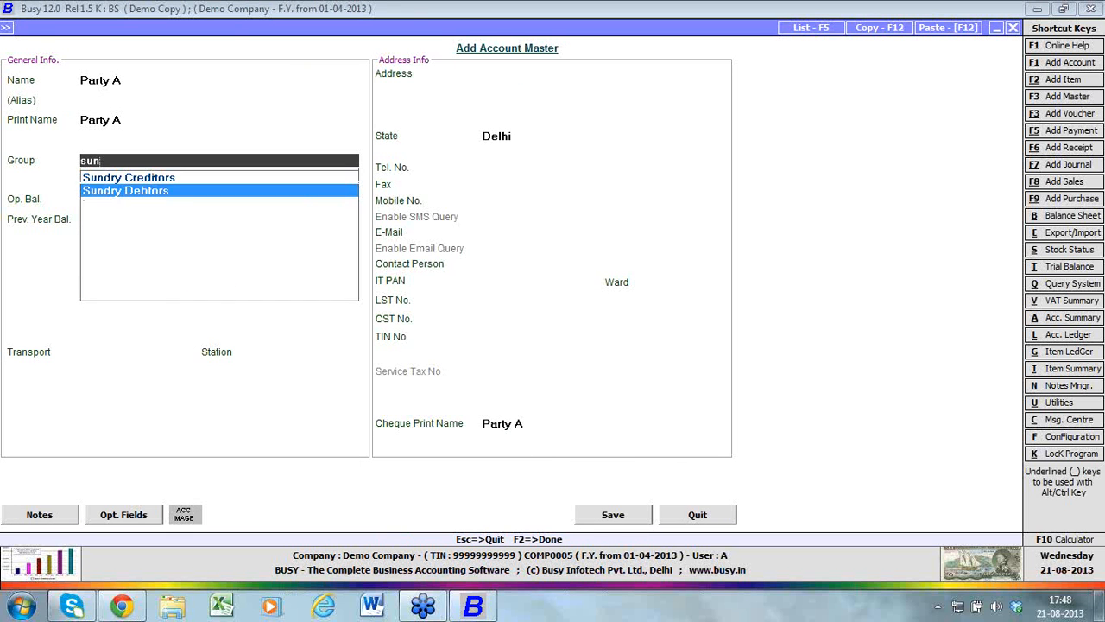
pyautogui.press('Return')
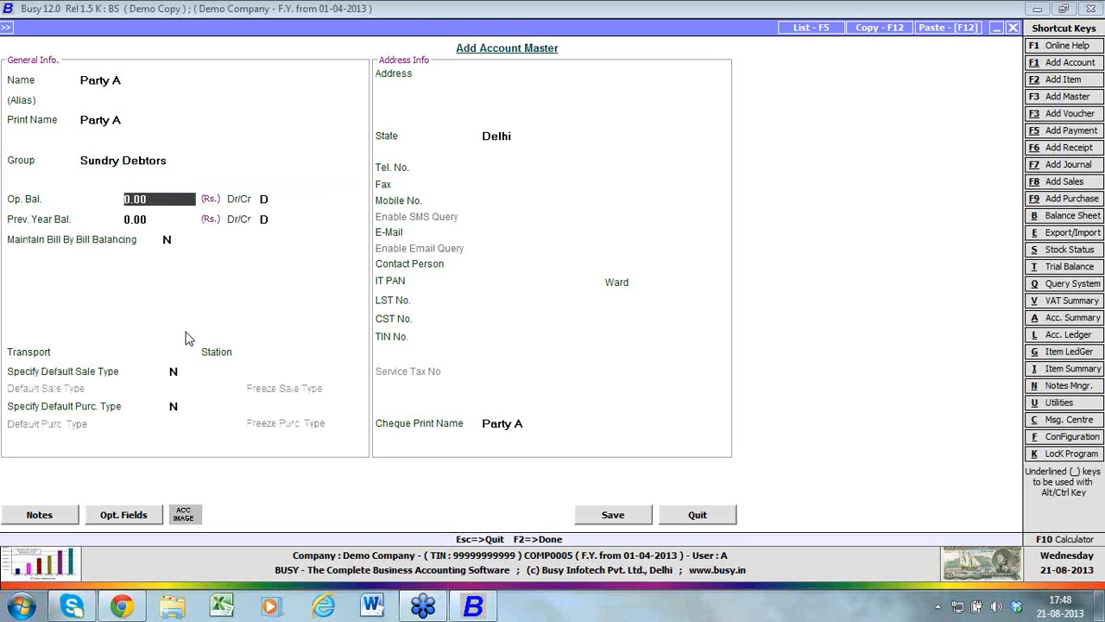
# Leave Party A's balances, transport, station and remaining fields at their defaults, and save the account master
pyautogui.press('Return')
pyautogui.press('Return')
pyautogui.press('Return')
pyautogui.press('Return')
pyautogui.press('Return')
pyautogui.press('Return')
pyautogui.press('Return')
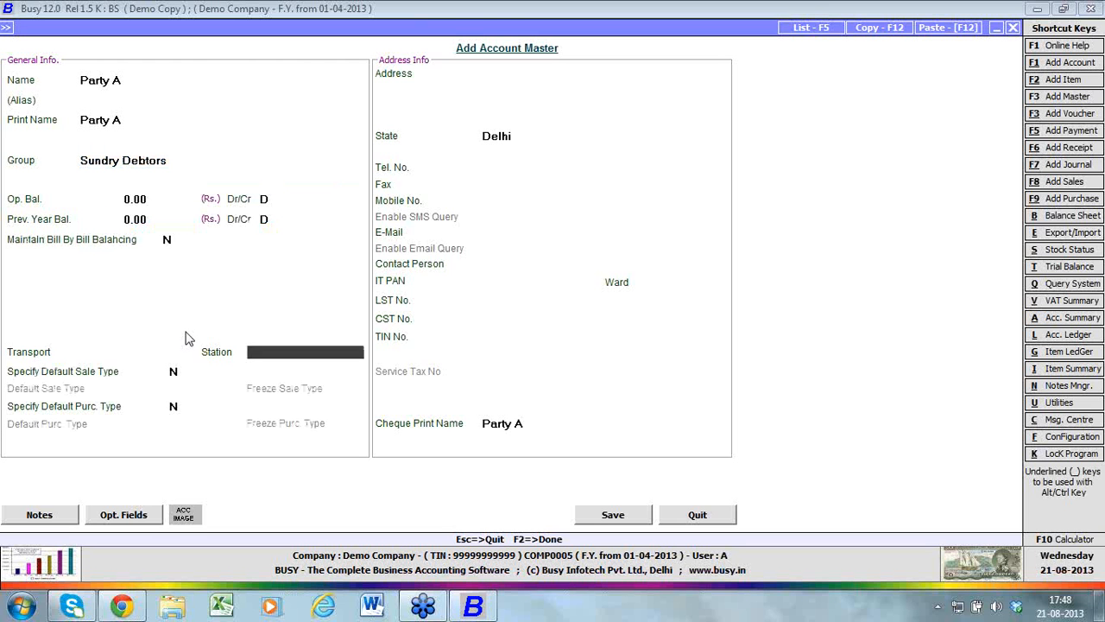
pyautogui.press('Return')
pyautogui.press('Return')
pyautogui.press('Return')
pyautogui.press('Return')
pyautogui.press('F2')
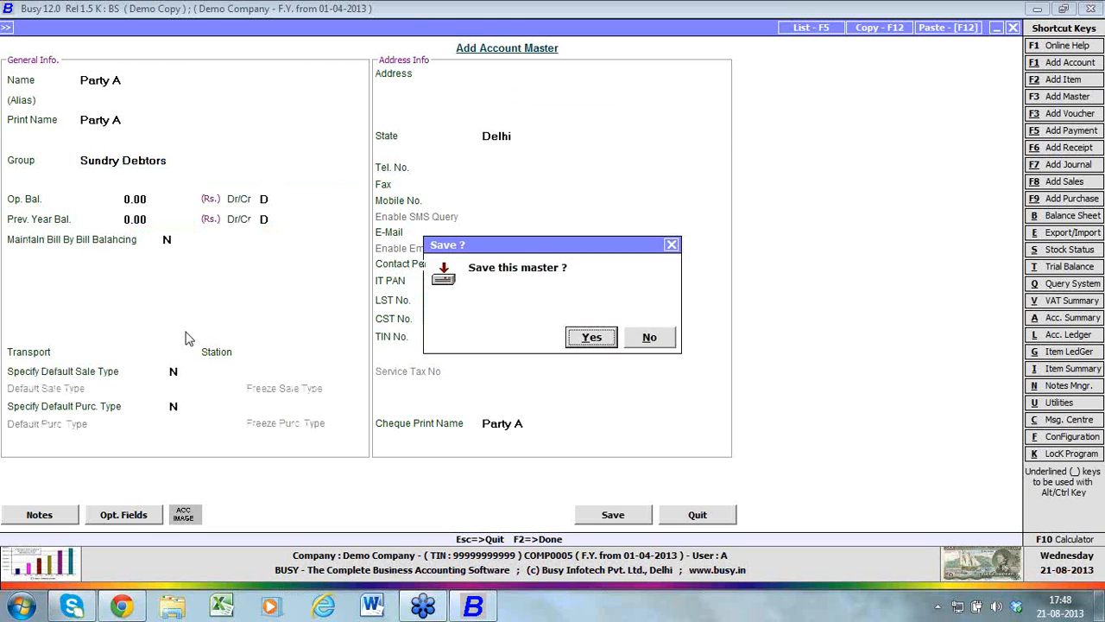
pyautogui.press('Return')
# Accept Party A and the Main Store material centre in the voucher, leaving the narration and transport details blank
pyautogui.press('Return')
pyautogui.press('Return')
pyautogui.press('Return')
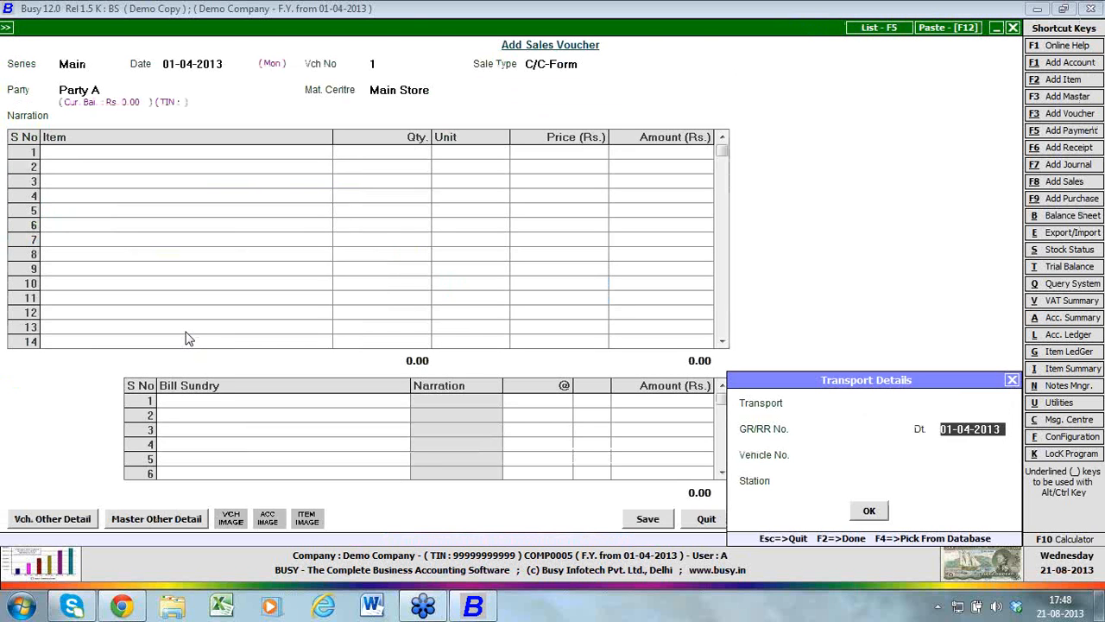
pyautogui.press('Return')
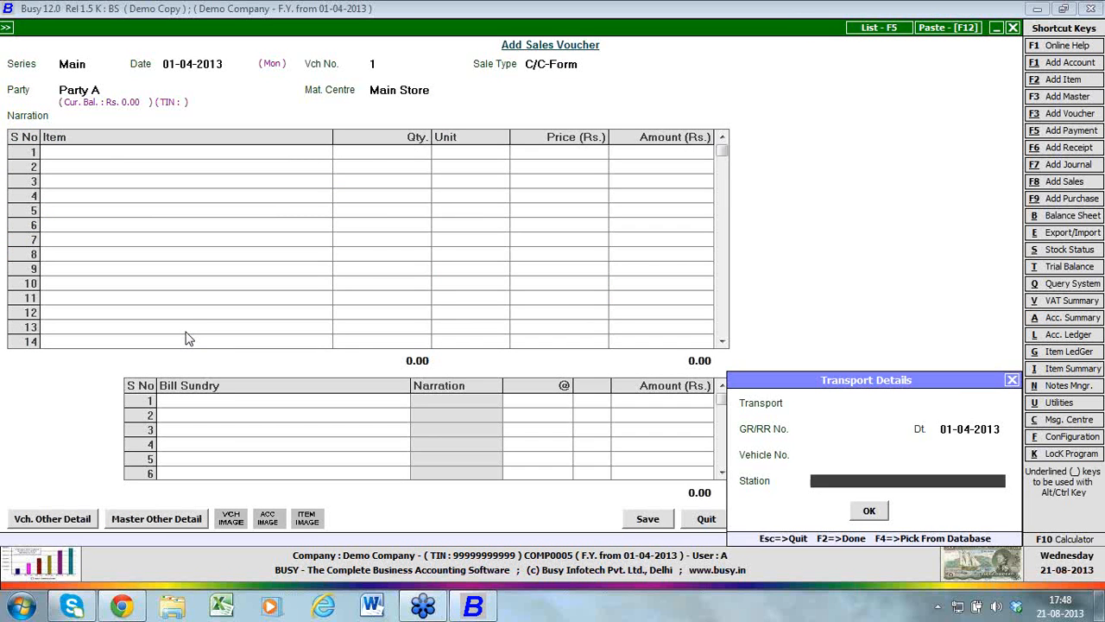
pyautogui.press('Return')
pyautogui.press('Return')
# Create a new item master named Item A in the General group with Pcs. as its unit
pyautogui.hotkey('alt', 'F2')
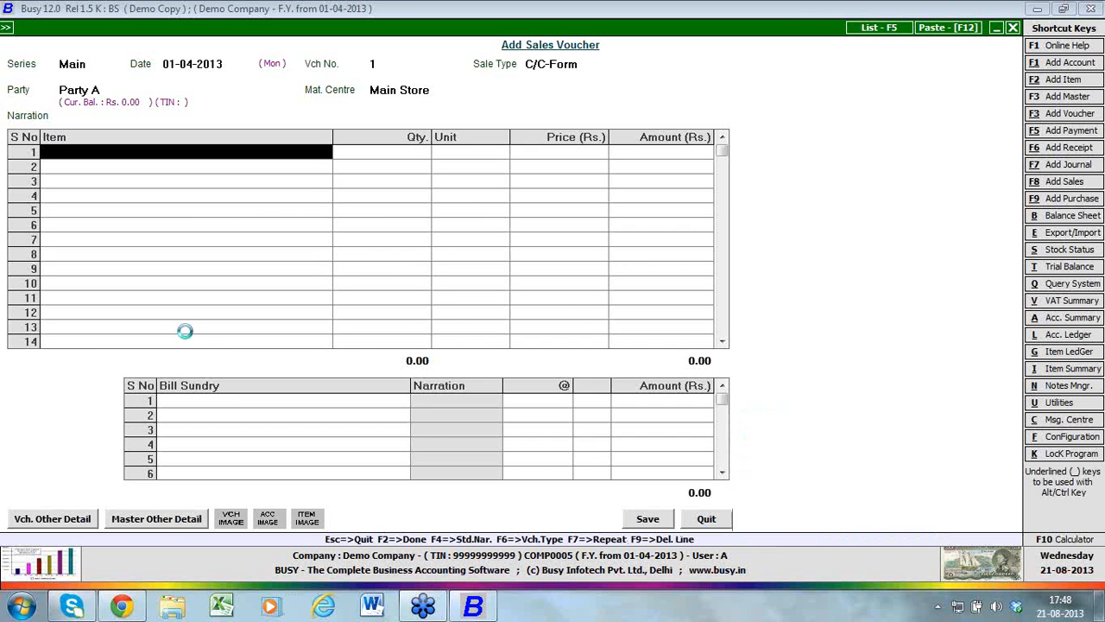
pyautogui.write('ite')
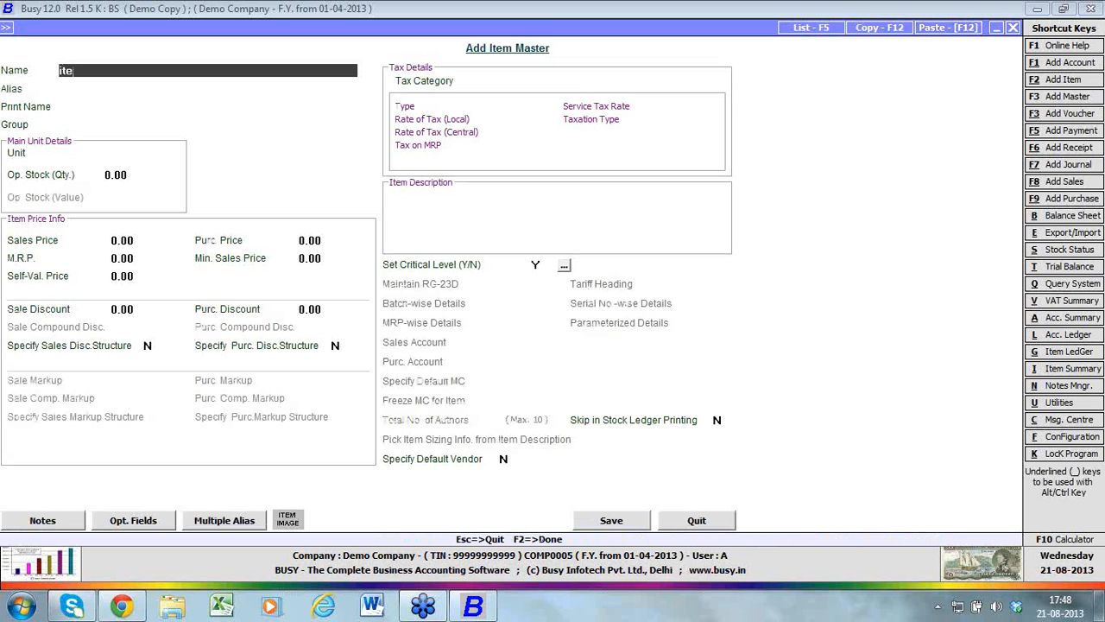
pyautogui.write('m A')
pyautogui.press('Return')
pyautogui.press('Return')
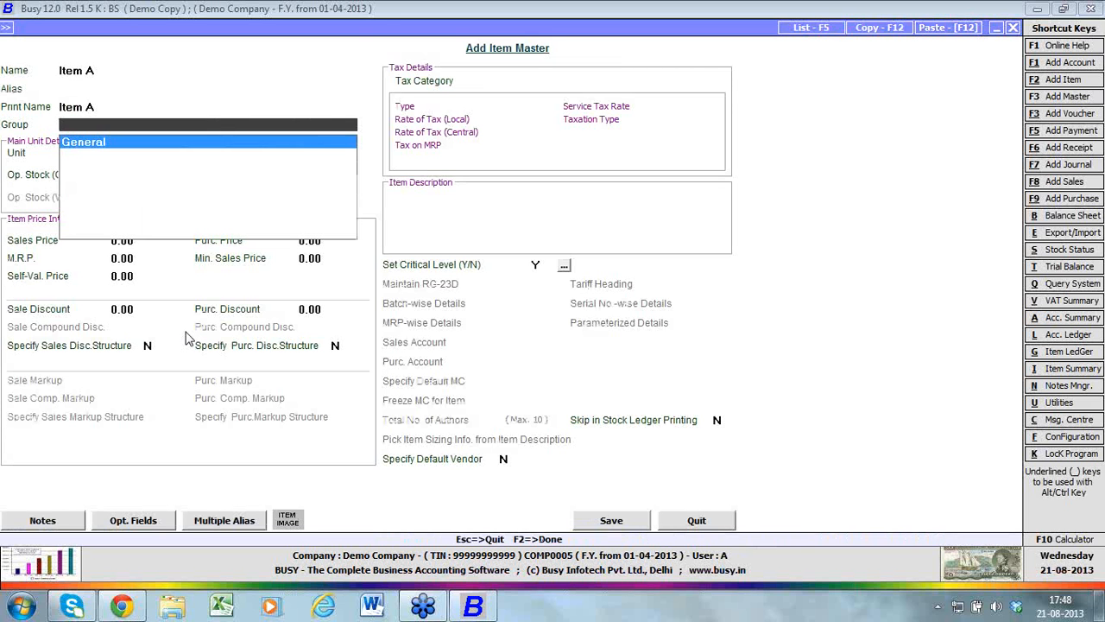
pyautogui.press('Return')
pyautogui.write('p')
# Set Item A's opening stock to a quantity of 10 and a value of 1,000
pyautogui.press('Return')
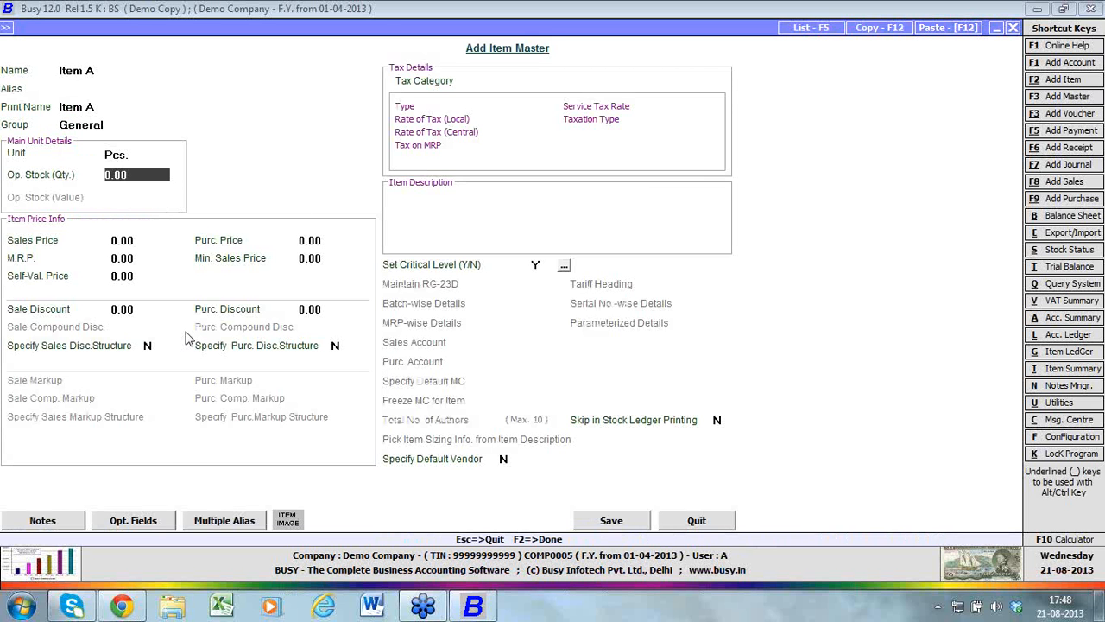
pyautogui.press('Return')
pyautogui.press('Up')
pyautogui.write('10')
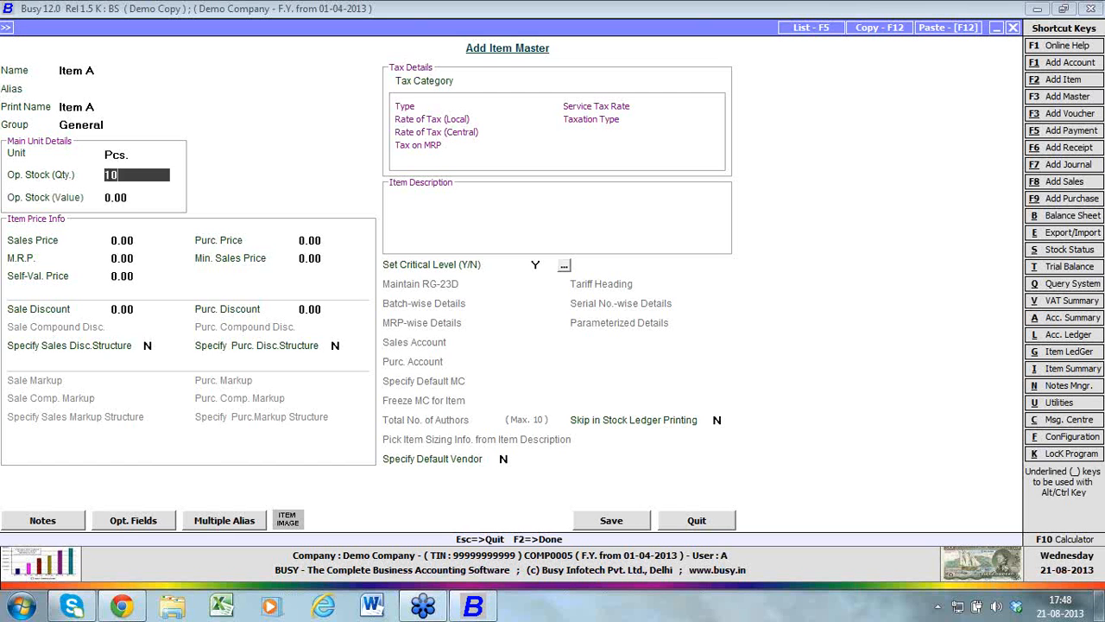
pyautogui.press('Return')
pyautogui.write('1,000')
pyautogui.press('Return')
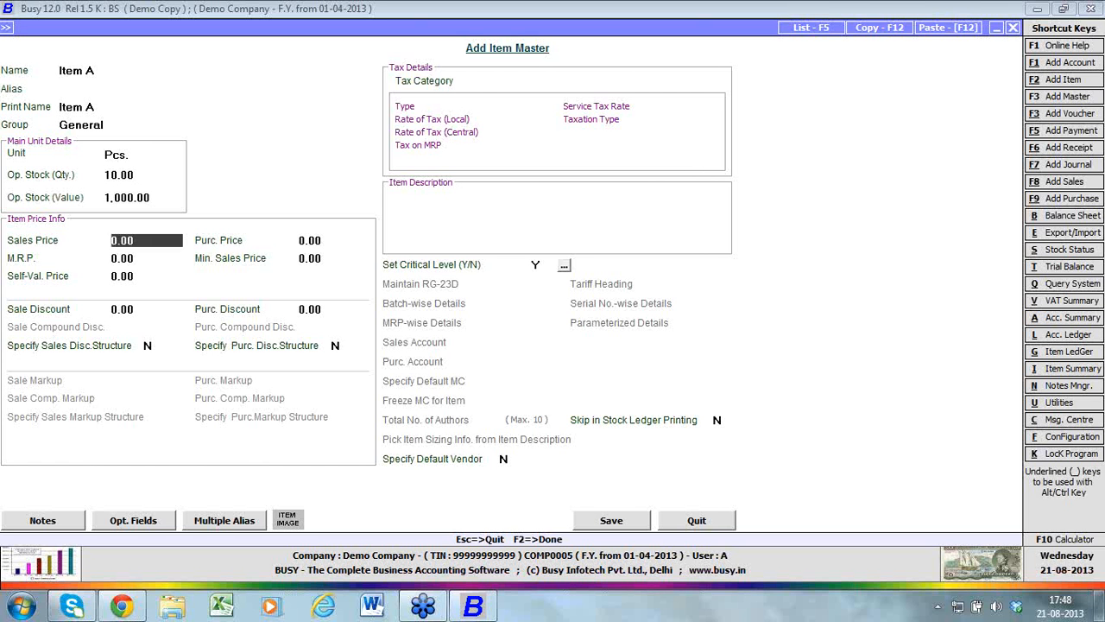
# Set Item A's sales price to 200 and its purchase price to 100
pyautogui.write('100')
pyautogui.press('BackSpace')
pyautogui.press('BackSpace')
pyautogui.press('BackSpace')
pyautogui.write('200')
pyautogui.press('Return')
pyautogui.write('1')
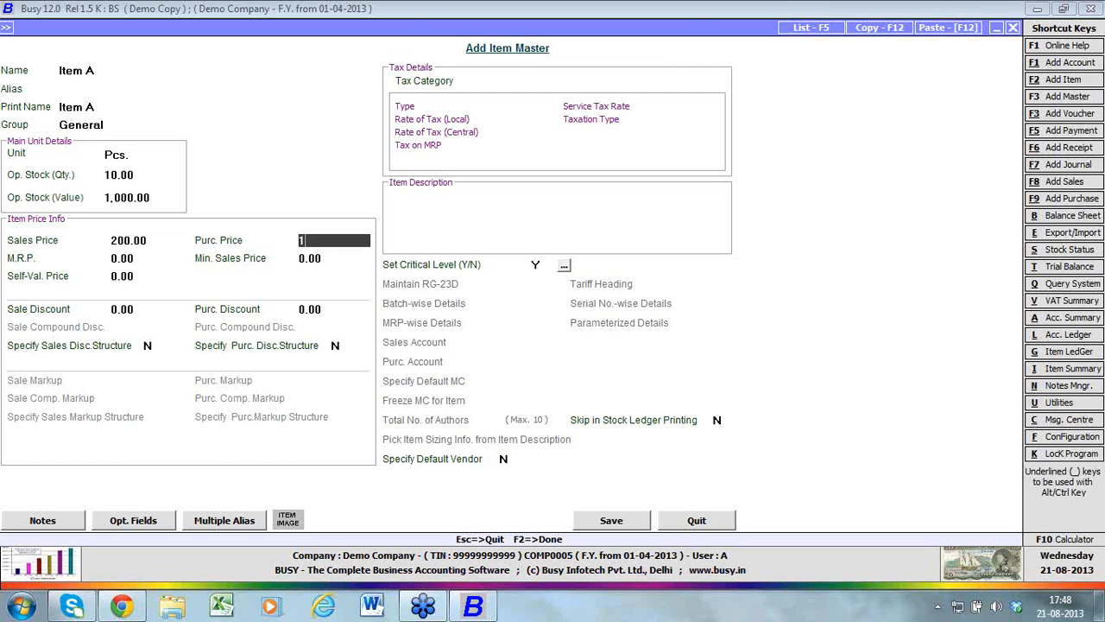
pyautogui.write('00')
pyautogui.press('Return')
# Leave Item A's remaining price and discount fields at their defaults, and set its tax category to 5%
pyautogui.press('Return')
pyautogui.press('Return')
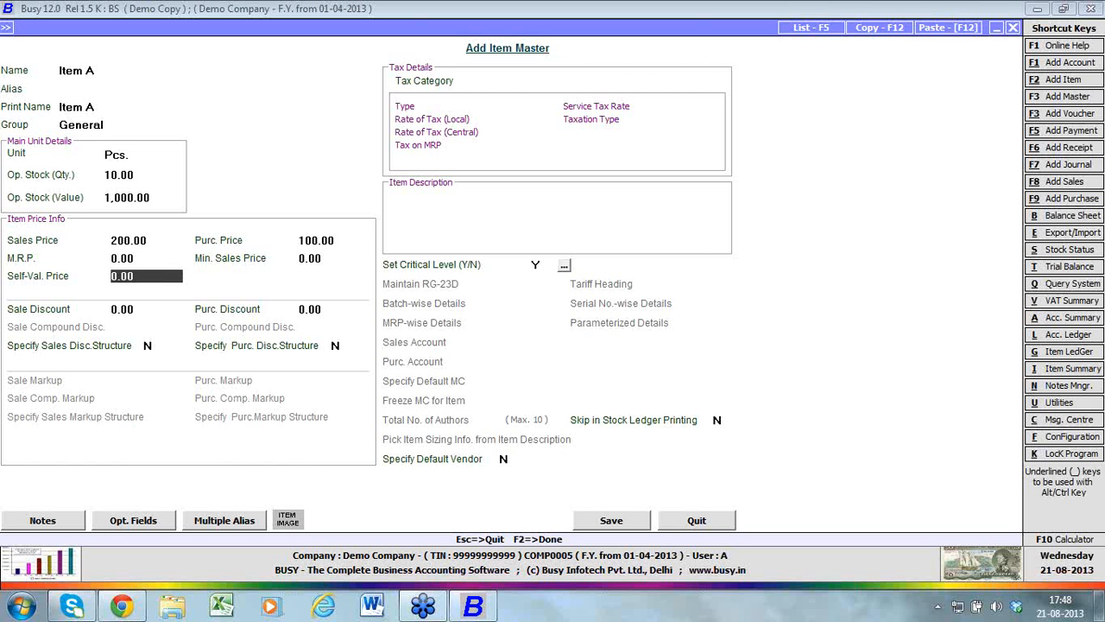
pyautogui.press('Return')
pyautogui.press('Return')
pyautogui.press('Return')
pyautogui.press('Return')
pyautogui.press('Return')
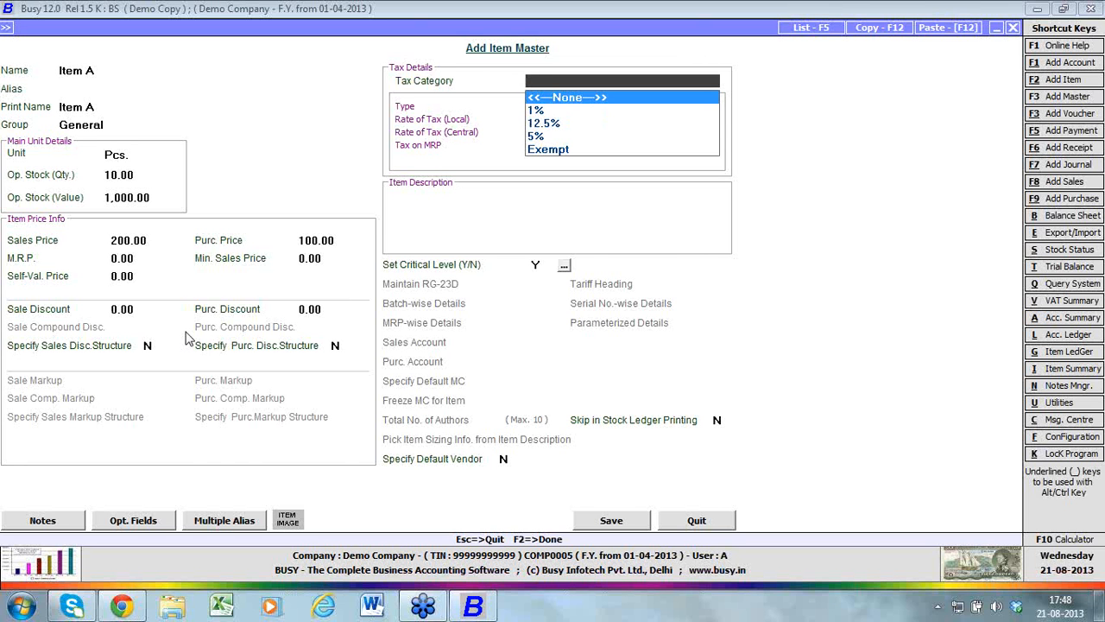
pyautogui.press('Down')
pyautogui.press('Down')
pyautogui.press('Down')
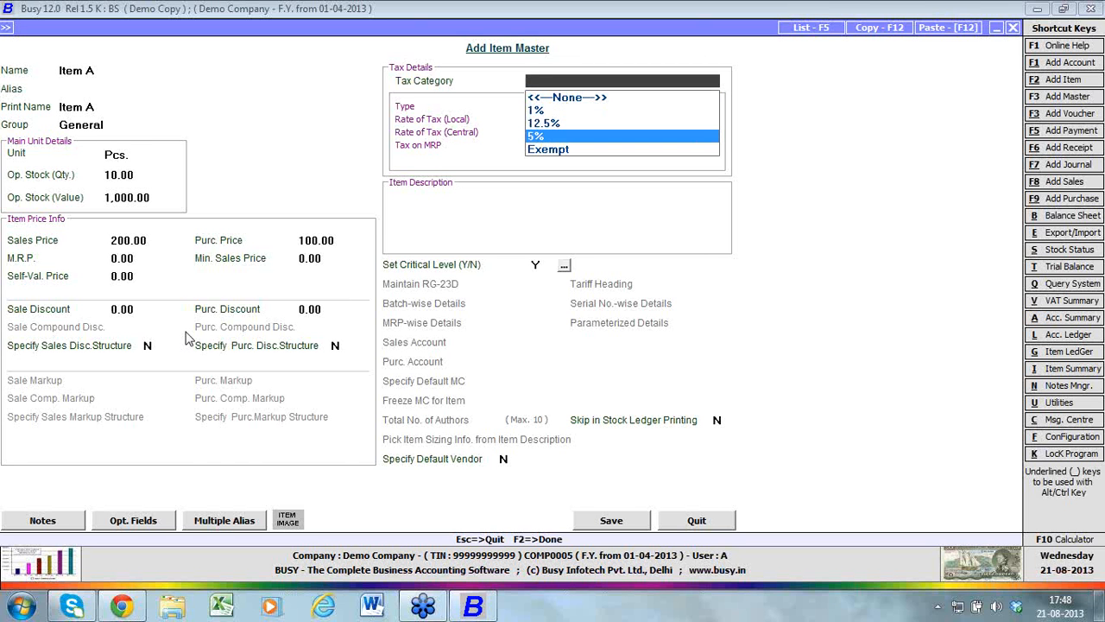
pyautogui.press('Return')
pyautogui.press('Return')
pyautogui.press('Return')
pyautogui.press('Return')
pyautogui.press('Return')
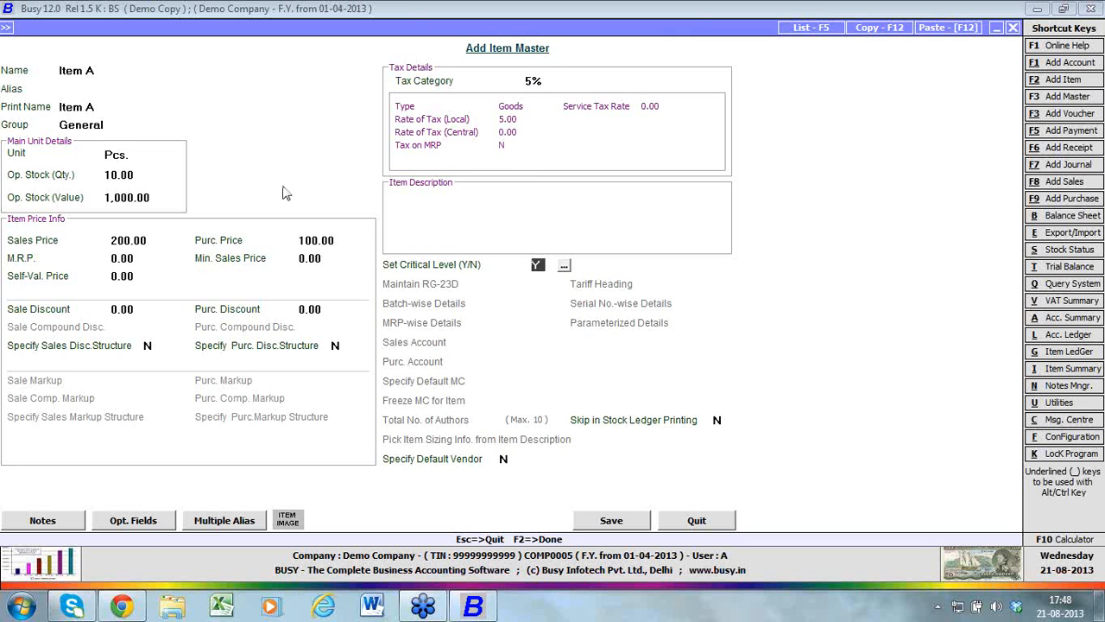
# Check Item A's critical level fields without entering any levels, and save the item master
pyautogui.click(563, 265)
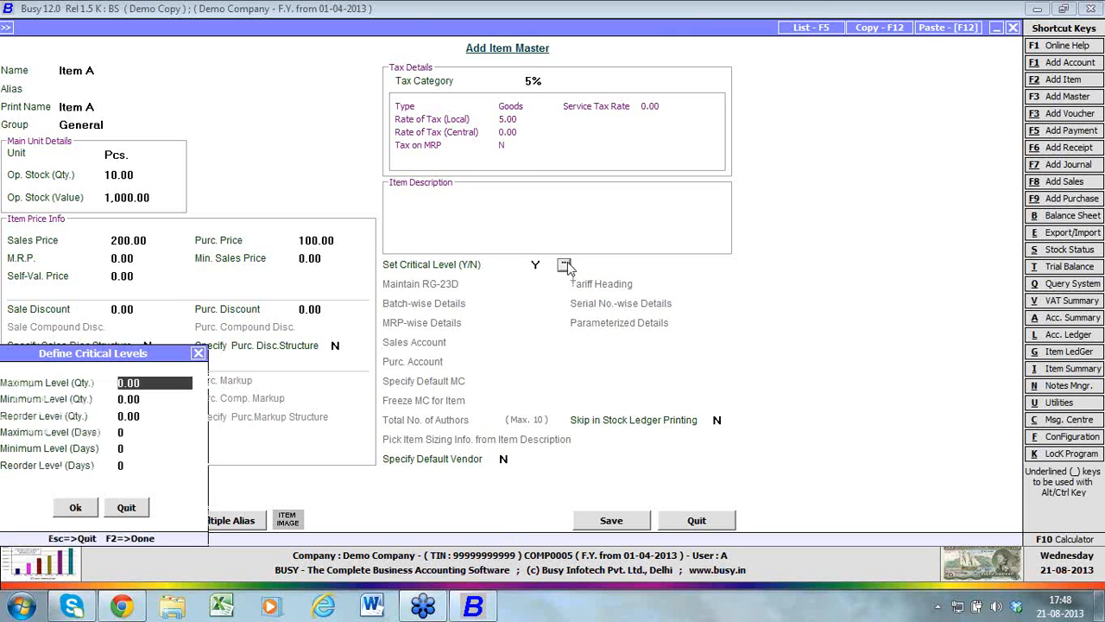
pyautogui.click(95, 508)
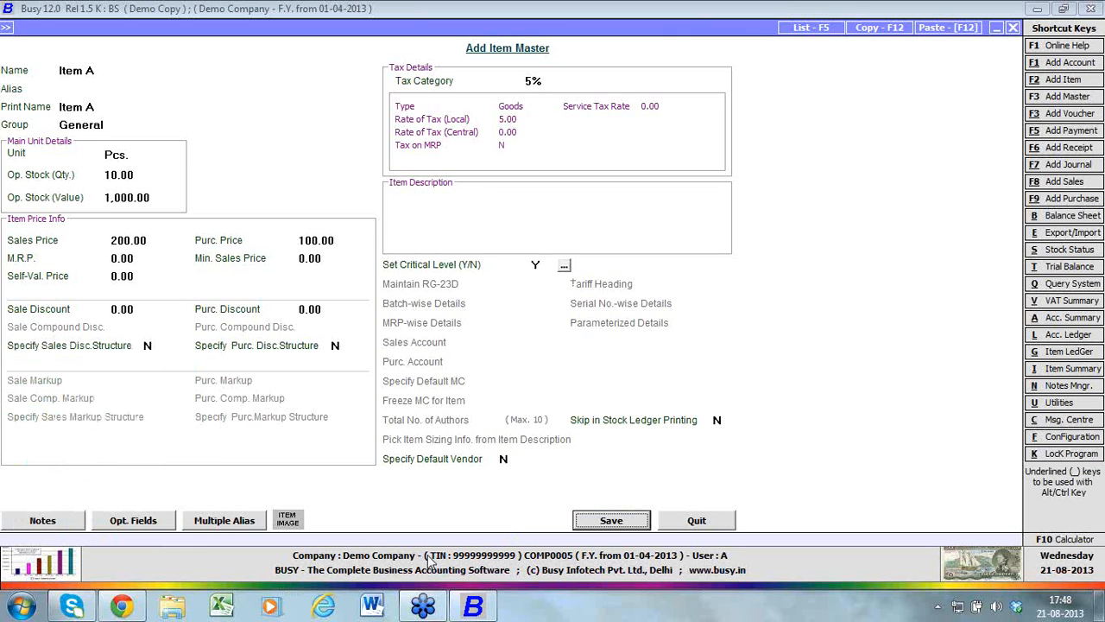
pyautogui.click(605, 527)
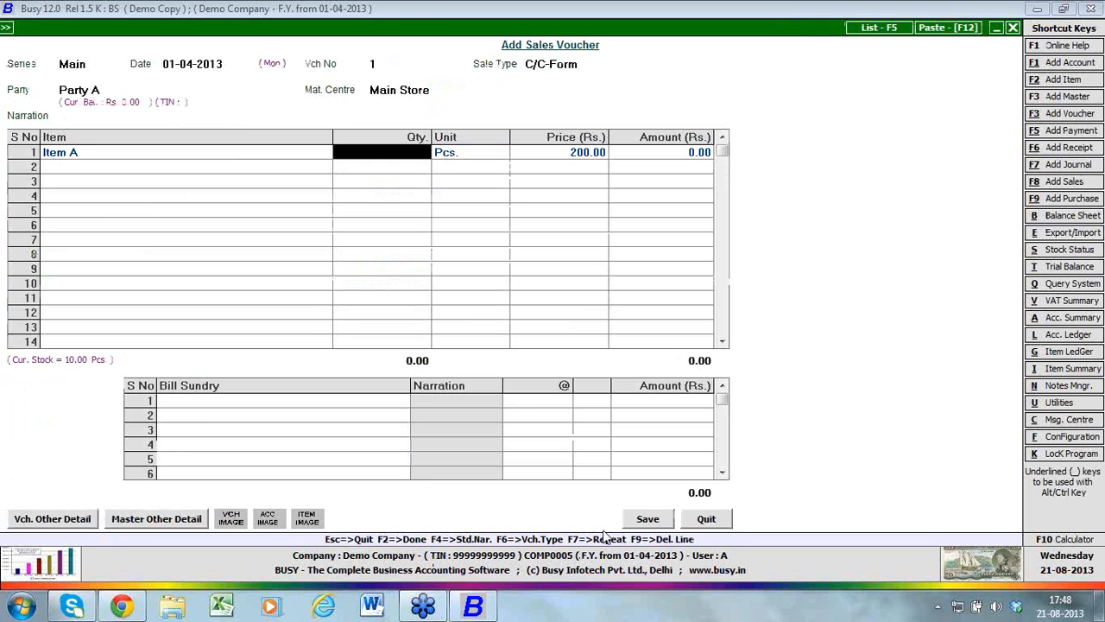
# Enter a quantity of 1 for Item A in the voucher, keep its price at 200, and finish the item entries
pyautogui.write('1')
pyautogui.press('Return')
pyautogui.press('Return')
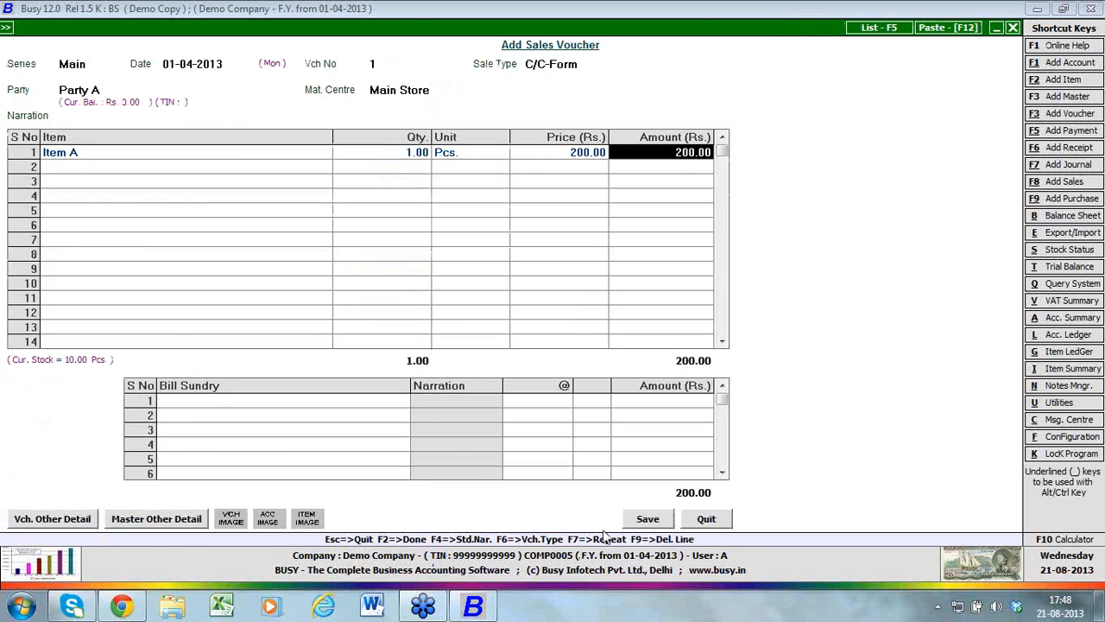
pyautogui.press('Return')
# Add the Central Sales Tax bill sundry to the voucher at 2%
pyautogui.write('c')
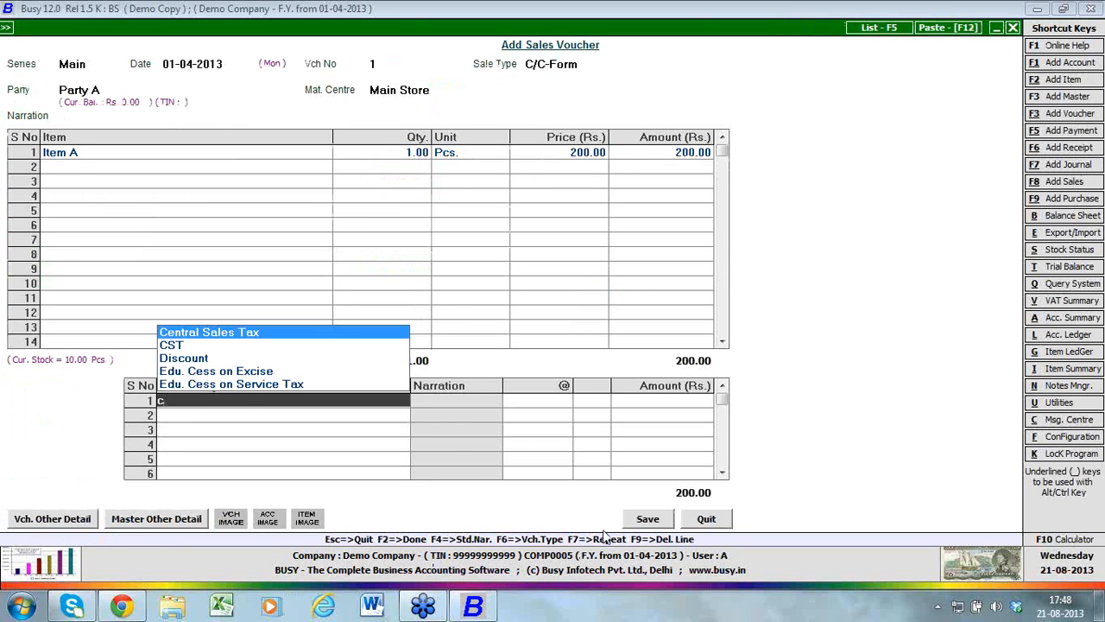
pyautogui.press('Return')
pyautogui.press('Return')
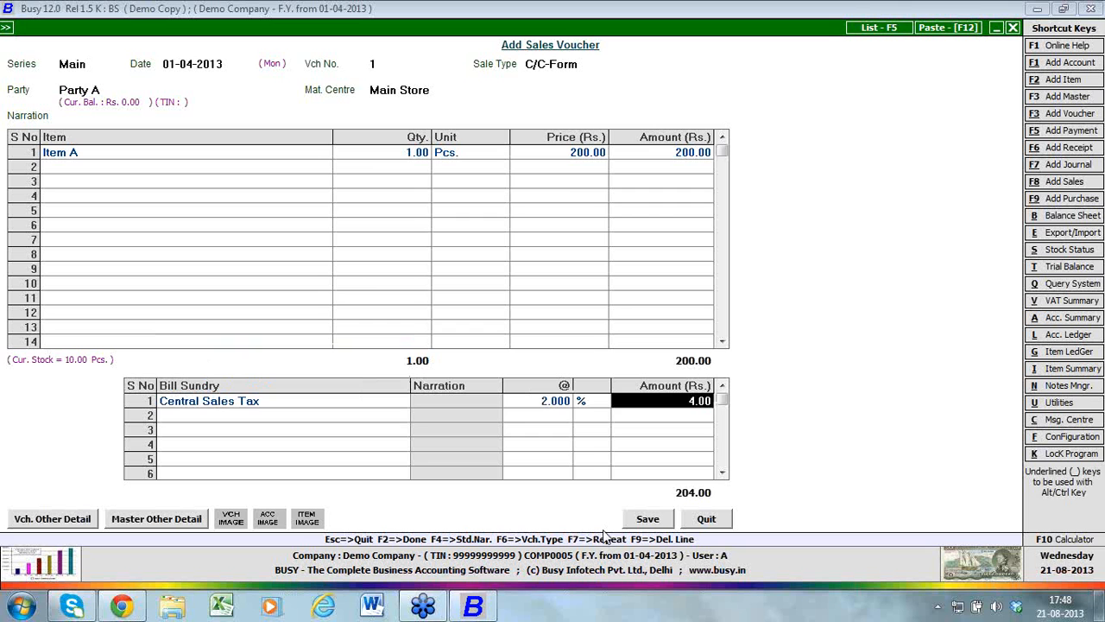
pyautogui.press('Down')
pyautogui.press('Down')
pyautogui.press('Up')
pyautogui.press('Up')
# Leave the sales tax reporting description blank and save the sales voucher
pyautogui.press('F2')
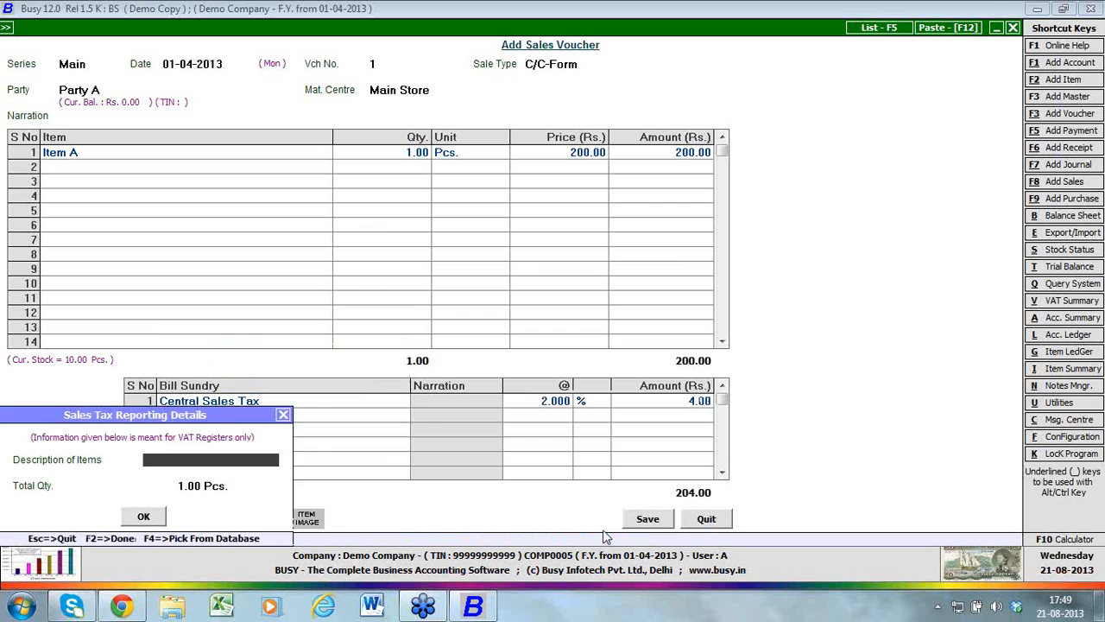
pyautogui.press('F2')
pyautogui.press('F2')
pyautogui.press('Return')
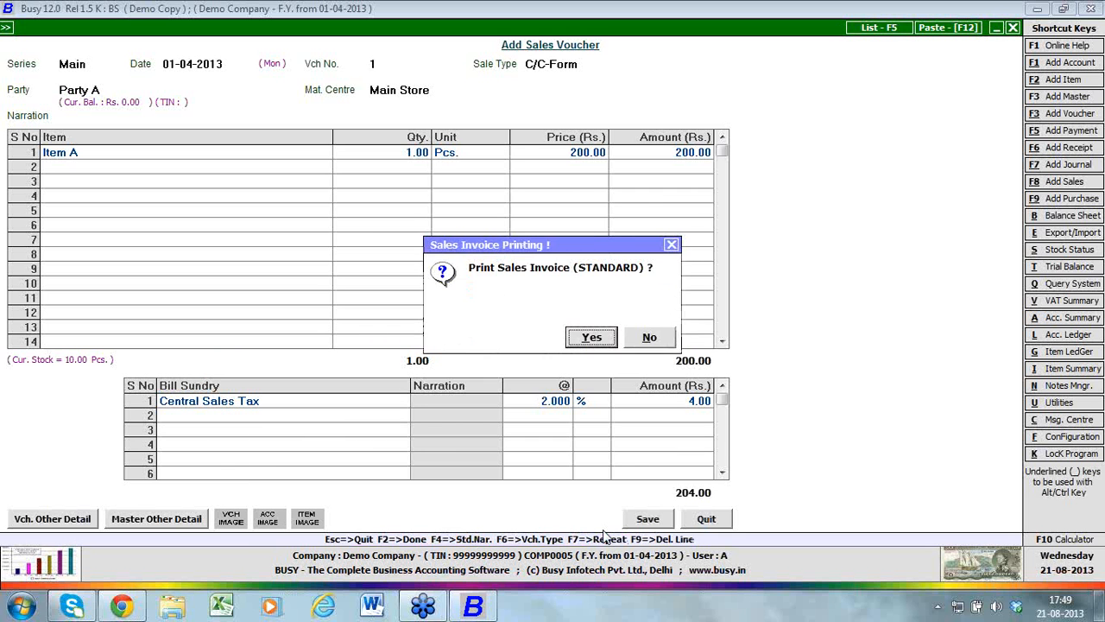
# Examine the STANDARD, Slip Format and SMS choices for invoice printing, and open the sales invoice configuration
pyautogui.press('Escape')
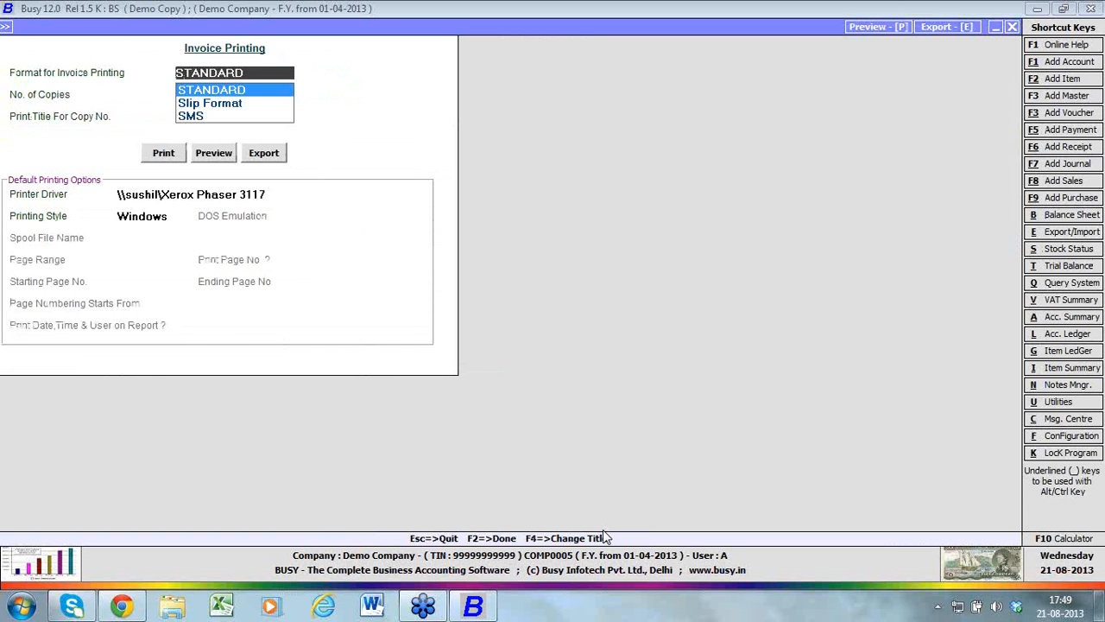
pyautogui.press('Down')
pyautogui.press('Down')
pyautogui.press('Up')
pyautogui.press('Up')
pyautogui.press('Return')
pyautogui.press('Return')
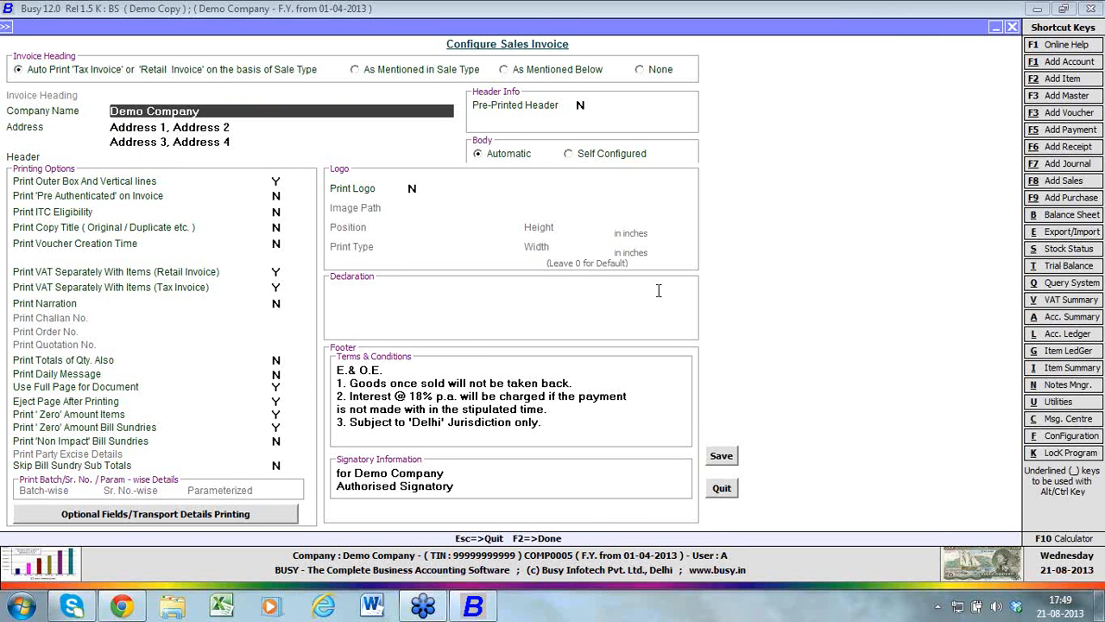
# Save the sales invoice configuration with logo printing off, review the invoice's print preview through its totals, and close it
pyautogui.click(418, 188)
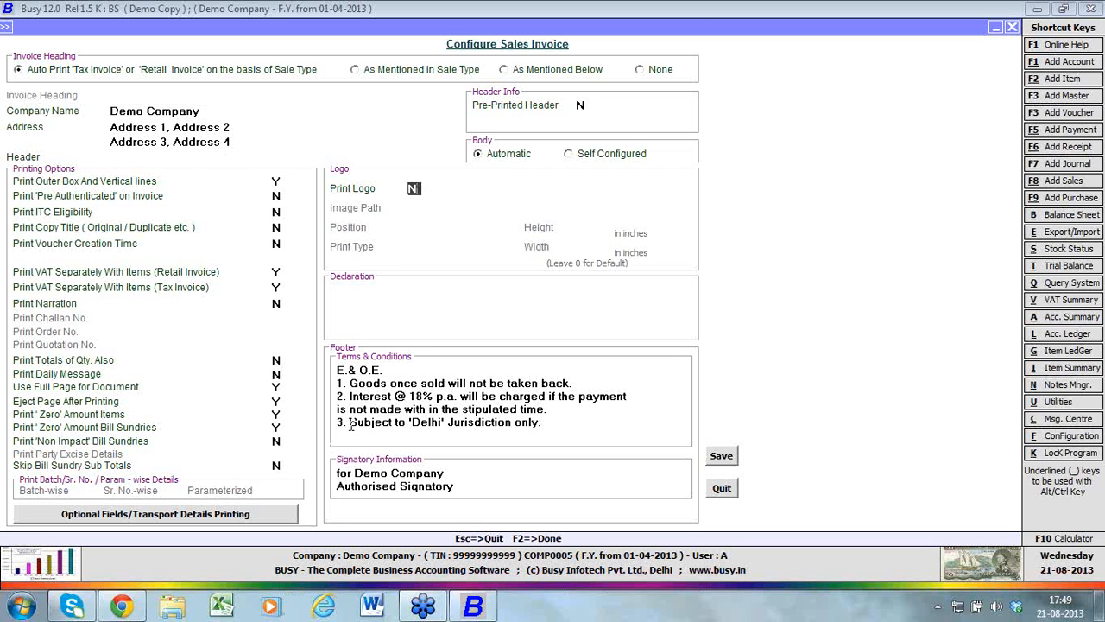
pyautogui.click(722, 455)
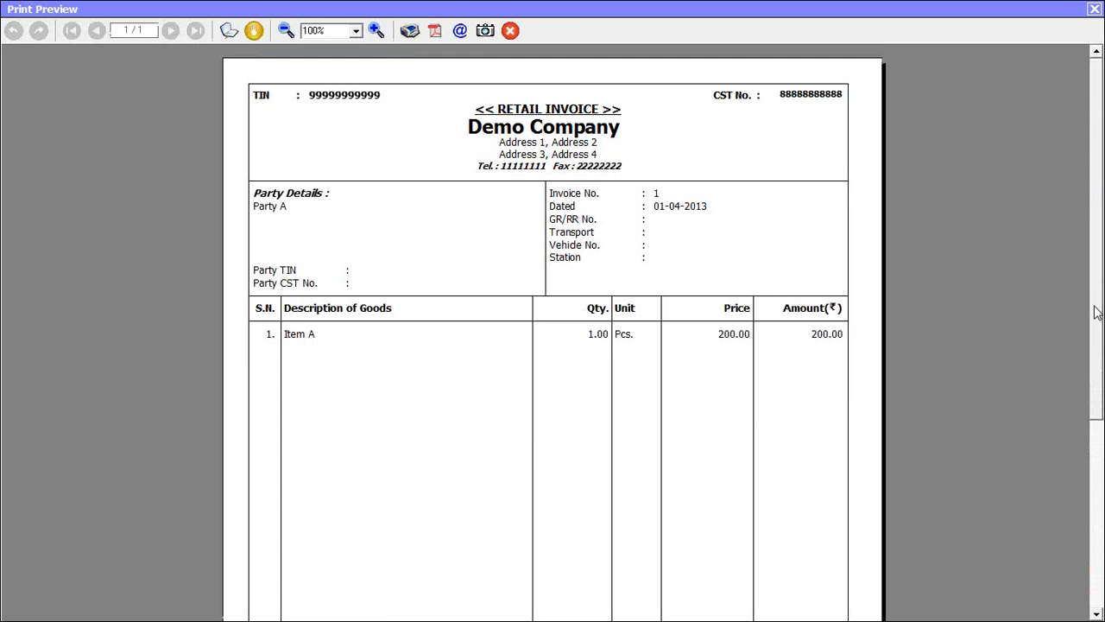
pyautogui.moveTo(1096, 313); pyautogui.dragTo(1096, 404)
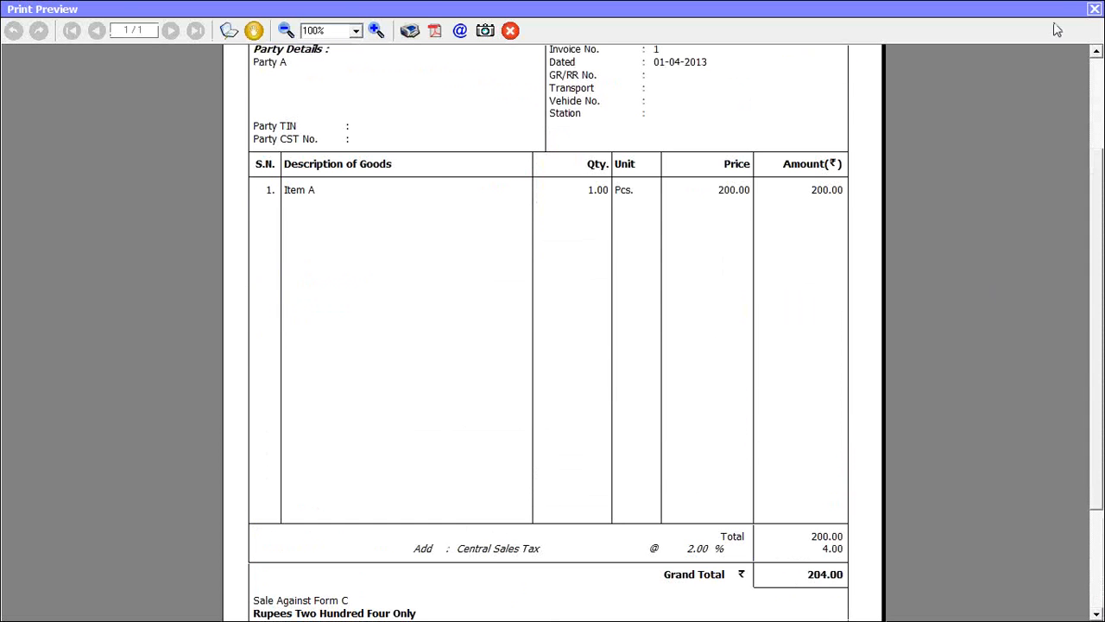
pyautogui.click(1096, 9)
pyautogui.press('Escape')
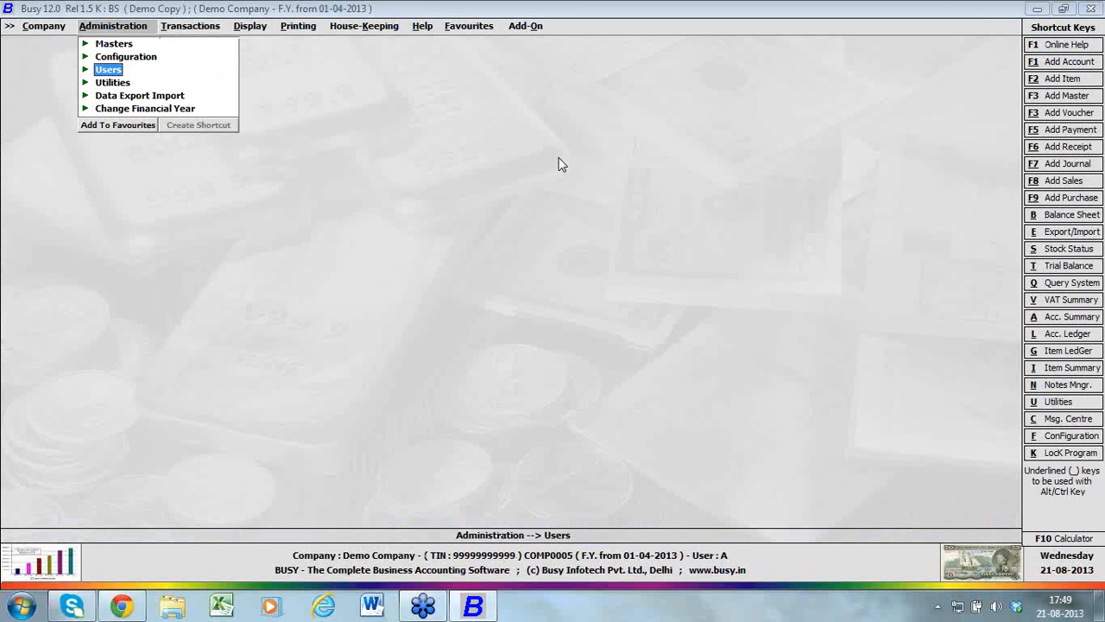
# Open the advanced document configuration for invoice and document printing, view its format list, and close it
pyautogui.press('Up')
pyautogui.press('Return')
pyautogui.press('Down')
pyautogui.press('Down')
pyautogui.press('Down')
pyautogui.press('Down')
pyautogui.press('Down')
pyautogui.press('Down')
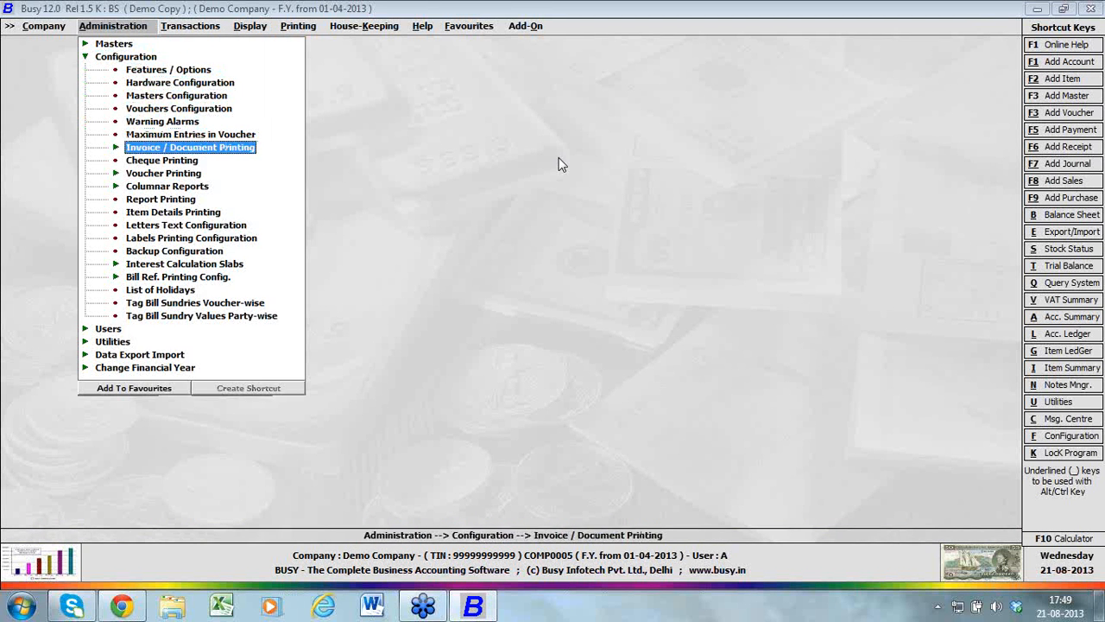
pyautogui.press('Return')
pyautogui.press('Down')
pyautogui.press('Return')
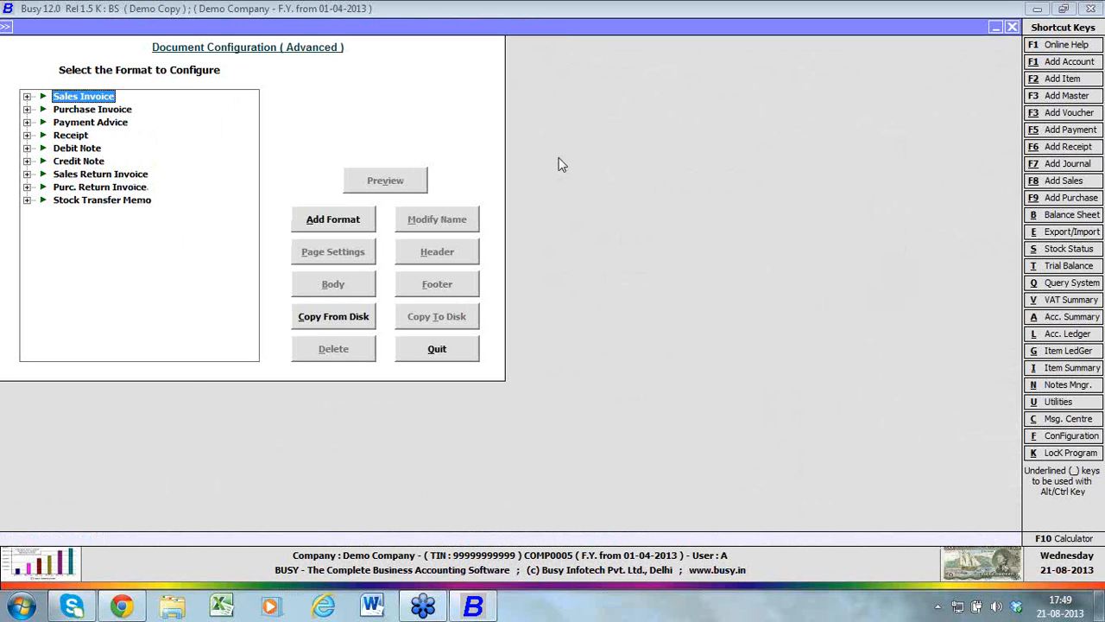
pyautogui.press('Escape')
# Bring up the list of available display reports, starting with the balance sheet
pyautogui.press('Right')
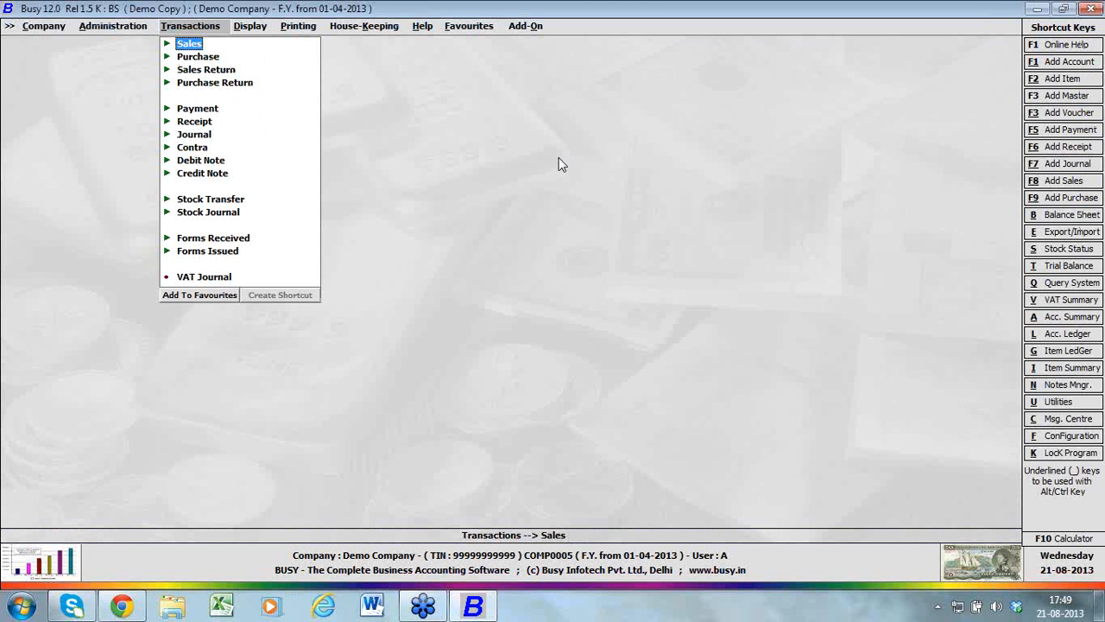
pyautogui.press('Right')
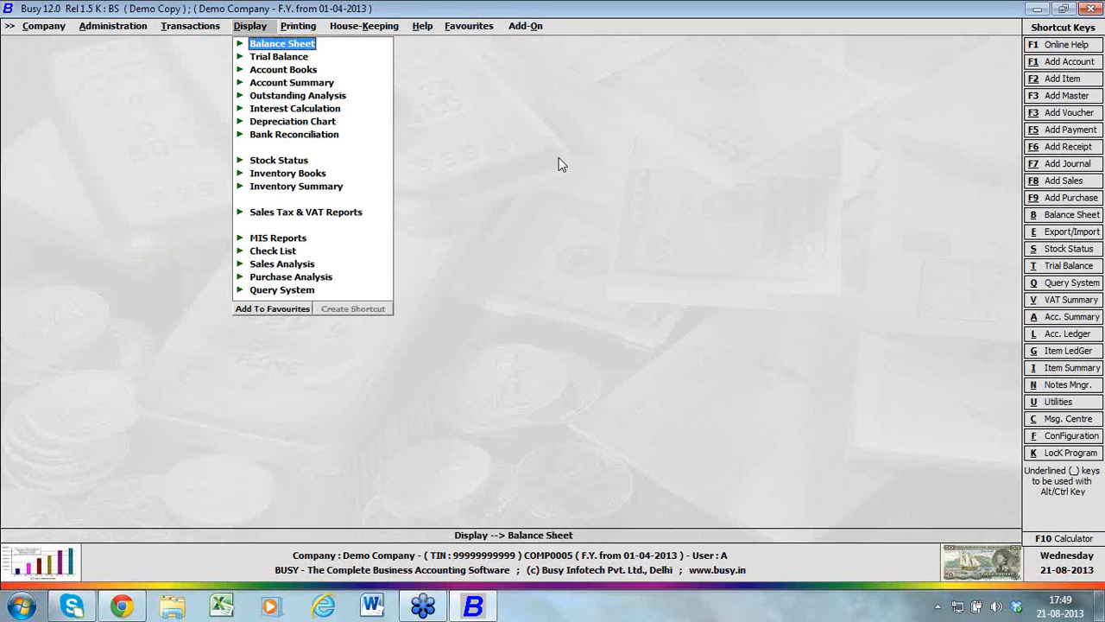
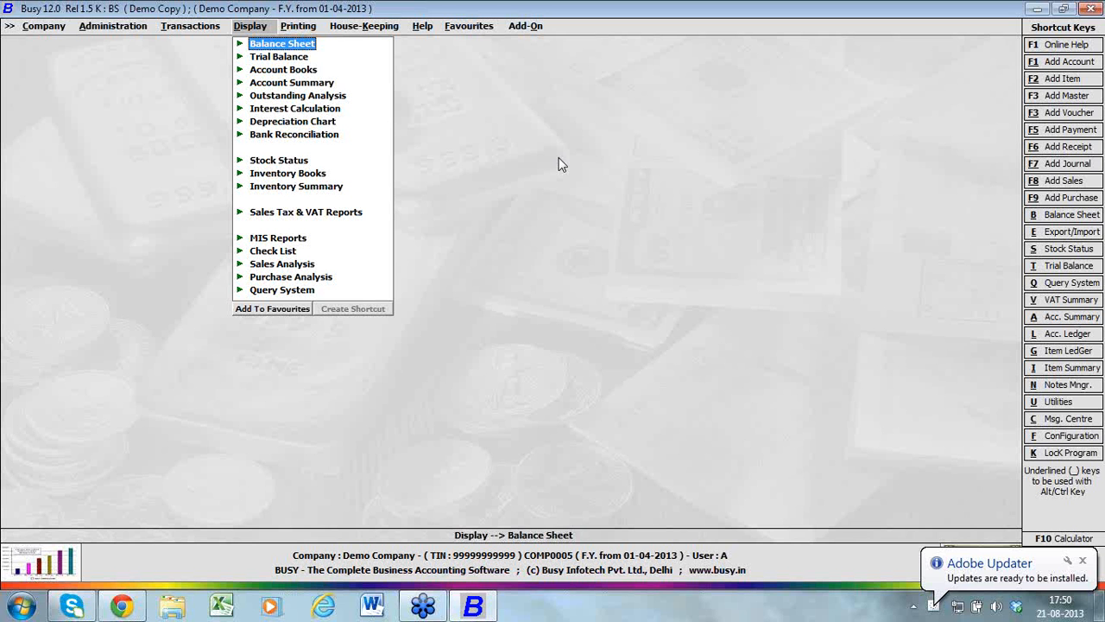
pyautogui.press('Down')
pyautogui.press('Down')
pyautogui.press('Down')
pyautogui.press('Down')
pyautogui.press('Down')
pyautogui.press('Down')
pyautogui.press('Down')
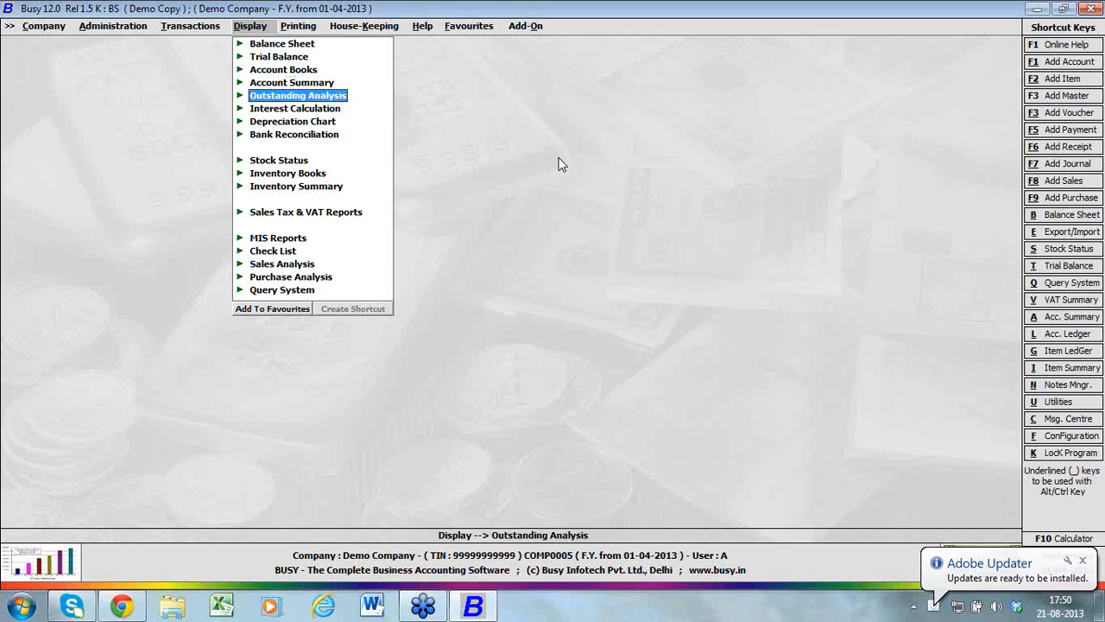
pyautogui.press('Up')
pyautogui.press('Up')
pyautogui.press('Up')
pyautogui.press('Up')
pyautogui.press('Up')
pyautogui.press('Up')
pyautogui.press('Up')
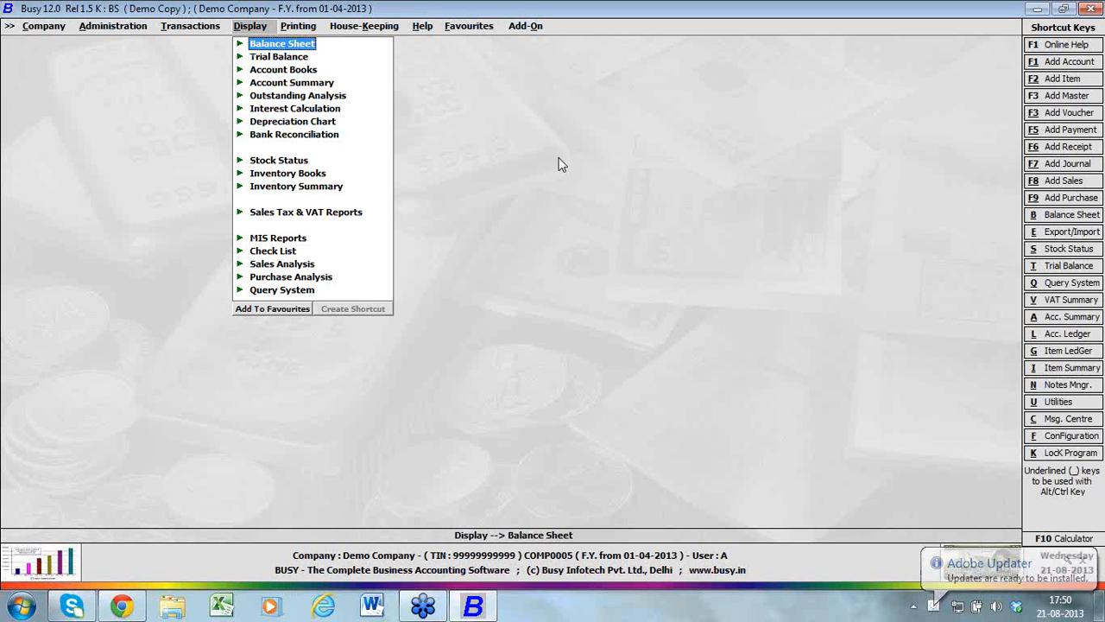
# Generate the date-wise horizontal balance sheet for 01-04-2013 with second level group details shown
pyautogui.press('Return')
pyautogui.press('Return')
pyautogui.press('Right')
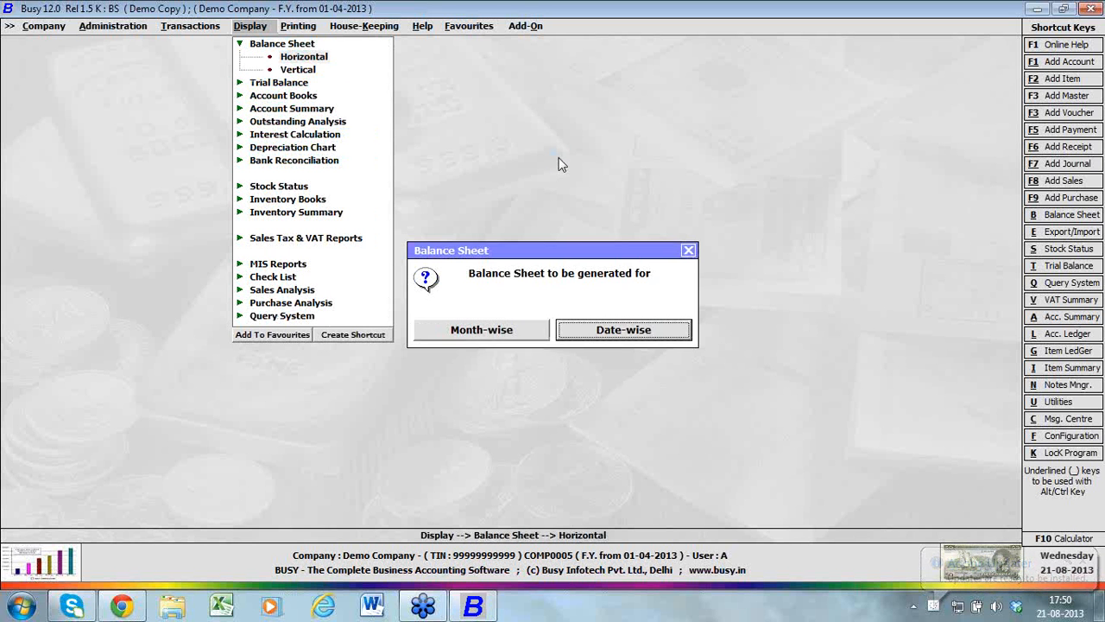
pyautogui.press('Return')
pyautogui.press('Return')
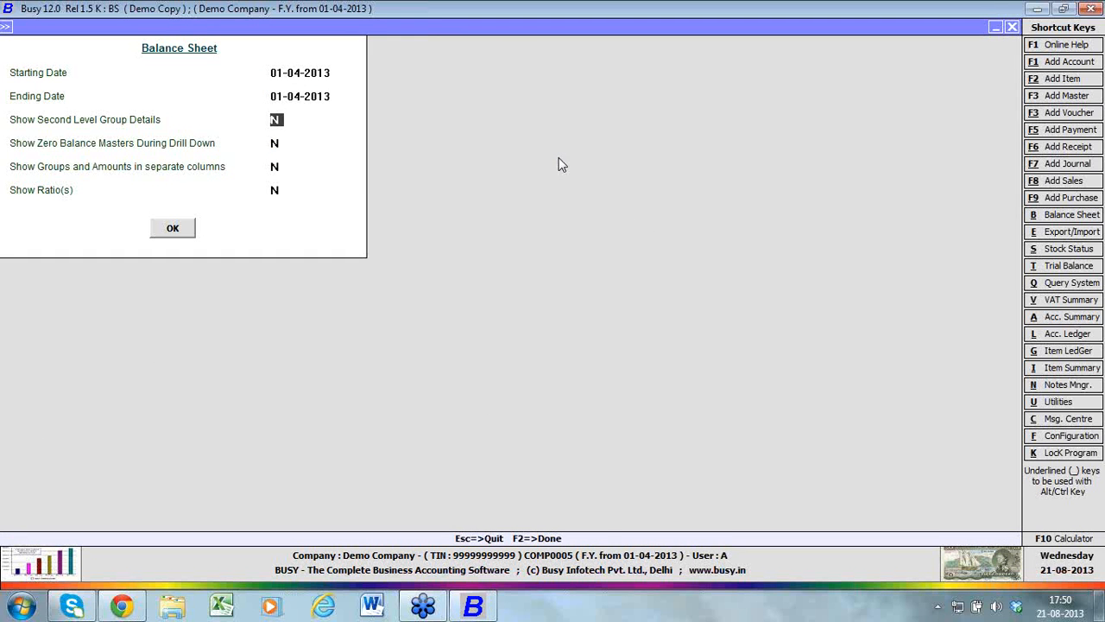
pyautogui.write('y')
pyautogui.press('Return')
pyautogui.press('Return')
pyautogui.press('Return')
pyautogui.press('Return')
pyautogui.press('Return')
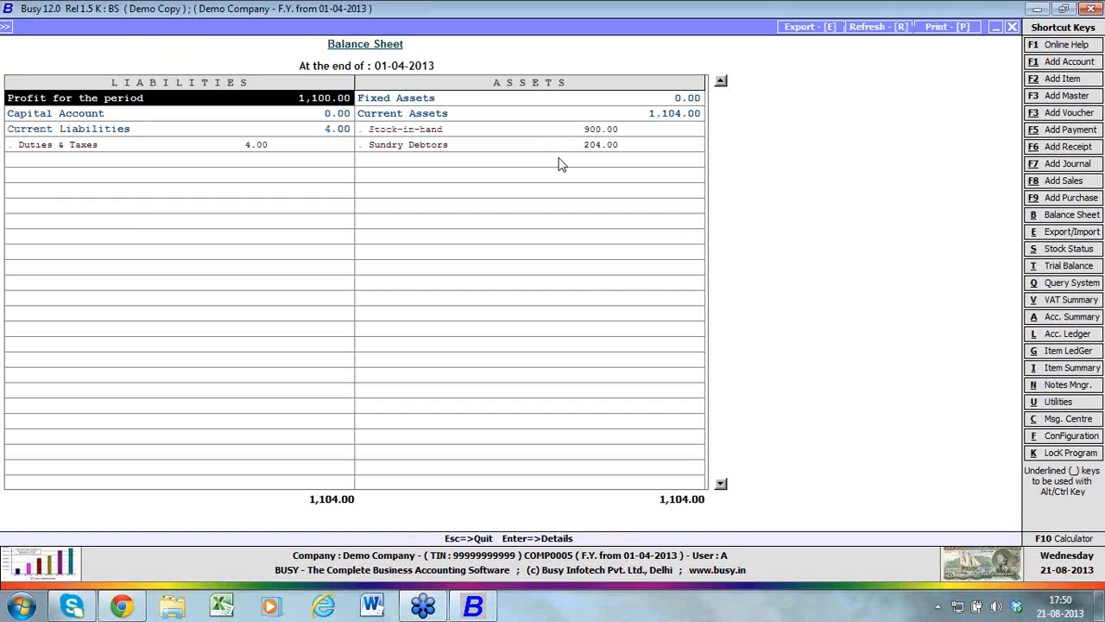
# Drill down from the profit for the period through the closing stock entry to the underlying sales voucher
pyautogui.press('Return')
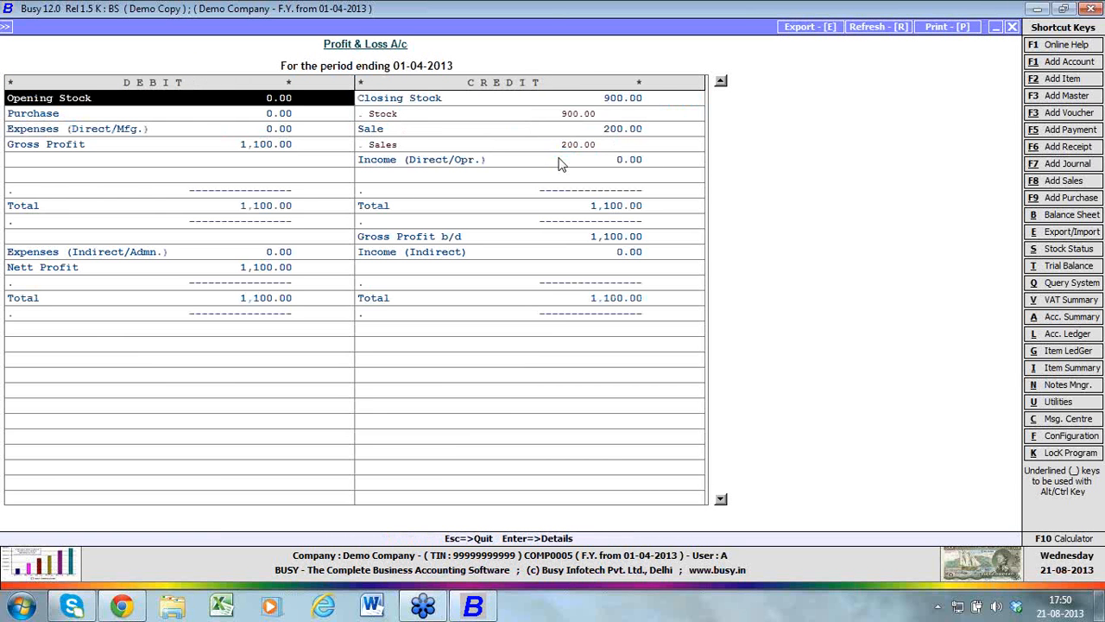
pyautogui.press('Right')
pyautogui.press('Down')
pyautogui.press('Return')
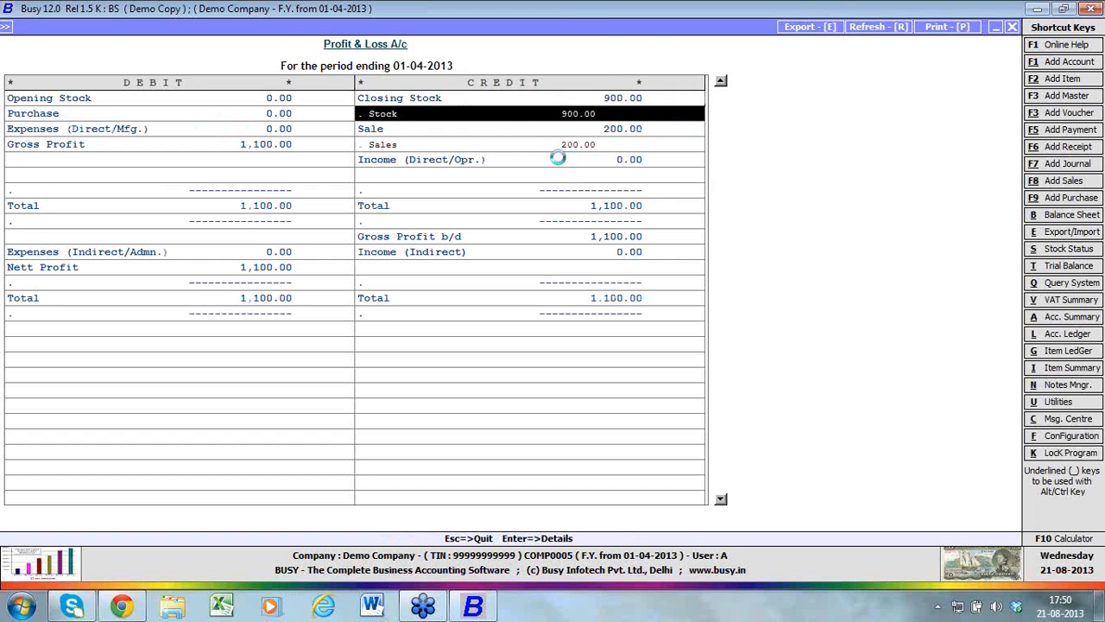
pyautogui.press('Return')
pyautogui.press('Return')
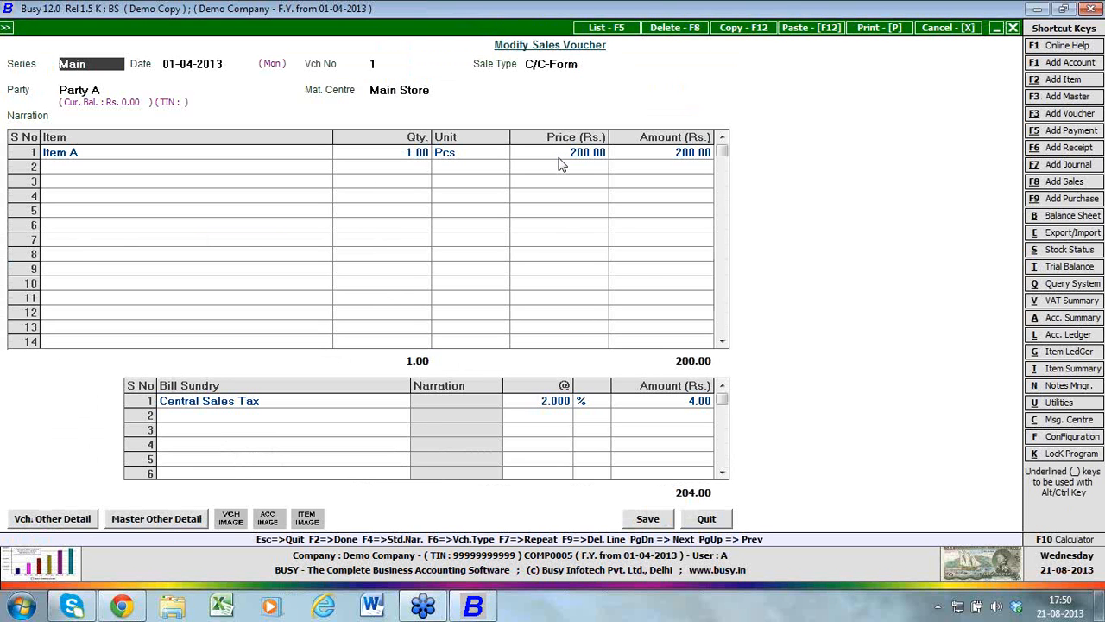
# Close the sales voucher, the ledger and statement reports, and the balance sheet period choice
pyautogui.press('Escape')
pyautogui.press('Escape')
pyautogui.press('Escape')
pyautogui.press('Escape')
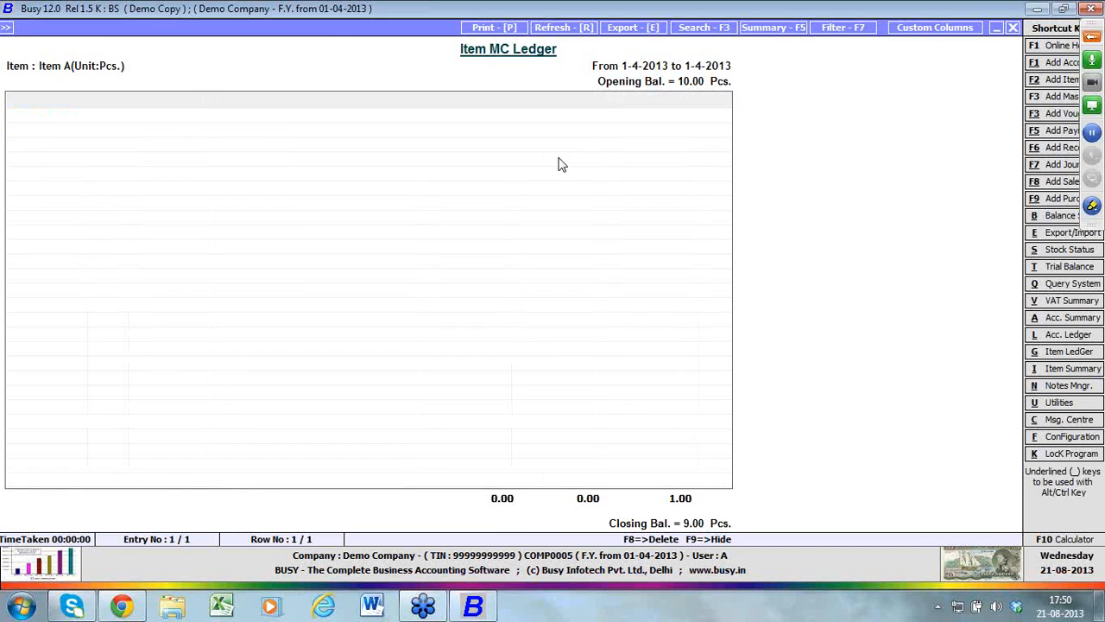
pyautogui.press('Escape')
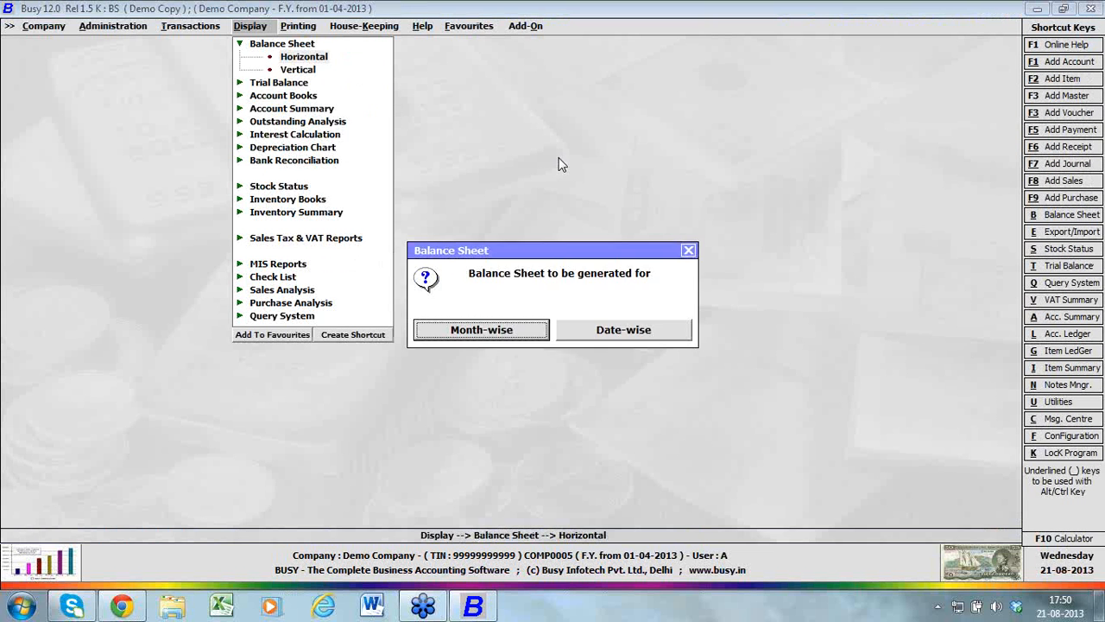
pyautogui.press('Escape')
# Expand the trial balance and account books groups to show their available reports
pyautogui.press('Down')
pyautogui.press('Down')
pyautogui.press('Return')
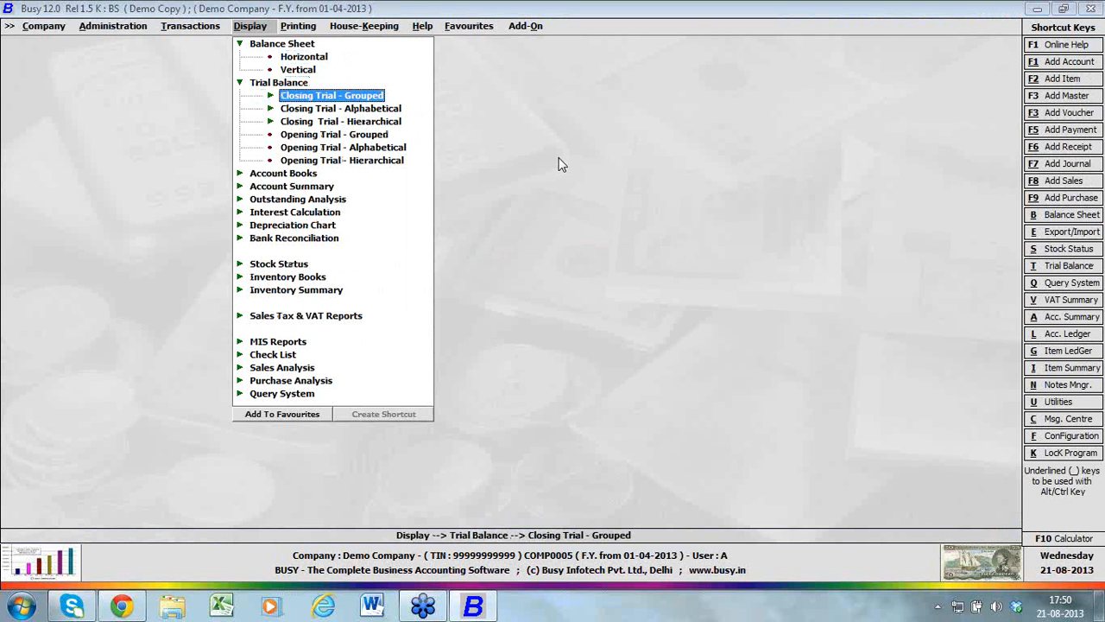
pyautogui.press('Down')
pyautogui.press('Down')
# Expand the account summary group and look through its available reports
pyautogui.press('Down')
pyautogui.press('Down')
pyautogui.press('Down')
pyautogui.press('Down')
pyautogui.press('Return')
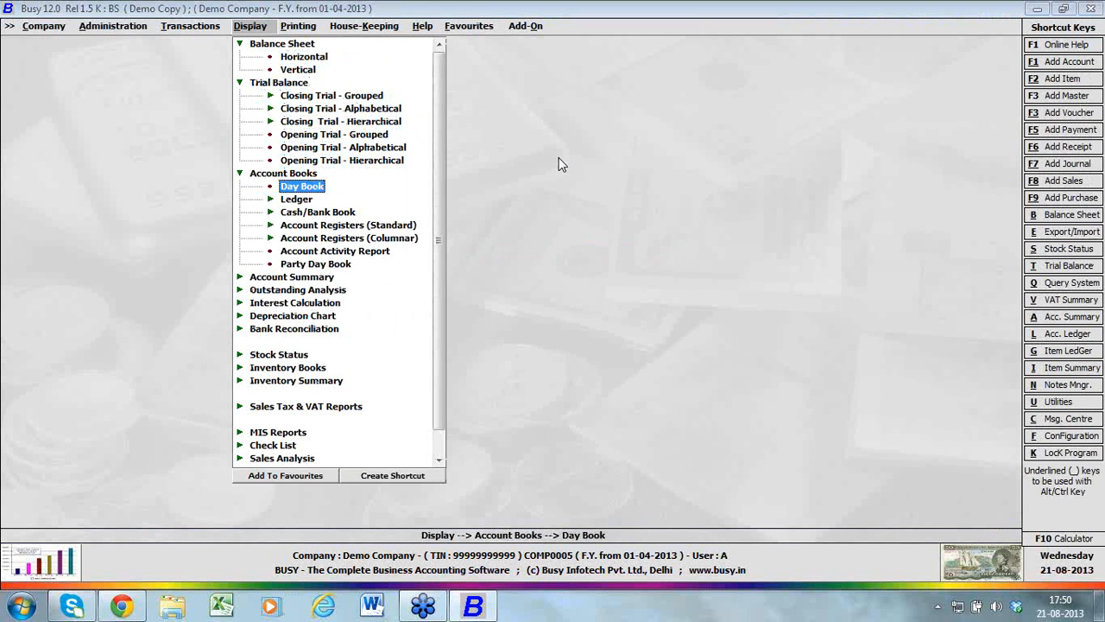
pyautogui.press('Down')
pyautogui.press('Down')
pyautogui.press('Down')
pyautogui.press('Down')
pyautogui.press('Down')
pyautogui.press('Down')
pyautogui.press('Down')
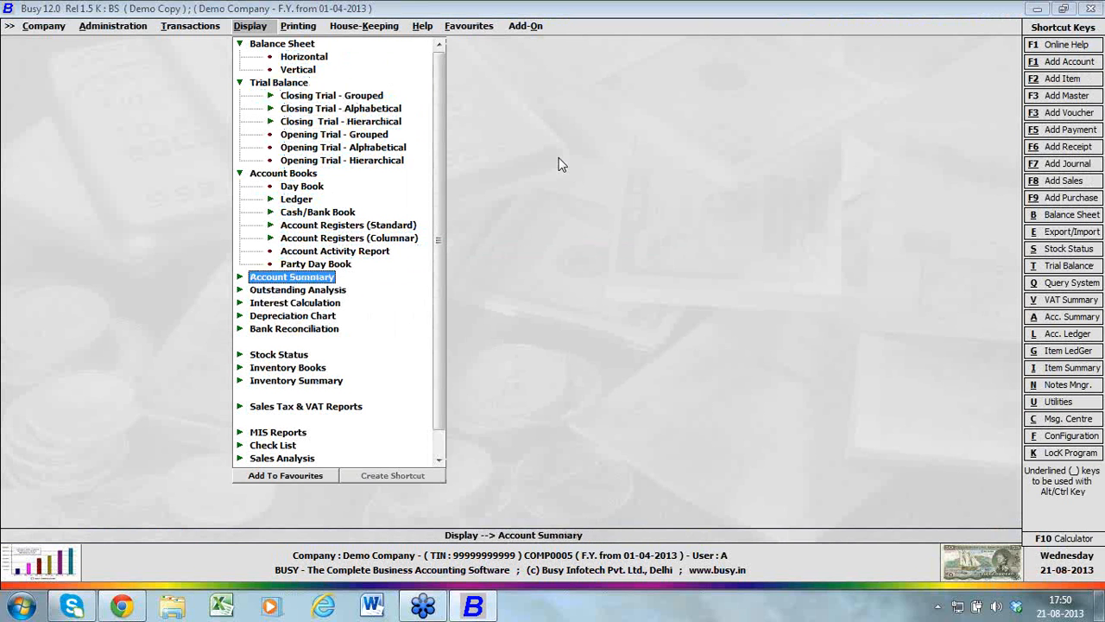
pyautogui.press('Return')
pyautogui.press('Down')
pyautogui.press('Down')
pyautogui.press('Down')
pyautogui.press('Down')
pyautogui.press('Down')
pyautogui.press('Down')
pyautogui.press('Down')
pyautogui.press('Down')
pyautogui.press('Down')
pyautogui.press('Down')
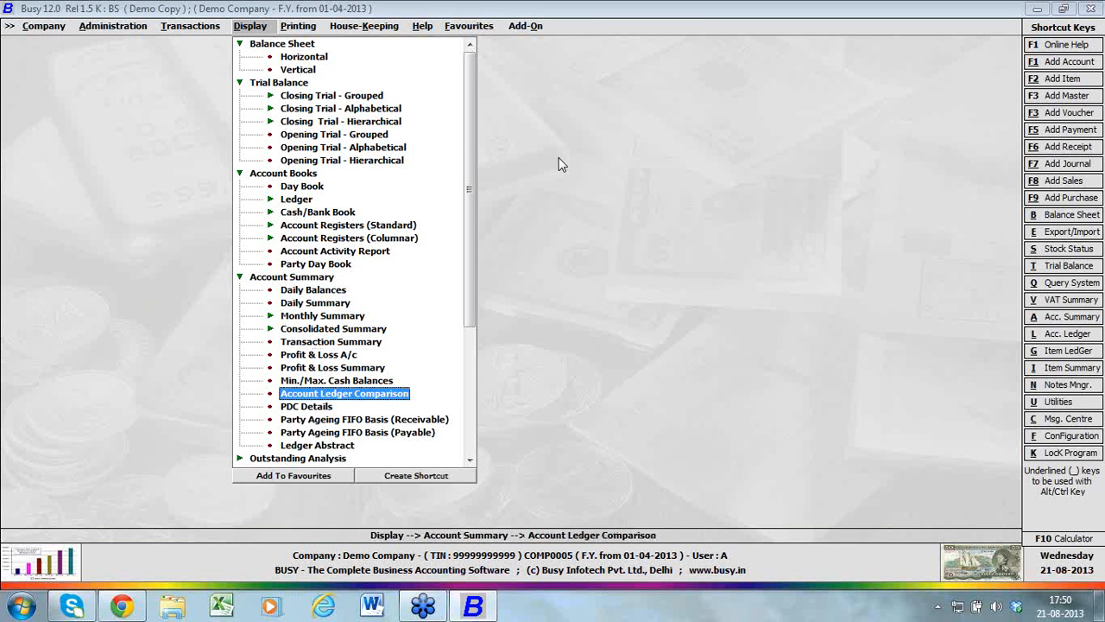
# Open the account choice for the Transaction Summary, dismiss it, and collapse the account summary group
pyautogui.press('Up')
pyautogui.press('Up')
pyautogui.press('Up')
pyautogui.press('Up')
pyautogui.press('Up')
pyautogui.press('Up')
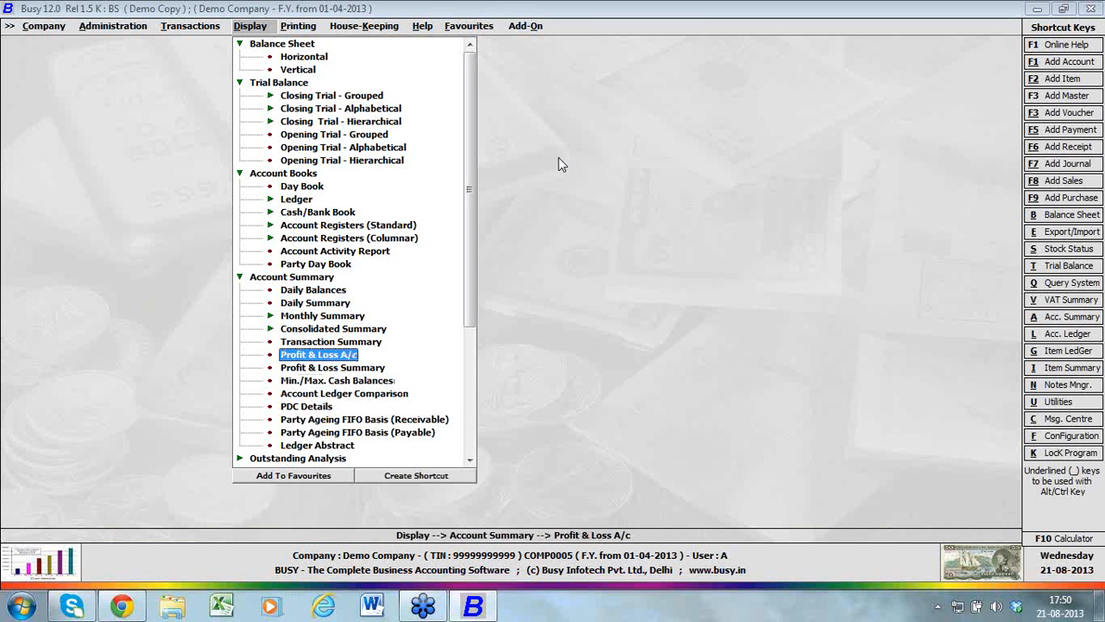
pyautogui.press('Return')
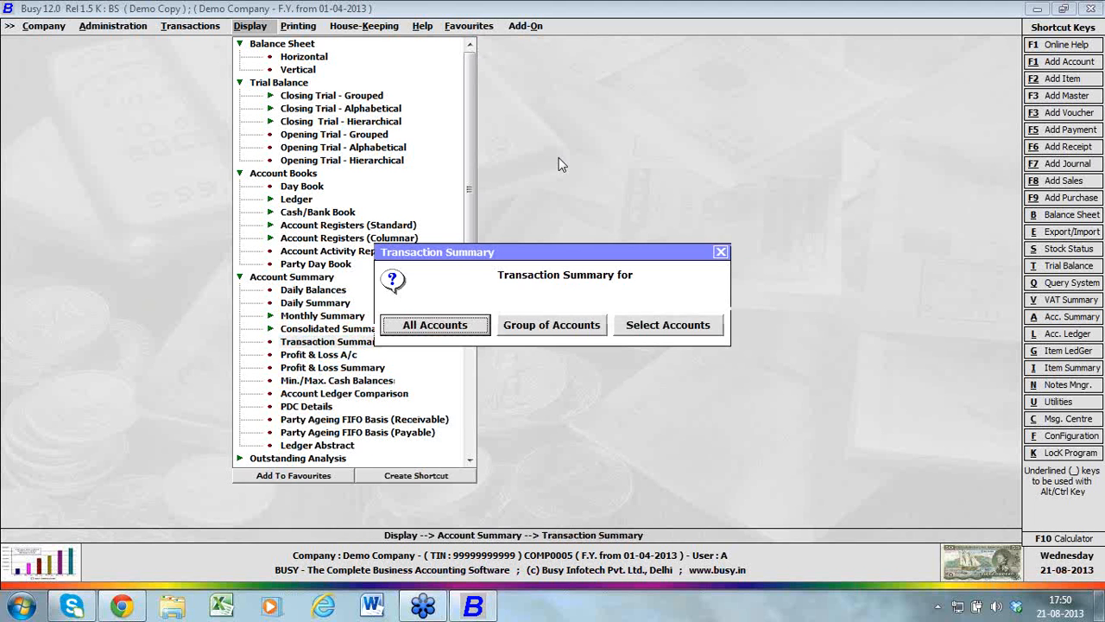
pyautogui.press('Escape')
pyautogui.press('Escape')
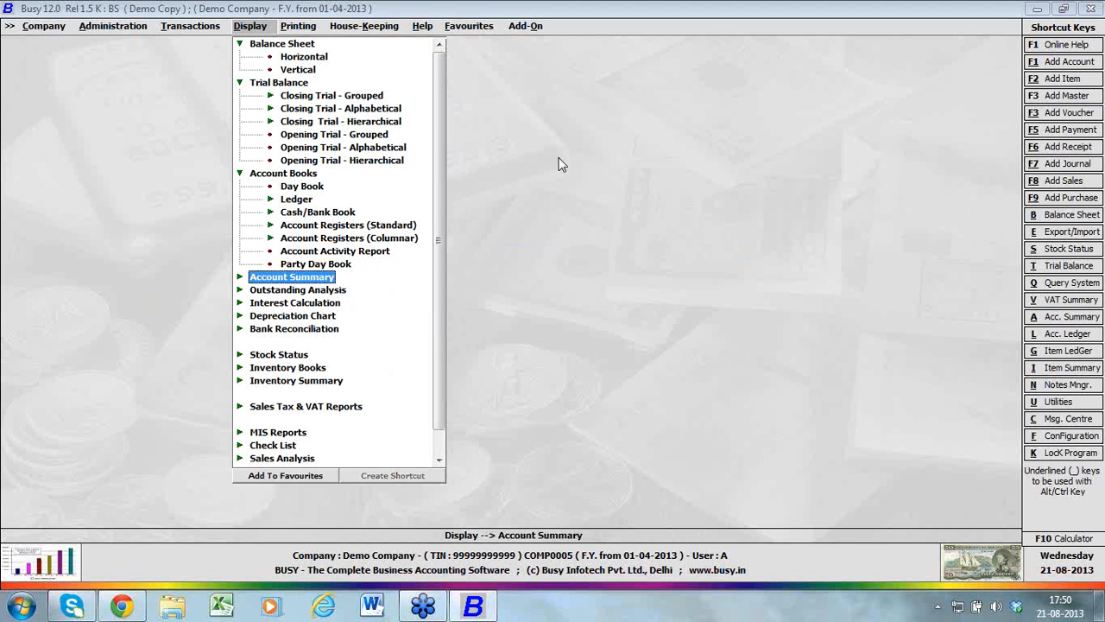
# Expand the outstanding analysis reports, open the account choice for Bills Receivable, and dismiss it
pyautogui.press('Down')
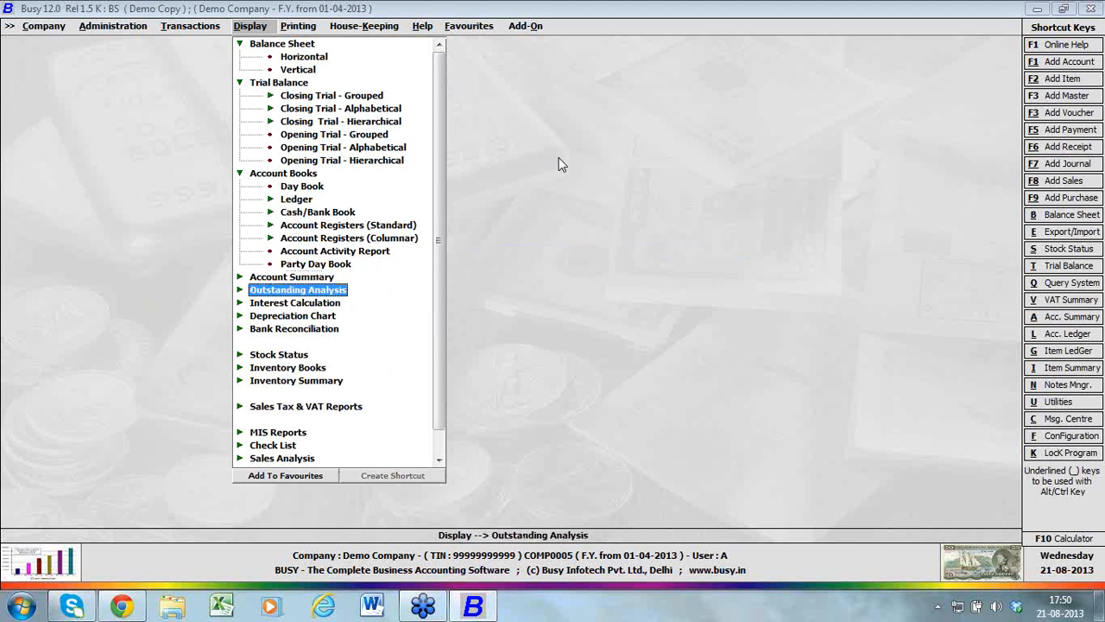
pyautogui.press('Return')
pyautogui.press('Down')
pyautogui.press('Down')
pyautogui.press('Up')
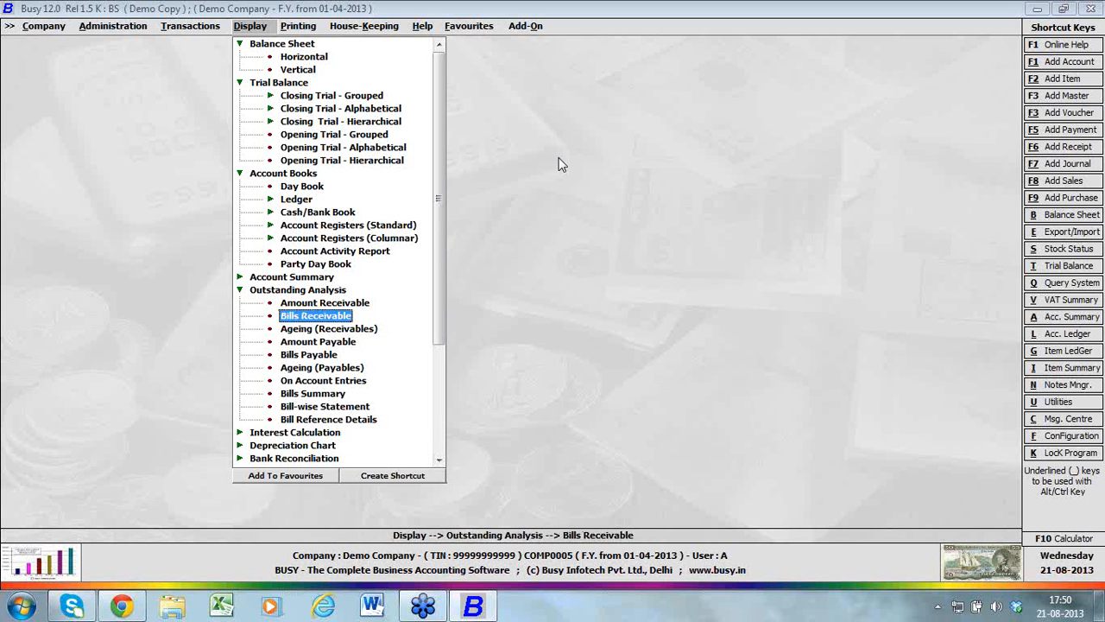
pyautogui.press('Return')
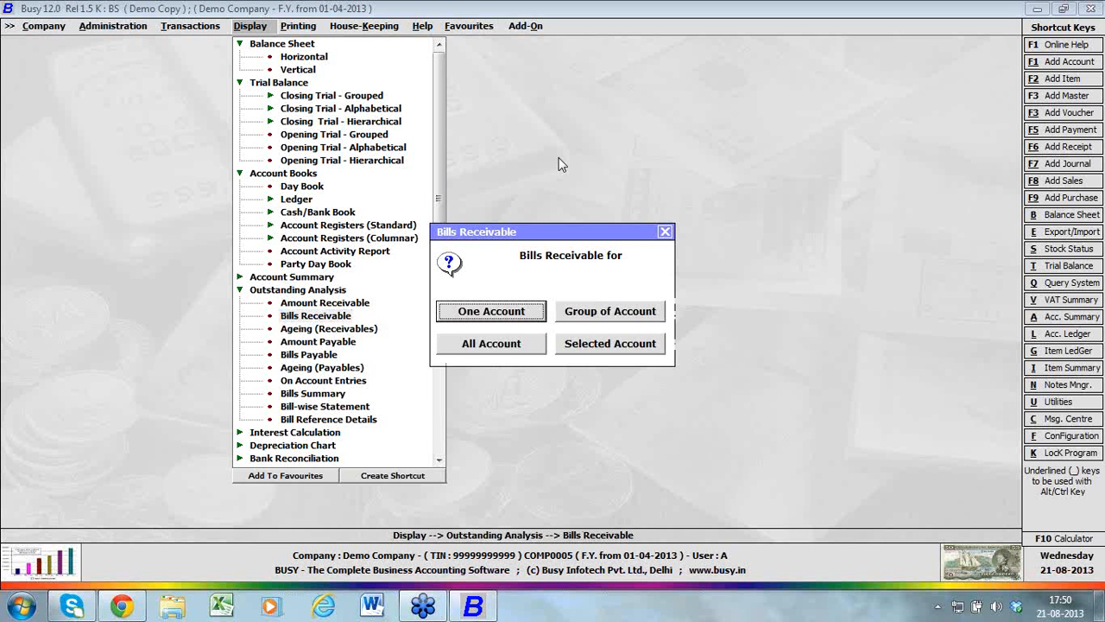
pyautogui.press('Escape')
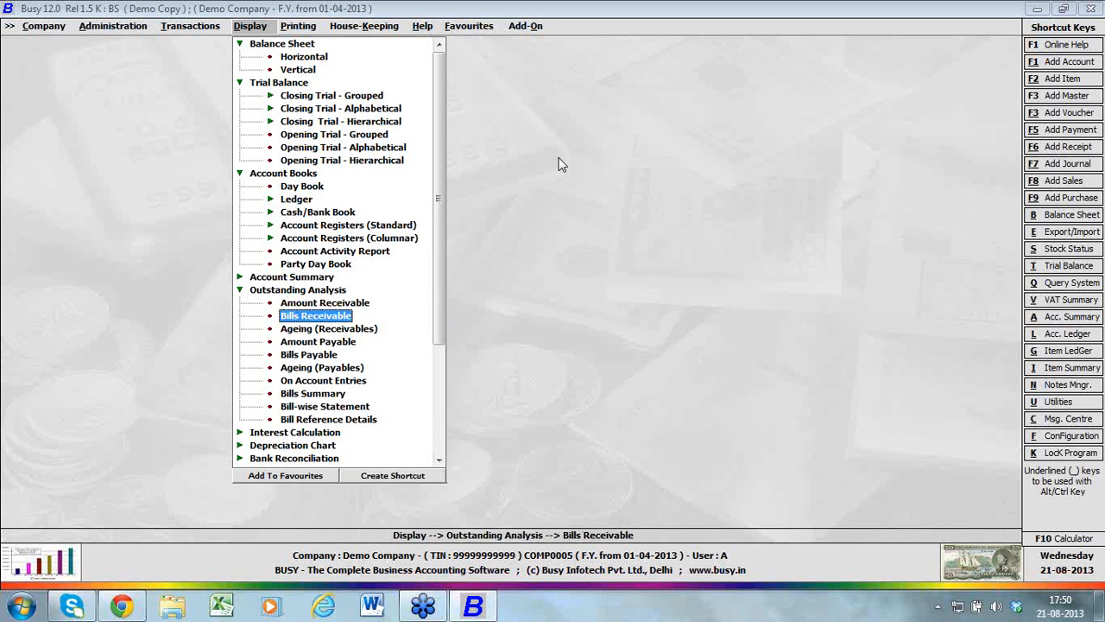
# Collapse the account report groups and expand the stock status group to look through its reports
pyautogui.press('Escape')
pyautogui.press('Escape')
pyautogui.press('Down')
pyautogui.press('Down')
pyautogui.press('Down')
pyautogui.press('Down')
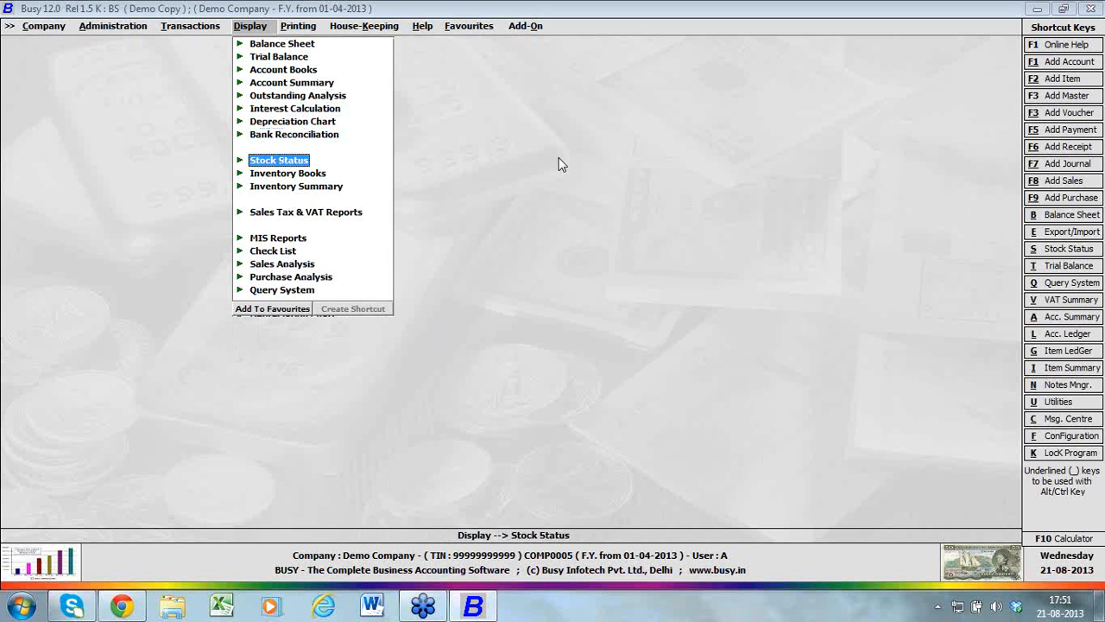
pyautogui.press('Return')
# Expand the inventory books group and look through its reports down to the Item Day Book
pyautogui.press('Down')
pyautogui.press('Down')
pyautogui.press('Down')
pyautogui.press('Down')
pyautogui.press('Down')
pyautogui.press('Down')
pyautogui.press('Down')
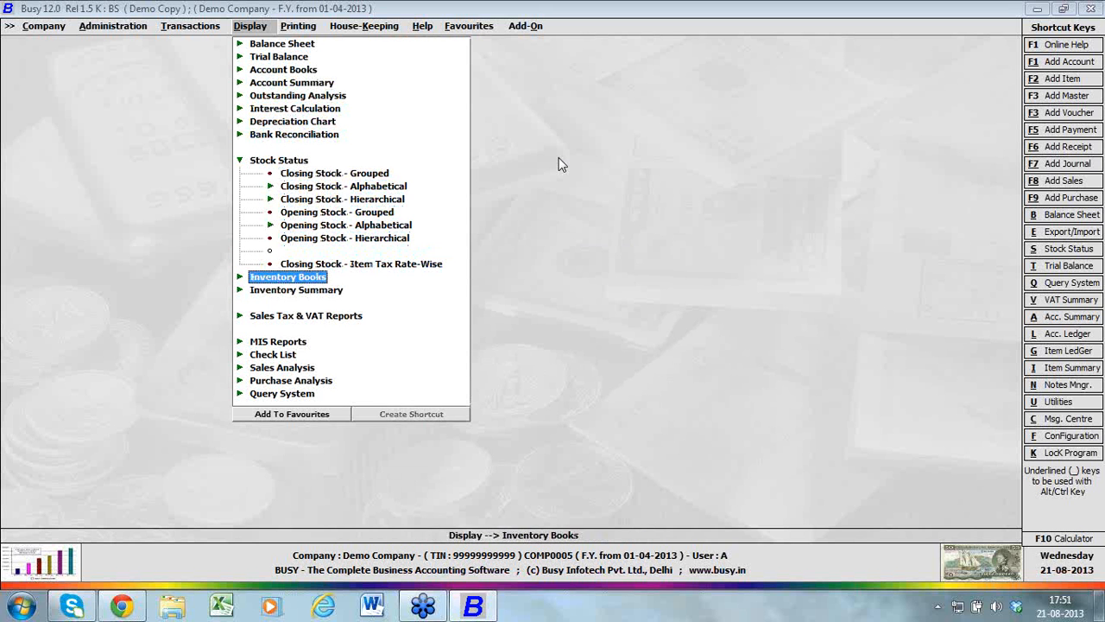
pyautogui.press('Return')
pyautogui.press('Down')
# Expand the inventory summary group and look through its available reports
pyautogui.press('Down')
pyautogui.press('Down')
pyautogui.press('Down')
pyautogui.press('Down')
pyautogui.press('Down')
pyautogui.press('Down')
pyautogui.press('Down')
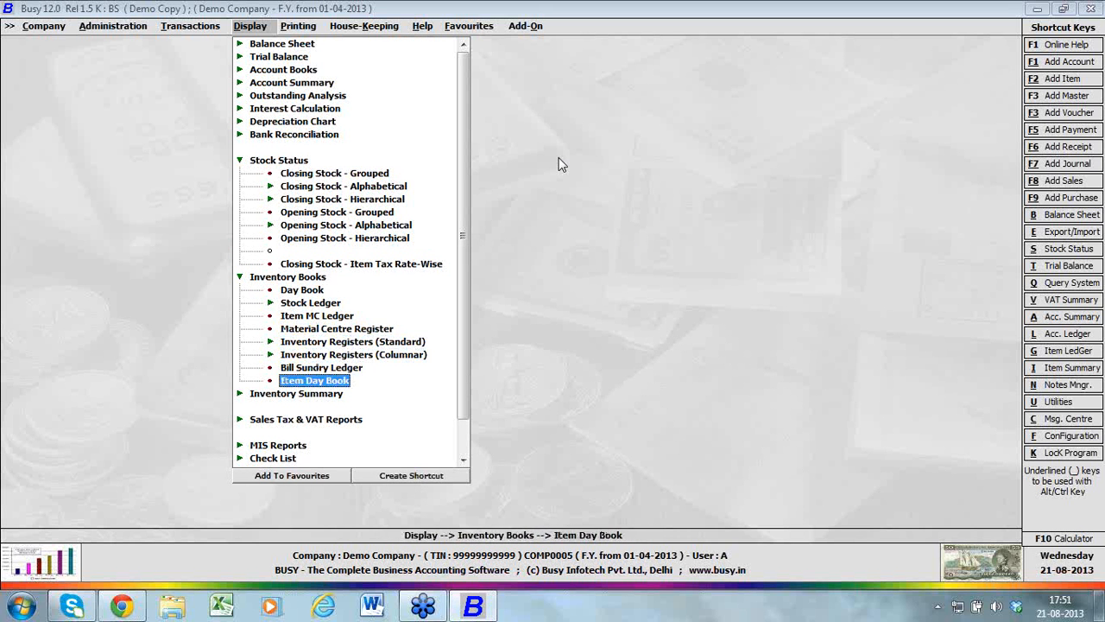
pyautogui.press('Down')
pyautogui.press('Return')
pyautogui.press('Down')
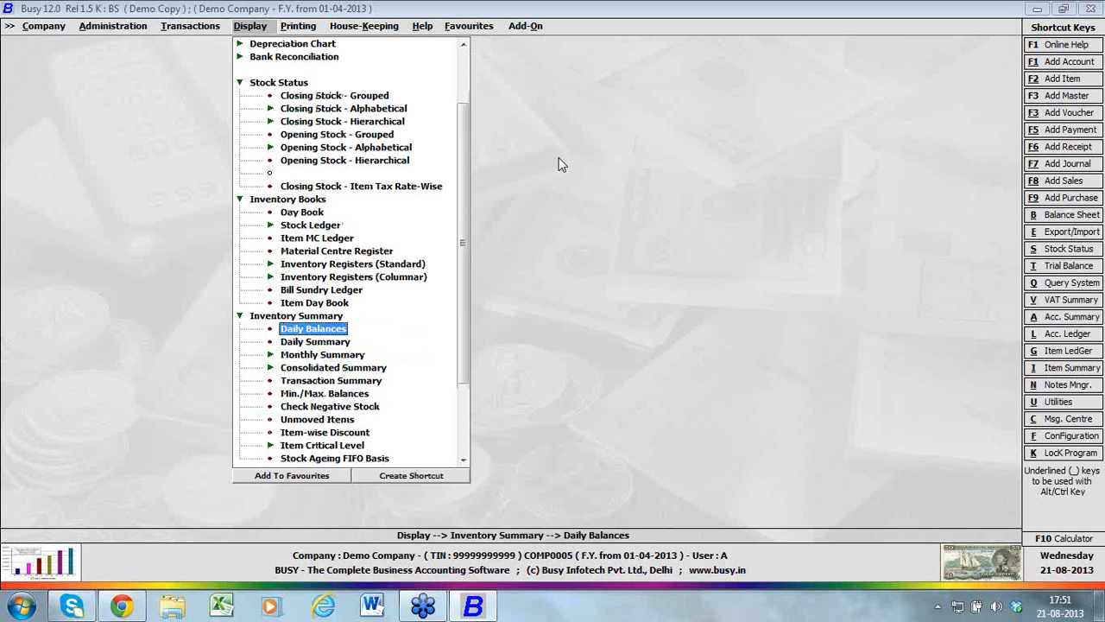
pyautogui.press('Down')
pyautogui.press('Down')
pyautogui.press('Down')
pyautogui.press('Down')
pyautogui.press('Down')
pyautogui.press('Down')
pyautogui.press('Down')
pyautogui.press('Down')
pyautogui.press('Down')
pyautogui.press('Down')
pyautogui.press('Down')
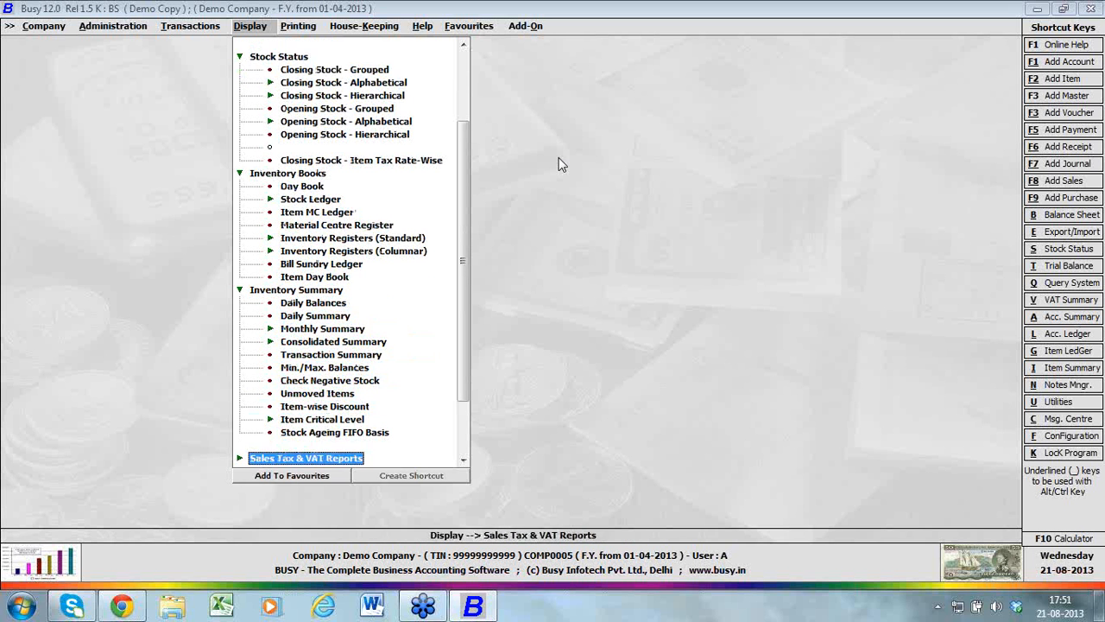
# Expand the sales tax and VAT reports, and list the Delhi VAT forms starting with Form DVAT 16
pyautogui.press('Down')
pyautogui.press('Up')
pyautogui.press('Return')
pyautogui.press('Down')
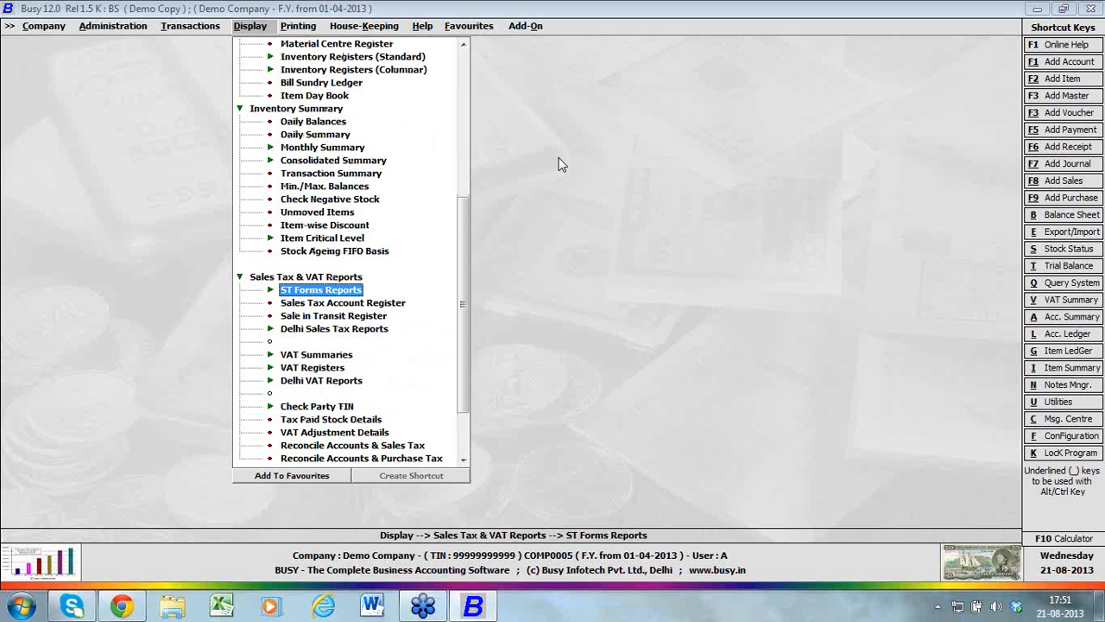
pyautogui.press('Down')
pyautogui.press('Down')
pyautogui.press('Down')
pyautogui.press('Down')
pyautogui.press('Down')
pyautogui.press('Down')
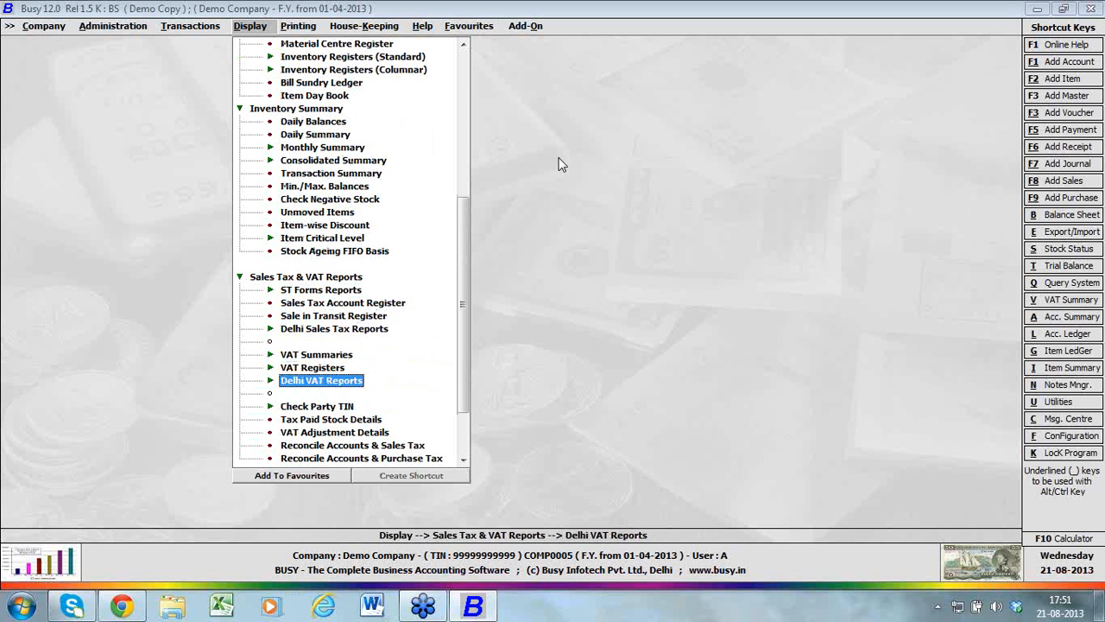
pyautogui.press('Return')
pyautogui.press('Down')
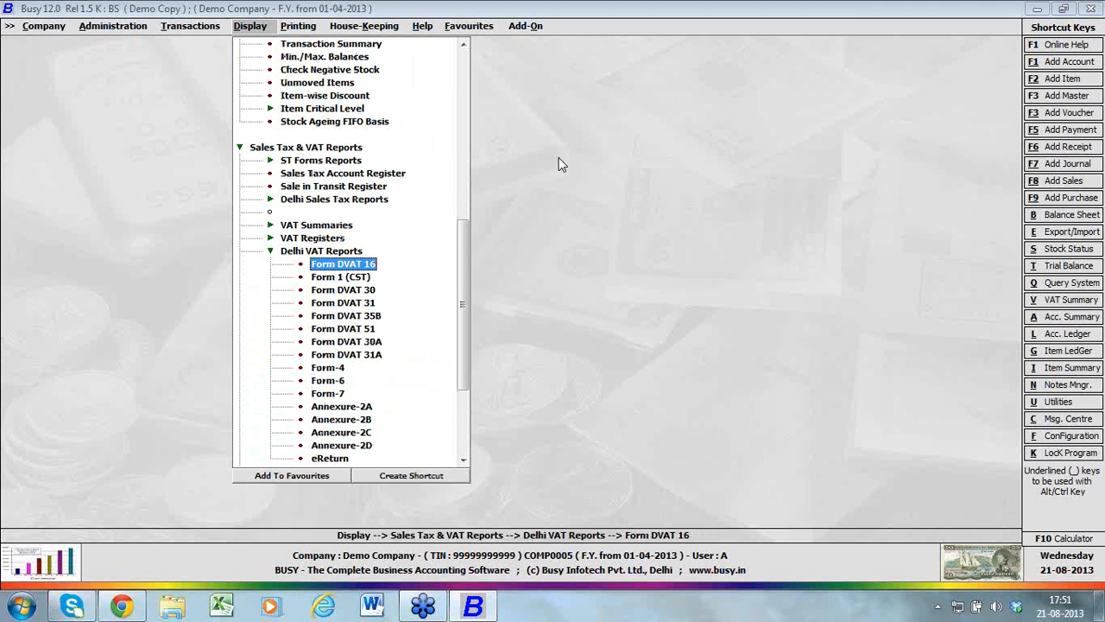
# Open the current user's hardware configuration from the administration settings and close it without saving
pyautogui.press('Left')
pyautogui.press('Left')
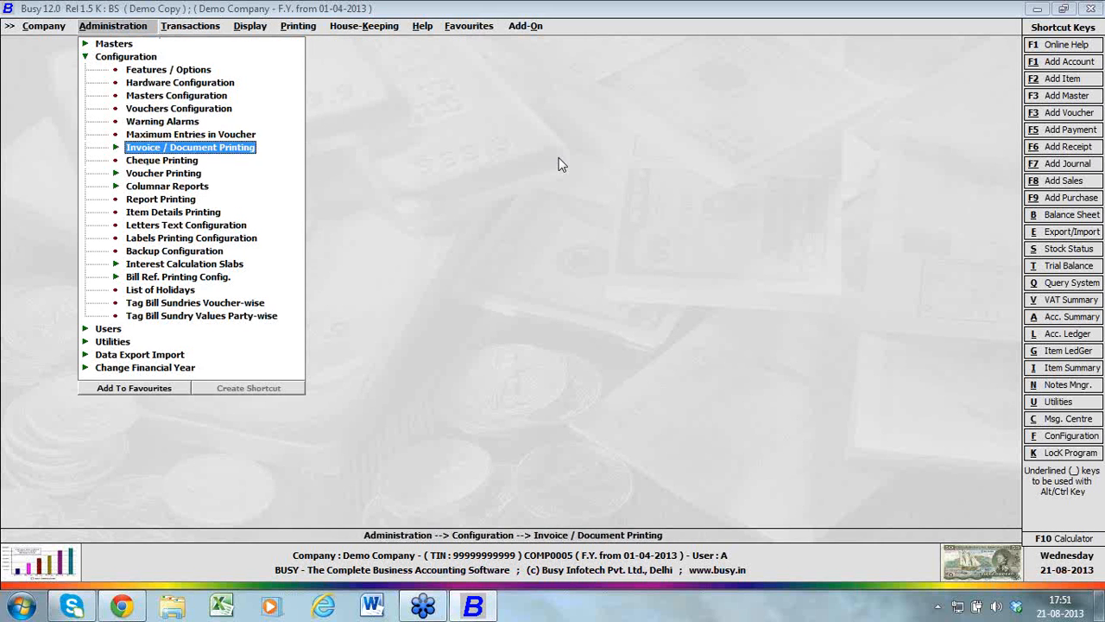
pyautogui.press('Up')
pyautogui.press('Up')
pyautogui.press('Up')
pyautogui.press('Up')
pyautogui.press('Up')
pyautogui.press('Return')
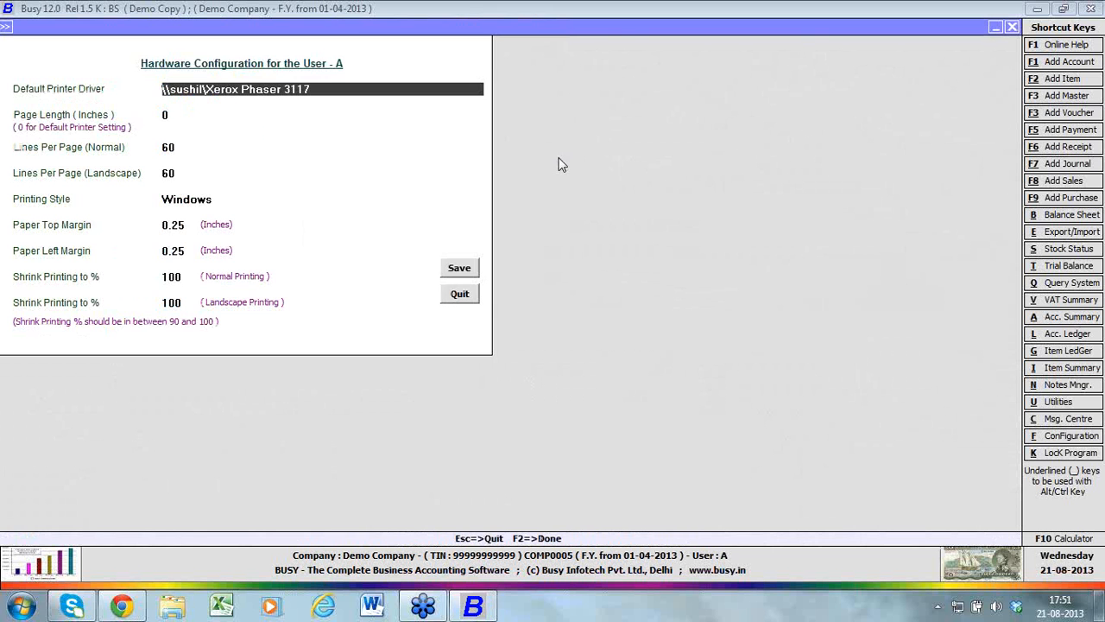
pyautogui.press('Escape')
# Open the company's regional settings, change the state to Haryana, and save
pyautogui.press('Up')
pyautogui.press('Return')
pyautogui.press('Return')
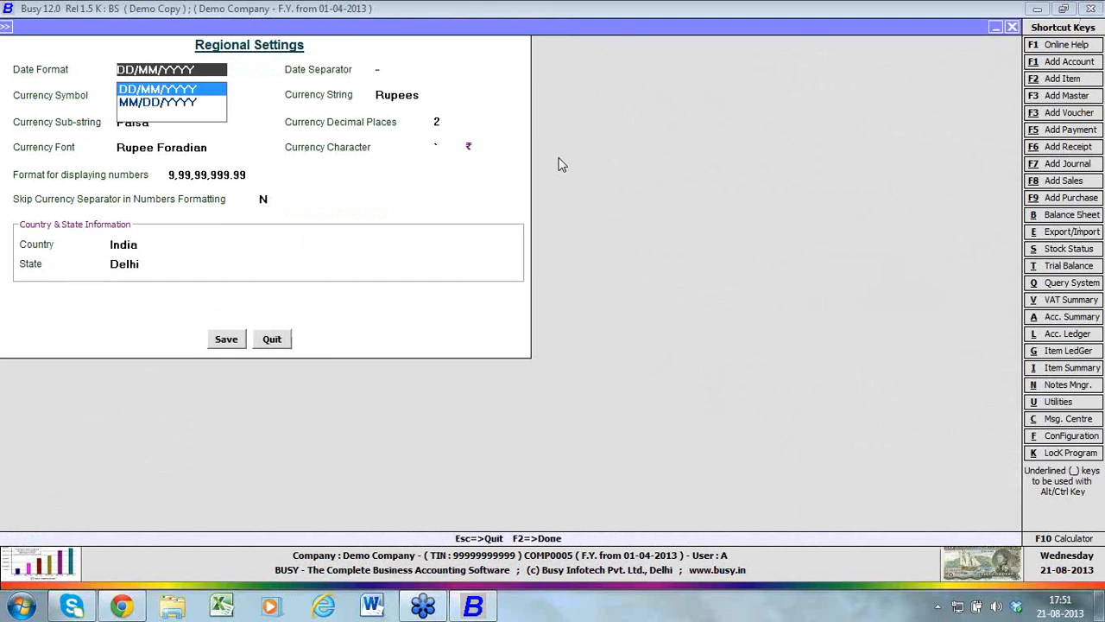
pyautogui.click(147, 265)
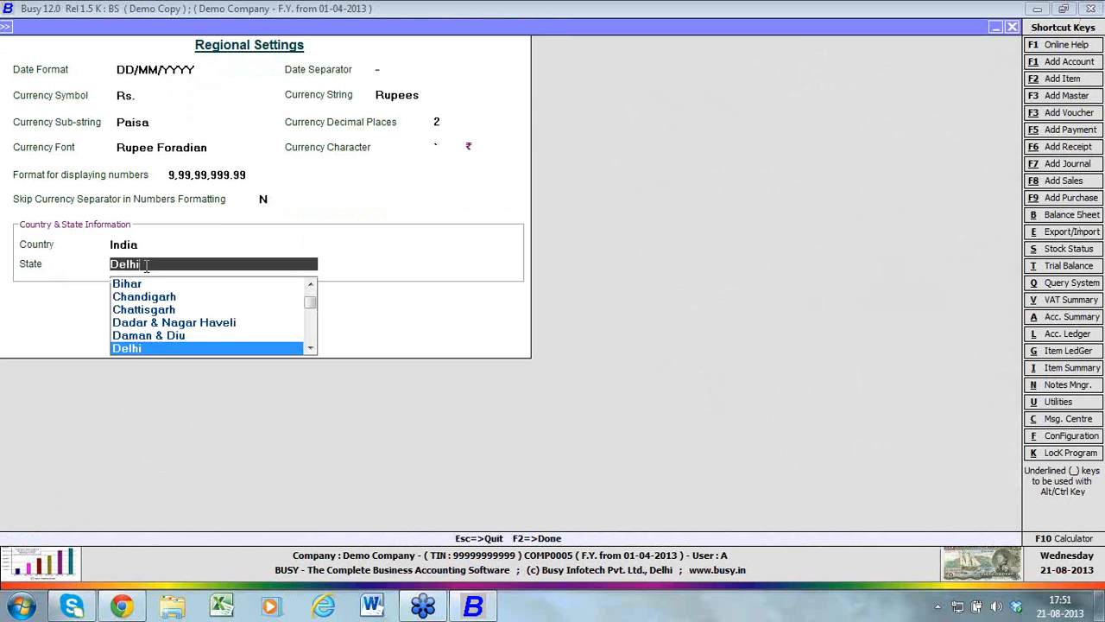
pyautogui.press('BackSpace')
pyautogui.press('BackSpace')
pyautogui.press('BackSpace')
pyautogui.press('BackSpace')
pyautogui.press('BackSpace')
pyautogui.write('har')
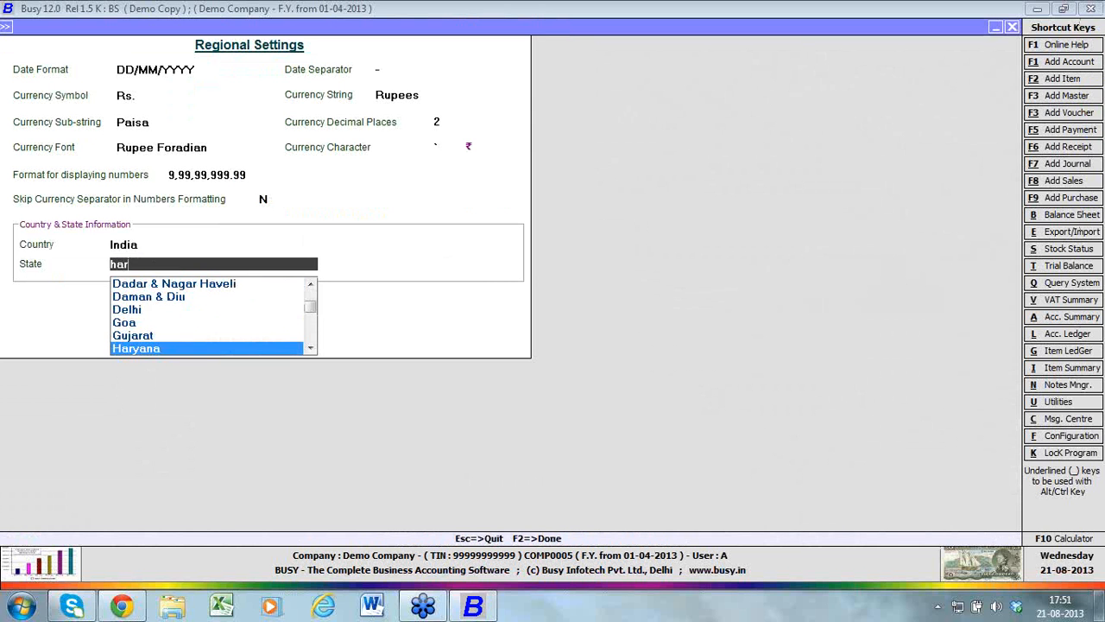
pyautogui.press('Return')
pyautogui.press('Return')
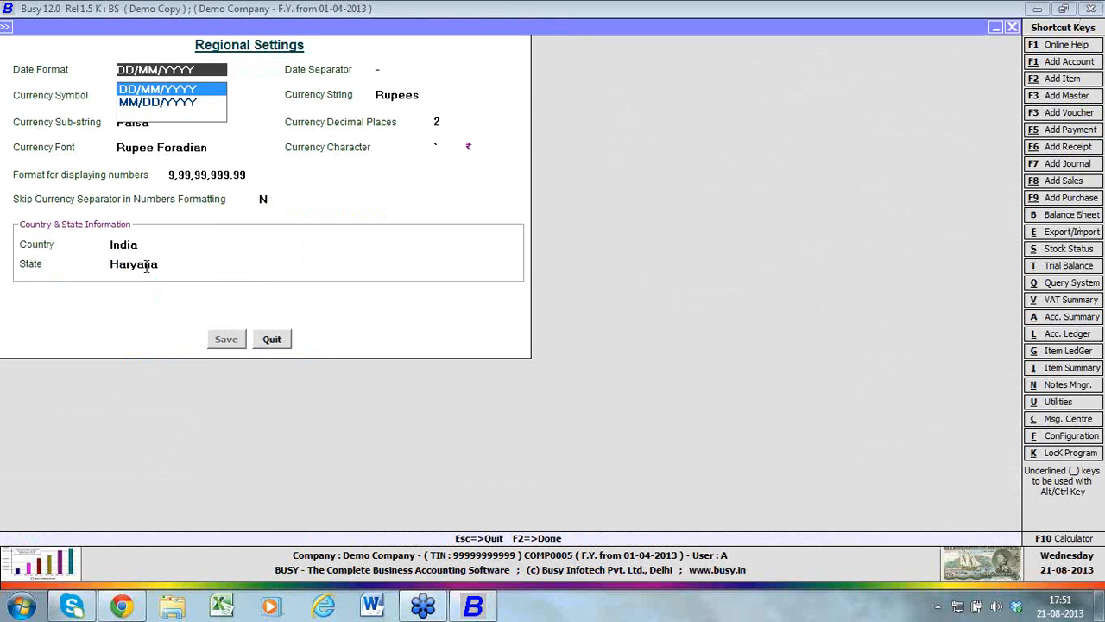
# Leave the regional settings and expand the sales tax and VAT reports among the display reports
pyautogui.press('Escape')
pyautogui.press('Down')
pyautogui.press('Down')
pyautogui.press('Down')
pyautogui.press('Down')
pyautogui.press('Down')
pyautogui.press('Down')
pyautogui.press('Down')
pyautogui.press('Down')
pyautogui.press('Down')
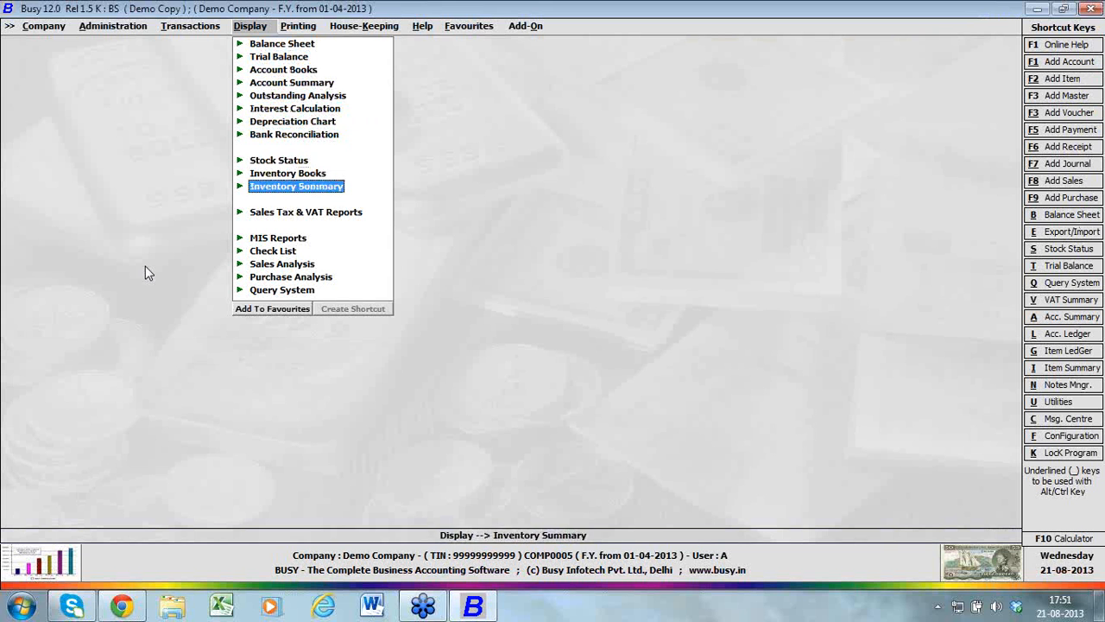
pyautogui.press('Down')
pyautogui.press('Down')
pyautogui.press('Up')
pyautogui.press('Return')
# List the Haryana VAT reports, look through them, and collapse the sales tax and VAT group
pyautogui.press('Down')
pyautogui.press('Down')
pyautogui.press('Down')
pyautogui.press('Down')
pyautogui.press('Down')
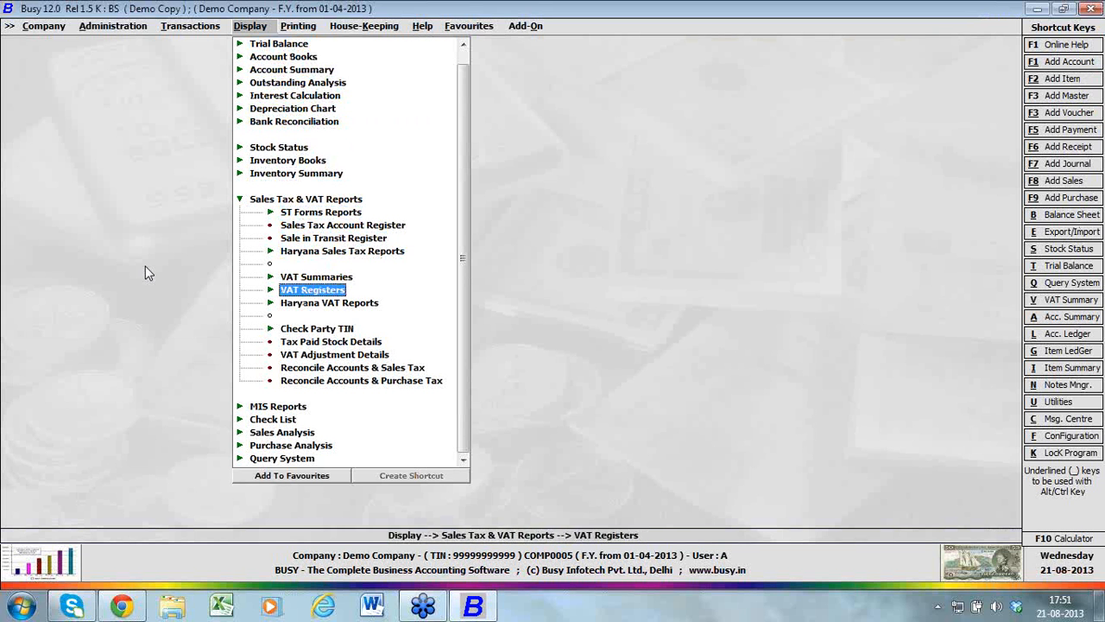
pyautogui.press('Down')
pyautogui.press('Return')
pyautogui.press('Down')
pyautogui.press('Down')
pyautogui.press('Escape')
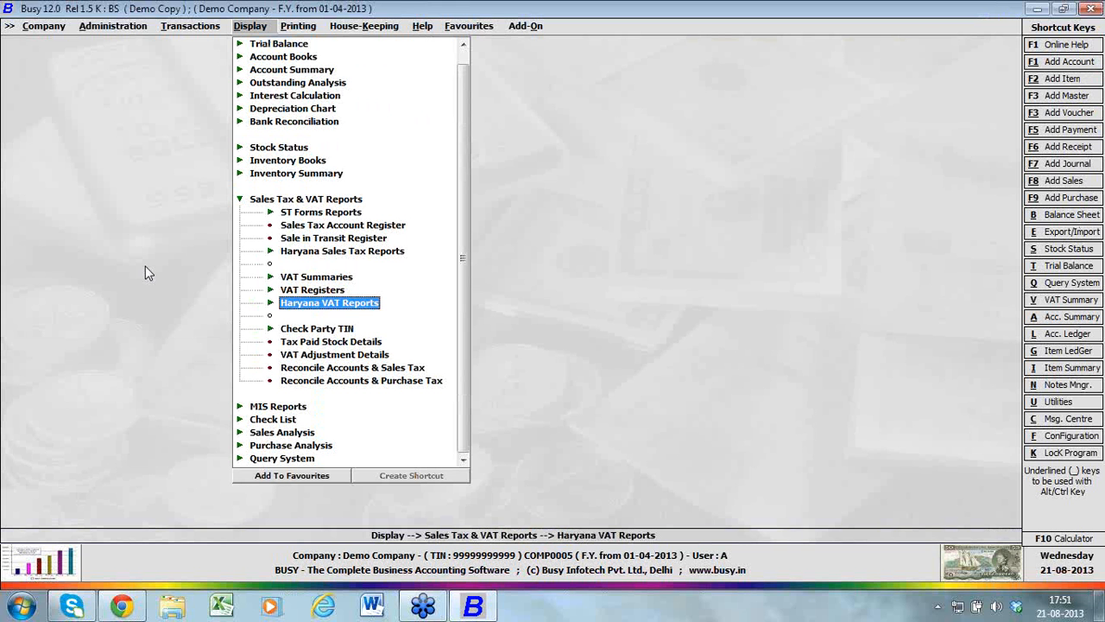
pyautogui.press('Down')
pyautogui.press('Down')
pyautogui.press('Escape')
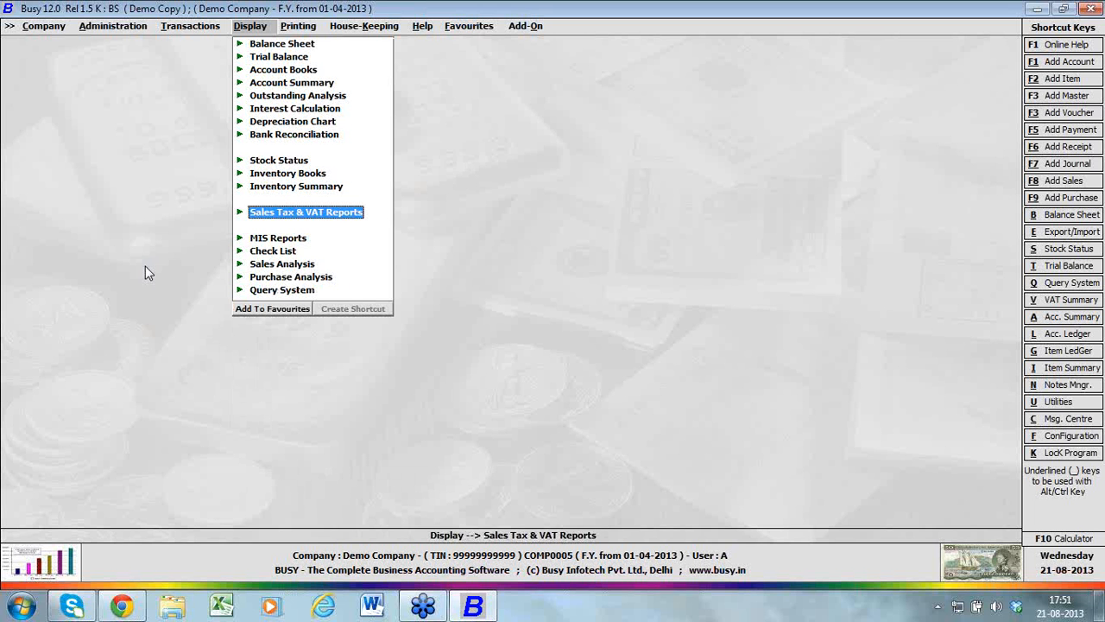
# Expand the MIS reports group and look through its reports, from Cash Flow to Profitability Reports
pyautogui.press('Up')
pyautogui.press('Up')
pyautogui.press('Up')
pyautogui.press('Down')
pyautogui.press('Down')
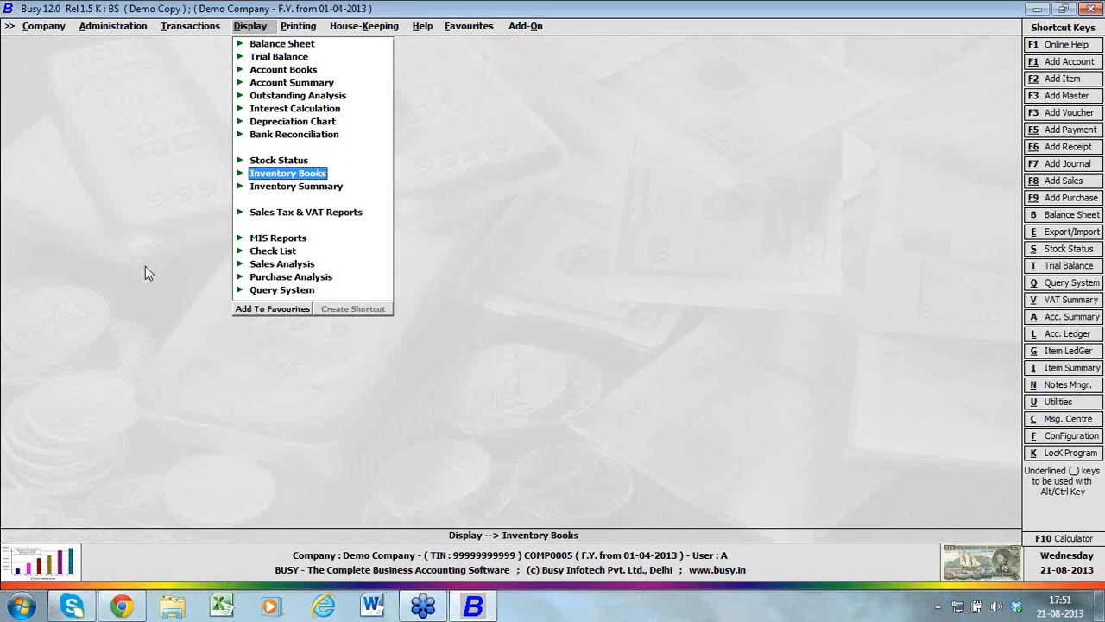
pyautogui.press('Down')
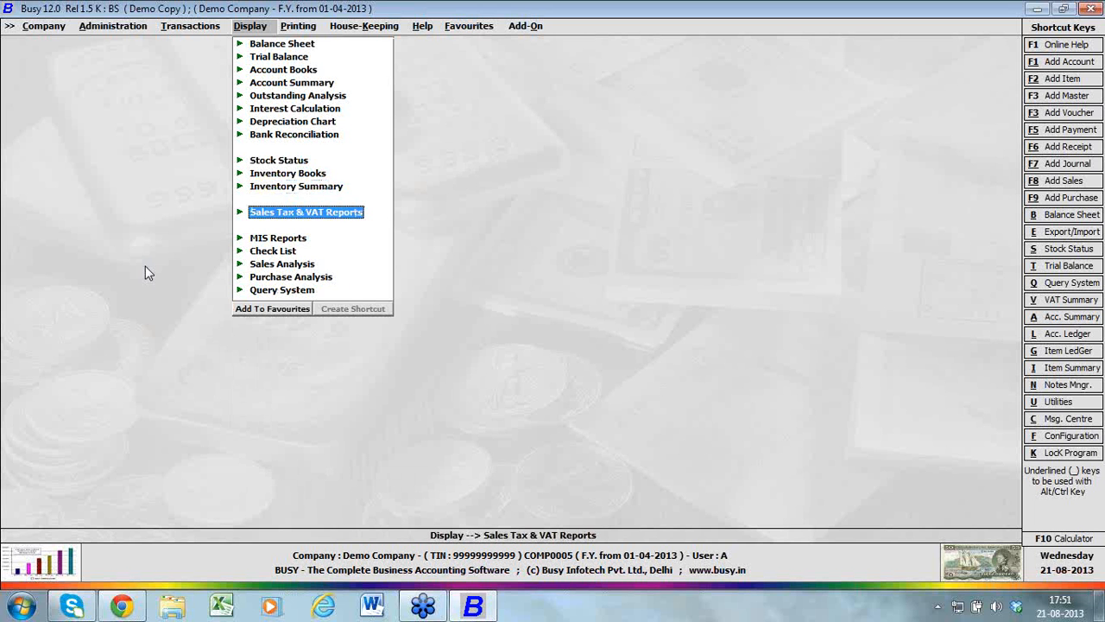
pyautogui.press('Down')
pyautogui.press('Return')
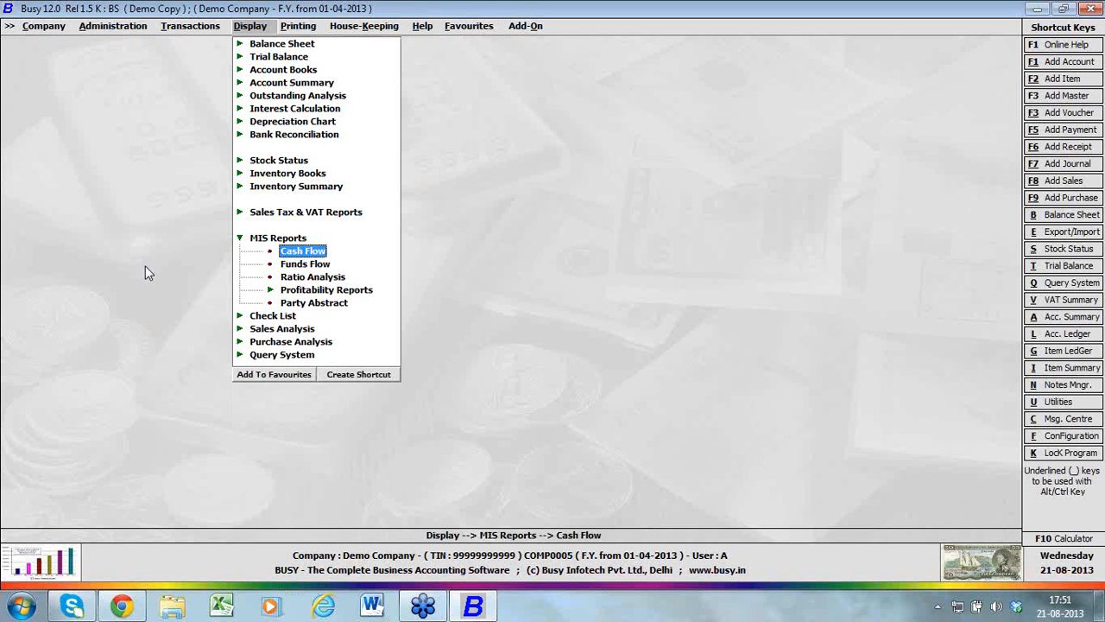
pyautogui.press('Down')
pyautogui.press('Down')
pyautogui.press('Down')
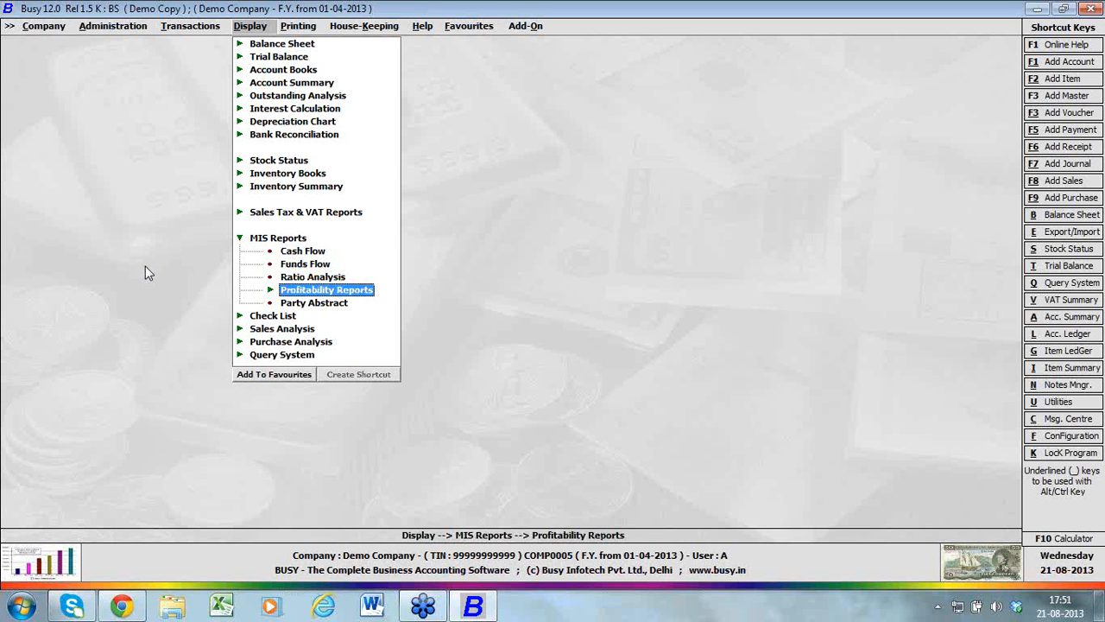
# Expand the profitability reports and look through the bill-wise, party-wise, MC-wise and item-wise entries
pyautogui.press('Return')
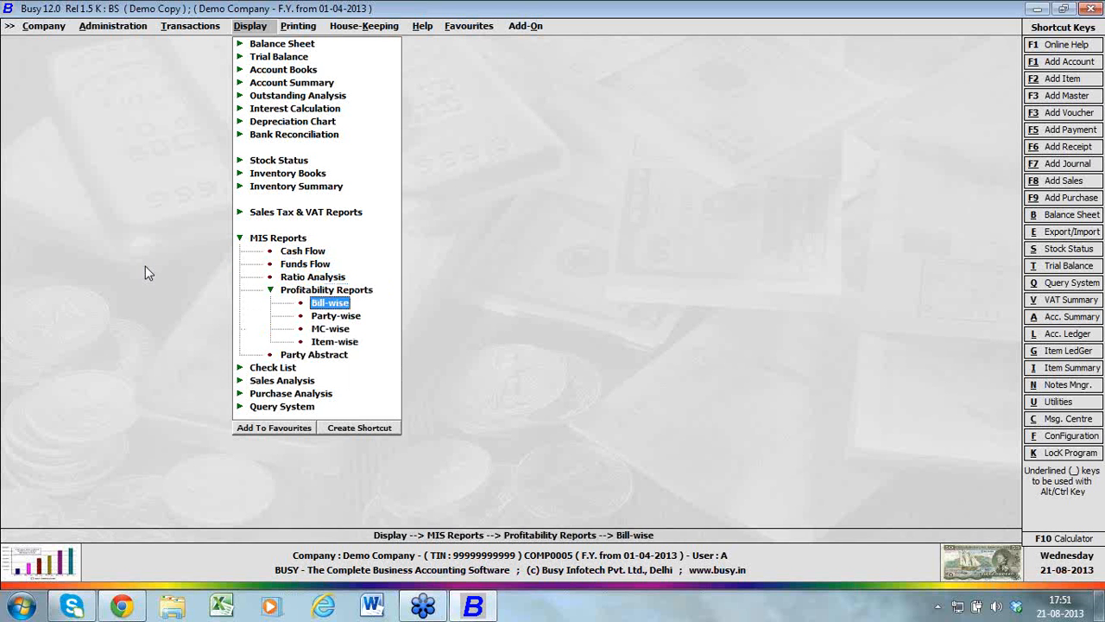
pyautogui.press('Down')
pyautogui.press('Down')
pyautogui.press('Down')
pyautogui.press('Down')
# Expand the check list group and look through its statistics and master list reports
pyautogui.press('Down')
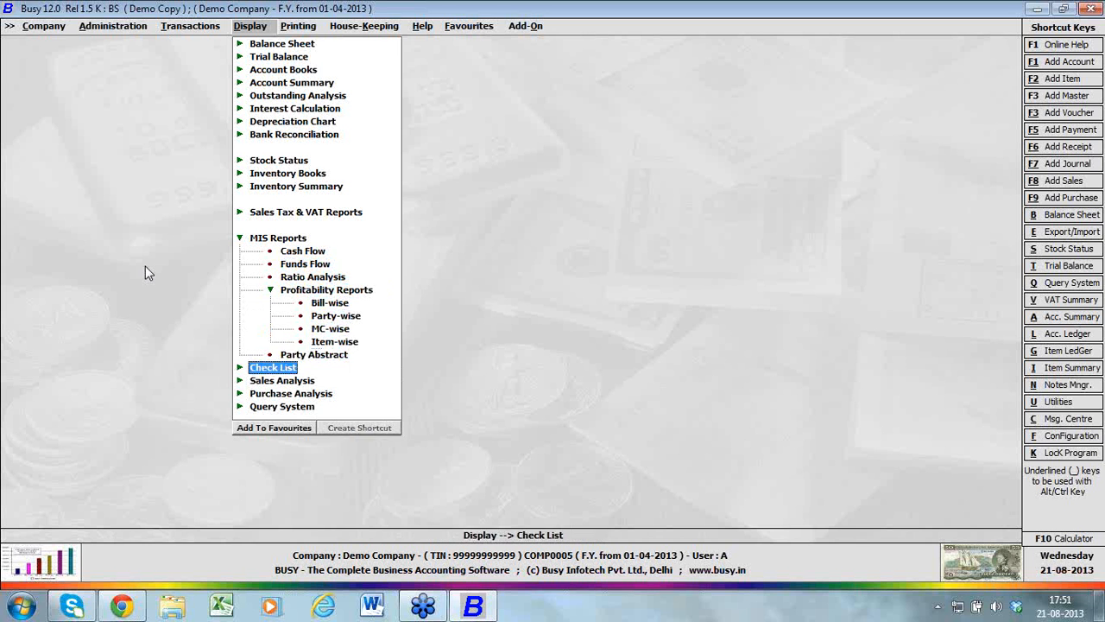
pyautogui.press('Return')
pyautogui.press('Down')
pyautogui.press('Down')
pyautogui.press('Down')
pyautogui.press('Down')
pyautogui.press('Down')
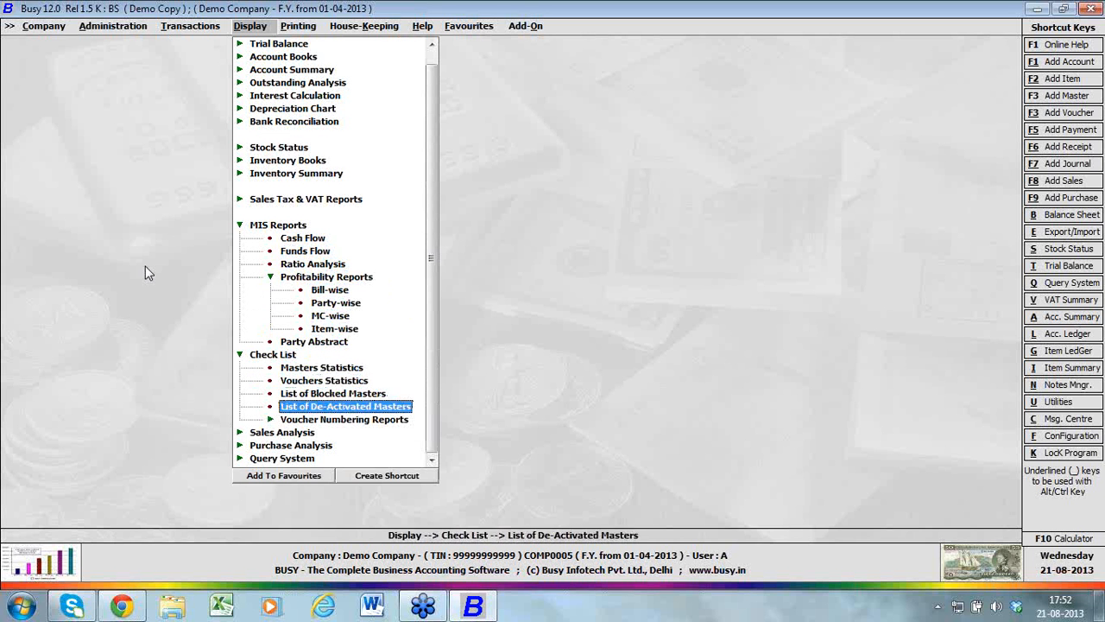
# Expand the sales analysis group and look through its party and item report combinations
pyautogui.press('Return')
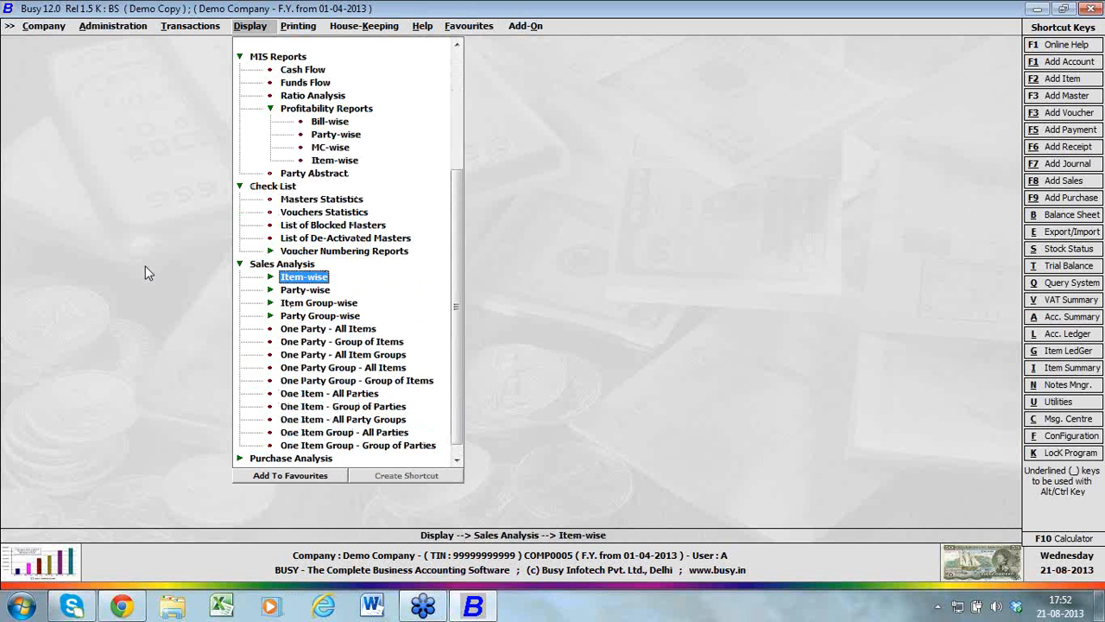
pyautogui.press('Down')
pyautogui.press('Down')
pyautogui.press('Down')
pyautogui.press('Down')
pyautogui.press('Down')
pyautogui.press('Down')
pyautogui.press('Down')
pyautogui.press('Down')
pyautogui.press('Down')
pyautogui.press('Down')
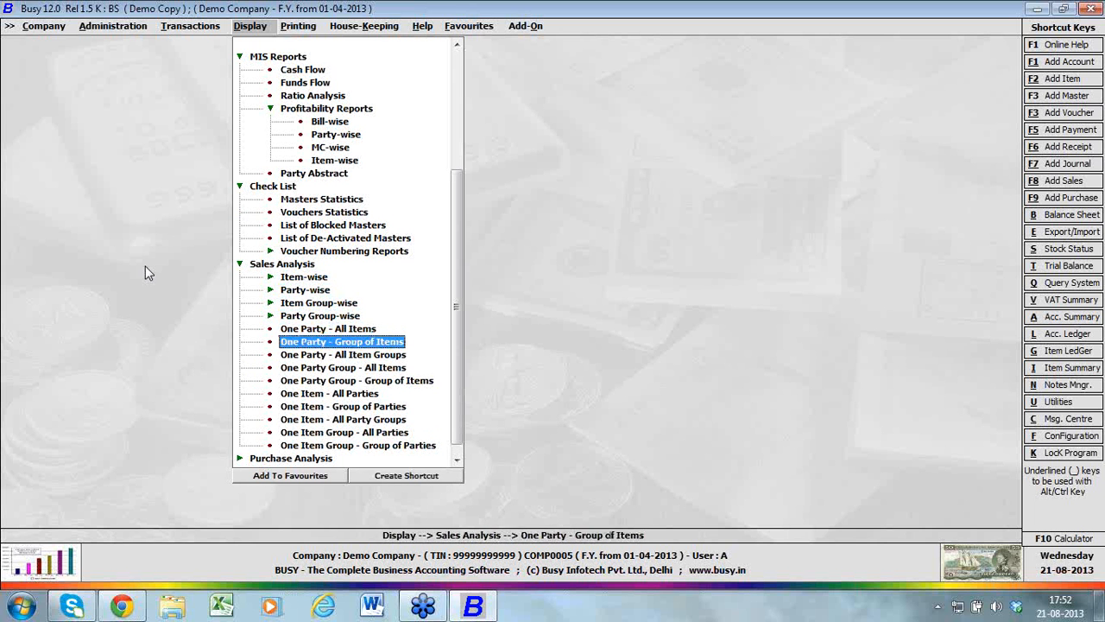
pyautogui.press('Down')
pyautogui.press('Down')
pyautogui.press('Down')
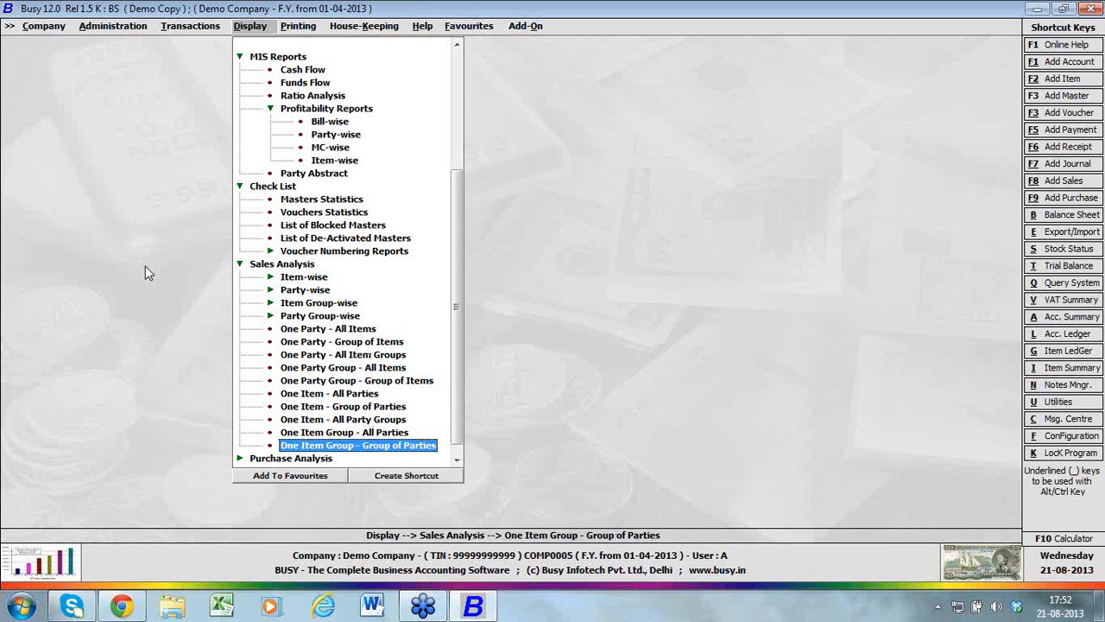
# Expand the purchase analysis group to see its reports, and collapse it again
pyautogui.press('Down')
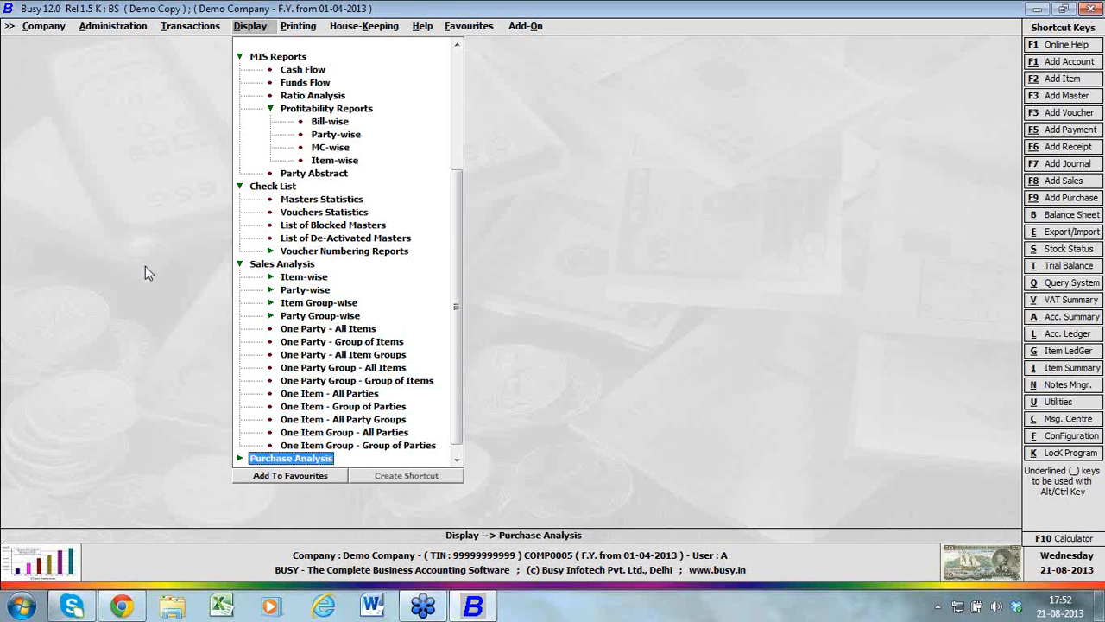
pyautogui.press('Return')
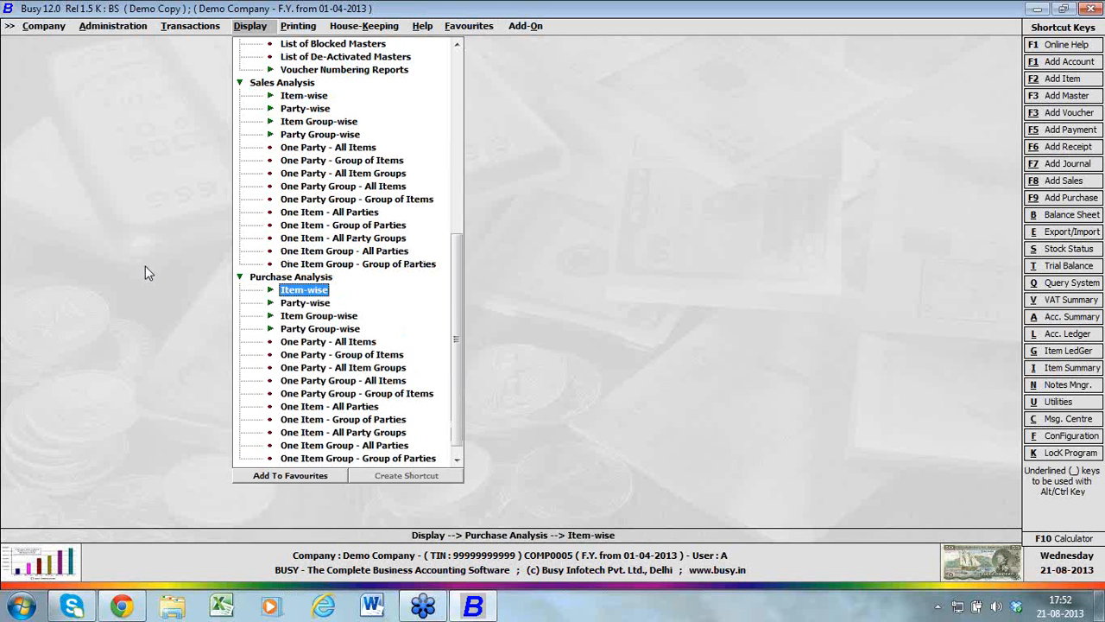
pyautogui.press('Escape')
# Expand the query system group to see its query types, and collapse it again
pyautogui.press('Down')
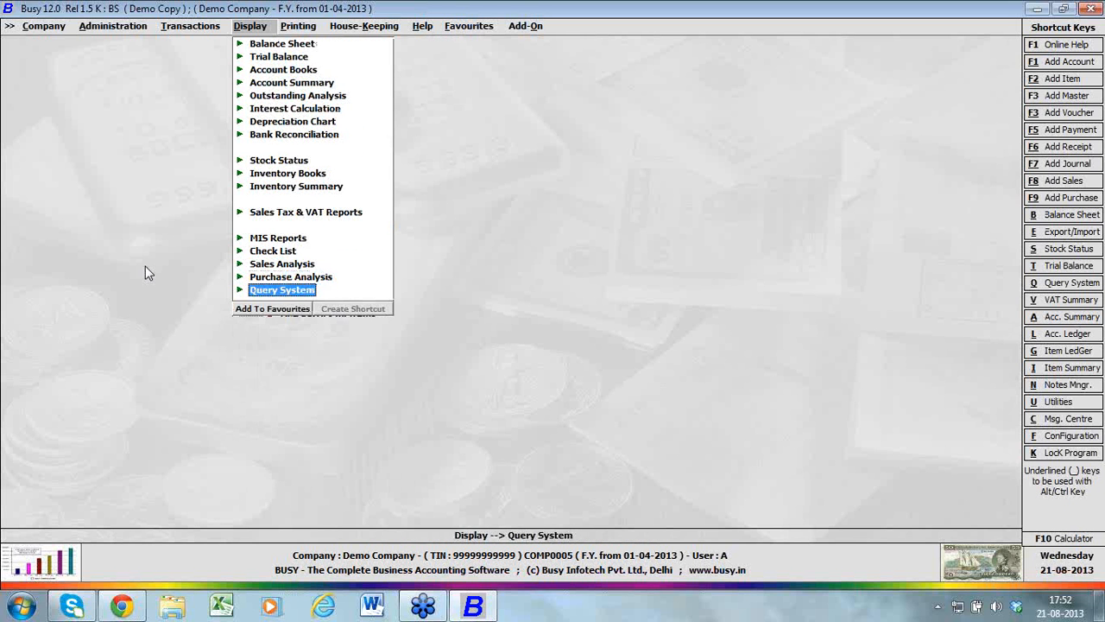
pyautogui.press('Return')
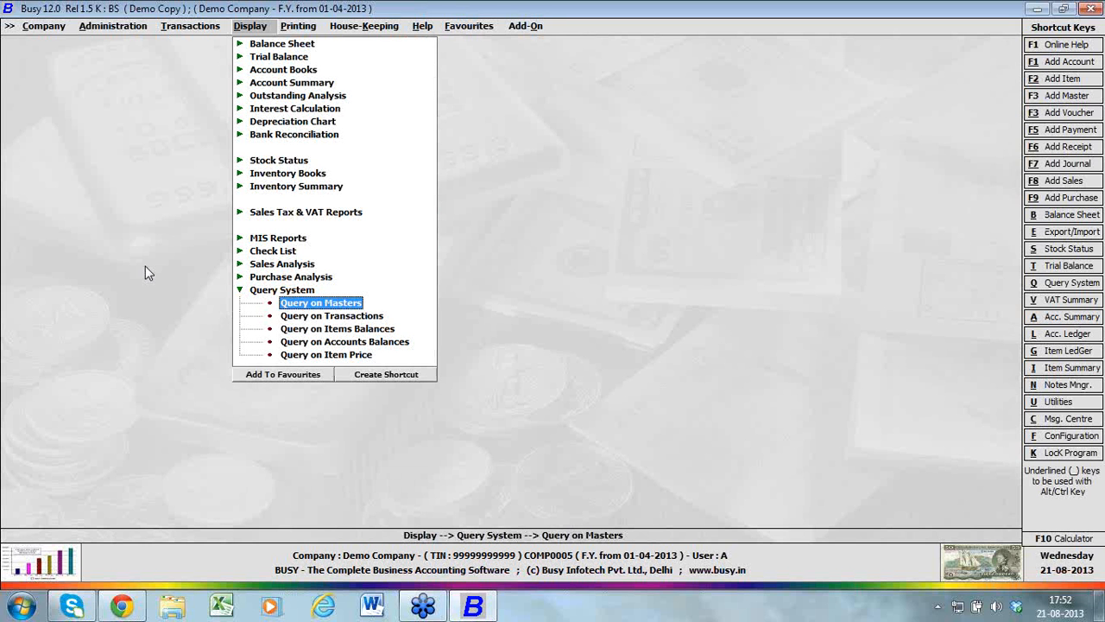
pyautogui.press('Escape')
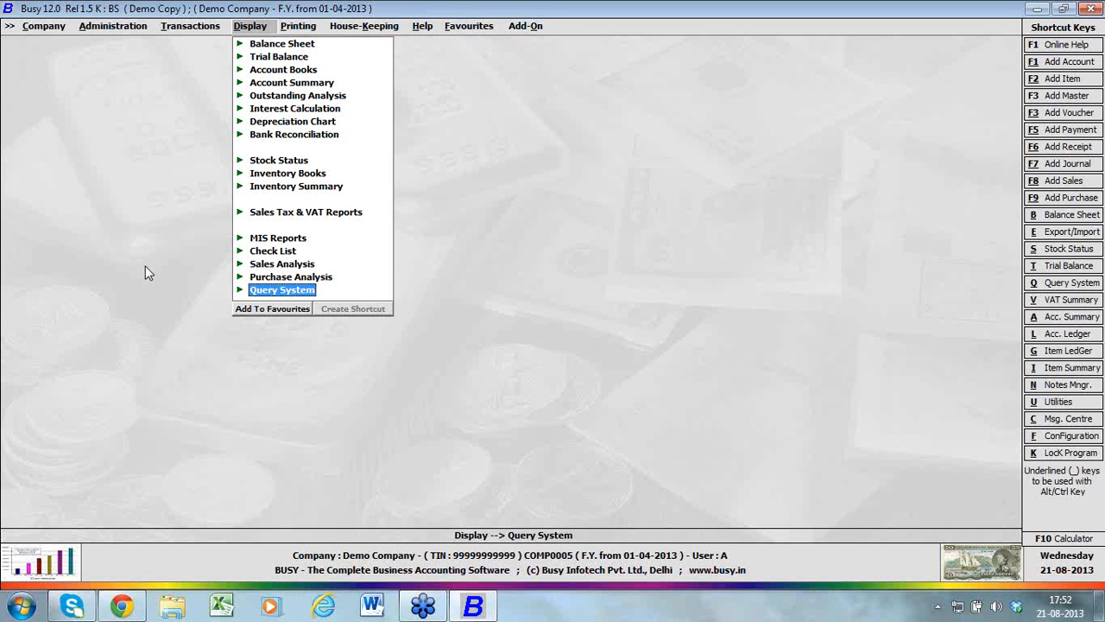
# Display the horizontal balance sheet as on date 01-04-2013, with second level group details shown
pyautogui.press('Up')
pyautogui.press('Up')
pyautogui.press('Up')
pyautogui.press('Up')
pyautogui.press('Up')
pyautogui.press('Up')
pyautogui.press('Up')
pyautogui.press('Up')
pyautogui.press('Up')
pyautogui.press('Up')
pyautogui.press('Up')
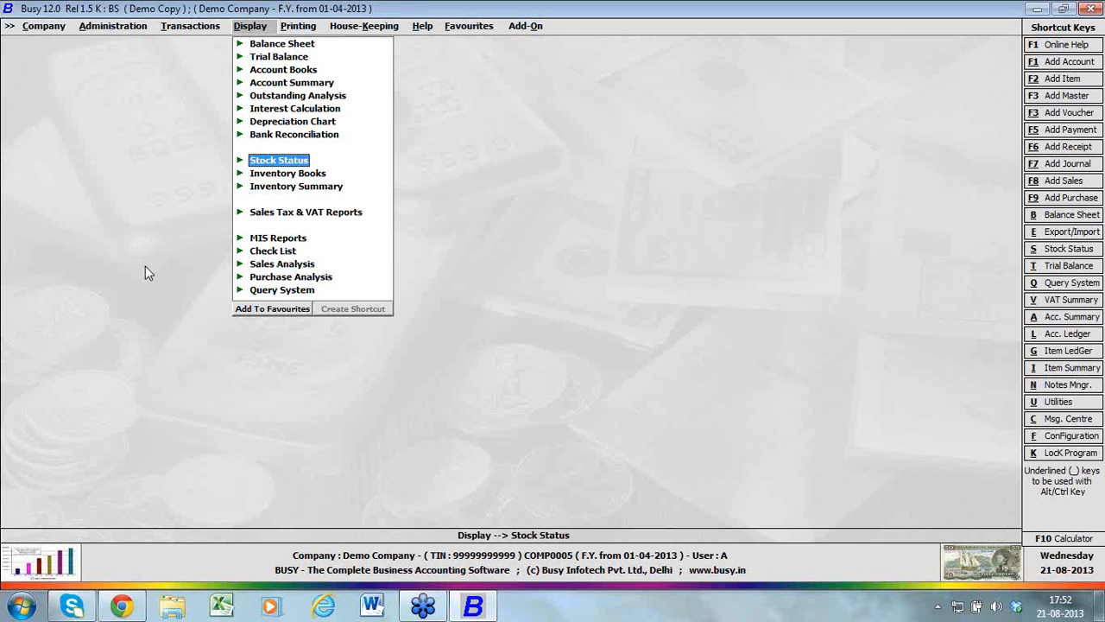
pyautogui.press('Up')
pyautogui.press('Up')
pyautogui.press('Up')
pyautogui.press('Up')
pyautogui.press('Up')
pyautogui.press('Right')
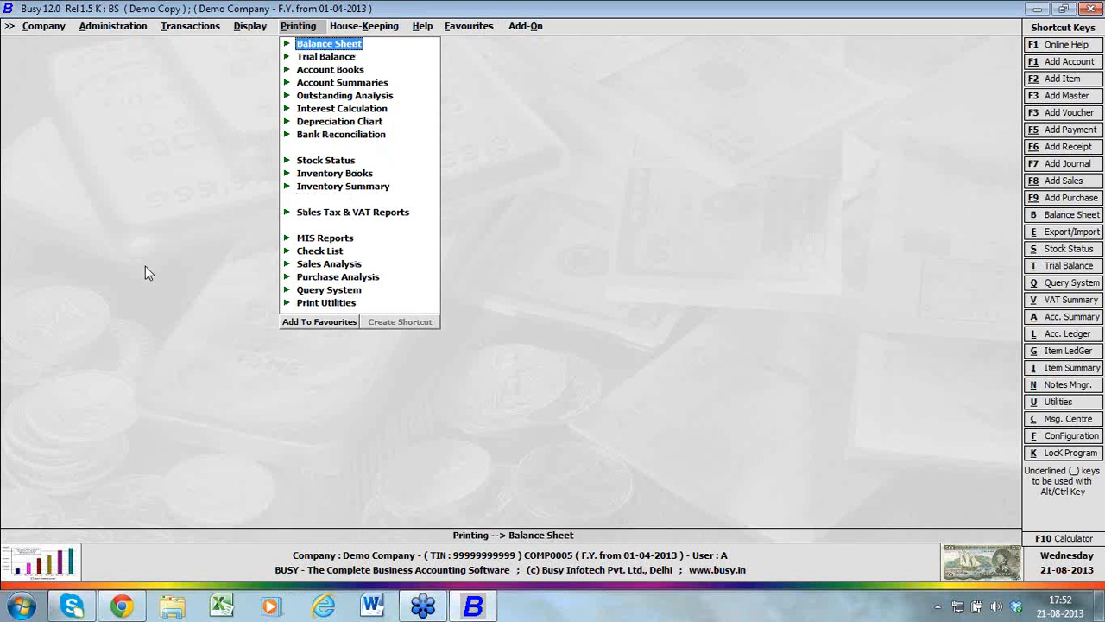
pyautogui.press('Left')
pyautogui.press('Return')
pyautogui.press('Return')
pyautogui.press('Right')
pyautogui.press('Return')
pyautogui.press('Return')
pyautogui.press('Return')
pyautogui.press('Return')
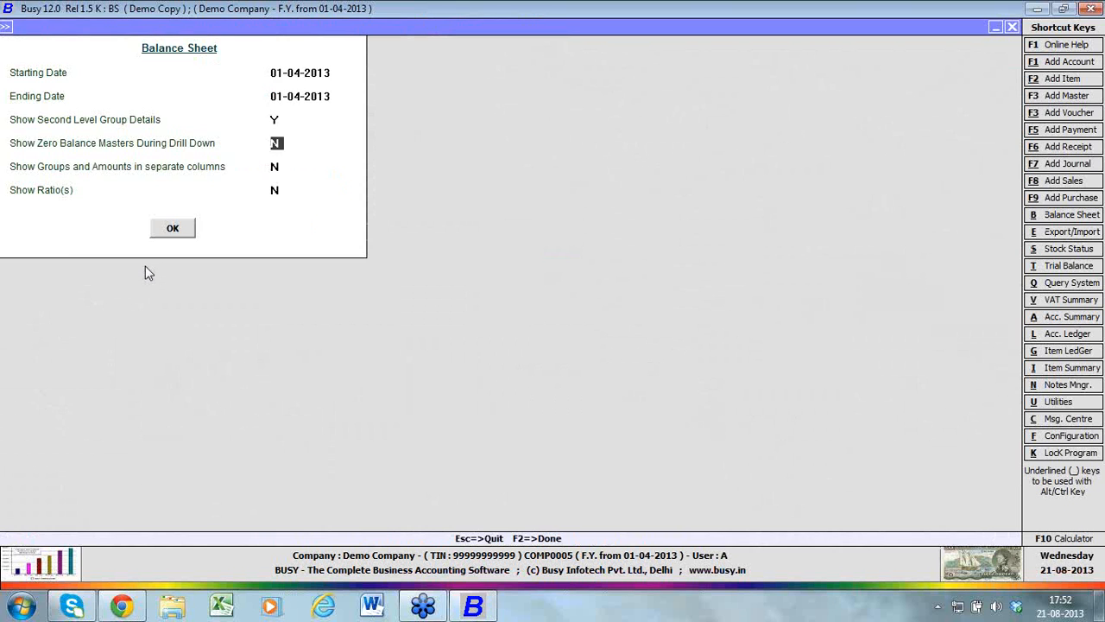
pyautogui.press('Return')
pyautogui.press('Return')
pyautogui.press('Return')
pyautogui.press('Return')
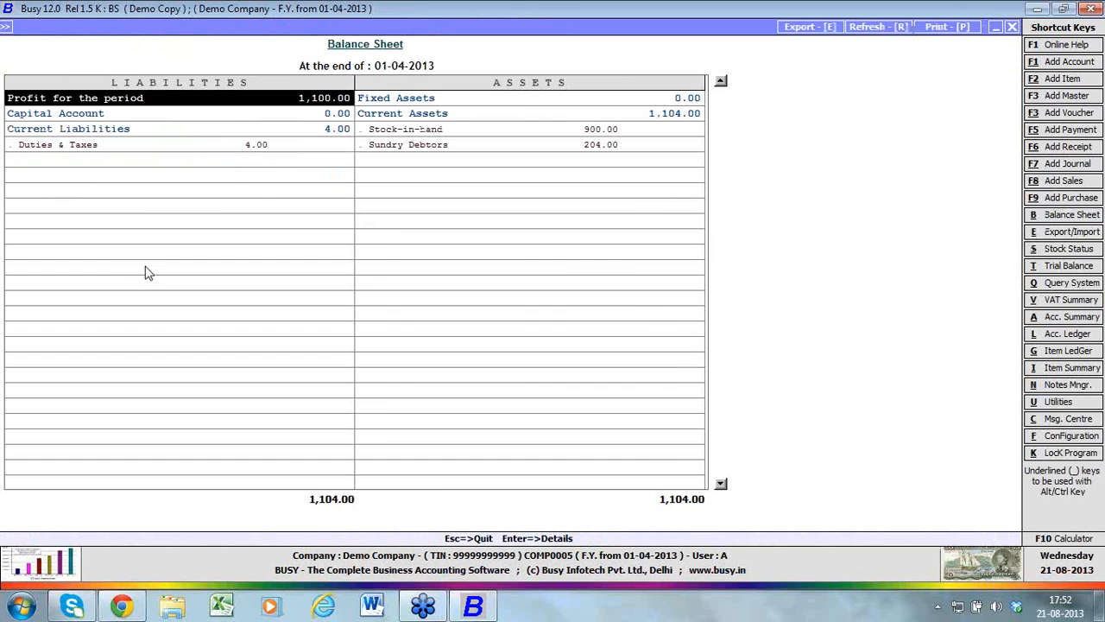
# Preview the printout of only the balance sheet with the standard report header, and close the preview and report
pyautogui.hotkey('alt', 'p')
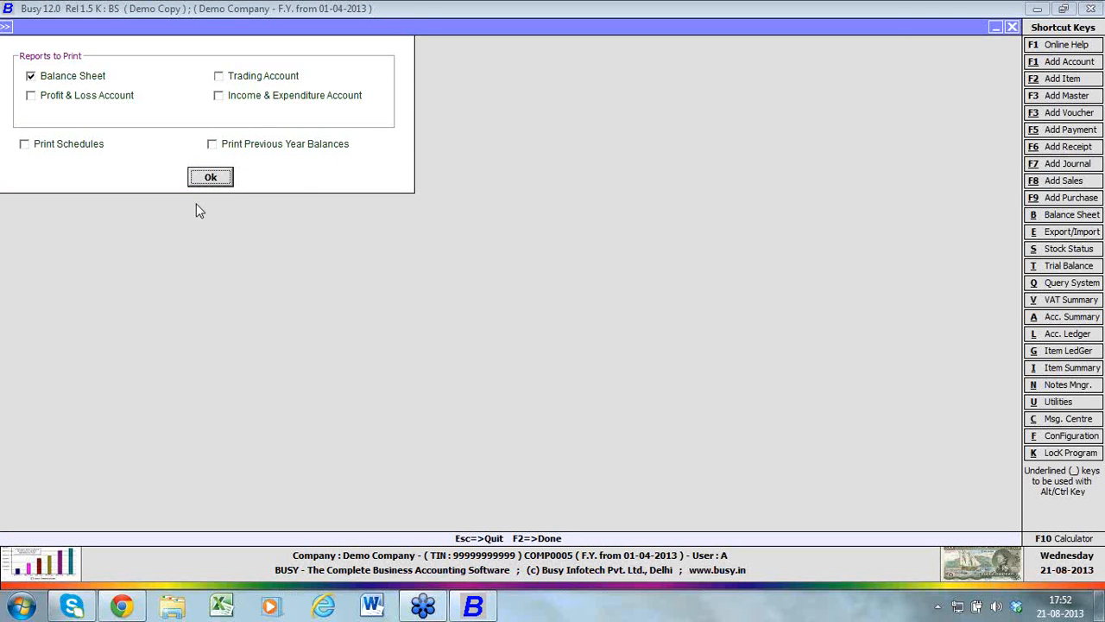
pyautogui.click(215, 177)
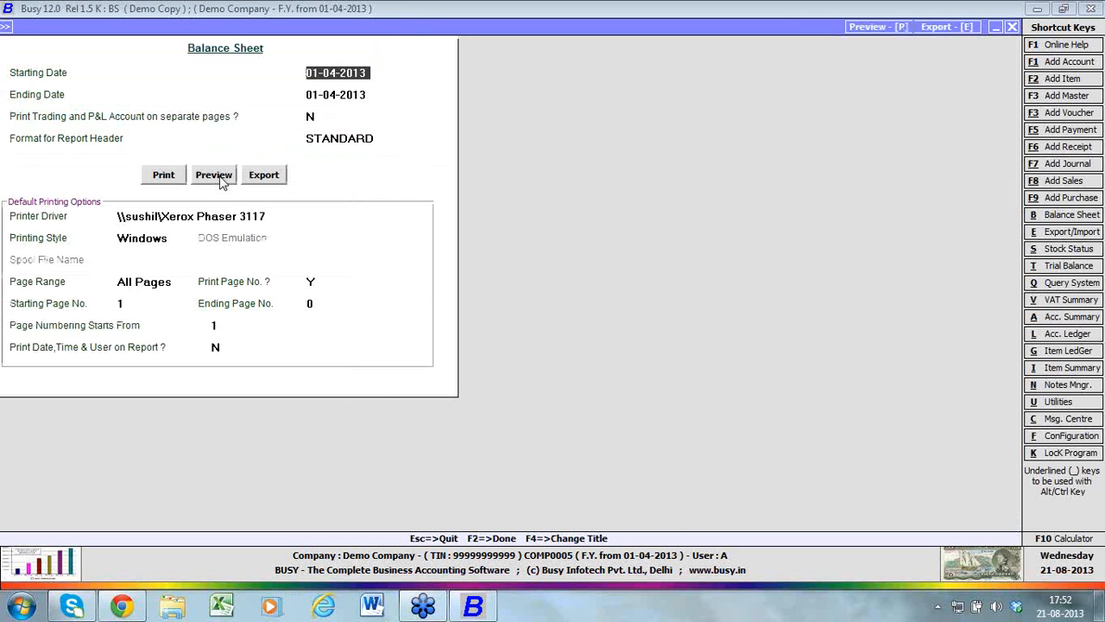
pyautogui.click(216, 176)
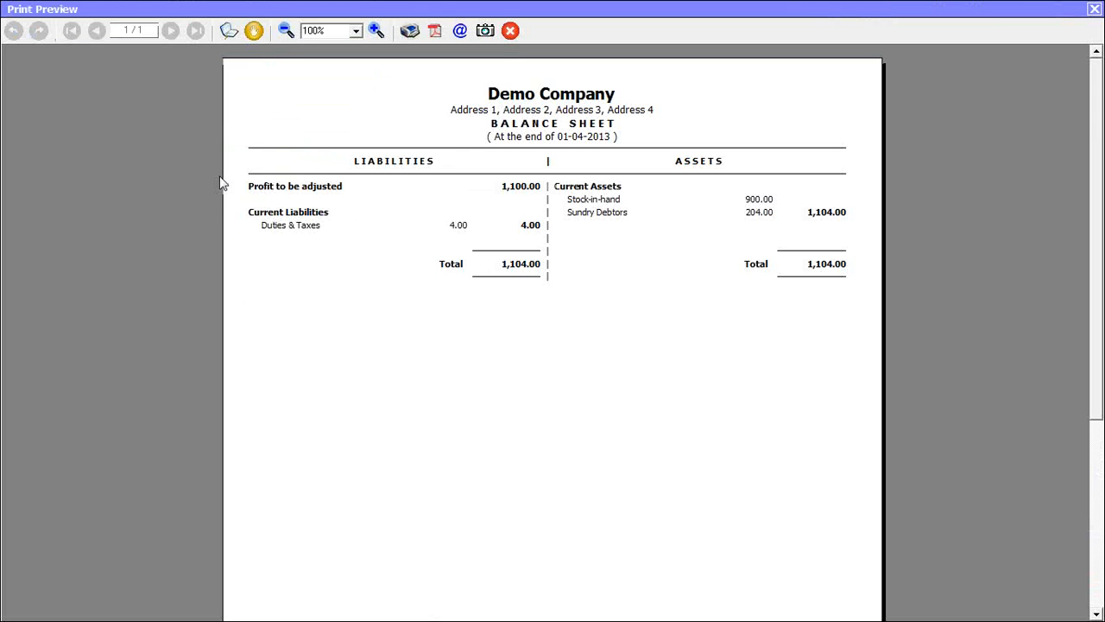
pyautogui.press('Escape')
pyautogui.press('Escape')
pyautogui.press('Escape')
pyautogui.press('Escape')
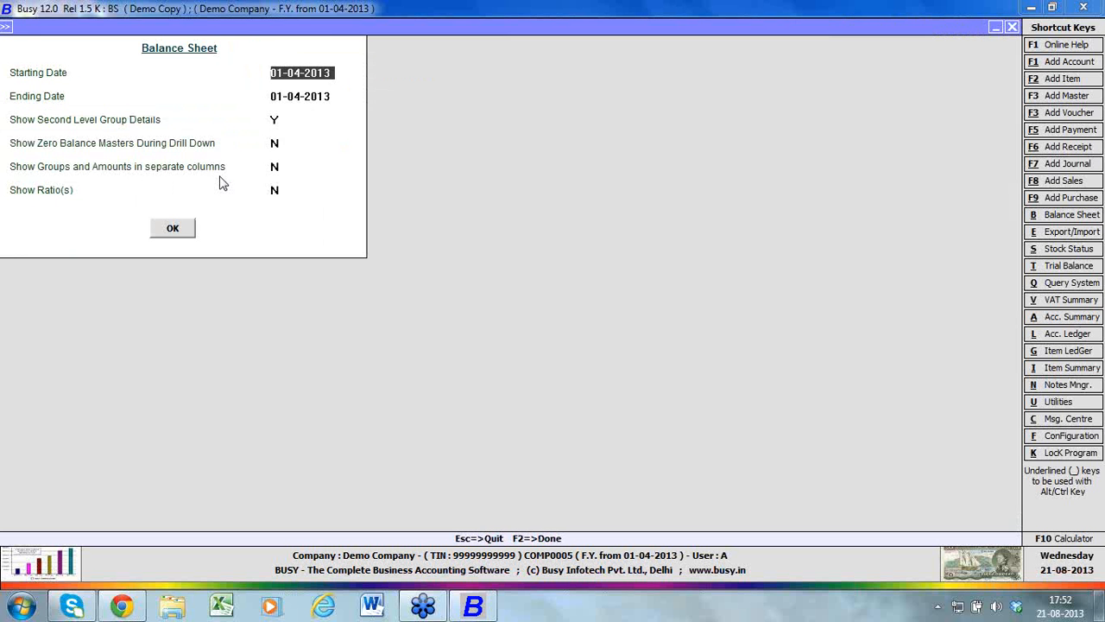
# Open the print setup of the horizontal balance sheet as on date from the printing reports, and leave it without printing
pyautogui.press('Right')
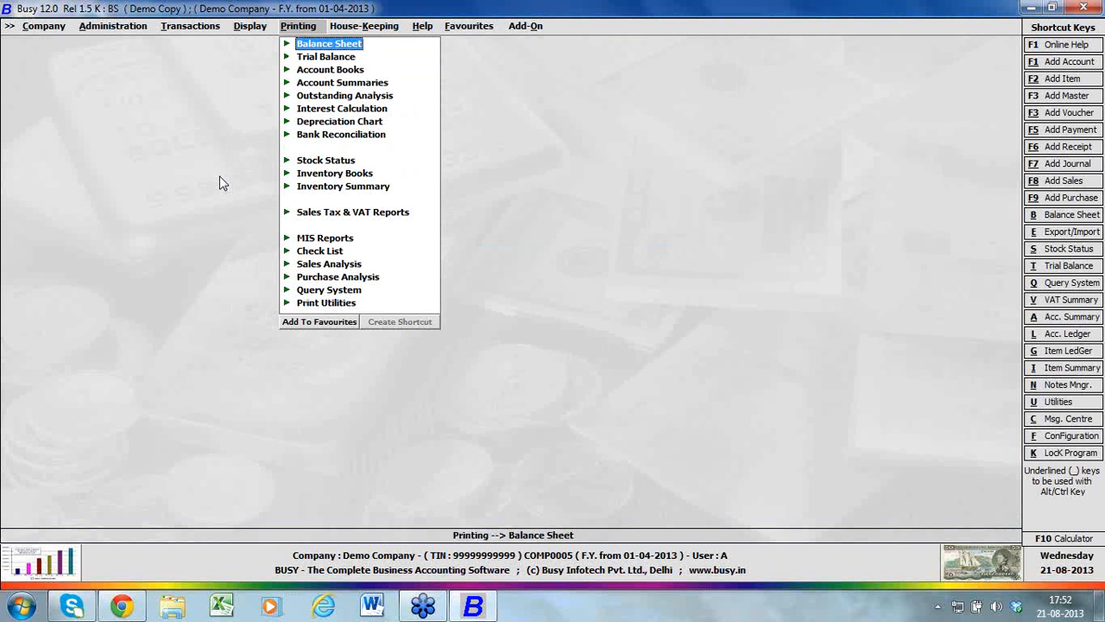
pyautogui.press('Return')
pyautogui.press('Return')
pyautogui.press('Right')
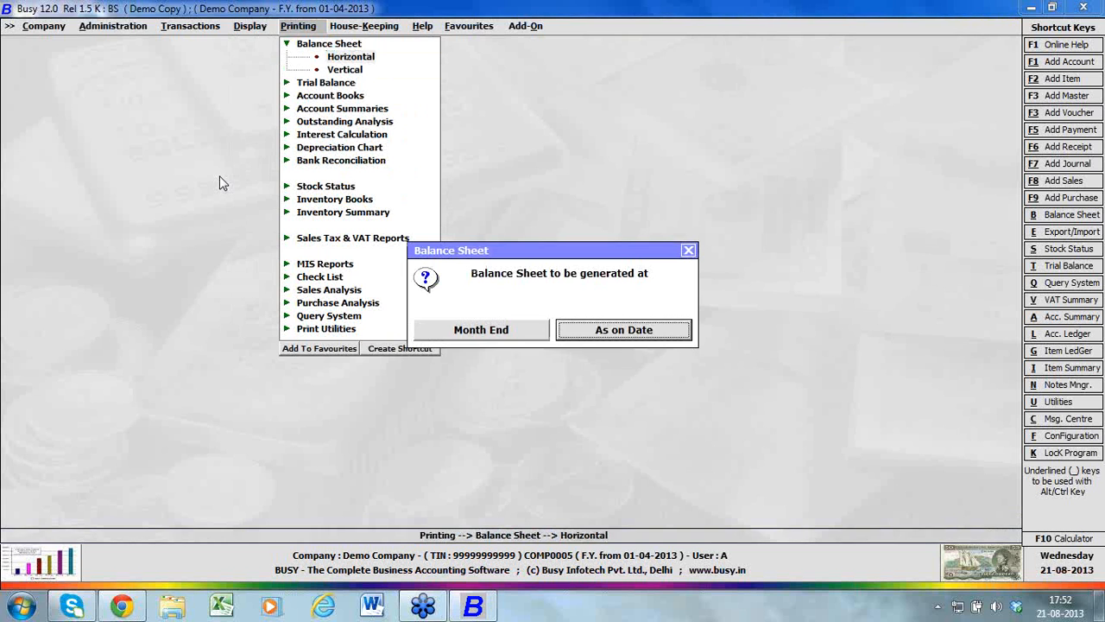
pyautogui.press('Return')
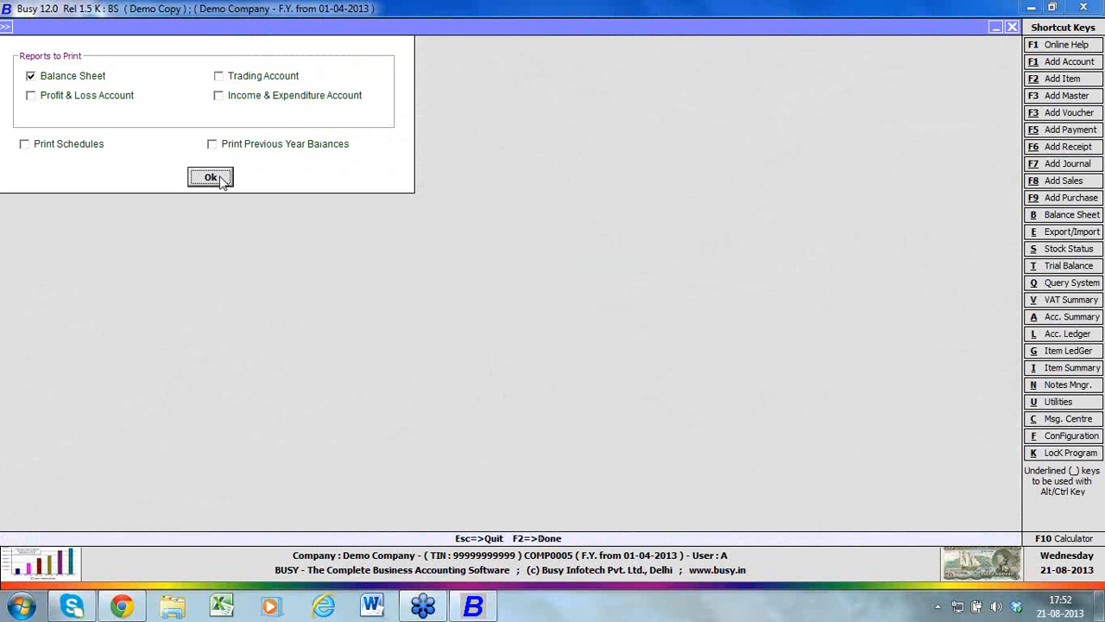
pyautogui.click(213, 177)
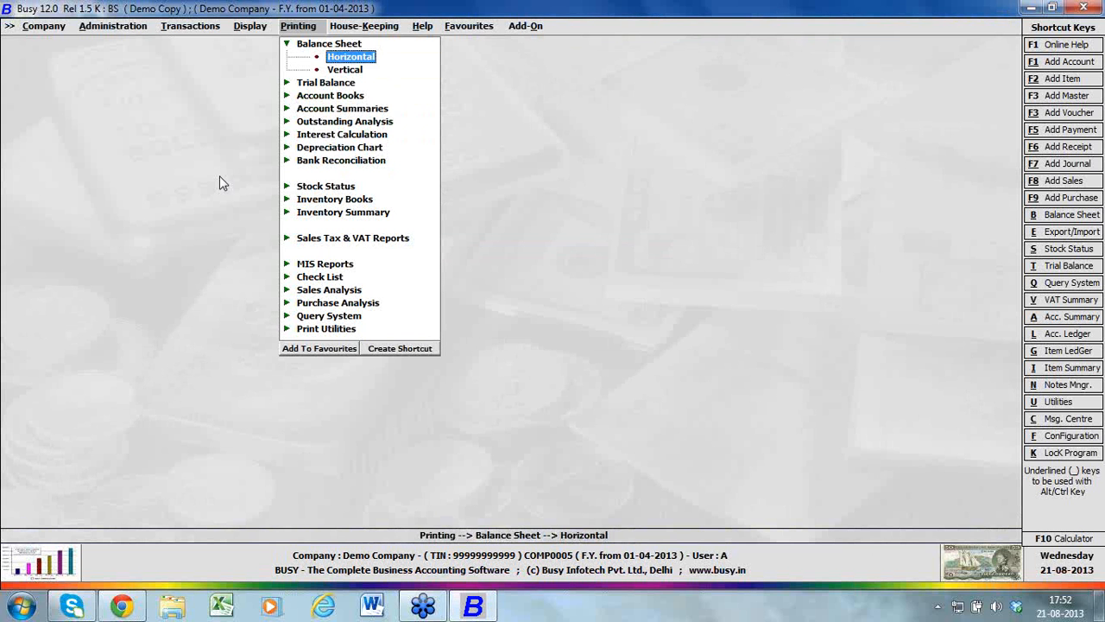
pyautogui.press('Escape')
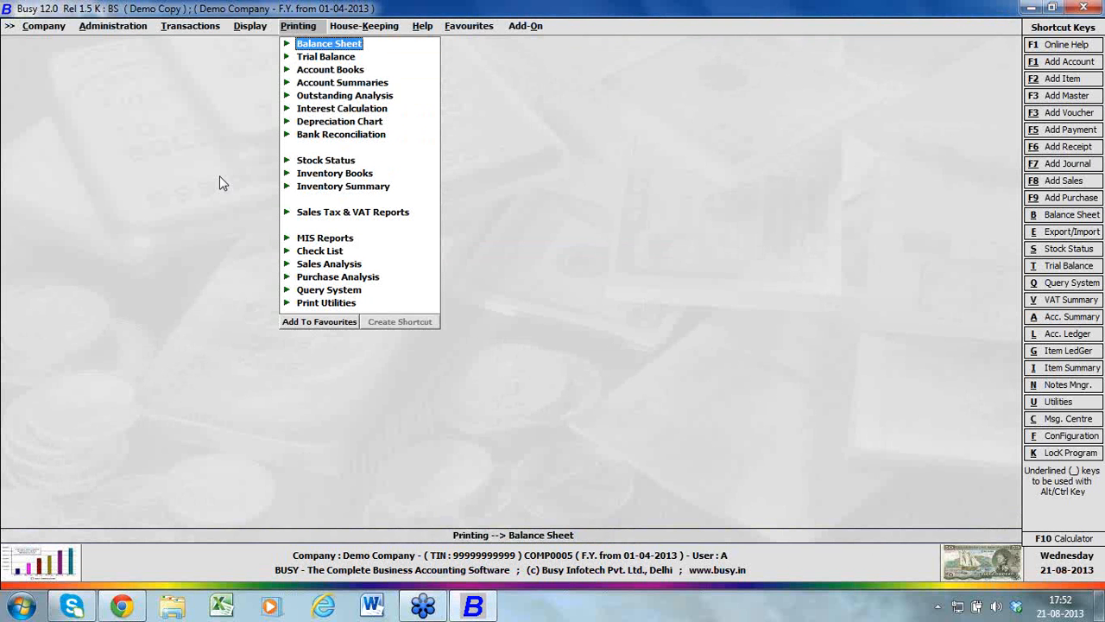
# Compare the display reports with the printing ones, and look through the house-keeping and help commands
pyautogui.press('Left')
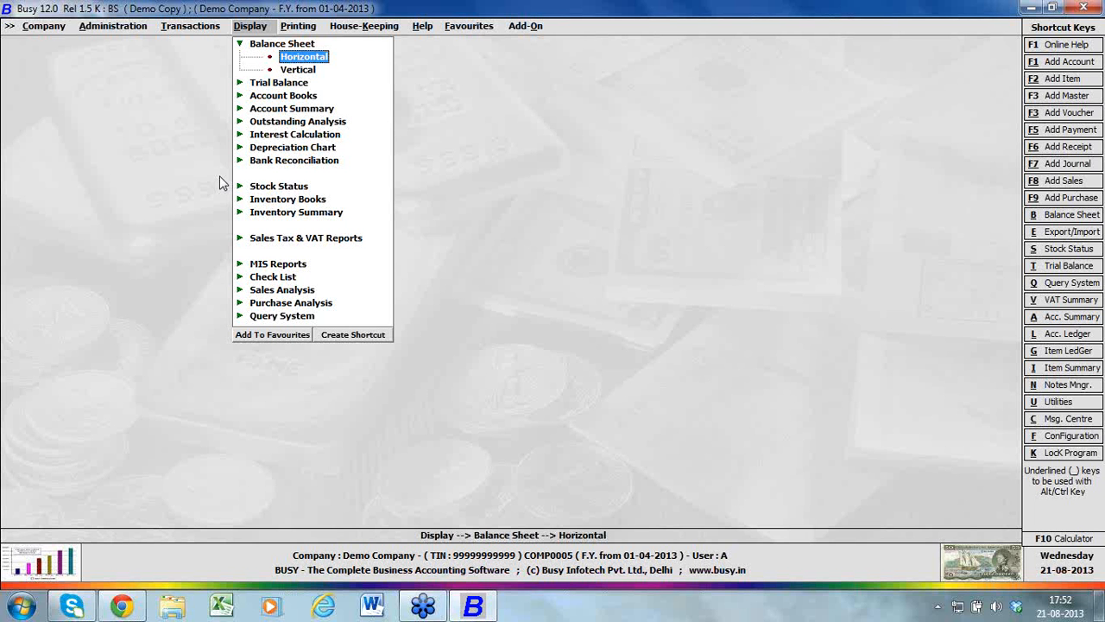
pyautogui.press('Right')
pyautogui.press('Right')
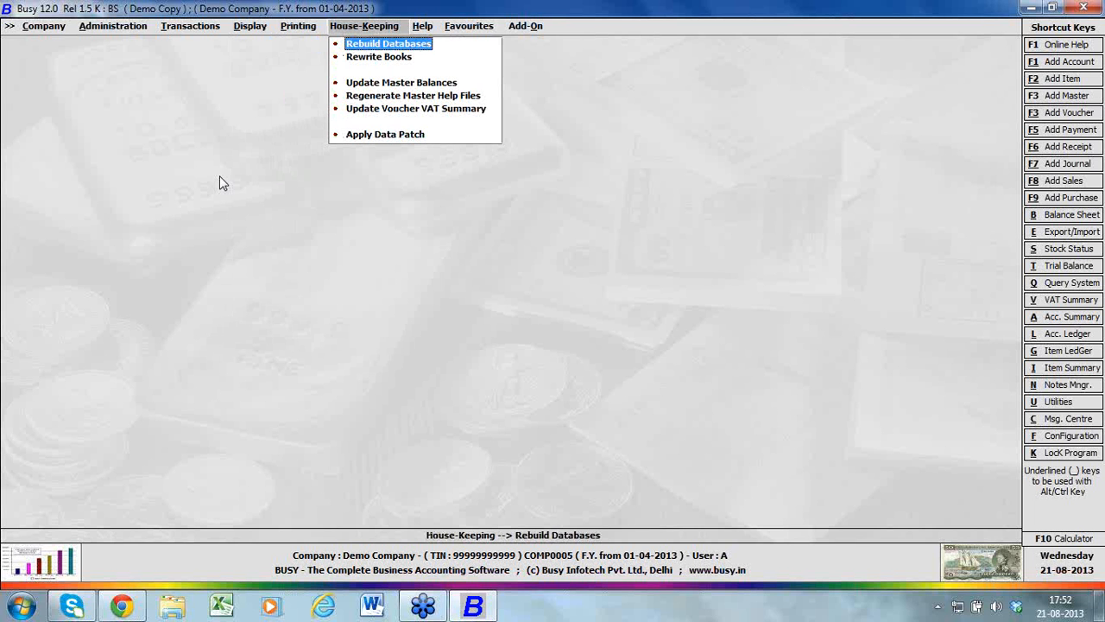
pyautogui.press('Right')
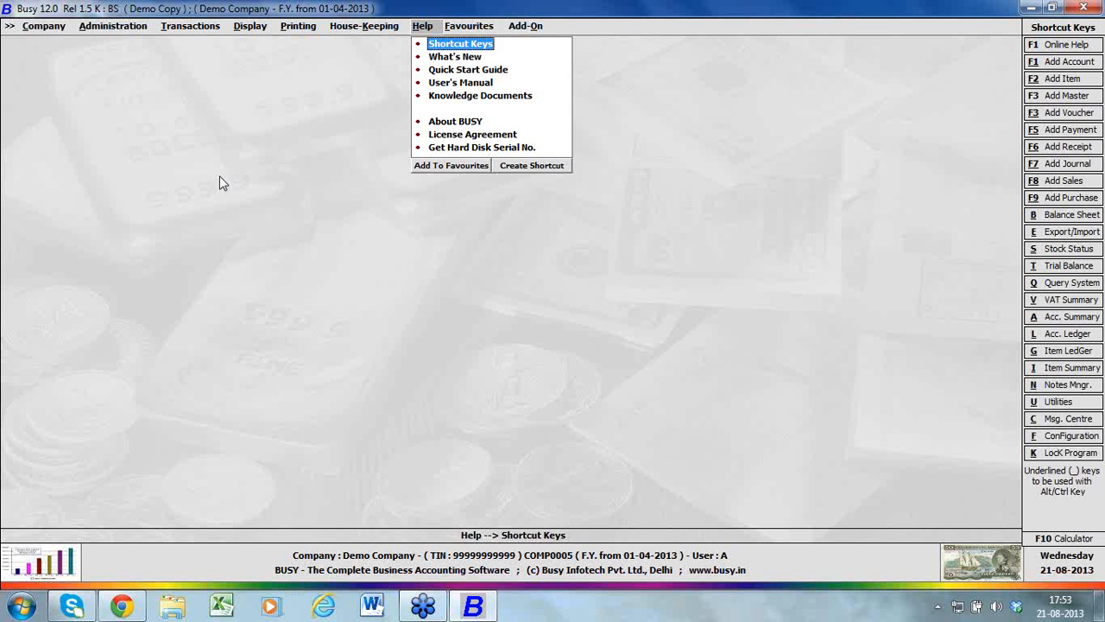
# View the list of general hot keys and hot keys during voucher feeding, and close it
pyautogui.press('Return')
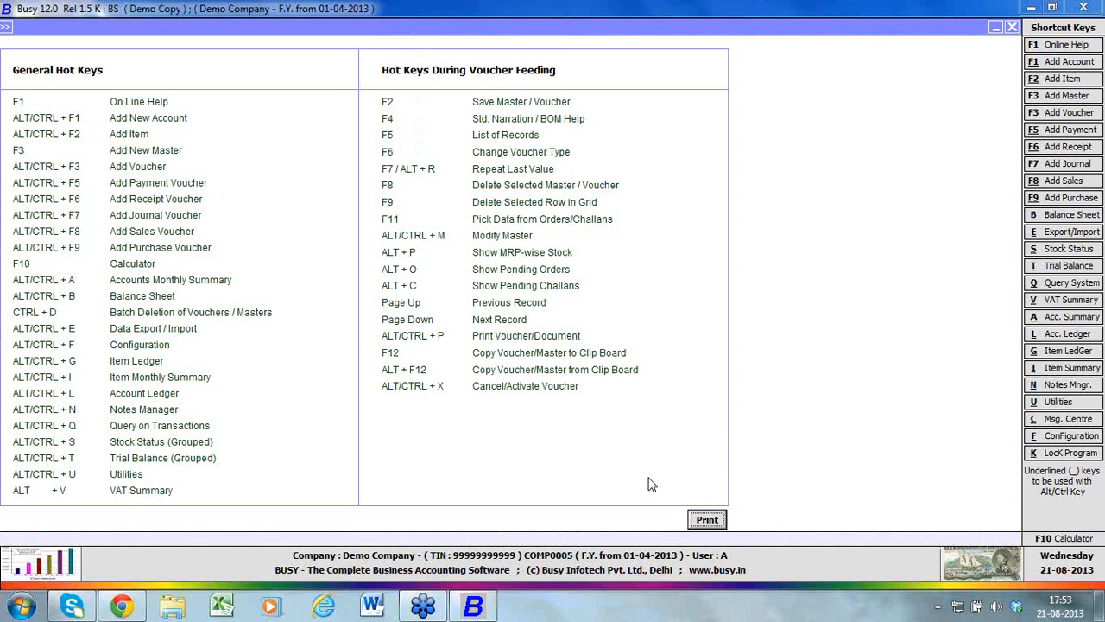
pyautogui.press('Escape')
pyautogui.press('Down')
pyautogui.press('Down')
pyautogui.press('Down')
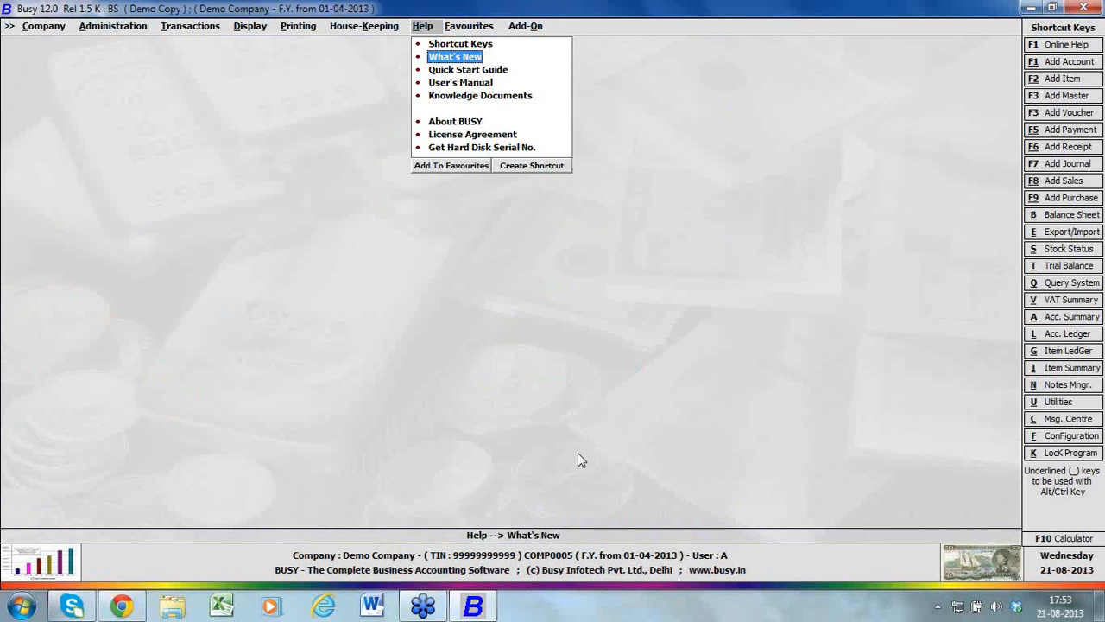
# Open the shortcut-key setup for adding a sales voucher, and leave it without assigning a key combination
pyautogui.press('Left')
pyautogui.press('Left')
pyautogui.press('Left')
pyautogui.press('Left')
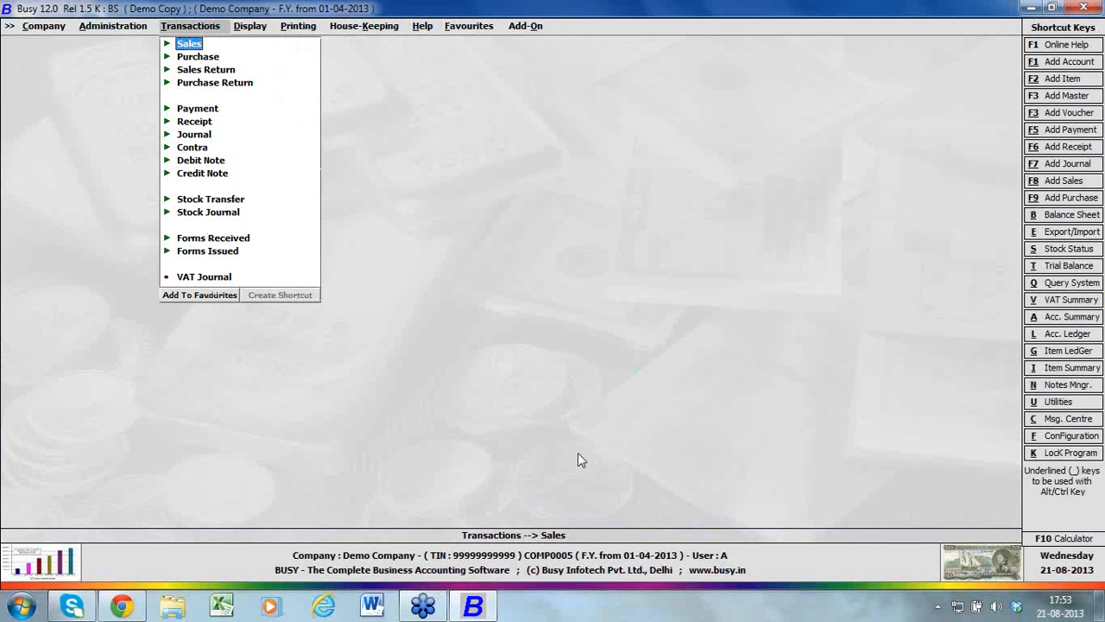
pyautogui.press('Return')
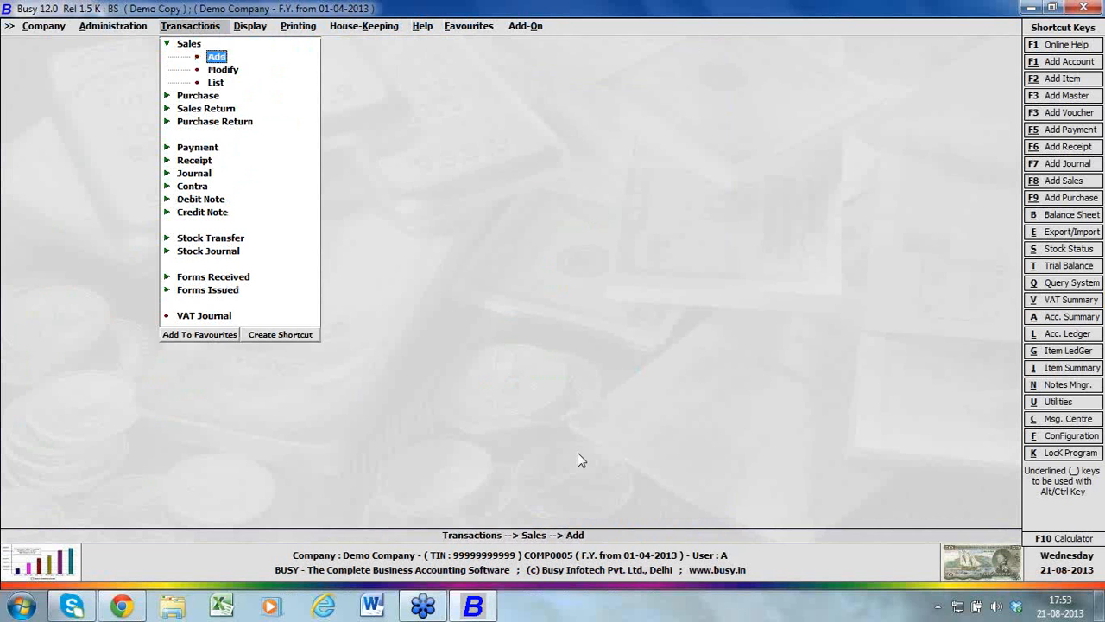
pyautogui.click(302, 337)
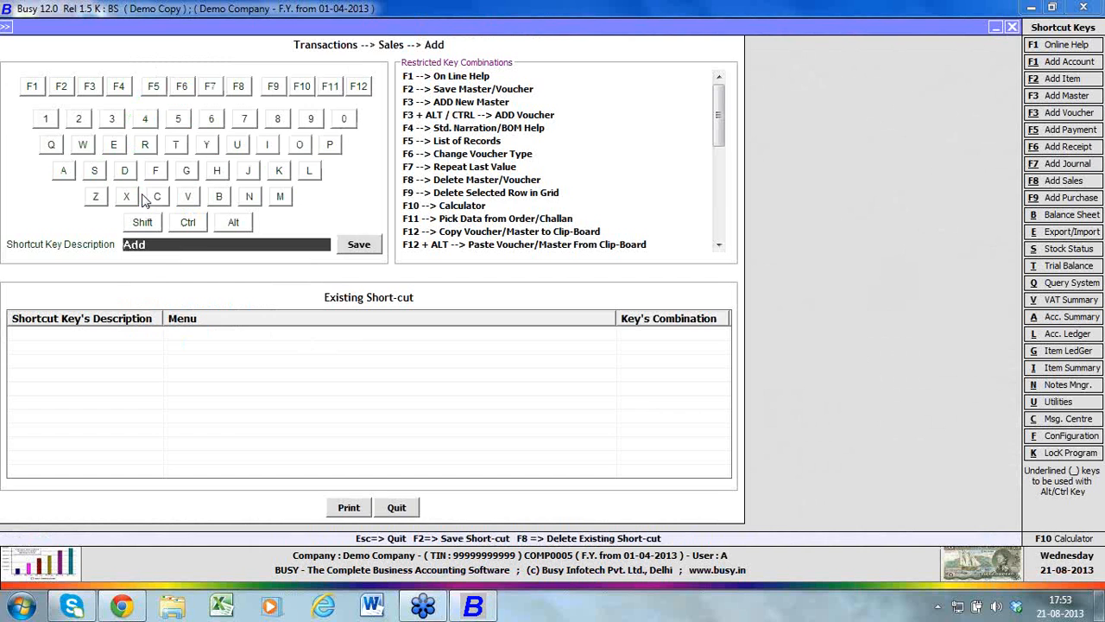
pyautogui.press('Escape')
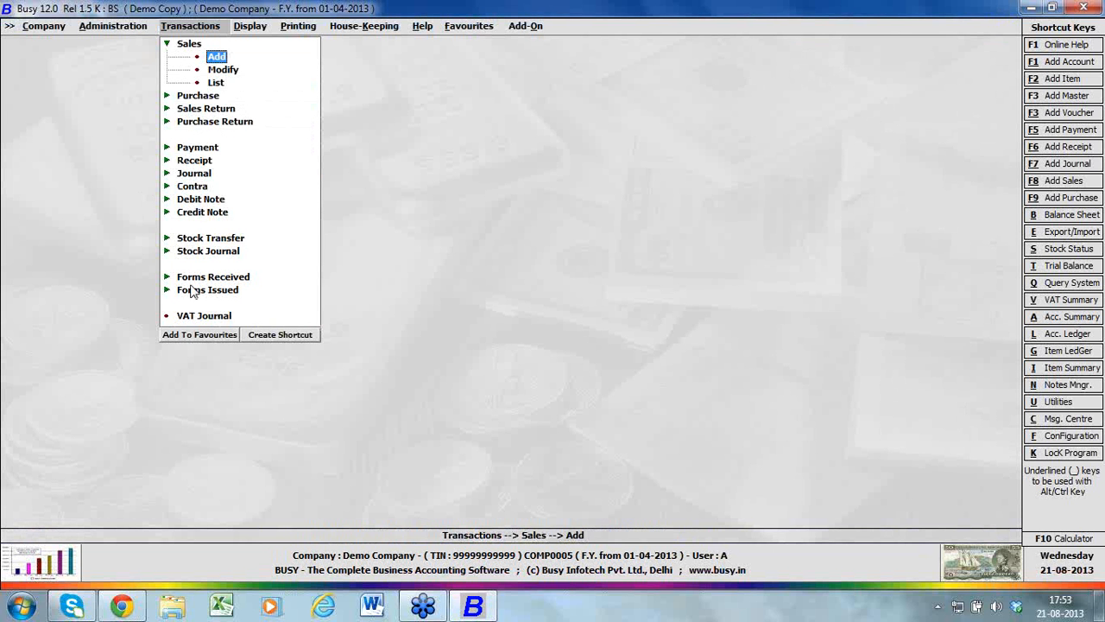
# Add the sales voucher Add command to the favourites under the name Sales
pyautogui.click(205, 335)
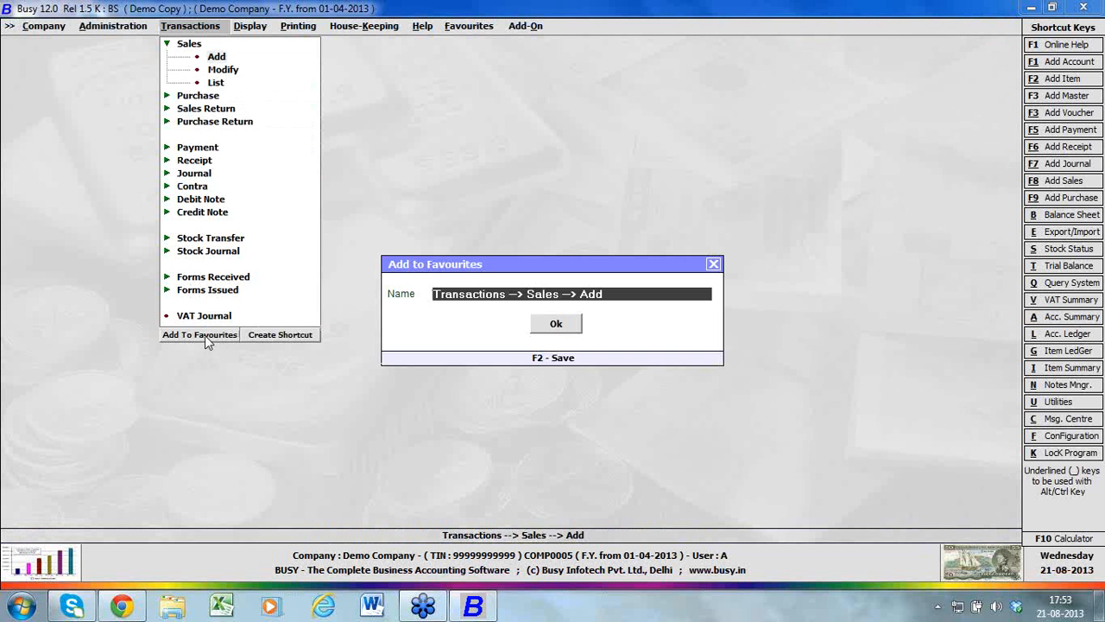
pyautogui.write('sales')
pyautogui.press('Return')
pyautogui.press('Return')
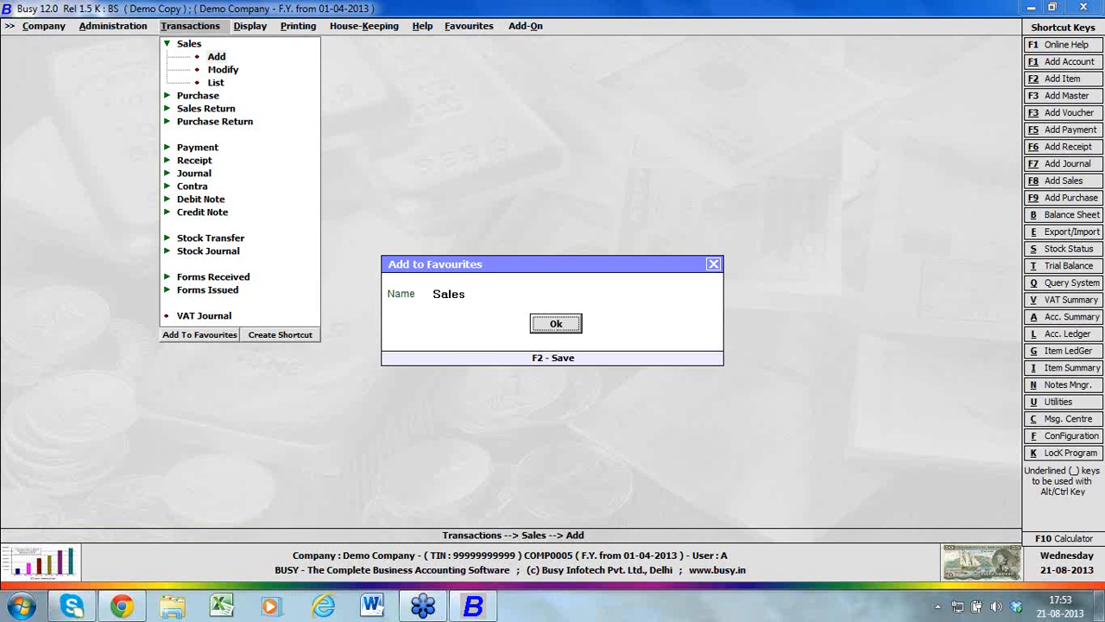
# Open the Sales entry from the favourites, and close it without entering a voucher
pyautogui.press('Right')
pyautogui.press('Right')
pyautogui.press('Right')
pyautogui.press('Right')
pyautogui.press('Right')
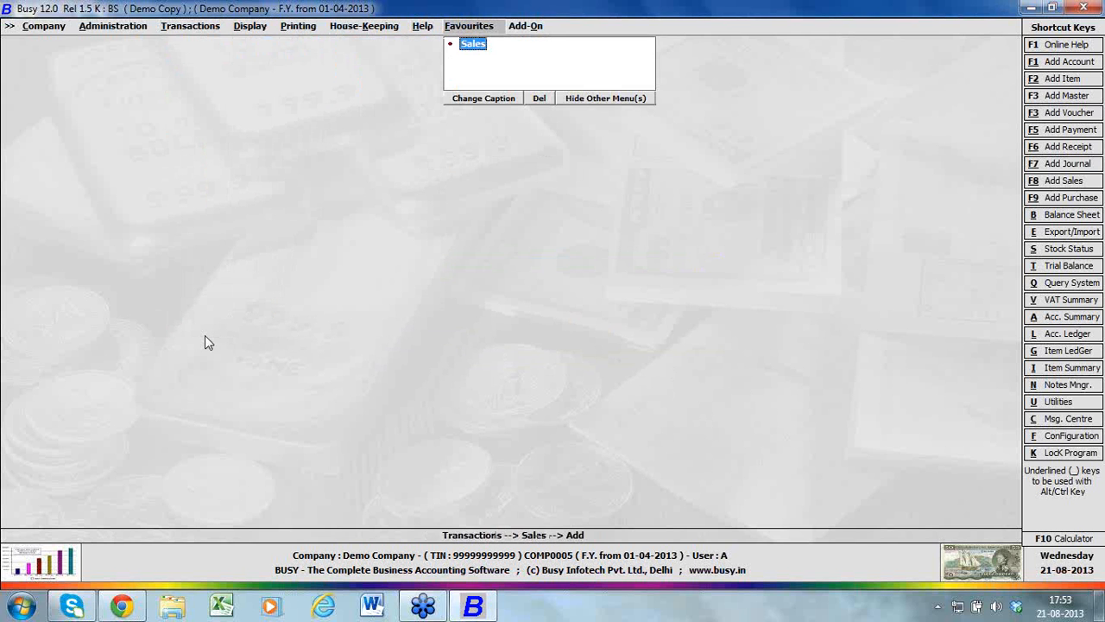
pyautogui.press('Return')
pyautogui.press('Escape')
pyautogui.press('Left')
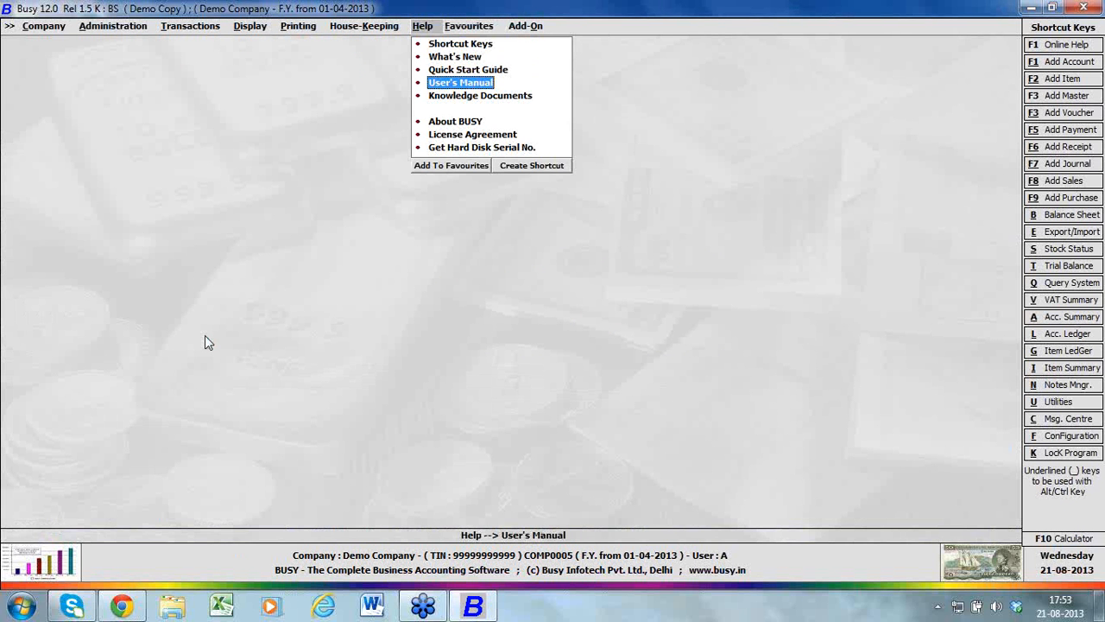
# Examine the favourites and shortcut options offered for the horizontal balance sheet display and for the help commands
pyautogui.press('Left')
pyautogui.press('Left')
pyautogui.press('Left')
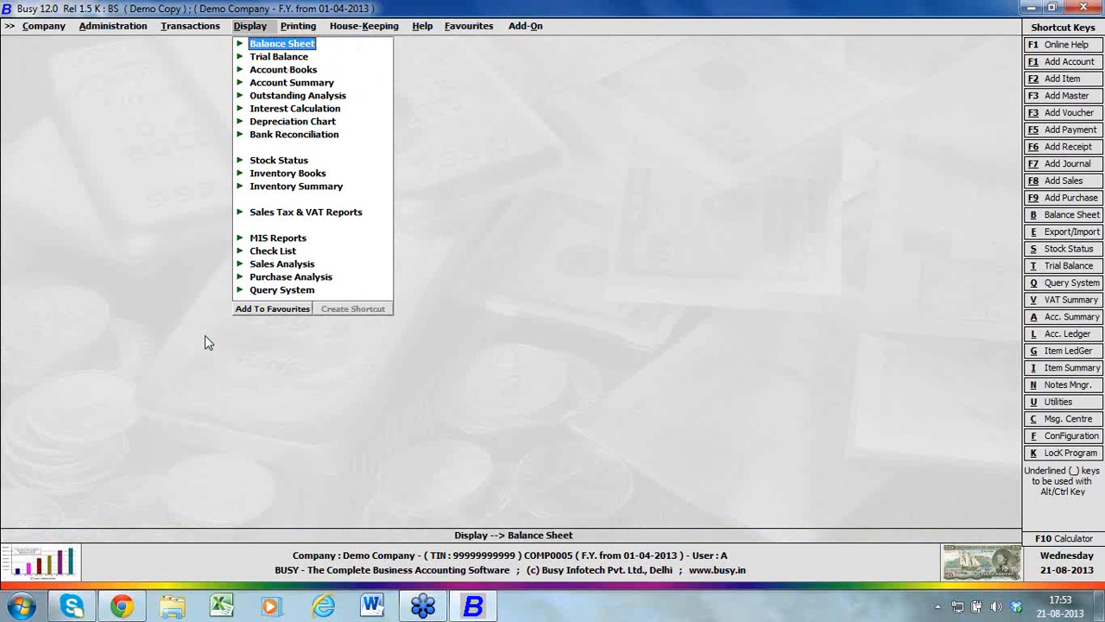
pyautogui.press('Return')
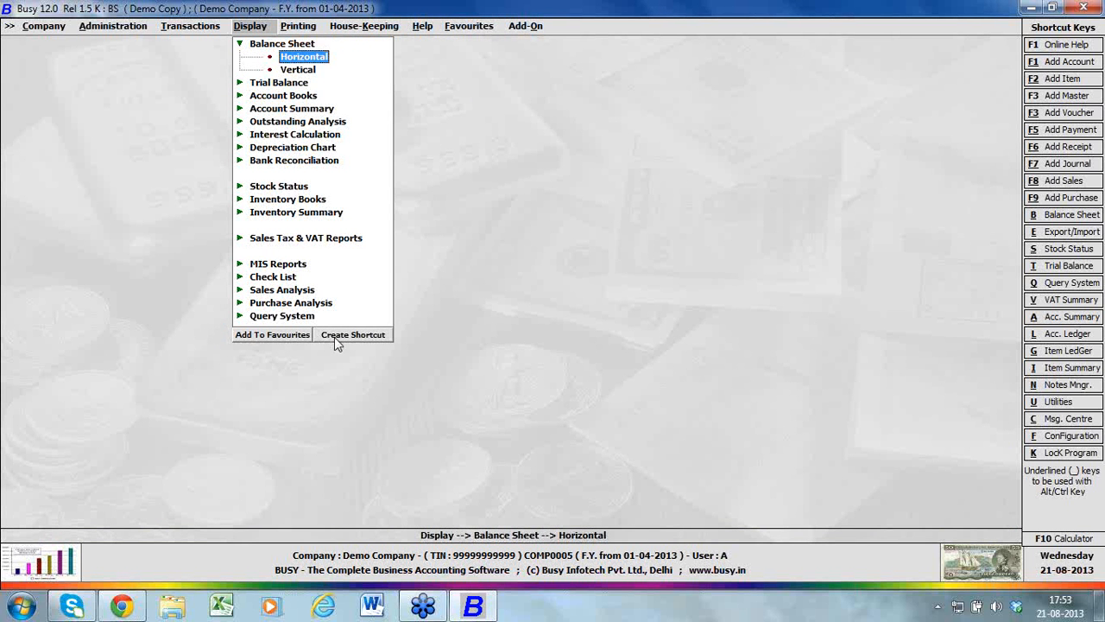
pyautogui.press('Right')
pyautogui.press('Right')
pyautogui.press('Right')
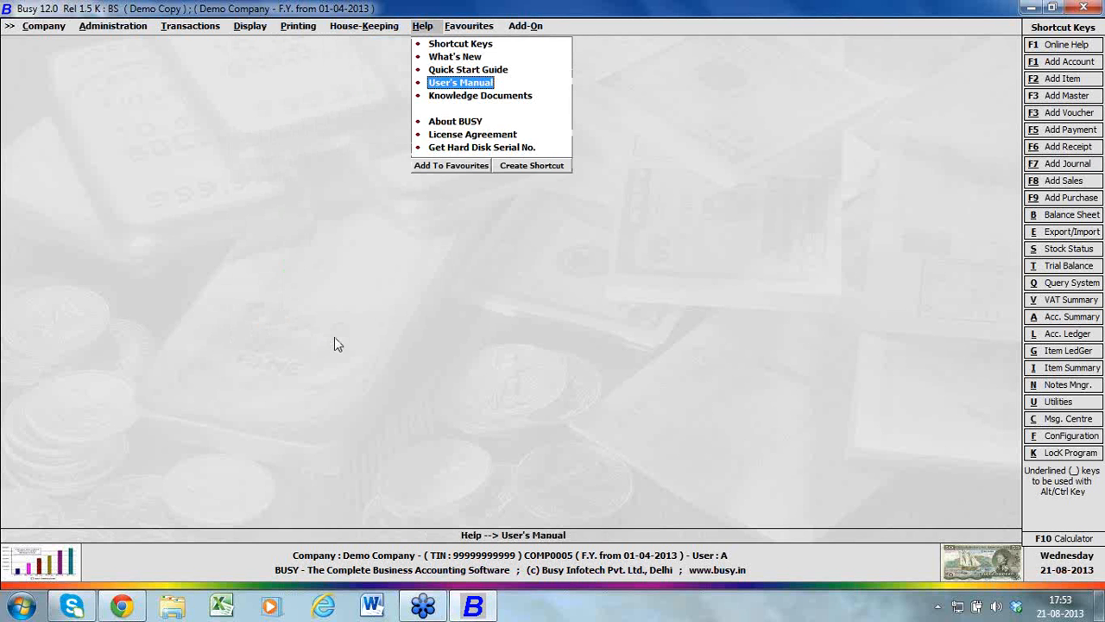
pyautogui.press('Left')
pyautogui.press('Left')
pyautogui.press('Left')
pyautogui.press('Left')
pyautogui.press('Left')
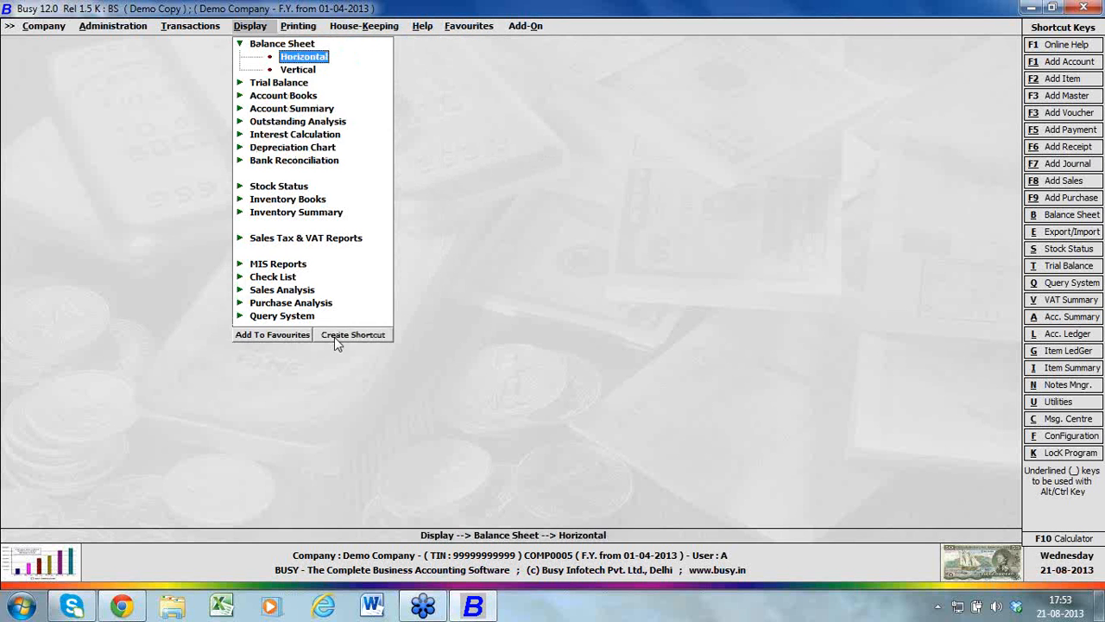
# View the change financial year option for the new year from 01-04-2014, leave it unused, and minimize the program to the desktop
pyautogui.press('Left')
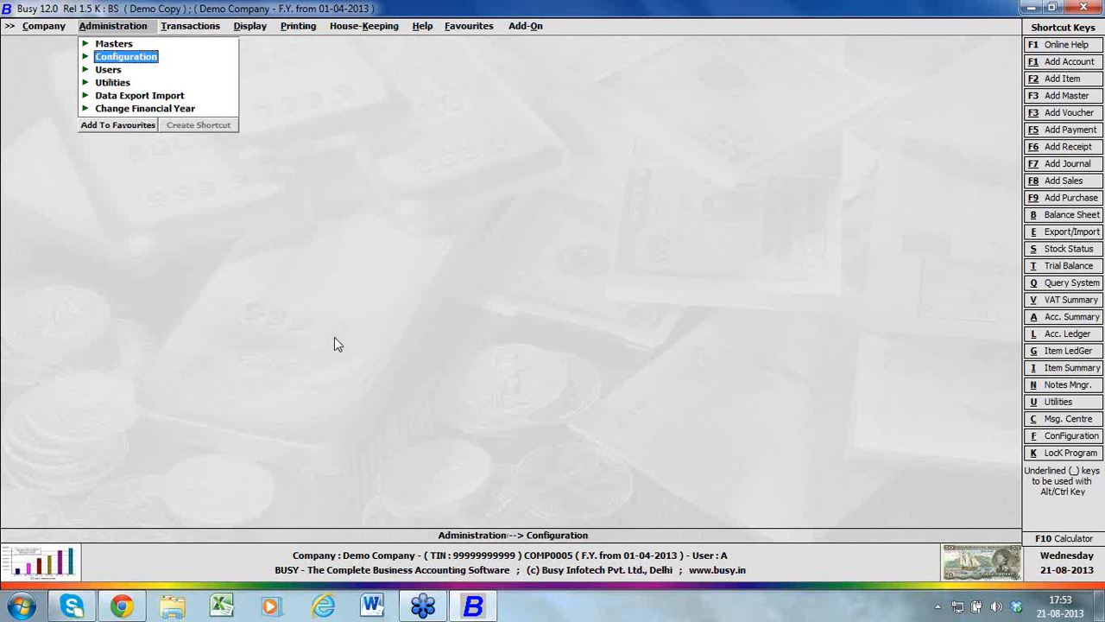
pyautogui.press('Down')
pyautogui.press('Down')
pyautogui.press('Down')
pyautogui.press('Down')
pyautogui.press('Right')
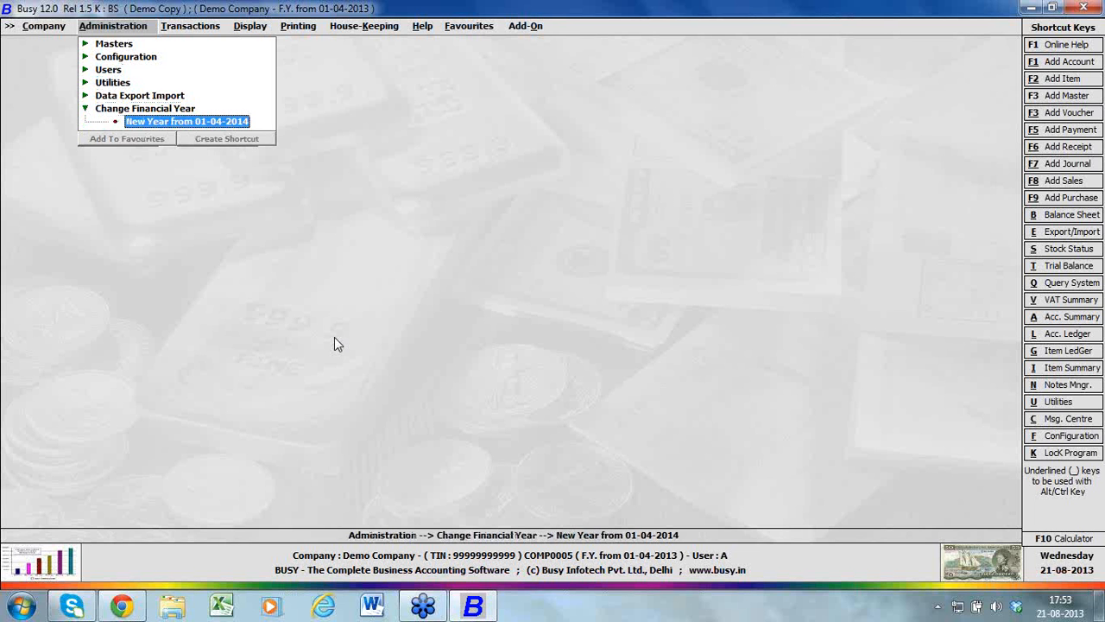
pyautogui.press('Escape')
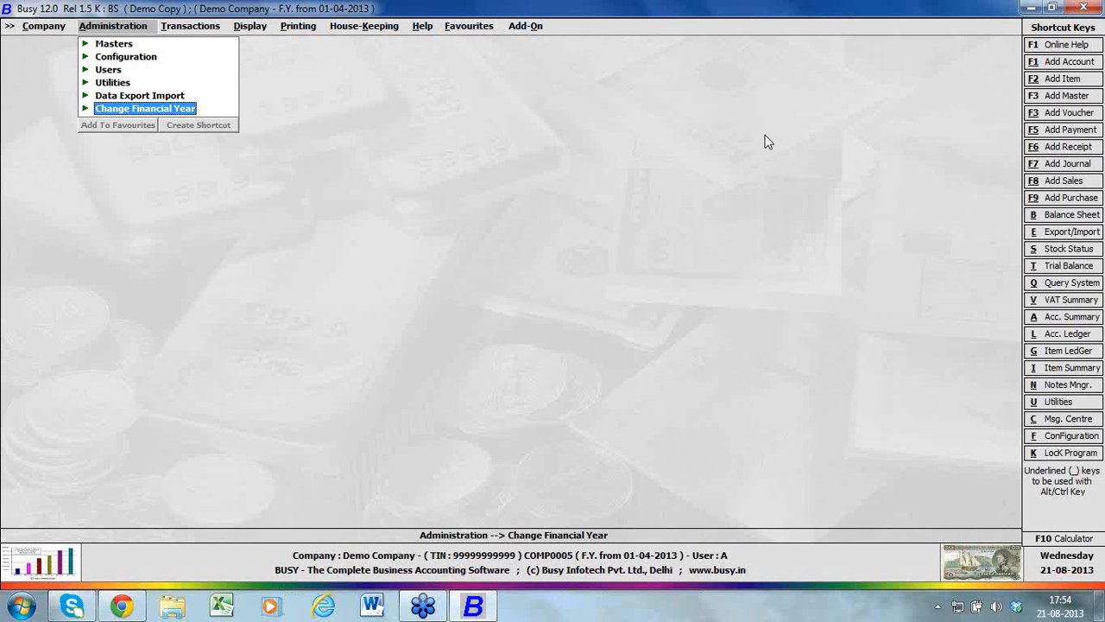
pyautogui.click(1031, 9)
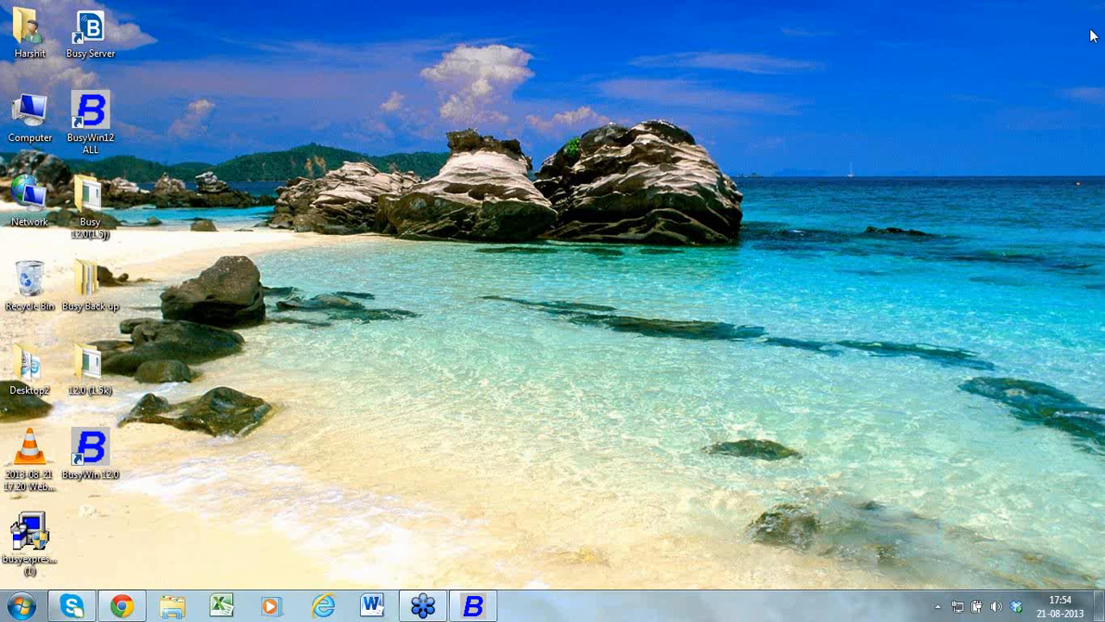